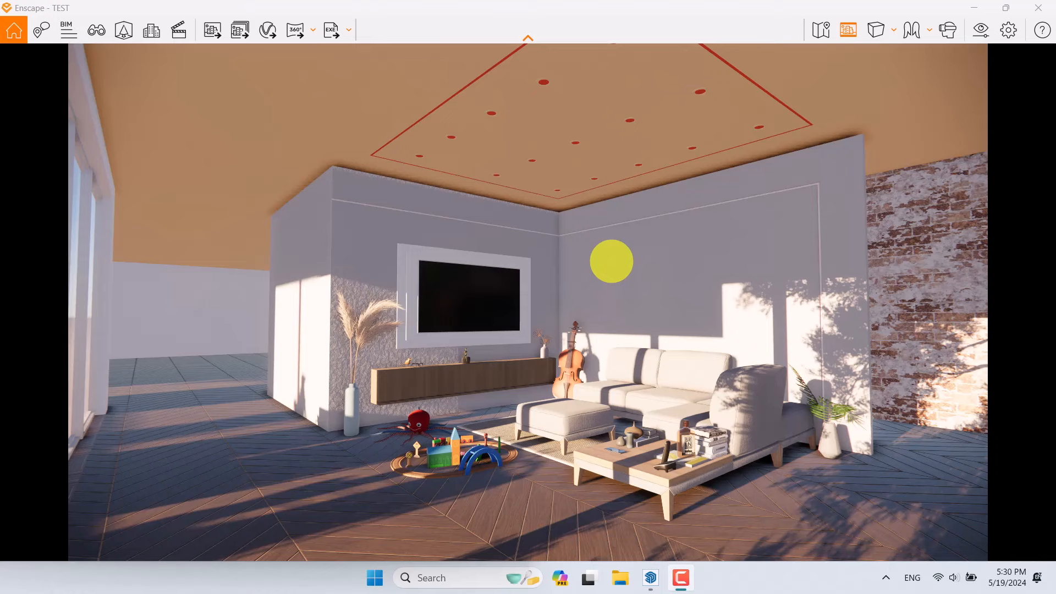
Close the Enscape render view of the living room and return to the SketchUp model window
drag(573, 278, 576, 281)
right_drag(576, 279, 581, 269)
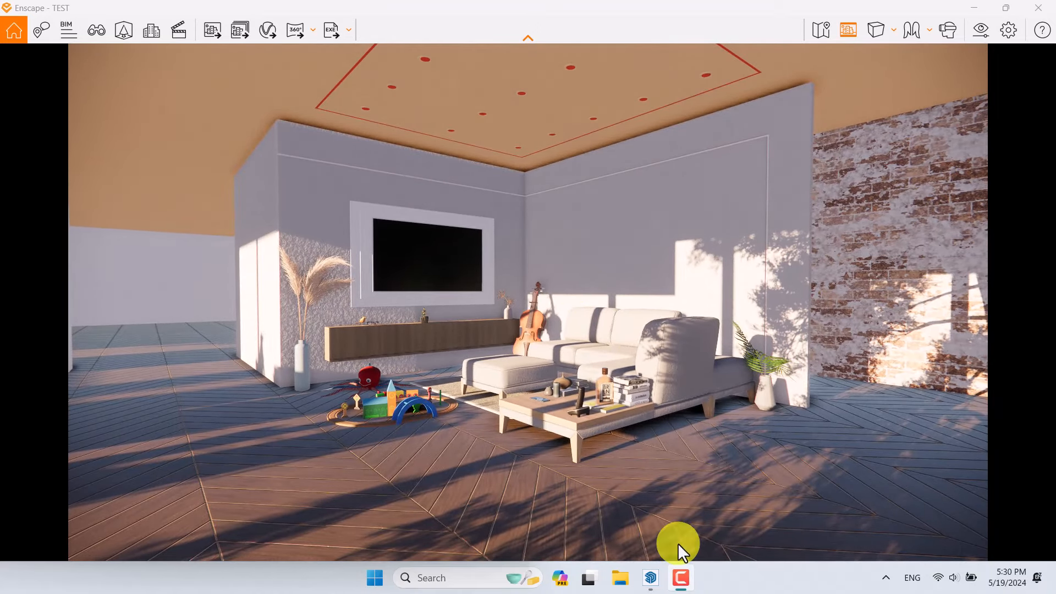
click(681, 578)
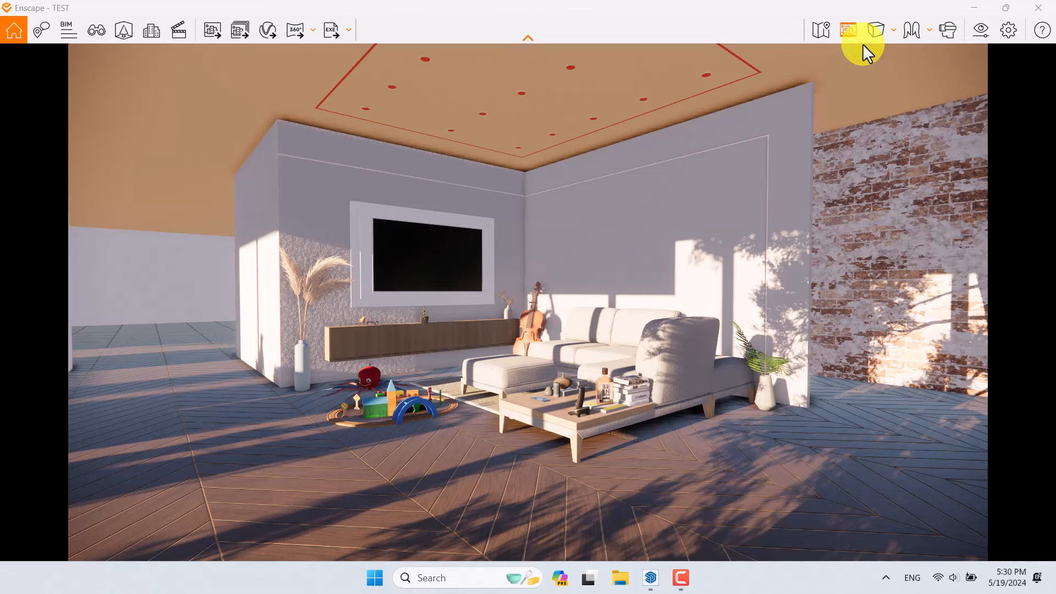
click(855, 27)
click(1038, 8)
click(478, 14)
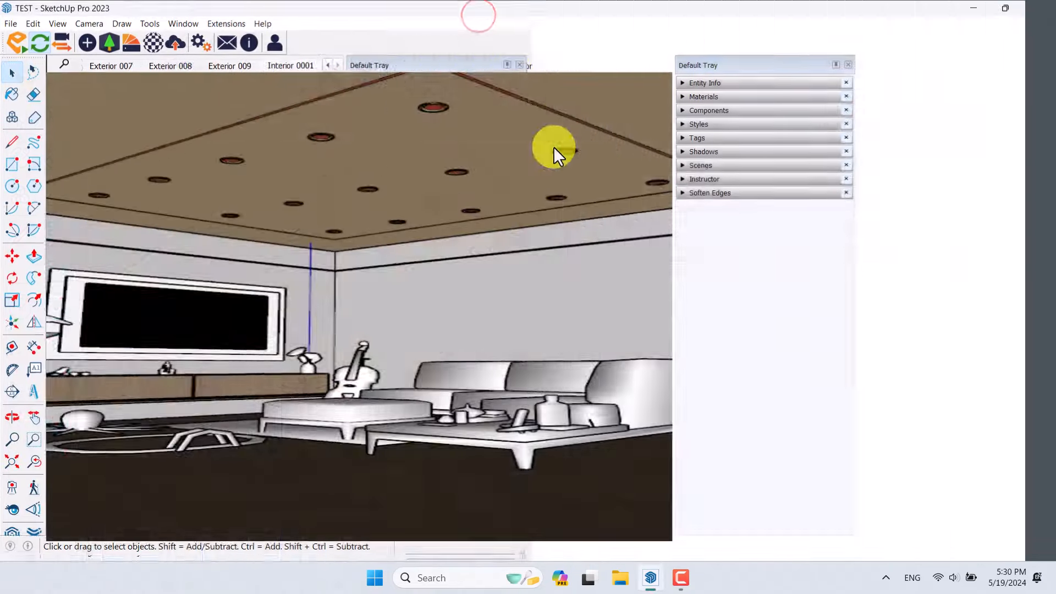
drag(674, 168, 1045, 160)
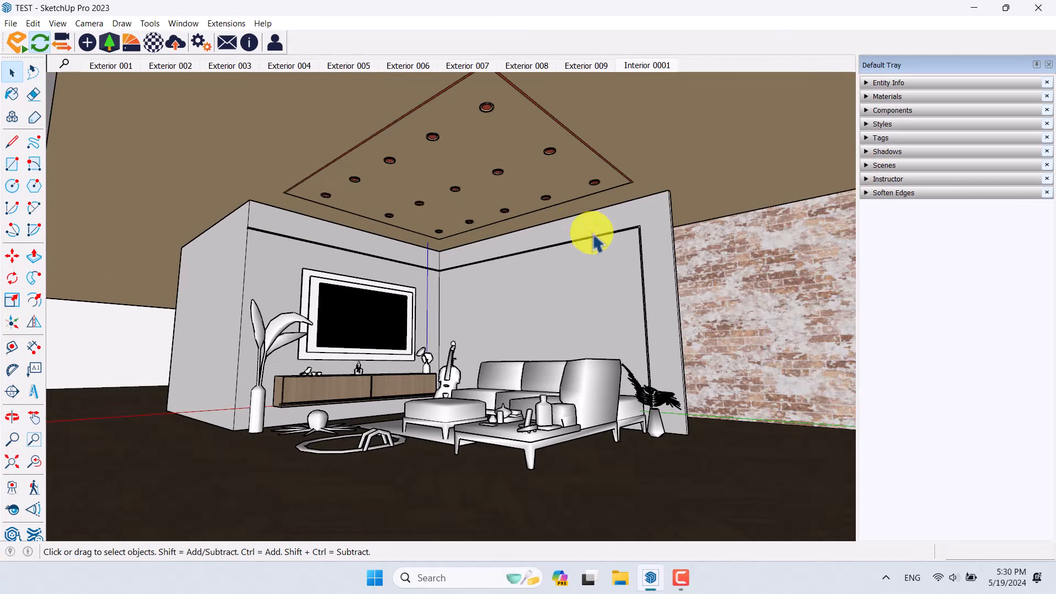
Examine the recessed light strip running along the top and side of the wall behind the sofa
middle_drag(589, 231, 599, 352)
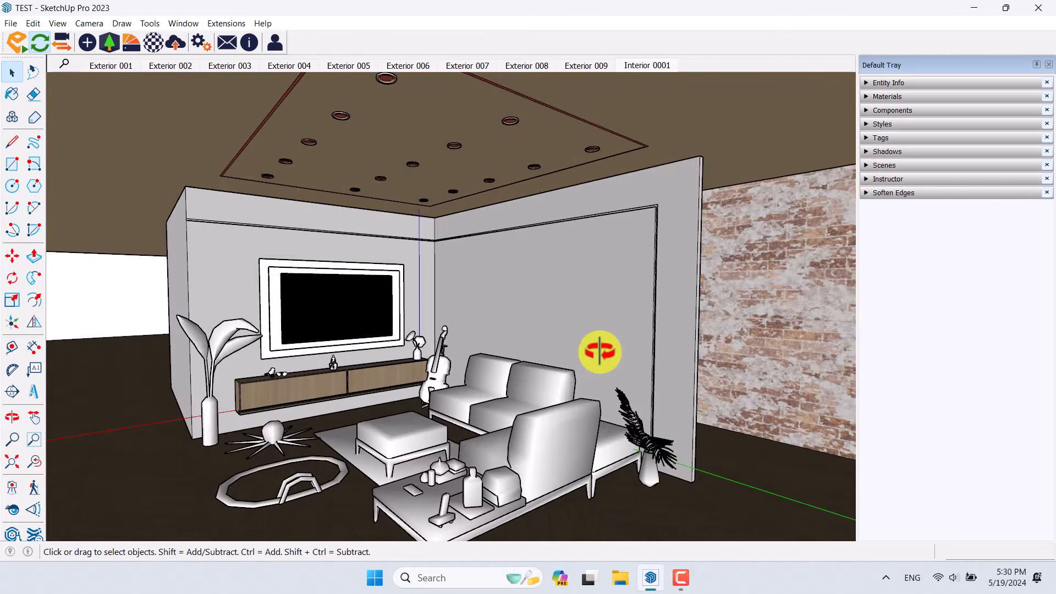
scroll(660, 325, up, 5)
middle_drag(627, 319, 473, 300)
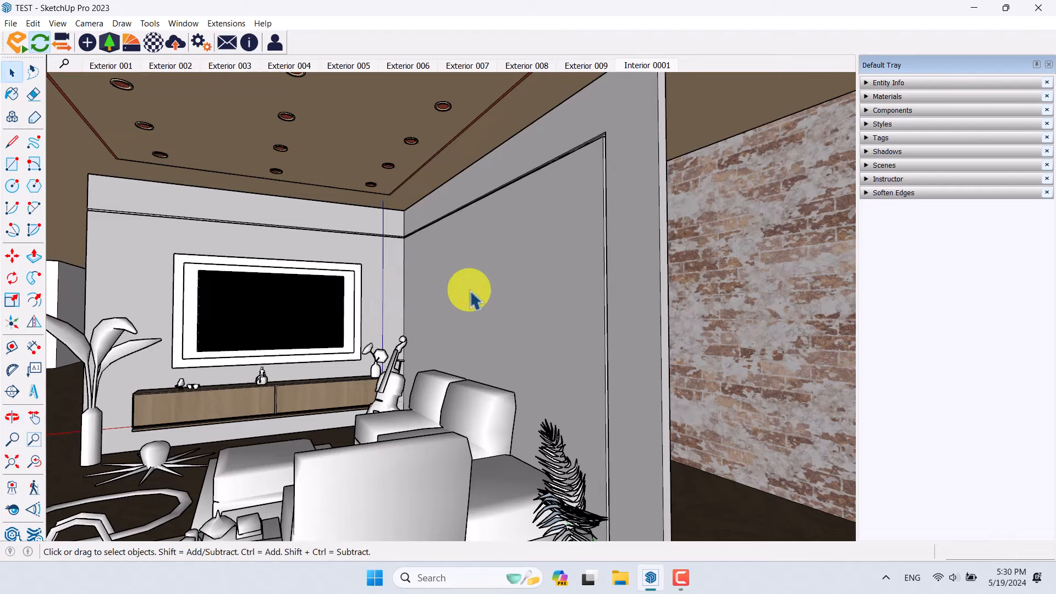
middle_drag(542, 207, 653, 220)
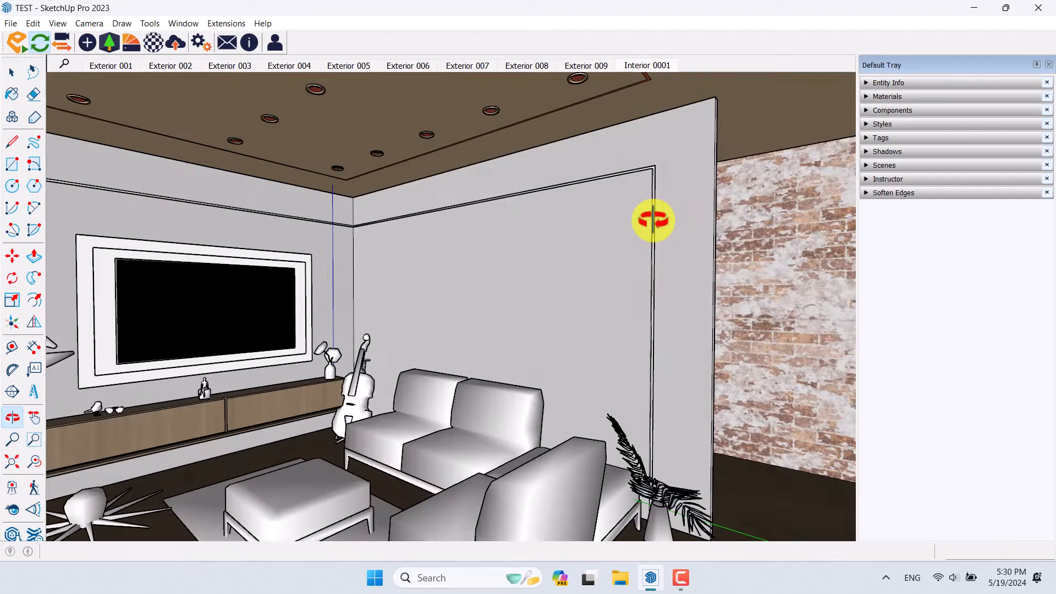
scroll(646, 182, up, 3)
middle_drag(644, 173, 710, 203)
scroll(697, 207, up, 3)
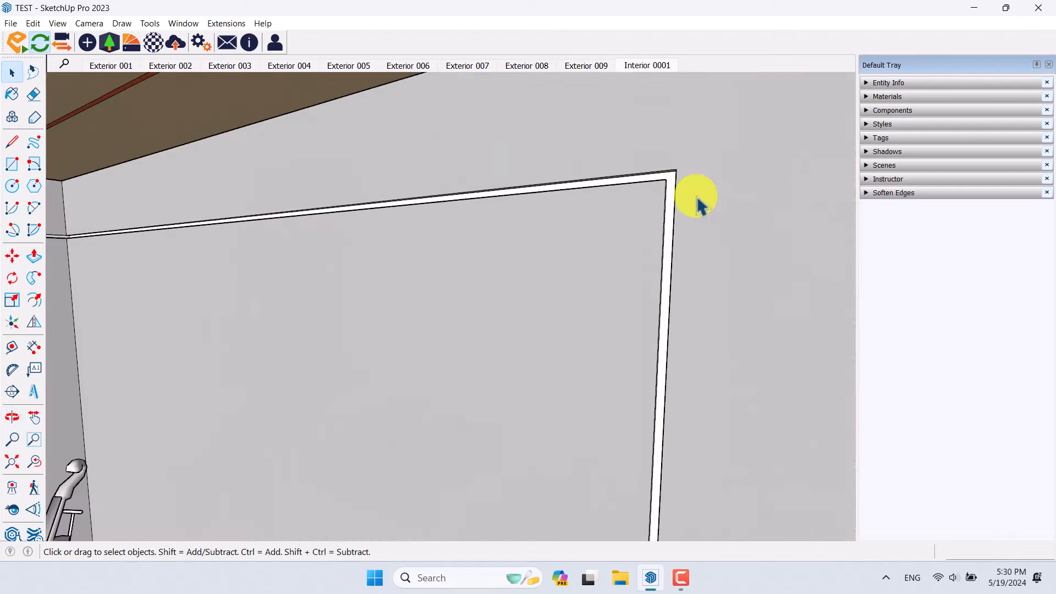
scroll(696, 201, down, 6)
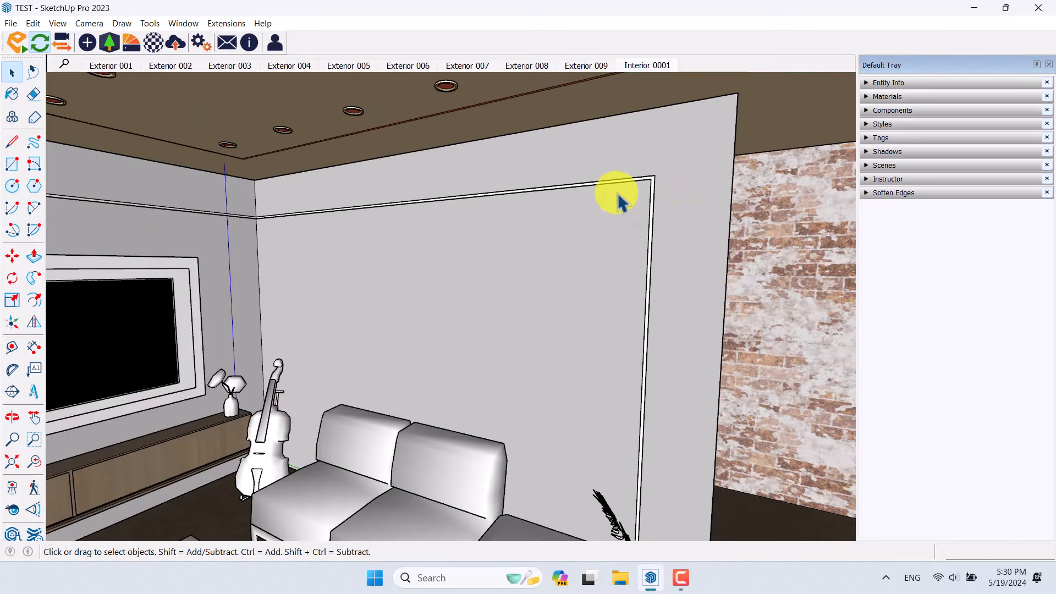
scroll(633, 193, up, 3)
middle_drag(656, 183, 484, 206)
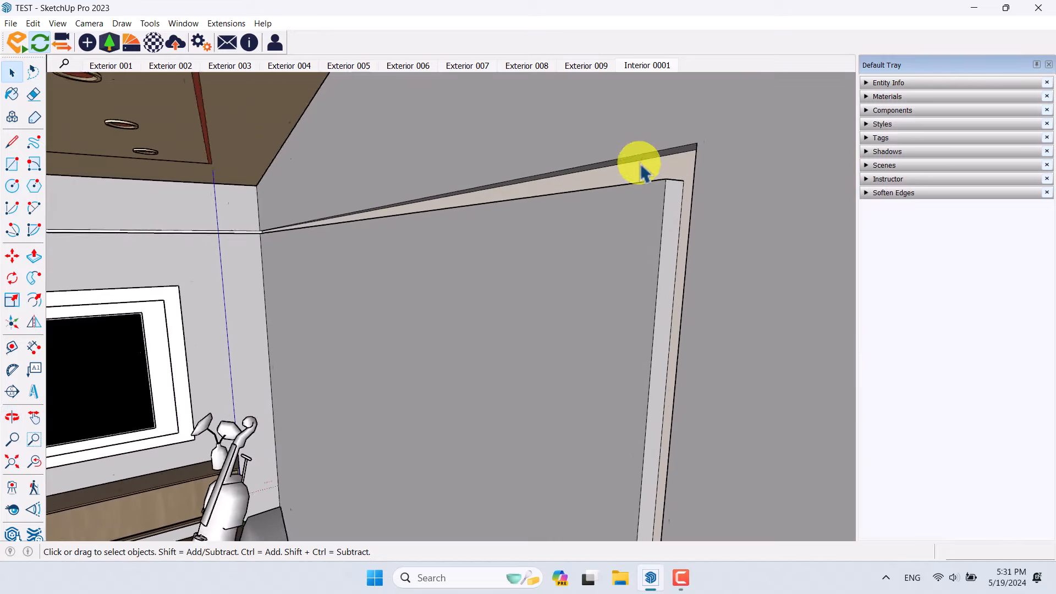
scroll(641, 165, up, 2)
Show the Materials and sample the colour of the wall's recessed strip at its upper corner
click(875, 99)
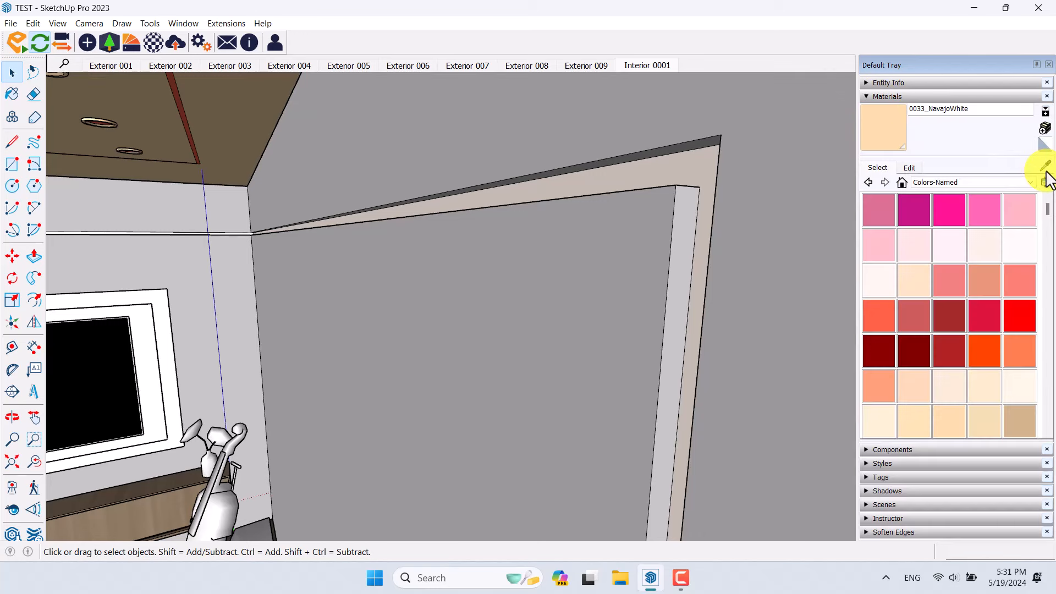
click(1045, 166)
scroll(708, 166, up, 1)
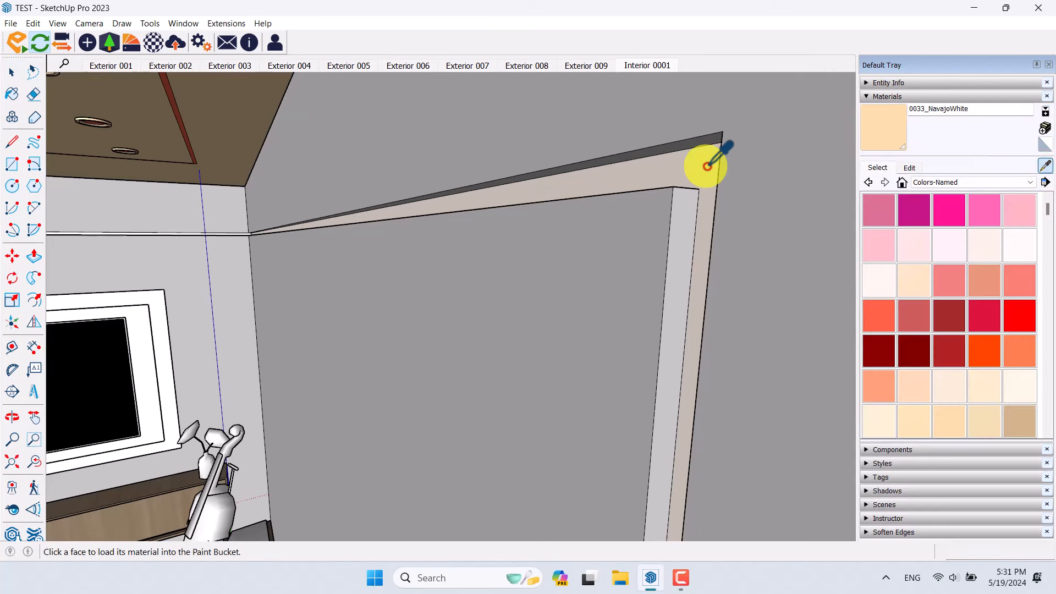
scroll(708, 166, up, 1)
click(708, 166)
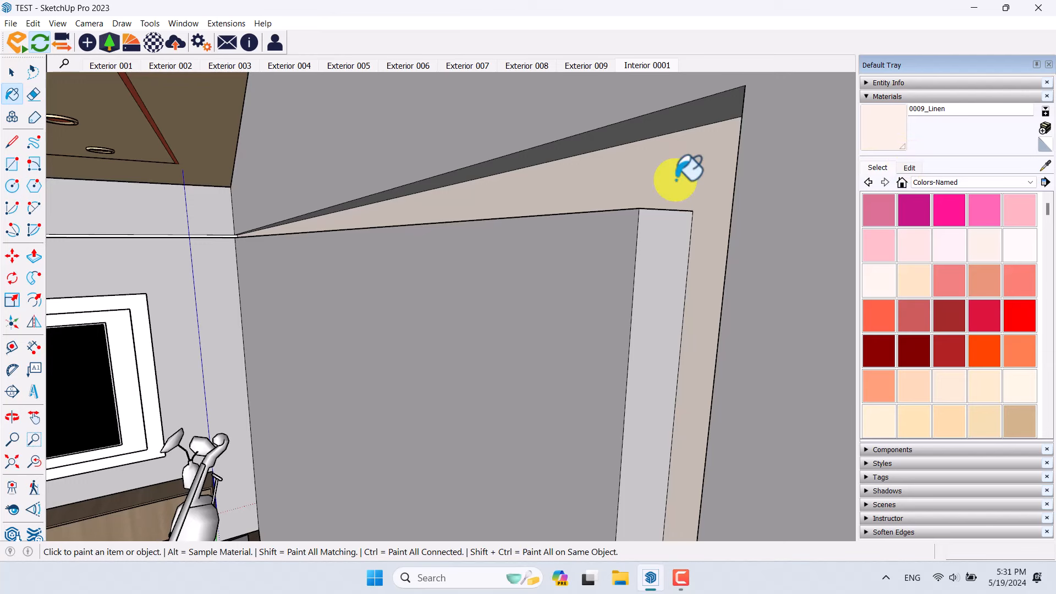
key(space)
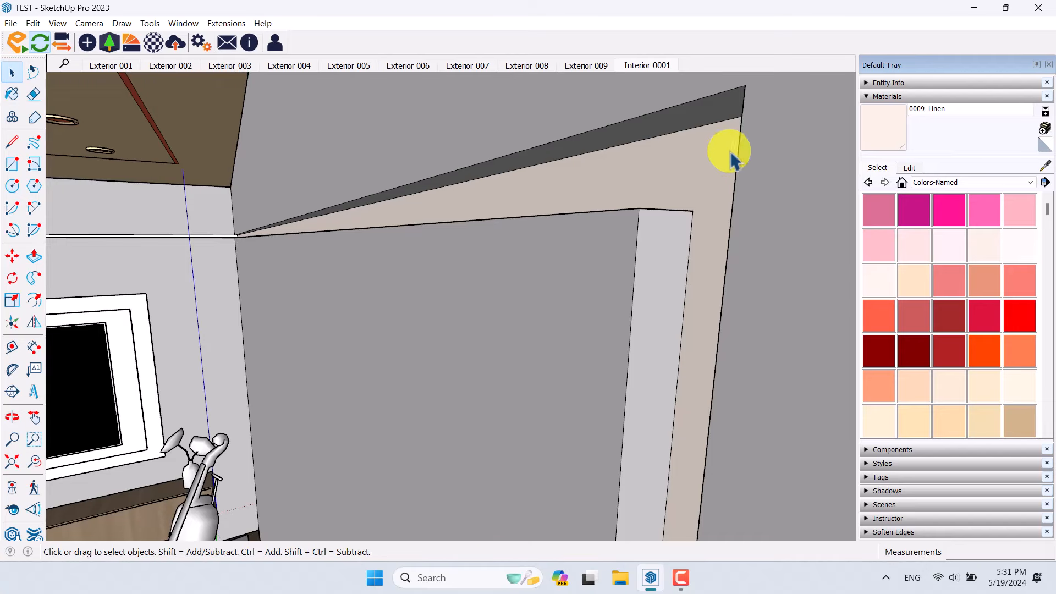
Examine the ceiling downlights and the red ceiling strip, selecting one downlight
mouse_move(727, 151)
middle_down()
mouse_move(608, 174)
mouse_move(684, 165)
mouse_move(472, 184)
mouse_move(870, 248)
mouse_move(778, 130)
mouse_move(413, 147)
middle_up()
middle_drag(469, 261, 465, 187)
scroll(465, 187, up, 3)
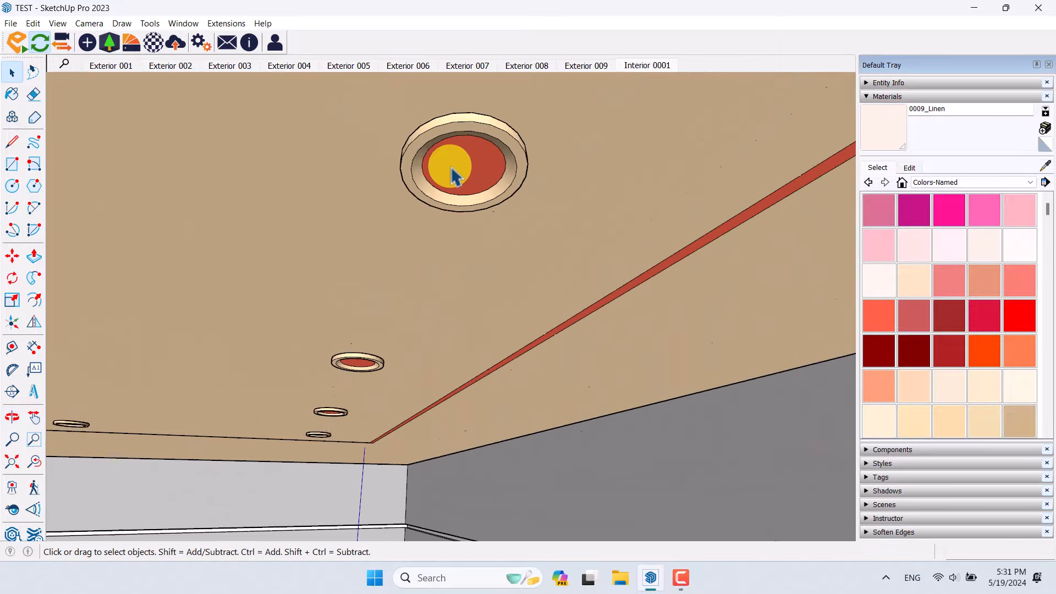
click(450, 172)
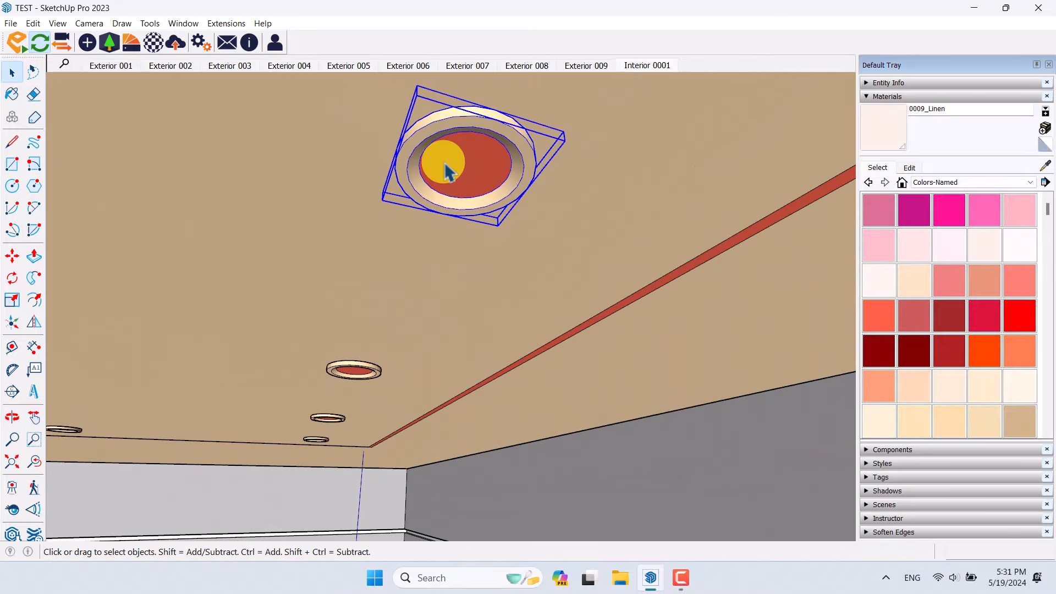
scroll(447, 170, down, 6)
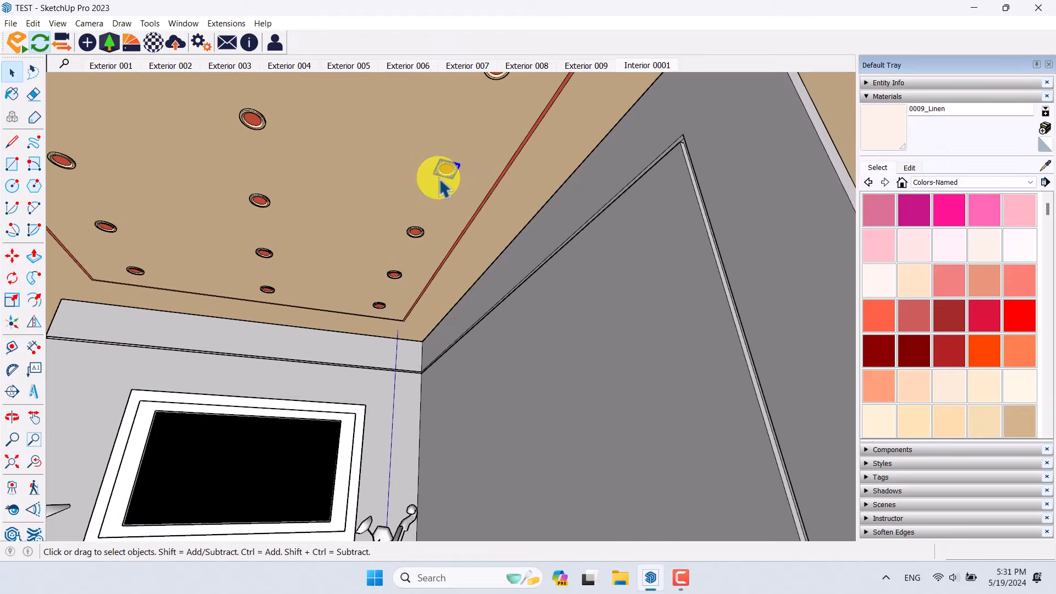
middle_drag(443, 187, 437, 220)
scroll(115, 496, up, 2)
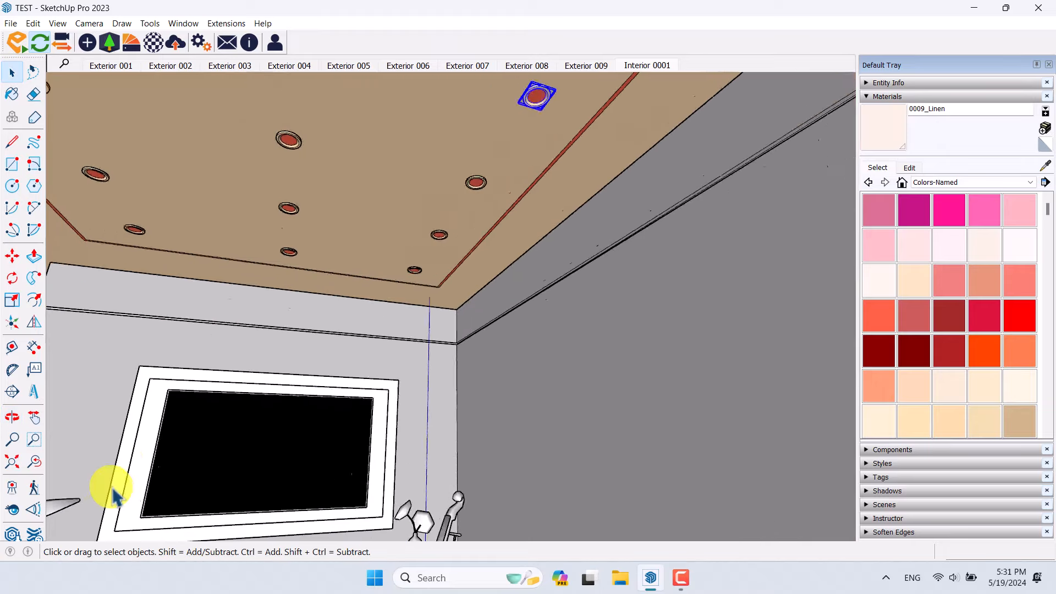
Examine the pink light strip hidden behind the TV panel's frame and return to an overview of the room
scroll(112, 489, up, 3)
middle_drag(130, 488, 363, 536)
scroll(223, 450, up, 3)
middle_drag(223, 447, 334, 387)
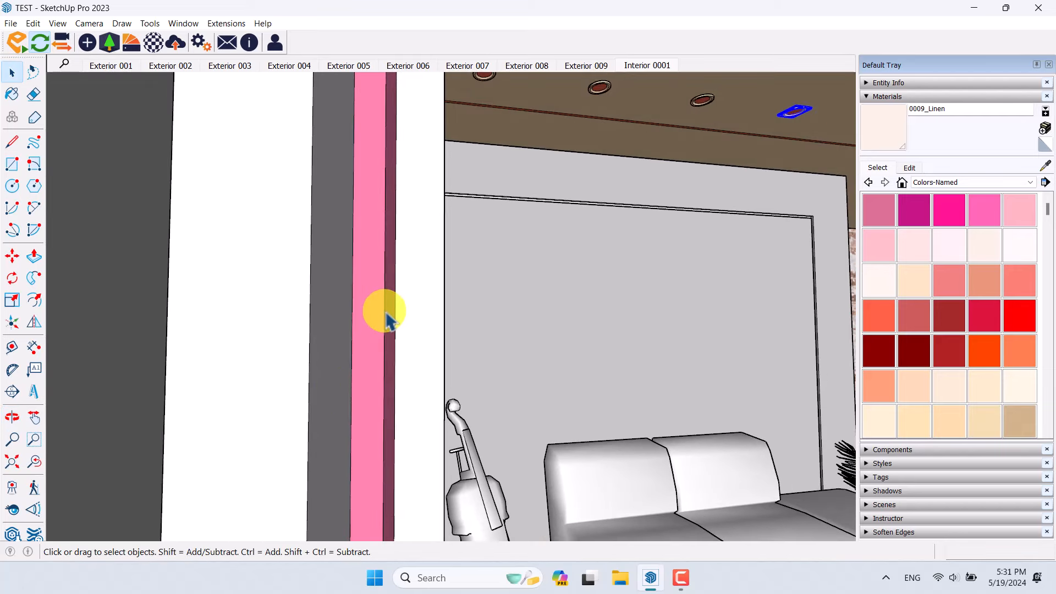
middle_drag(413, 358, 177, 343)
scroll(176, 343, down, 4)
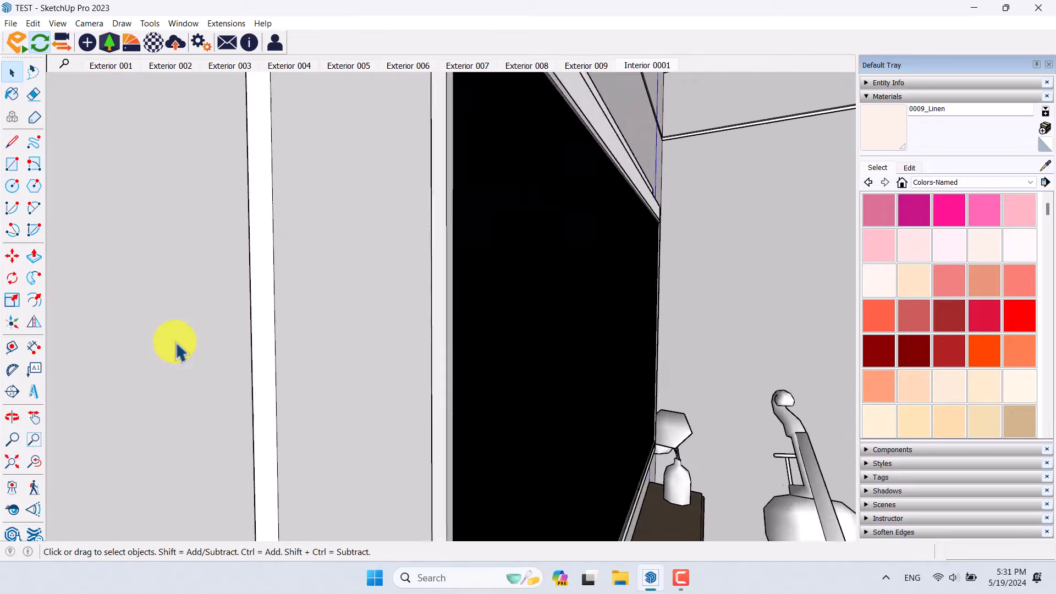
scroll(177, 343, down, 3)
middle_drag(437, 266, 62, 384)
scroll(339, 275, down, 3)
middle_drag(380, 254, 460, 270)
scroll(573, 218, up, 3)
scroll(397, 202, down, 3)
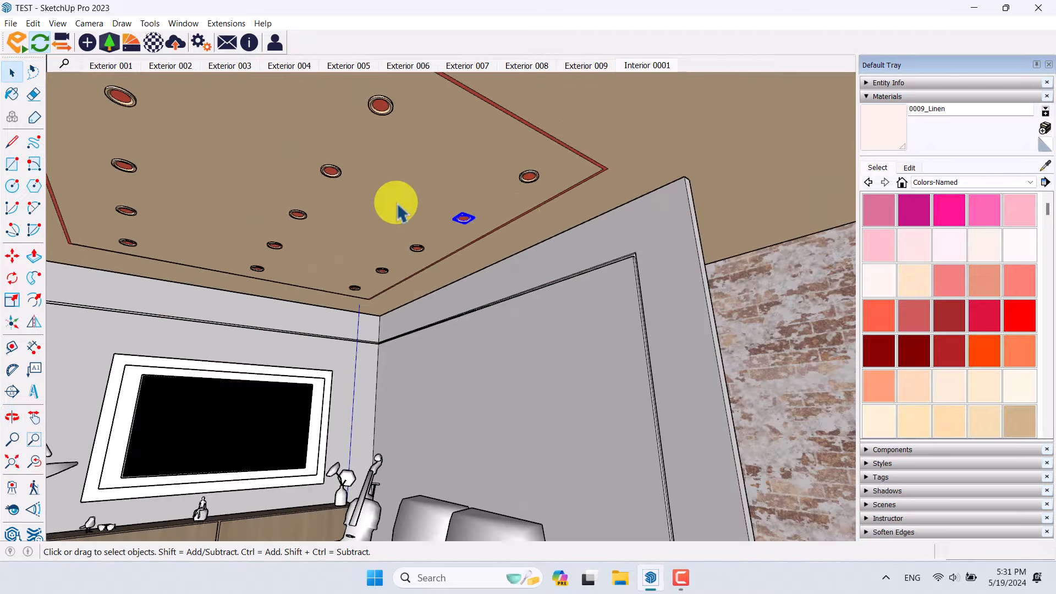
Place an Enscape spot light near the top of the partition wall's end, aimed down along its edge
middle_drag(517, 215, 441, 264)
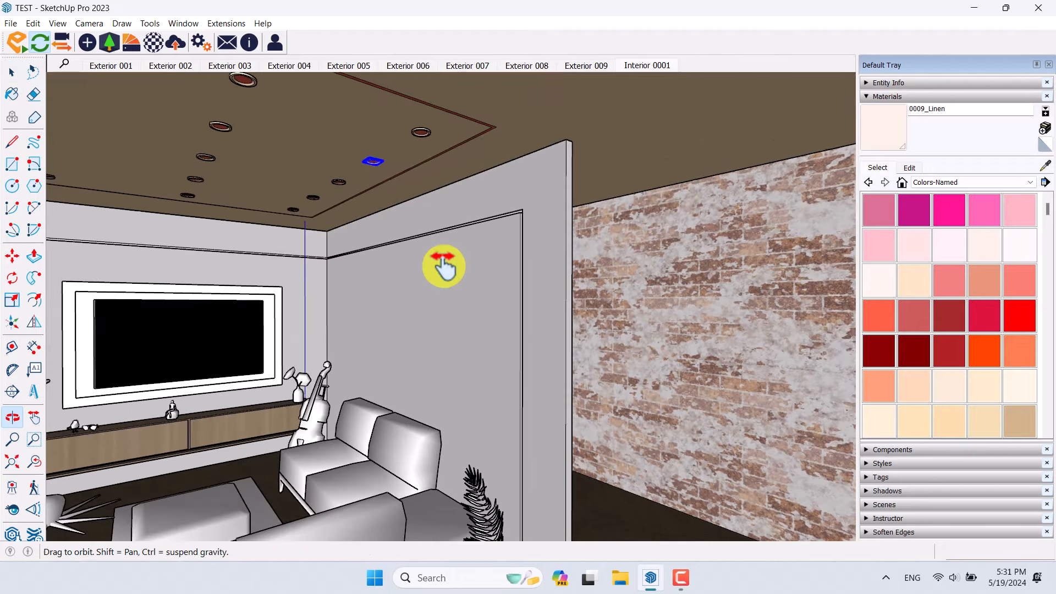
click(489, 276)
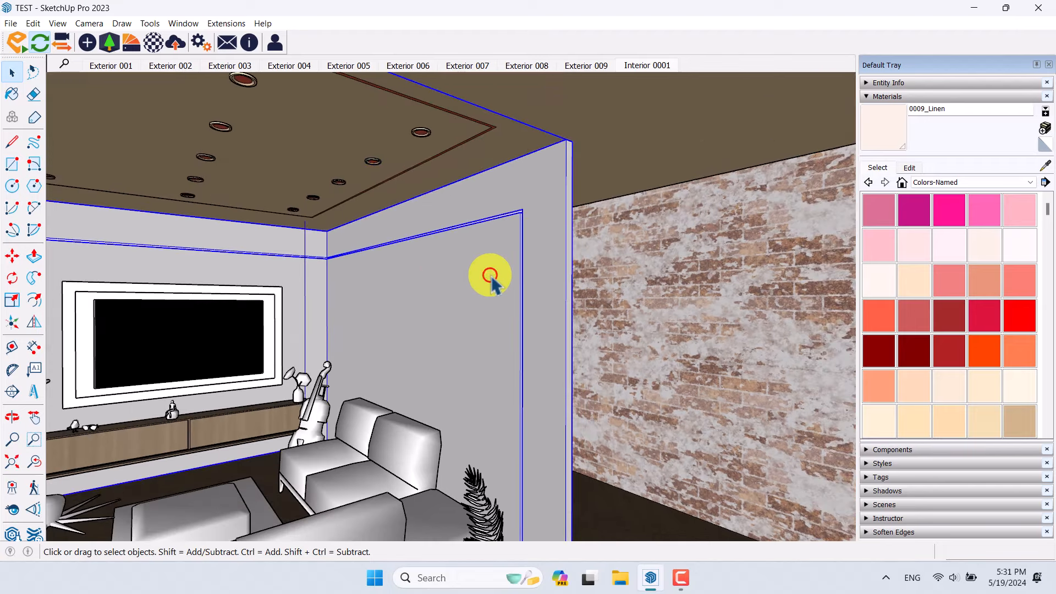
click(82, 48)
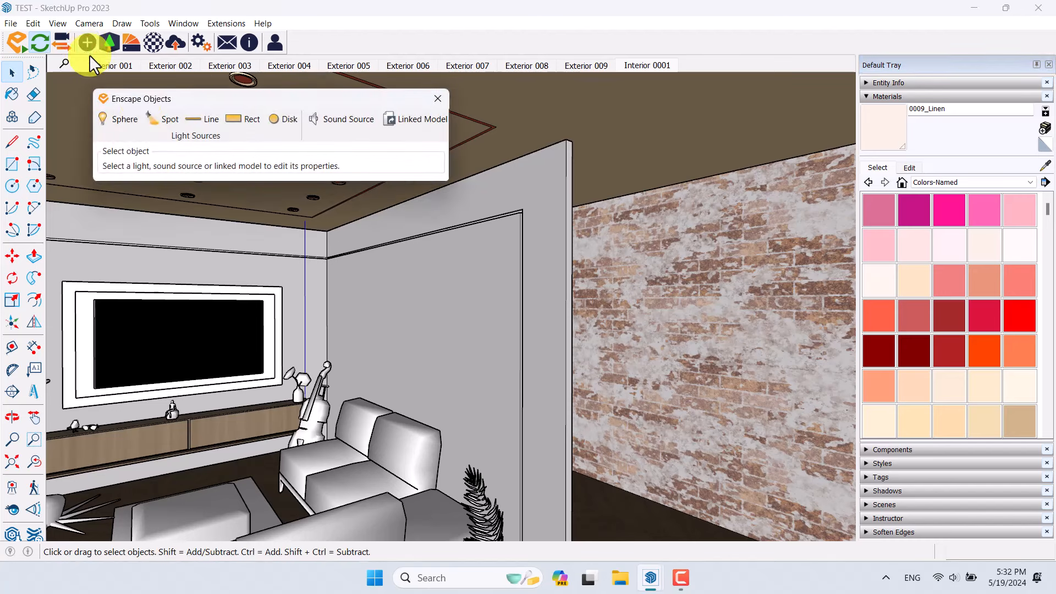
click(158, 118)
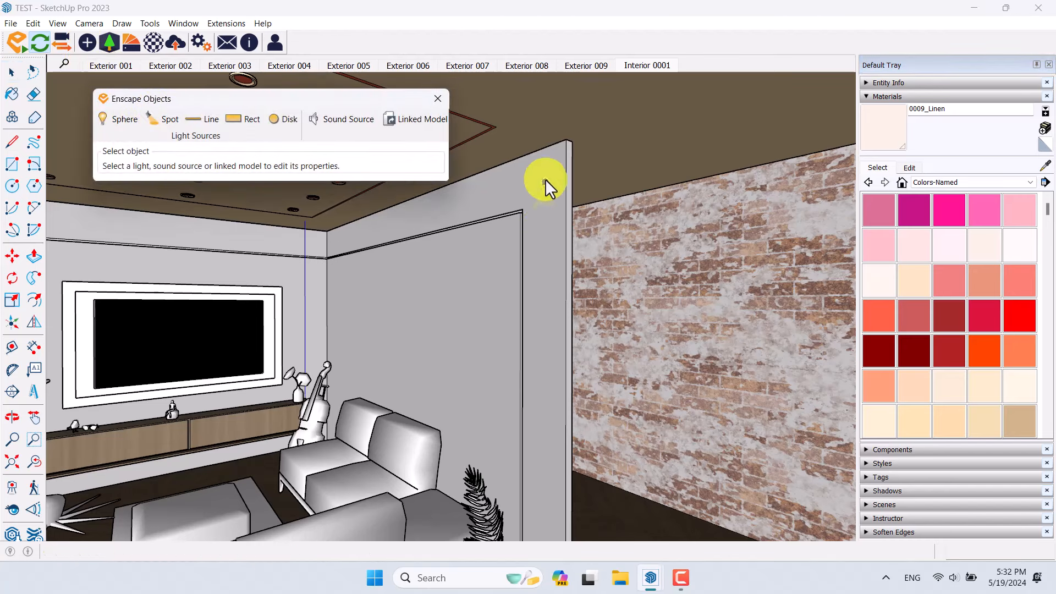
click(568, 316)
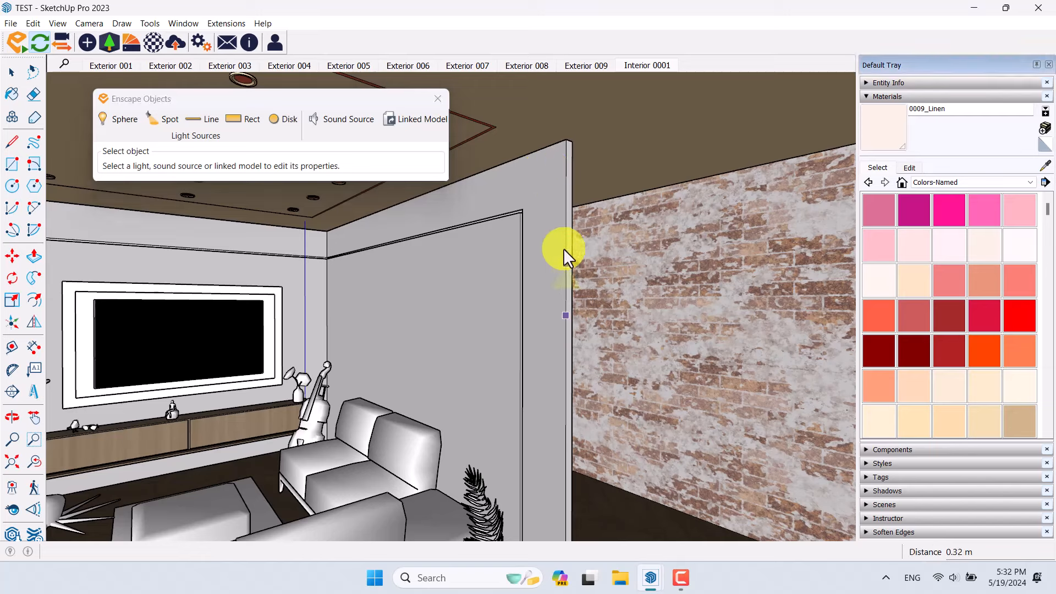
click(564, 204)
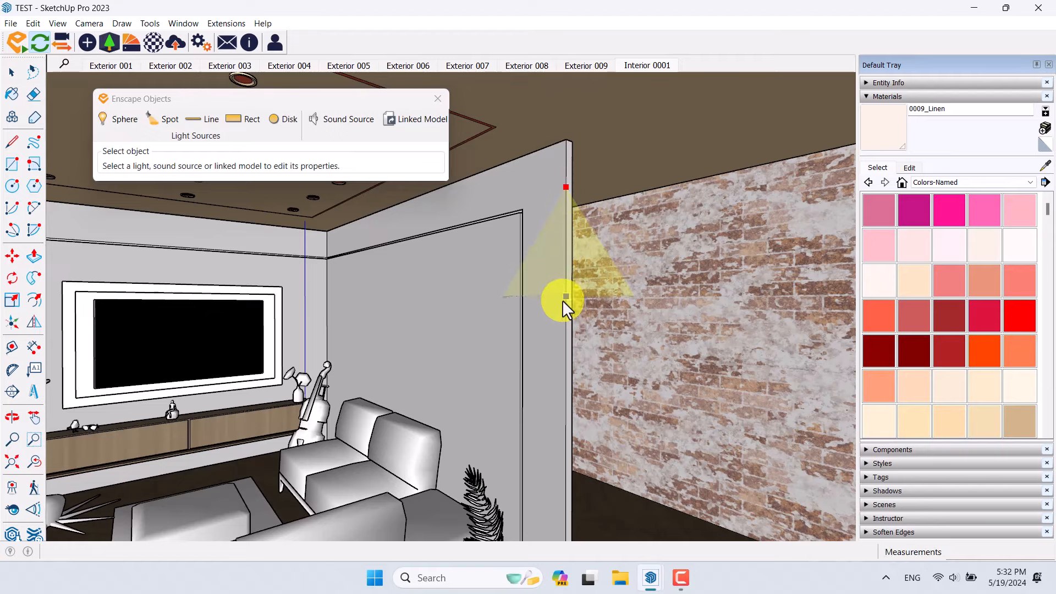
click(563, 375)
Load the IES profile 5.ies from the IES Lights folder on the Desktop into the spot light
middle_drag(435, 226, 578, 259)
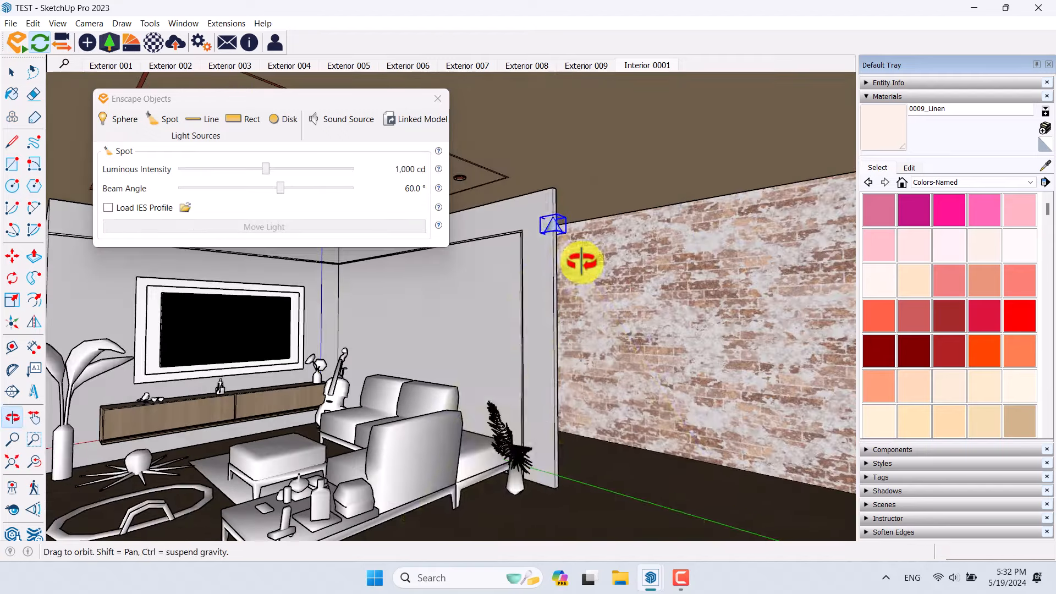
scroll(553, 231, up, 3)
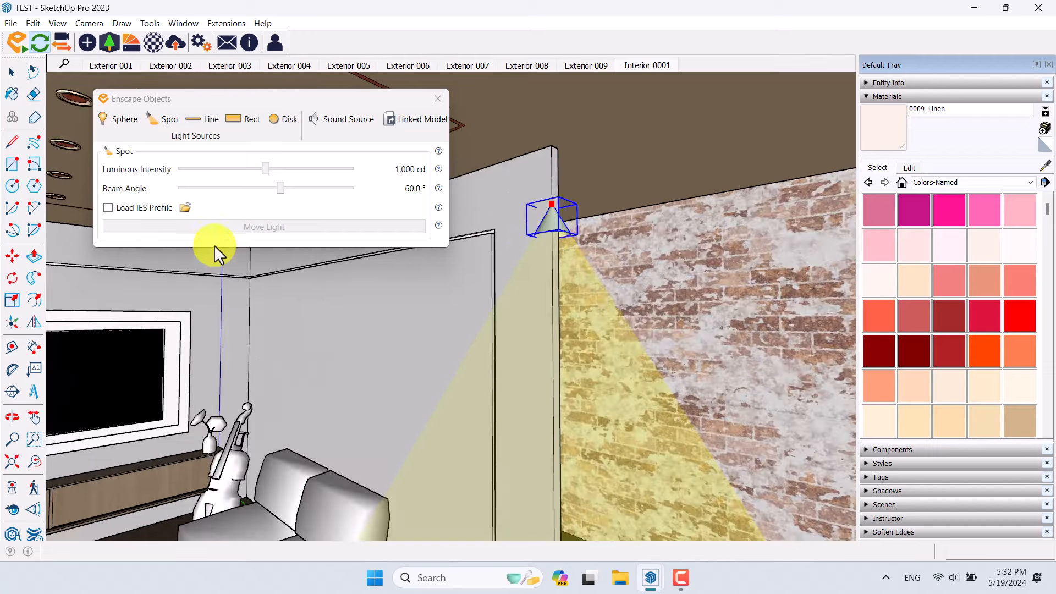
click(186, 207)
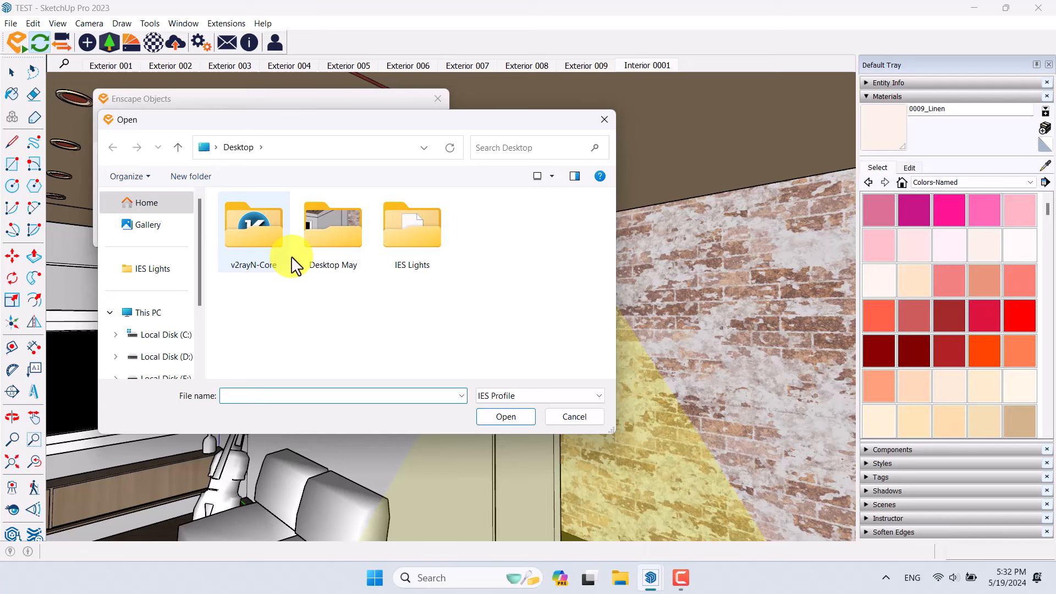
double_click(407, 243)
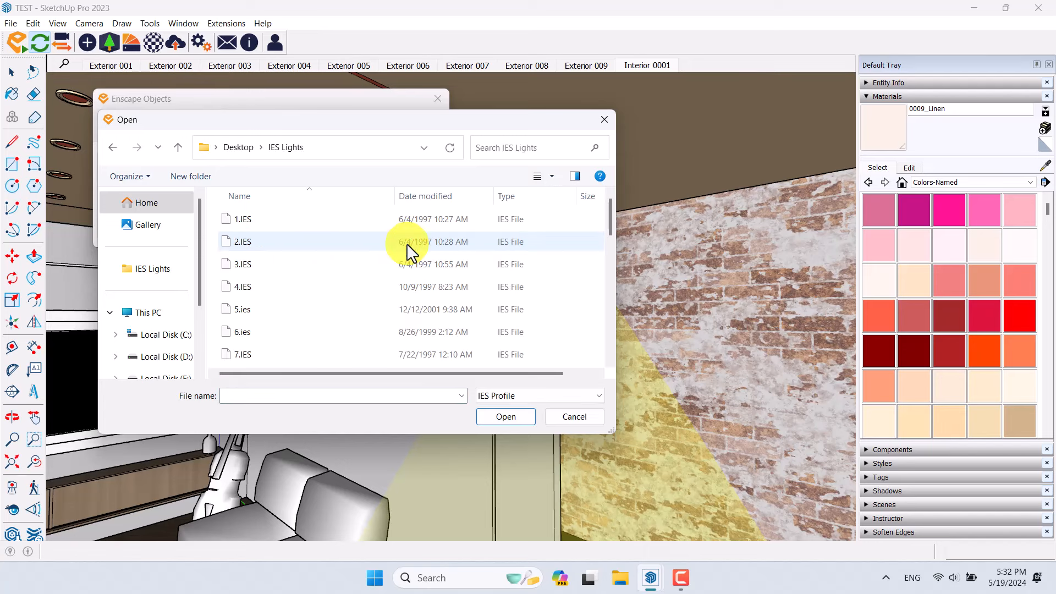
click(245, 310)
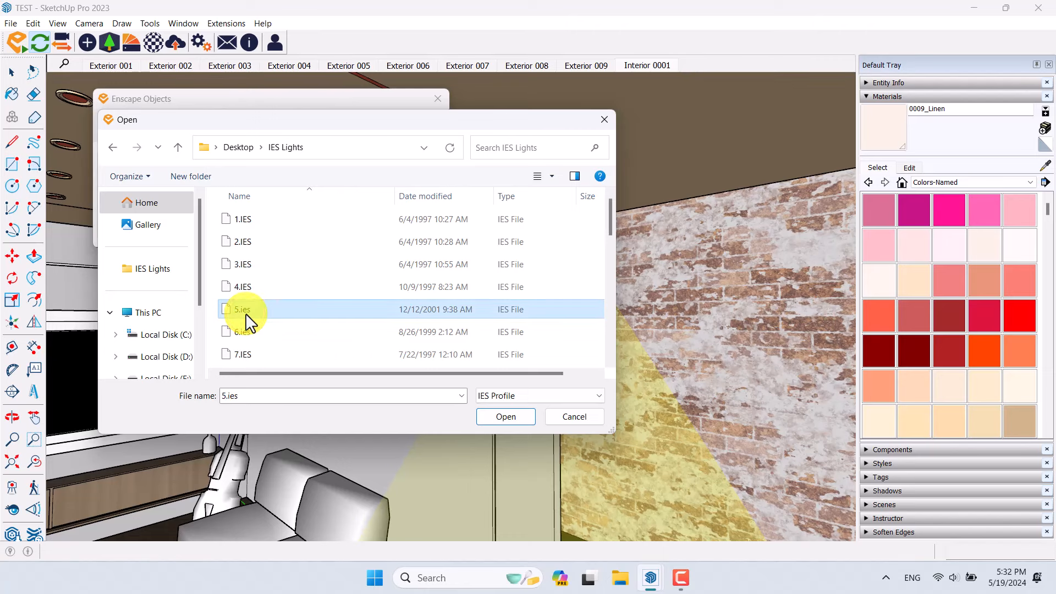
click(509, 421)
Set the IES light's luminous intensity to about 48 cd and close the Enscape Objects settings
drag(176, 168, 227, 170)
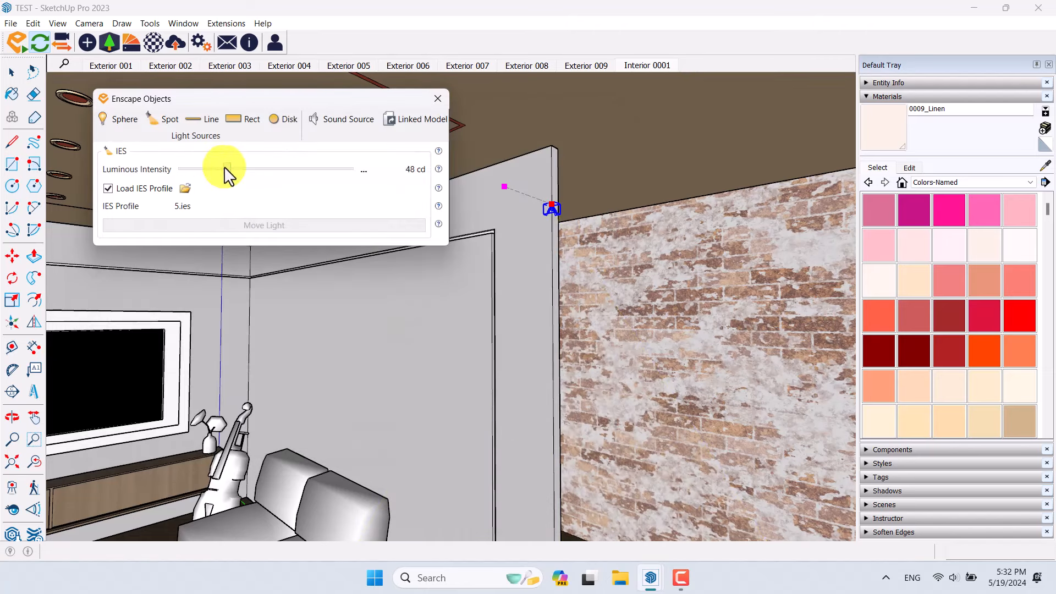
click(365, 172)
click(377, 192)
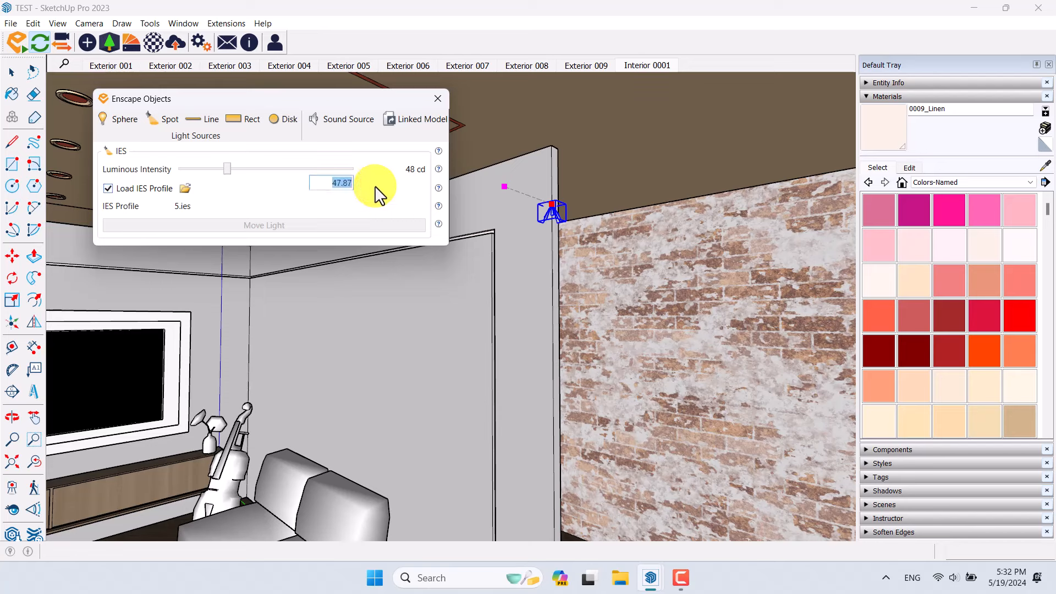
click(438, 98)
Move the IES spot light from the partition wall's end into the first recessed downlight at the ceiling frame's corner
click(12, 255)
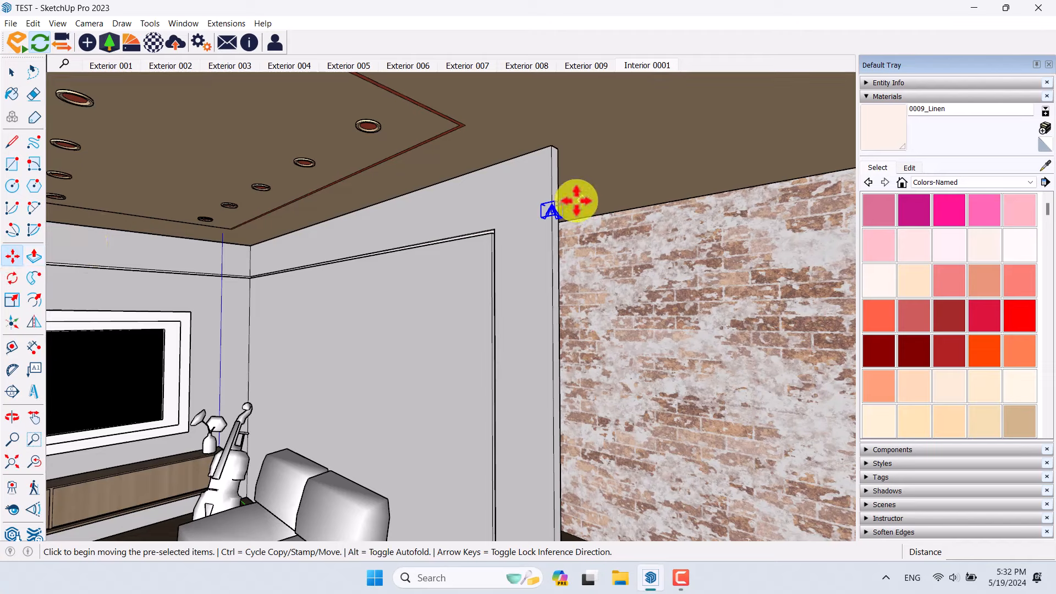
scroll(546, 202, up, 4)
click(548, 208)
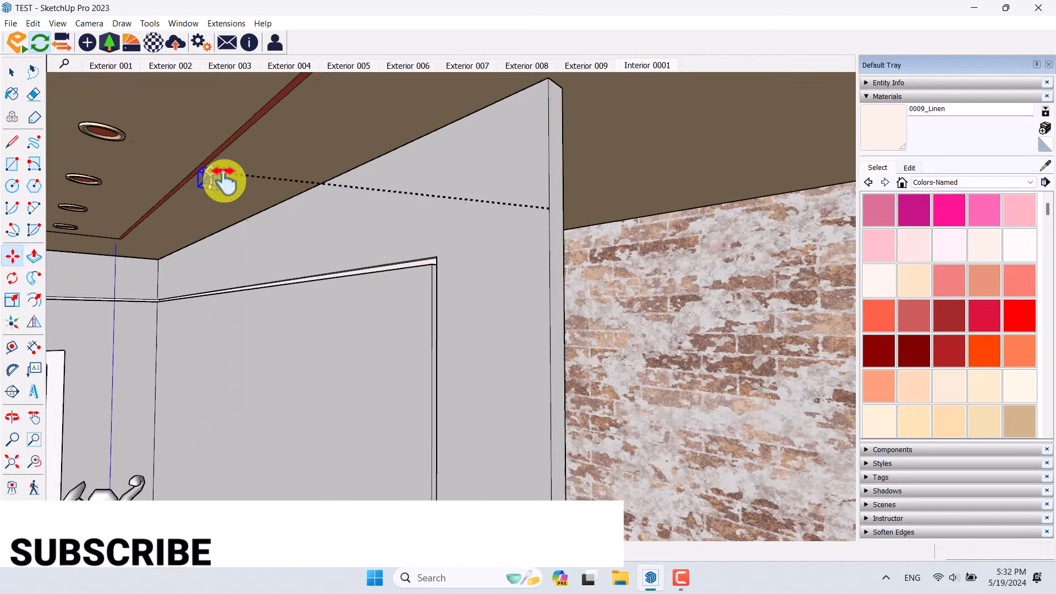
middle_drag(224, 182, 358, 353)
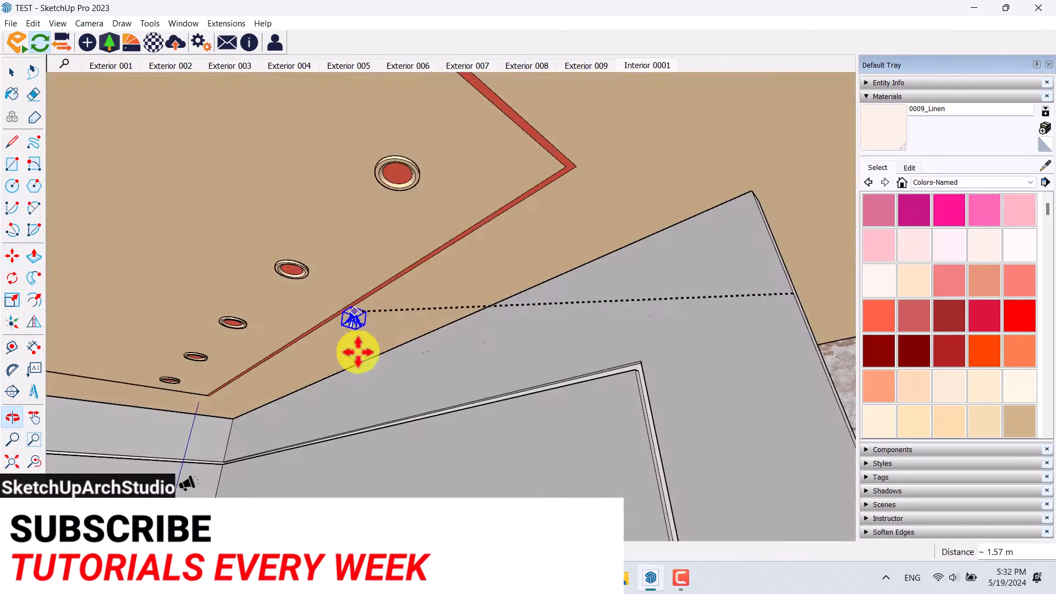
scroll(400, 169, up, 5)
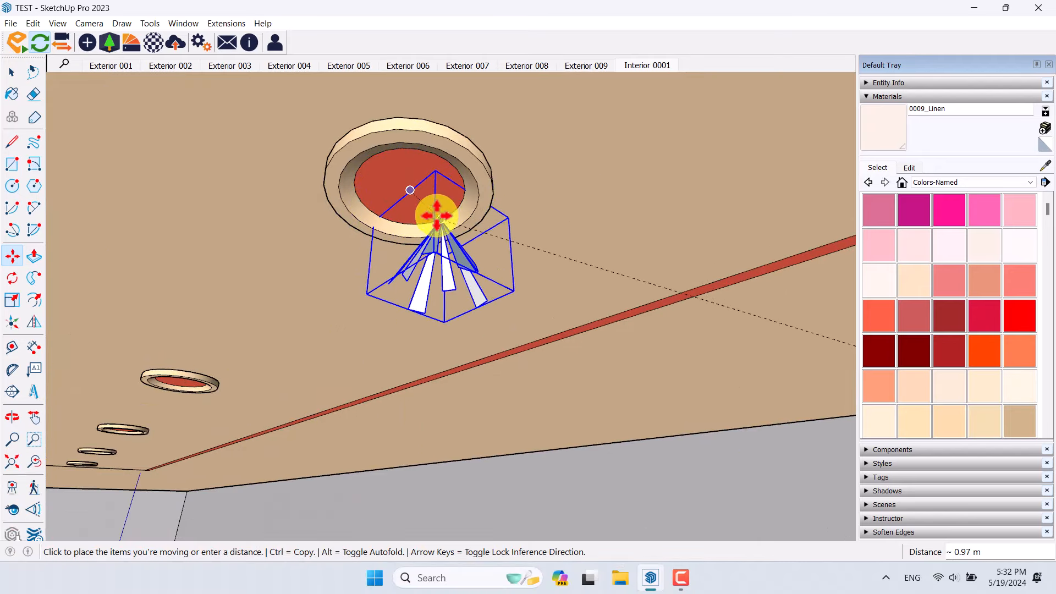
click(414, 187)
Copy the spot light across to the other two downlights in the same ceiling row as a 2x array
scroll(415, 189, down, 8)
middle_drag(375, 285, 421, 251)
click(446, 249)
key(ctrl)
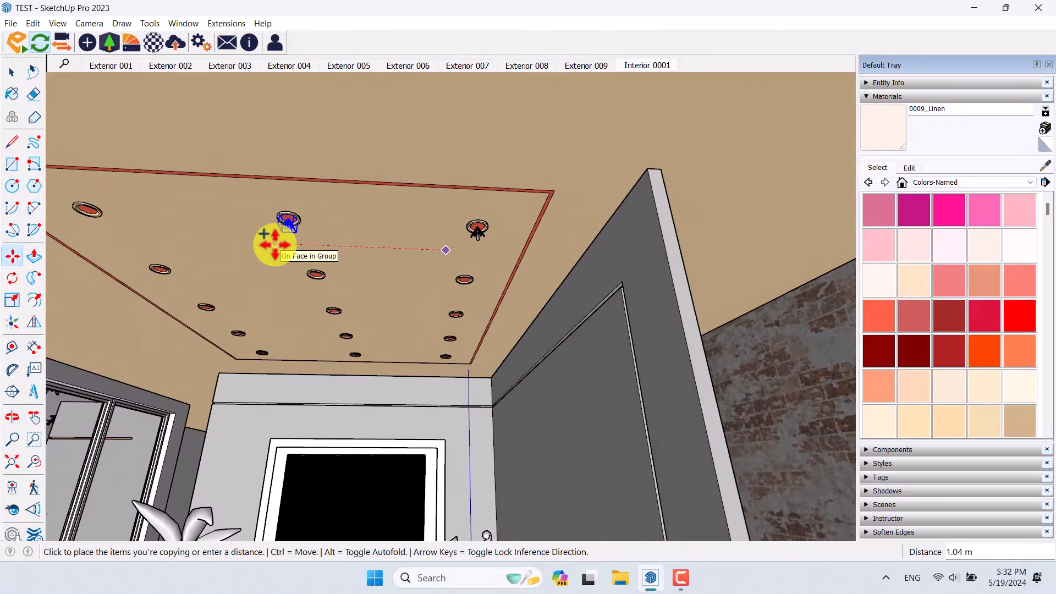
click(275, 244)
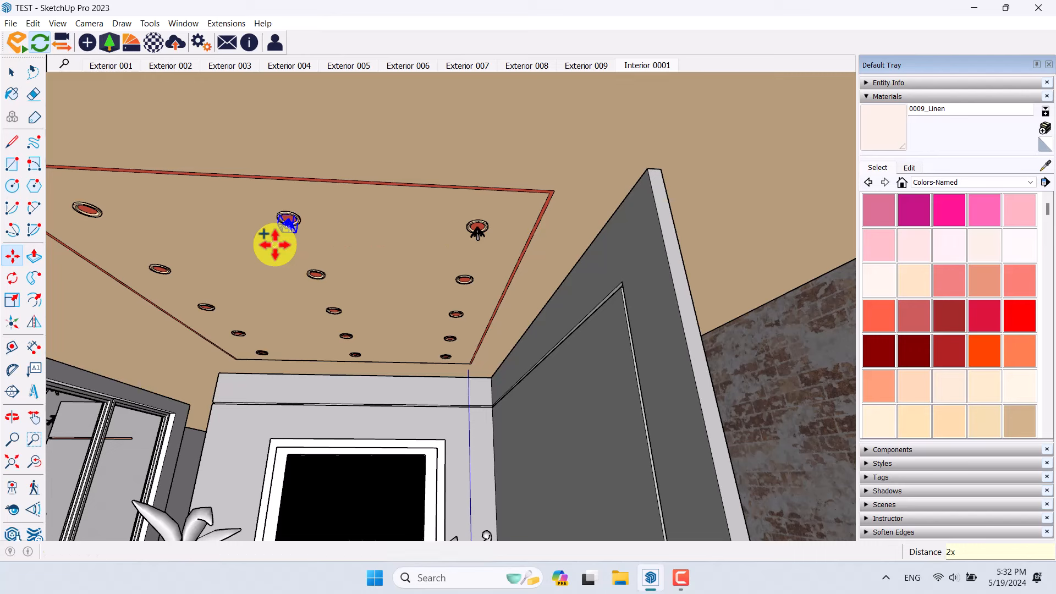
key(space)
Select all three spot lights in the ceiling row and paint them with the 0023_FireBrick color
click(86, 215)
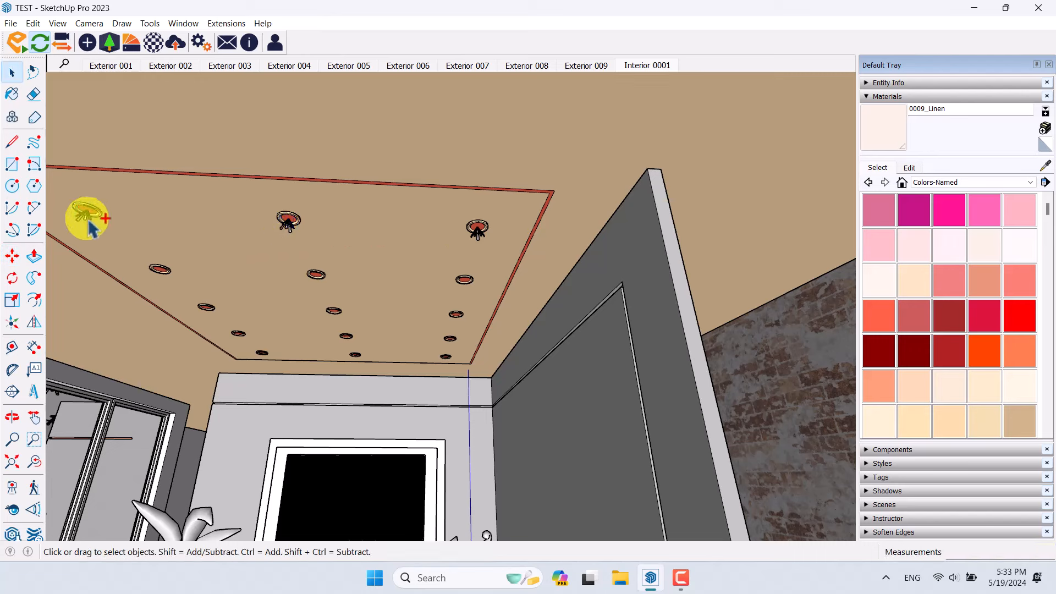
ctrl+click(284, 231)
ctrl+click(477, 229)
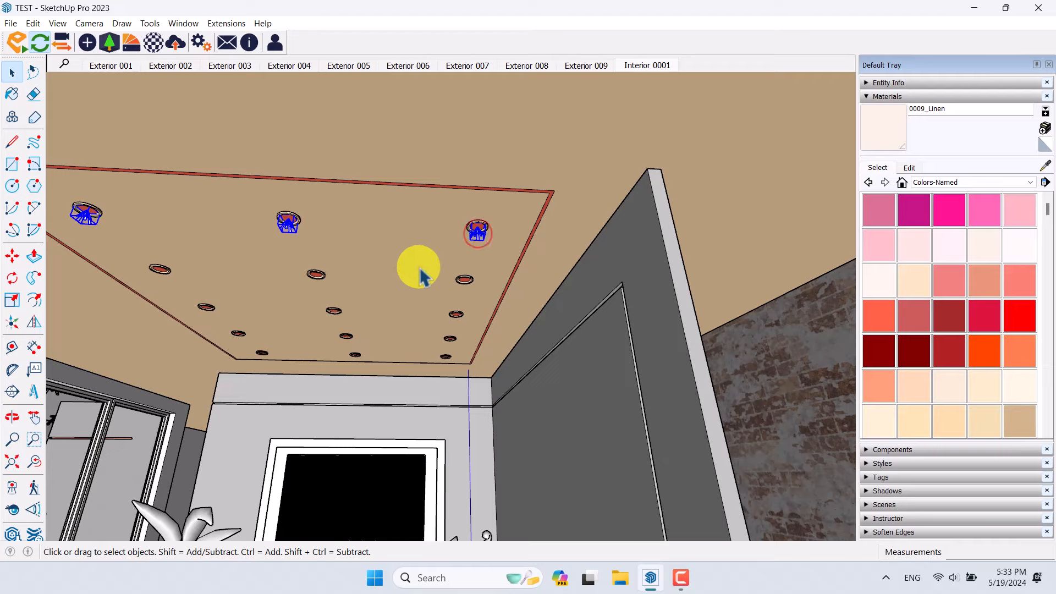
middle_drag(420, 267, 612, 296)
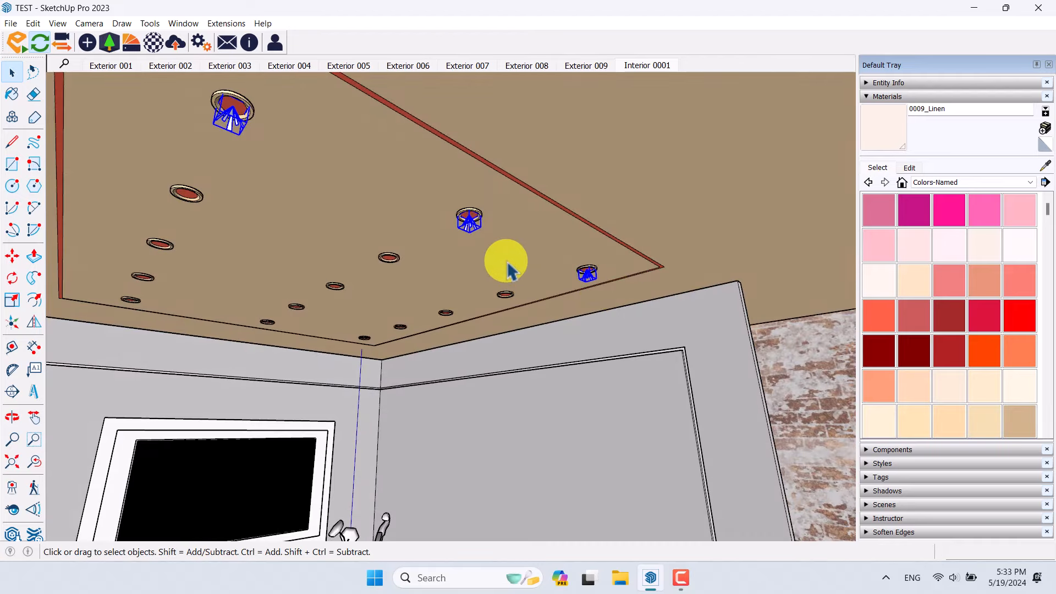
ctrl+click(598, 273)
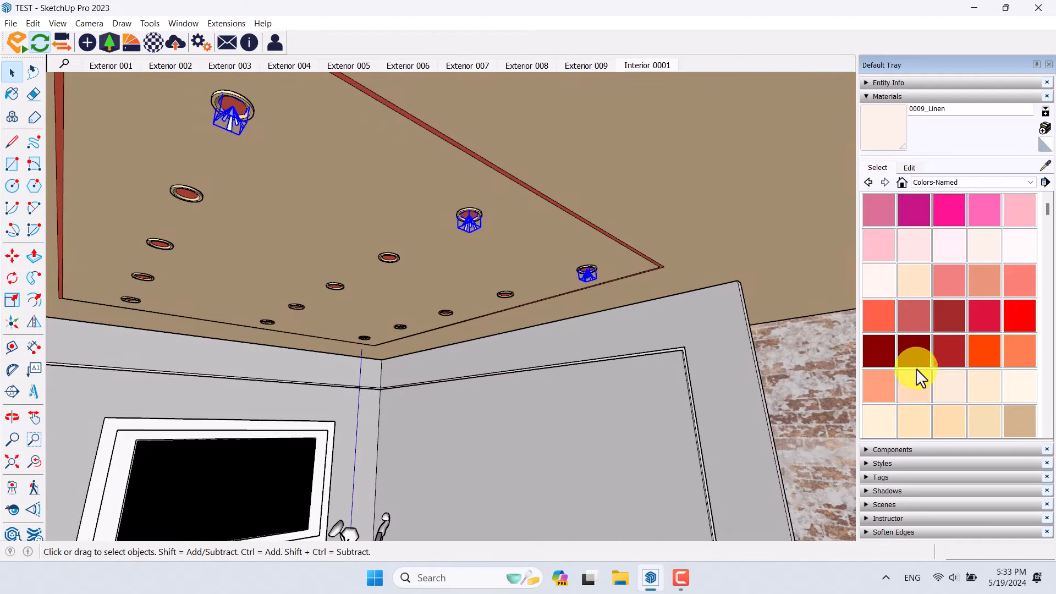
click(949, 420)
scroll(960, 407, down, 1)
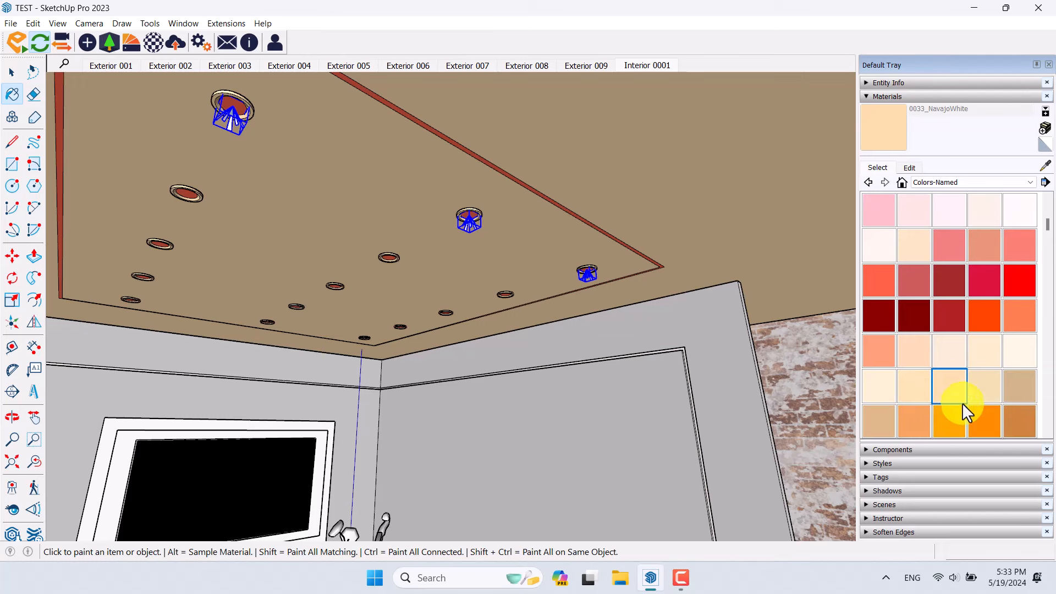
click(1034, 384)
scroll(988, 351, up, 1)
scroll(988, 351, down, 5)
scroll(956, 324, up, 3)
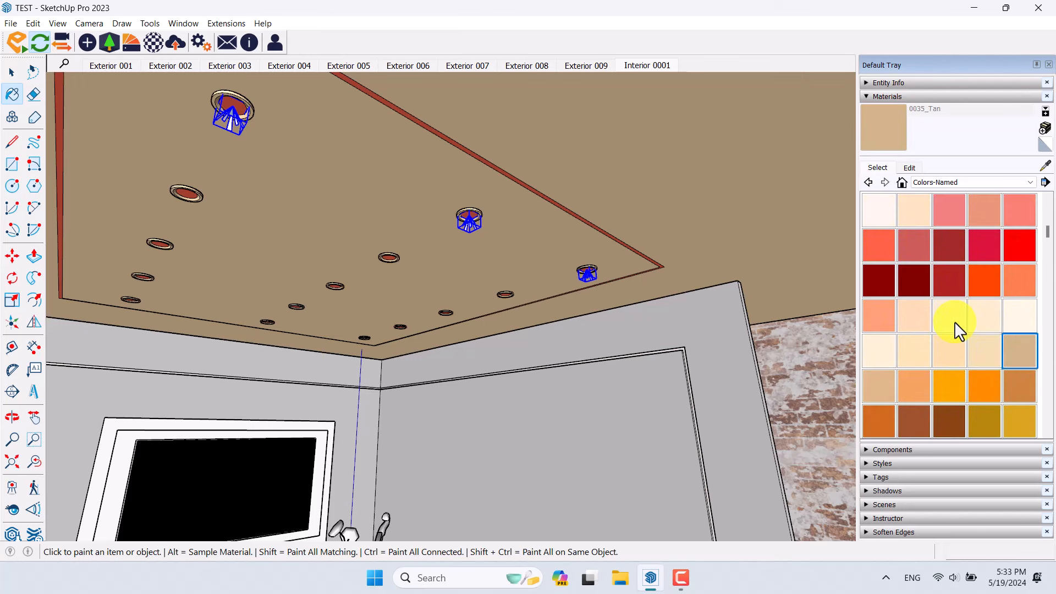
click(954, 285)
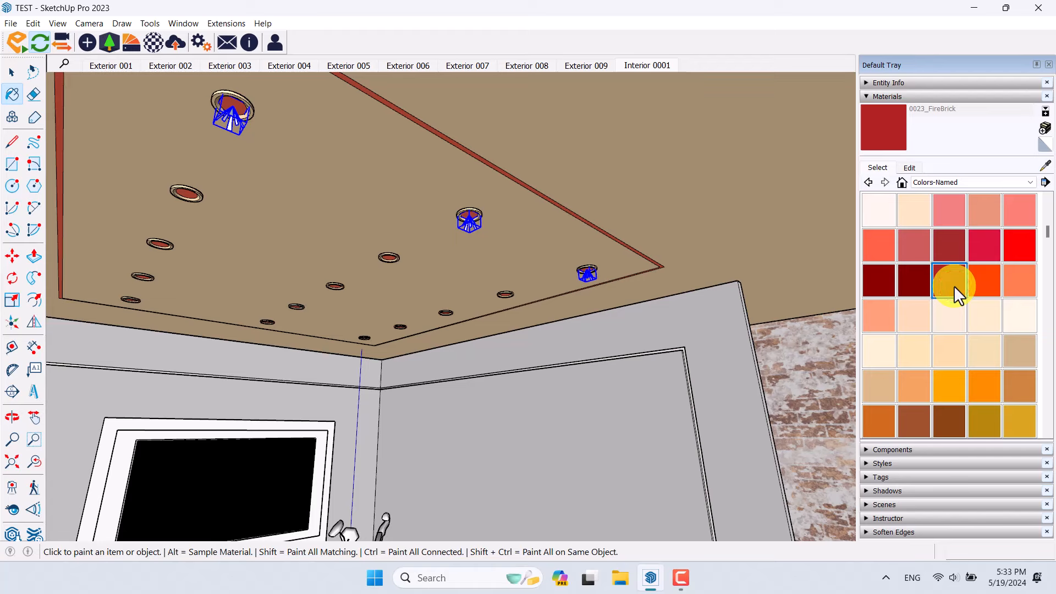
scroll(604, 282, up, 6)
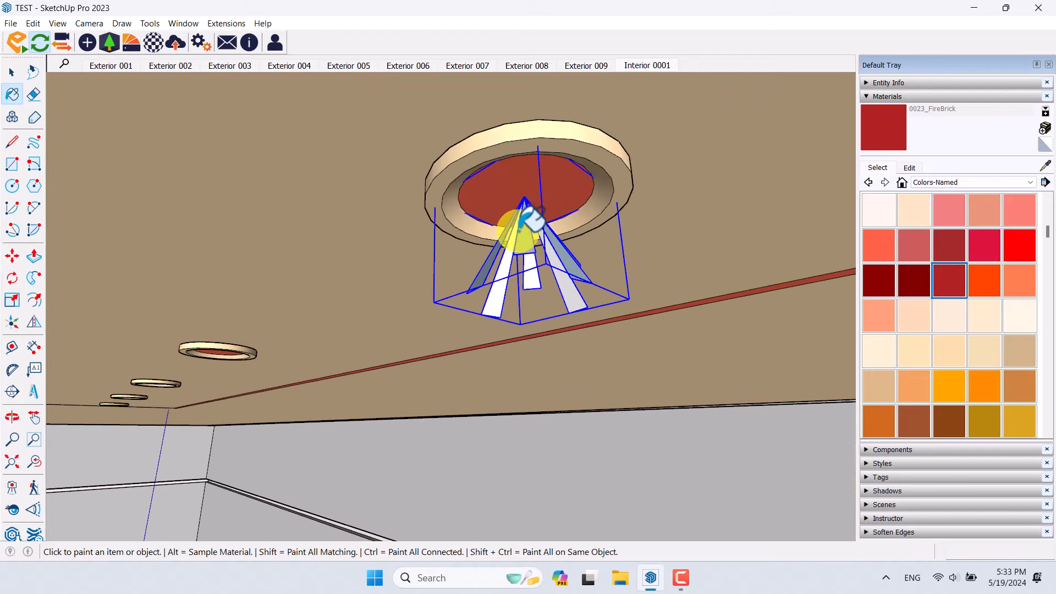
click(520, 228)
scroll(526, 232, down, 10)
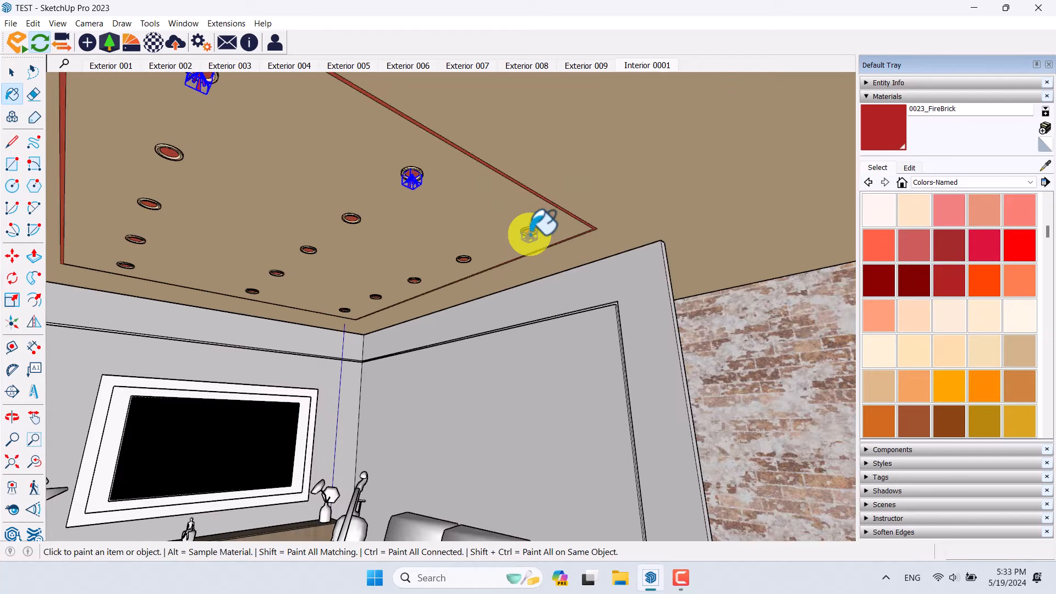
key(space)
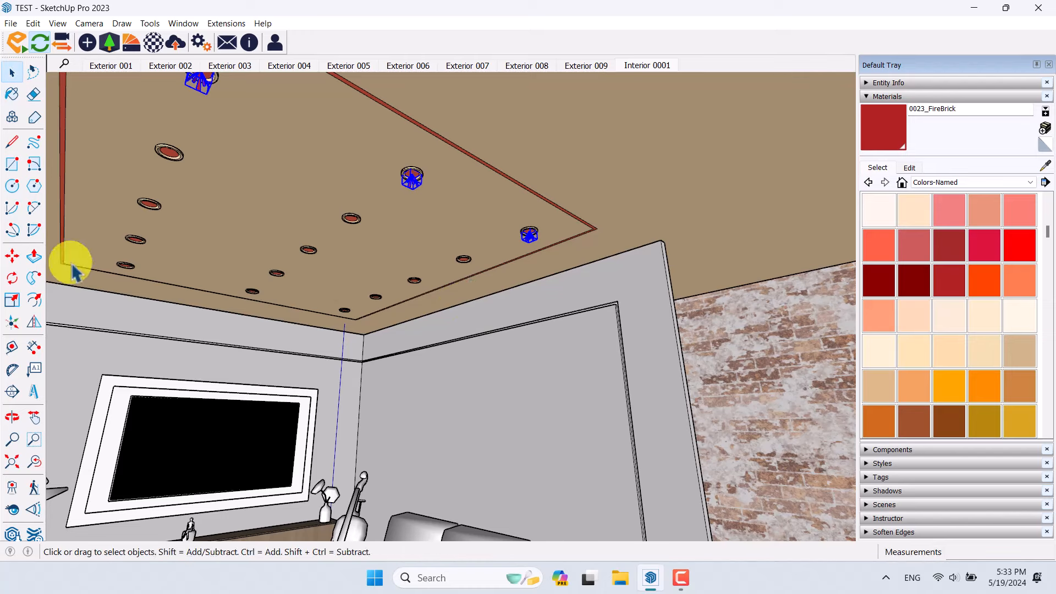
Copy the three lights along the ceiling to the next downlight row and array them x5 at that spacing
click(5, 252)
scroll(276, 288, up, 2)
middle_drag(275, 288, 588, 306)
key(ctrl)
click(595, 241)
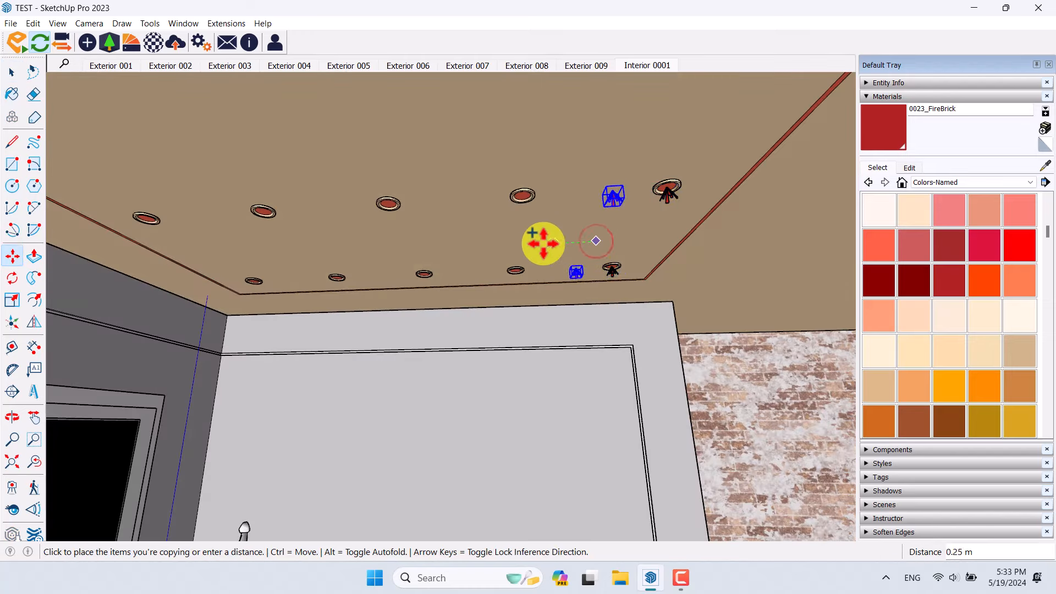
click(486, 241)
text(x5)
key(Return)
Erase the surplus row of three spot lights beyond the ceiling's red frame, near the TV wall
key(space)
mouse_move(486, 241)
middle_down()
mouse_move(349, 210)
mouse_move(276, 209)
middle_up()
scroll(222, 338, up, 2)
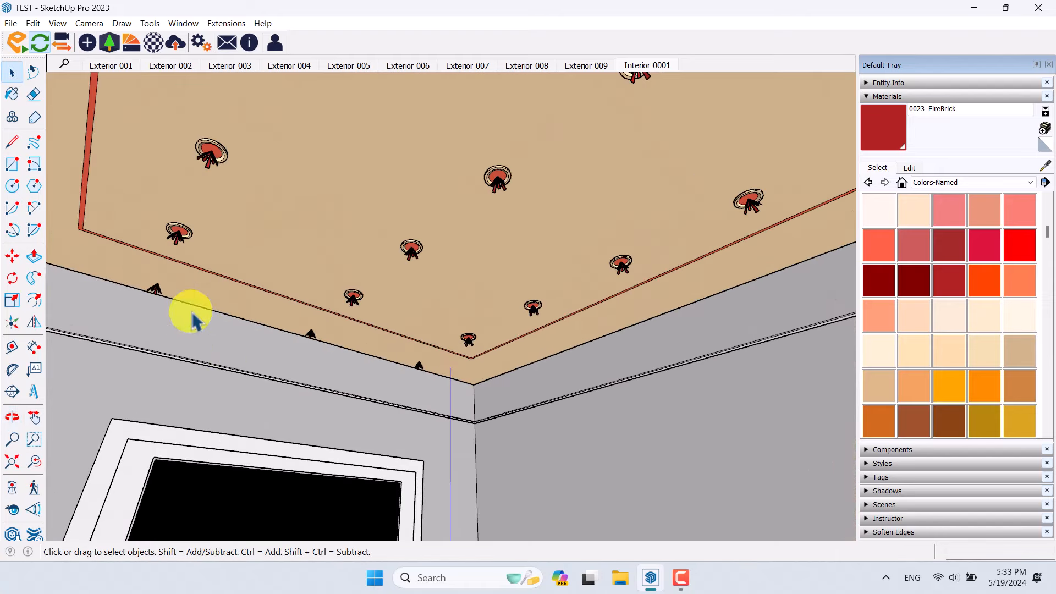
click(34, 96)
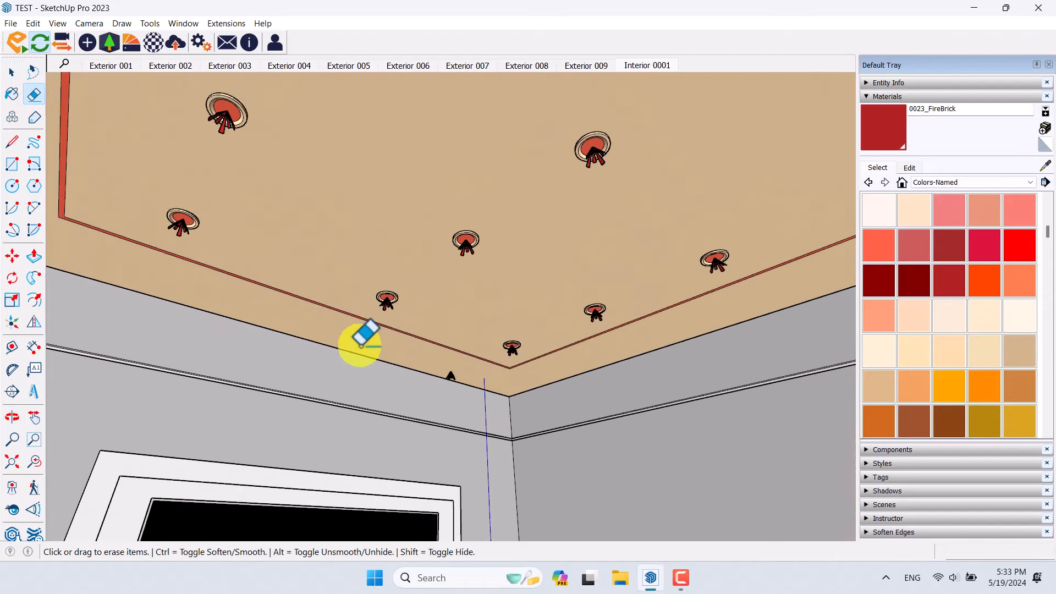
key(space)
scroll(375, 357, down, 3)
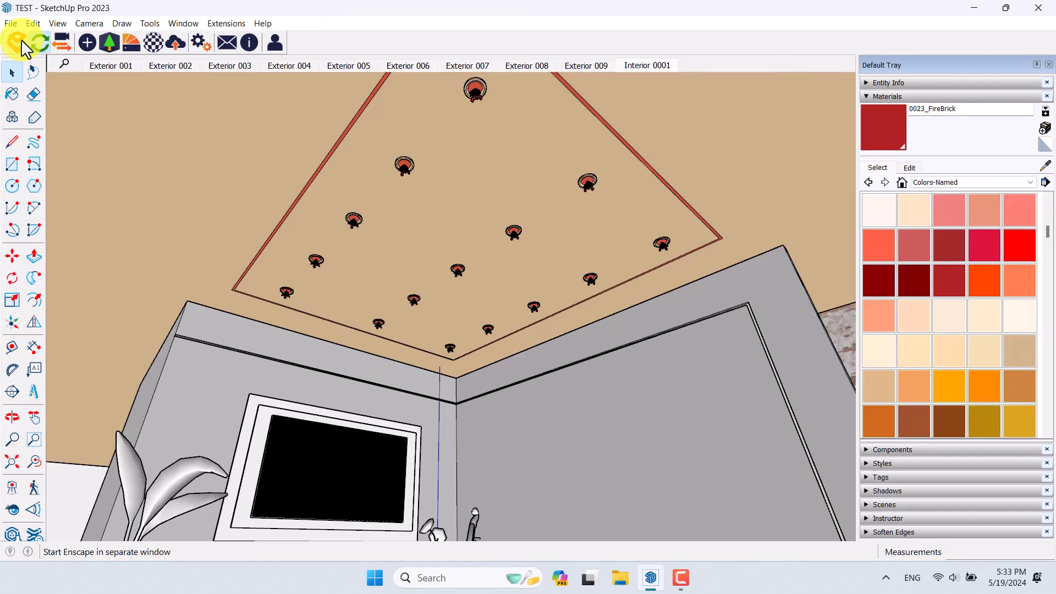
Start Enscape in a separate window and switch to its live render of the model
click(16, 42)
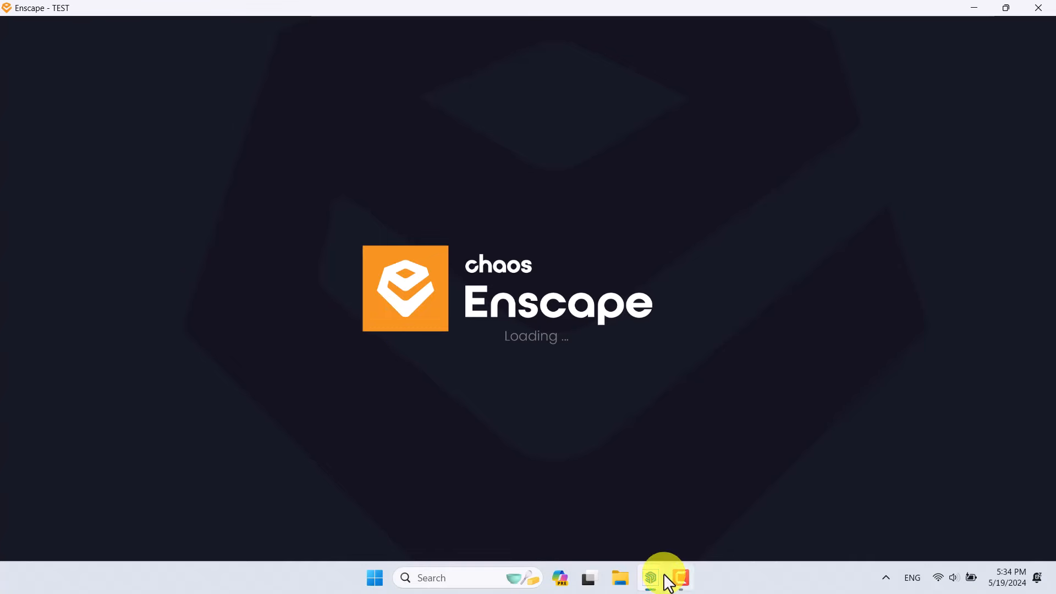
mouse_move(660, 580)
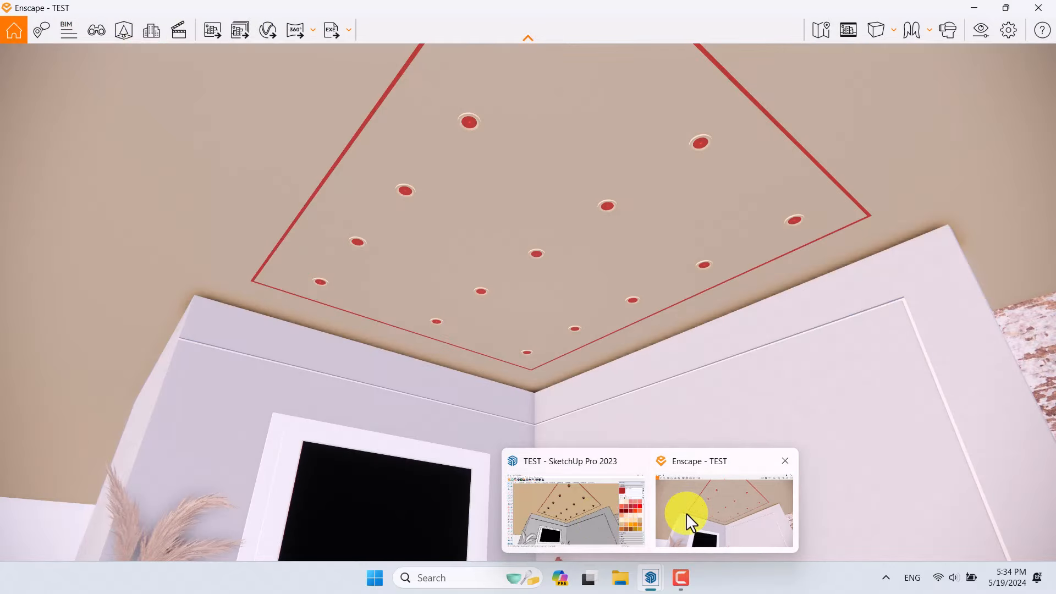
click(686, 514)
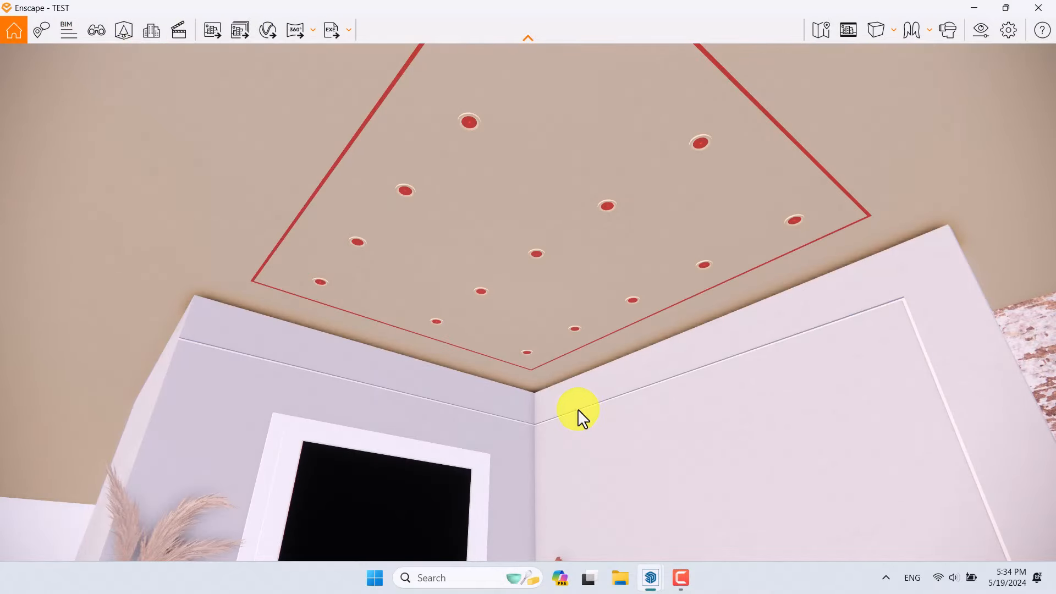
right_drag(578, 409, 578, 409)
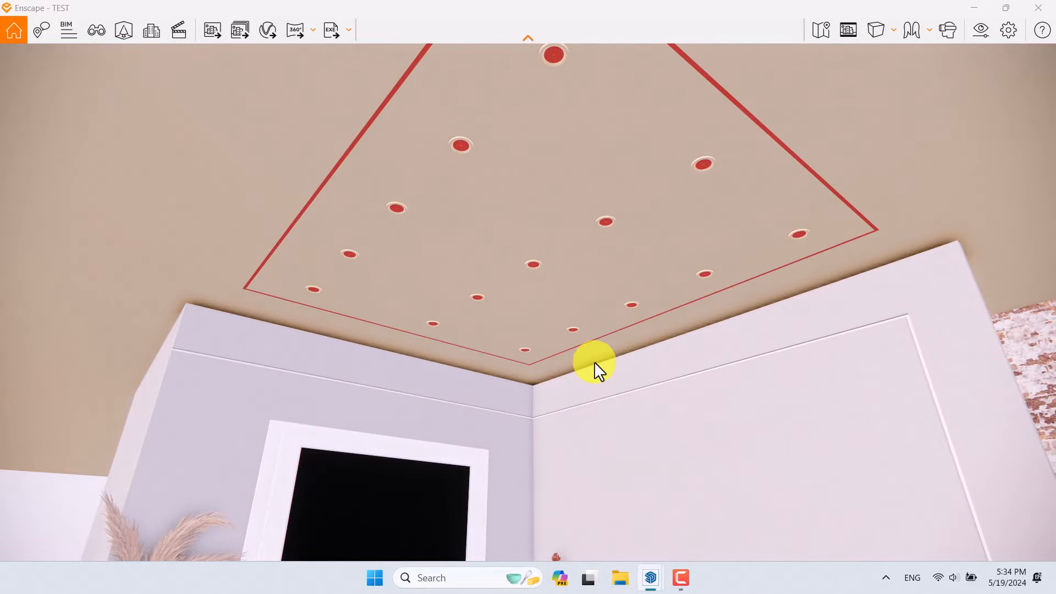
drag(594, 361, 633, 329)
right_drag(634, 329, 634, 329)
drag(287, 302, 248, 164)
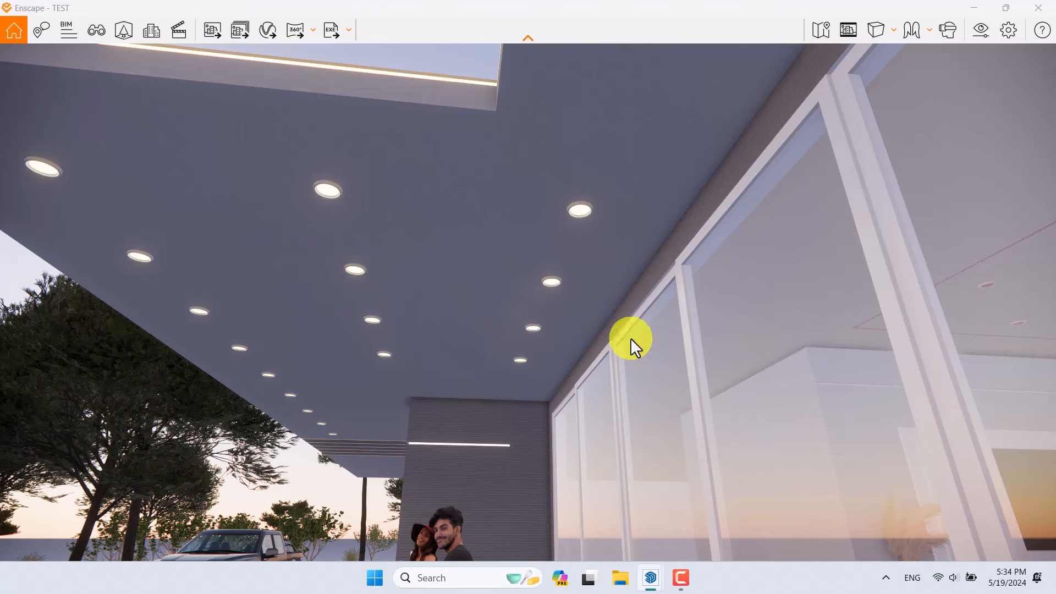
drag(631, 338, 617, 344)
Load the saved Interior 0001 view in the render and close View Management
key(c)
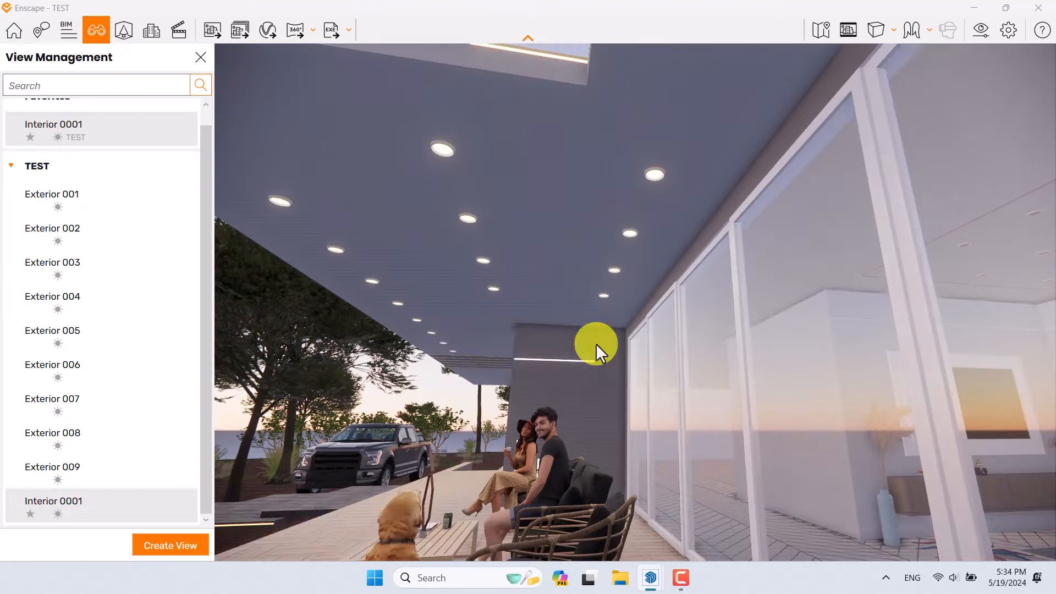
click(64, 517)
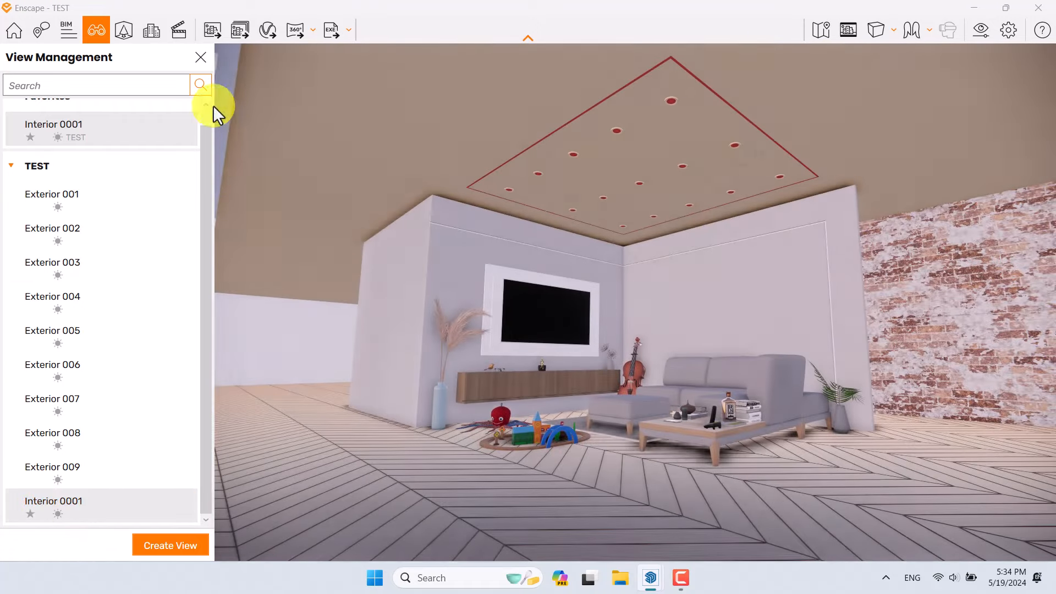
click(200, 57)
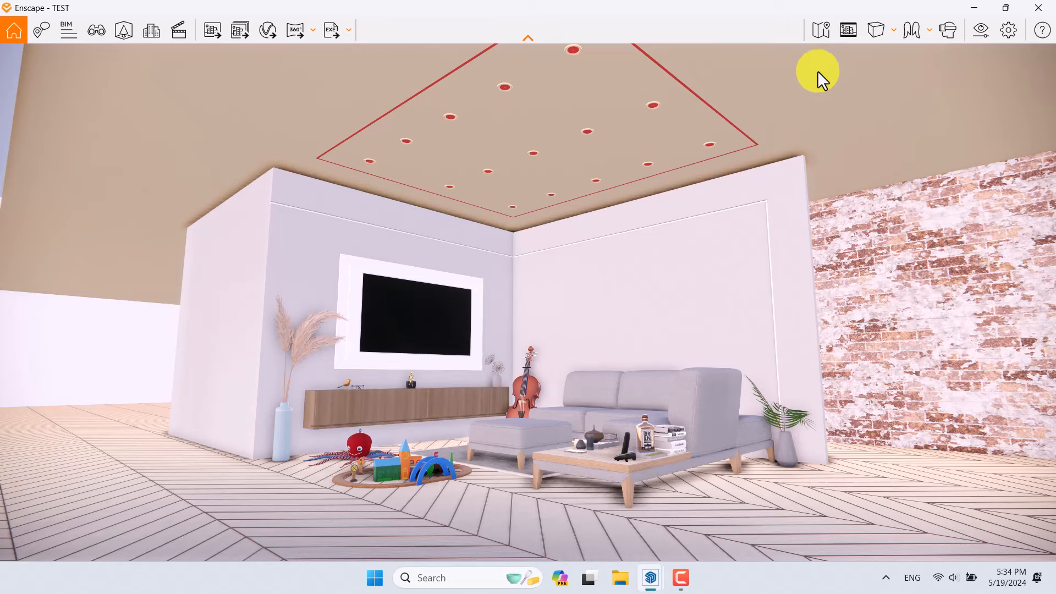
Set the render camera's projection to Two-Point and turn on the safe frame
click(875, 30)
click(912, 74)
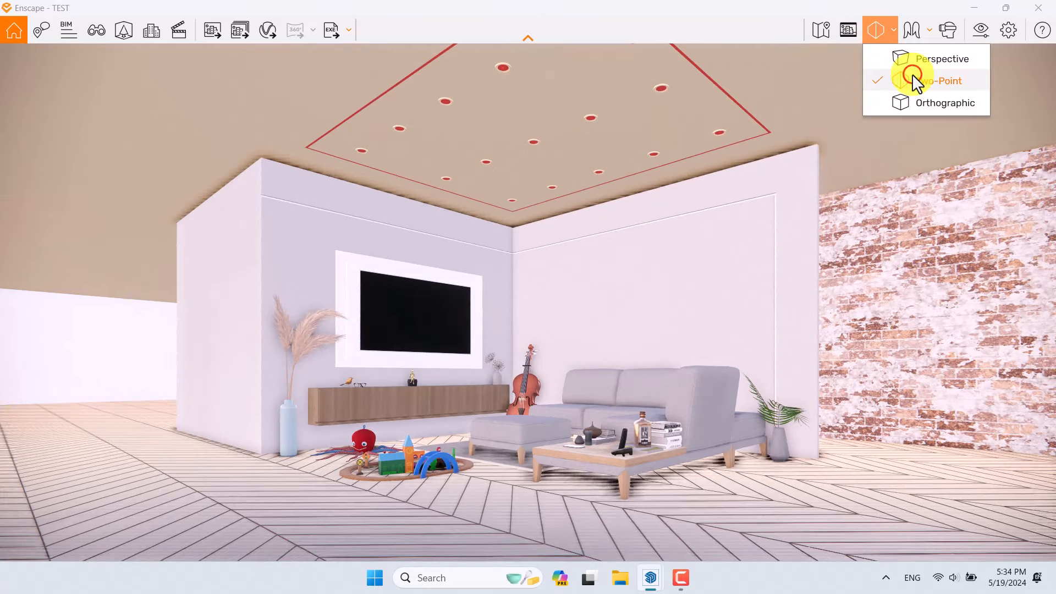
click(681, 197)
click(847, 29)
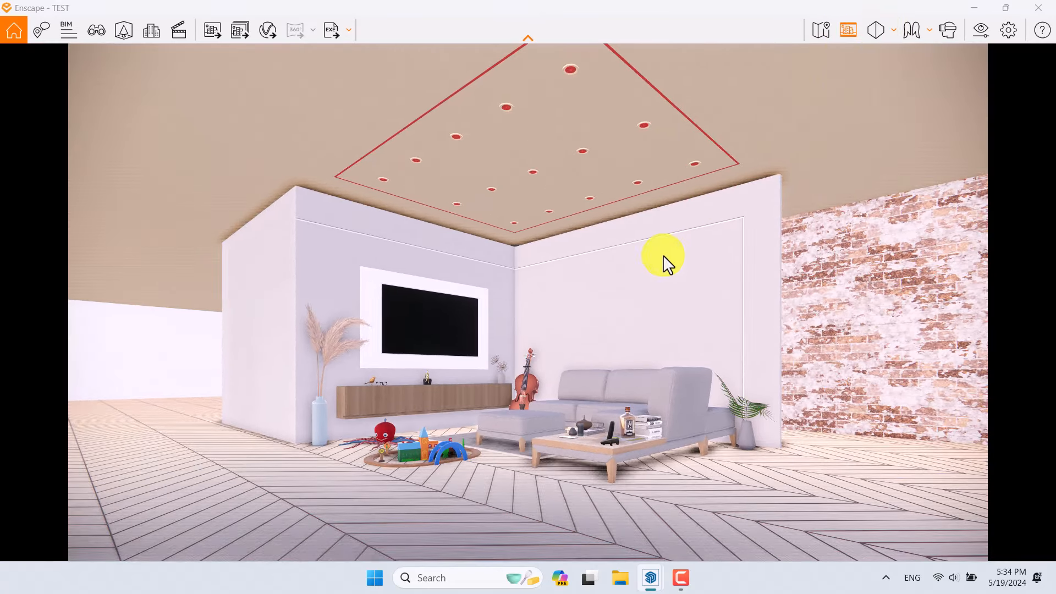
Raise the rendering quality from Draft to High in the visual settings and close them
click(985, 32)
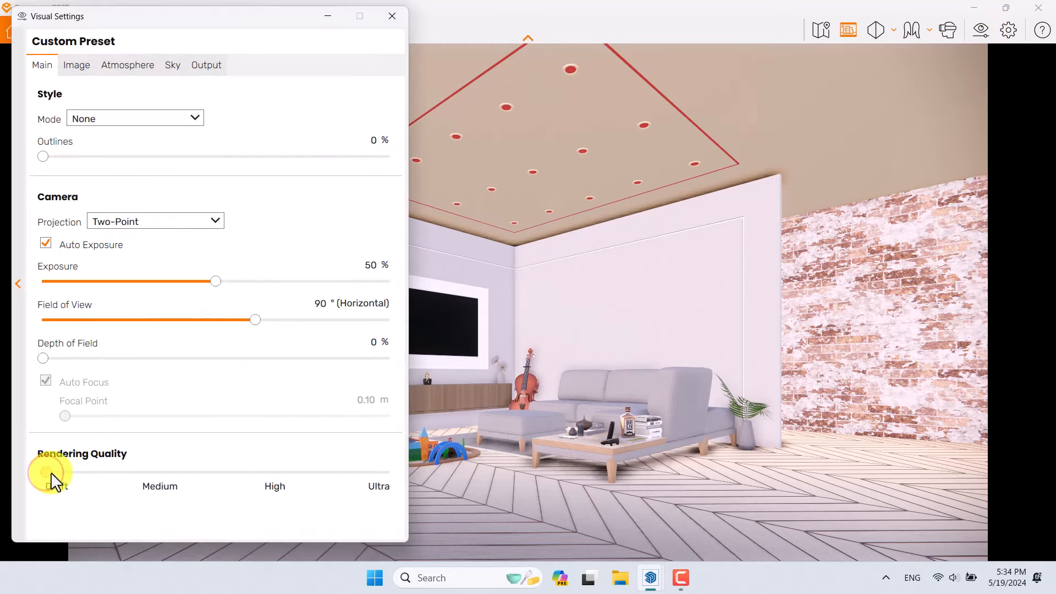
drag(46, 472, 275, 473)
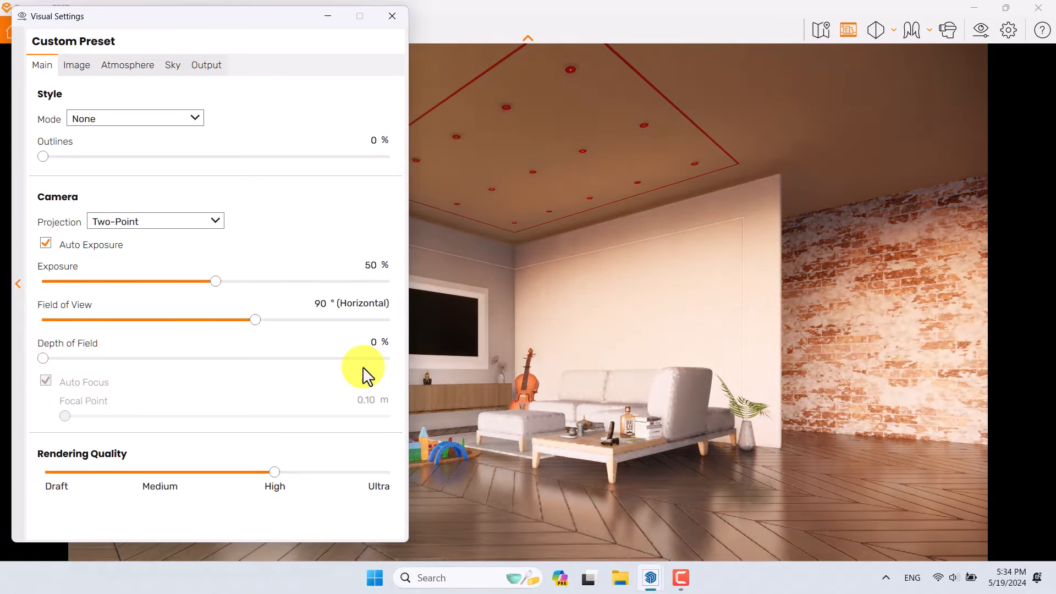
click(393, 14)
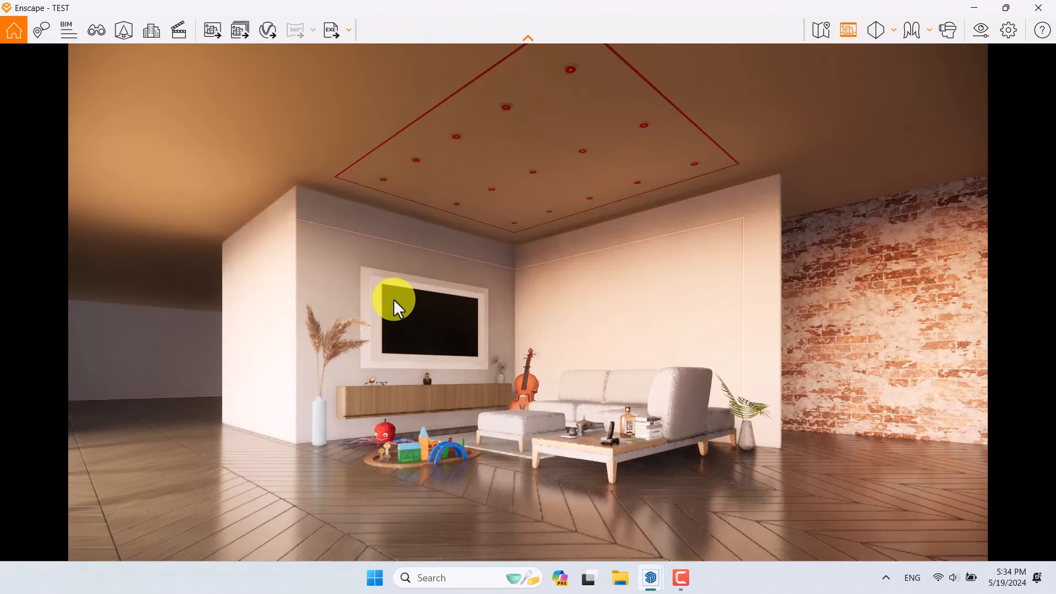
Open the saved Interior 0001 view for editing and set its sun altitude to -67.6°
key(v)
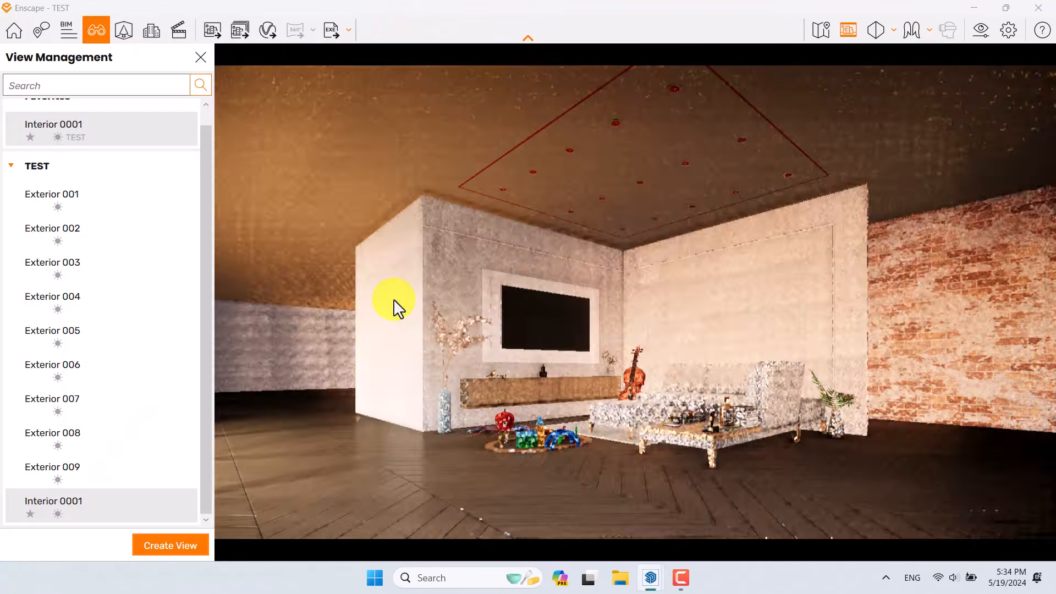
mouse_move(181, 507)
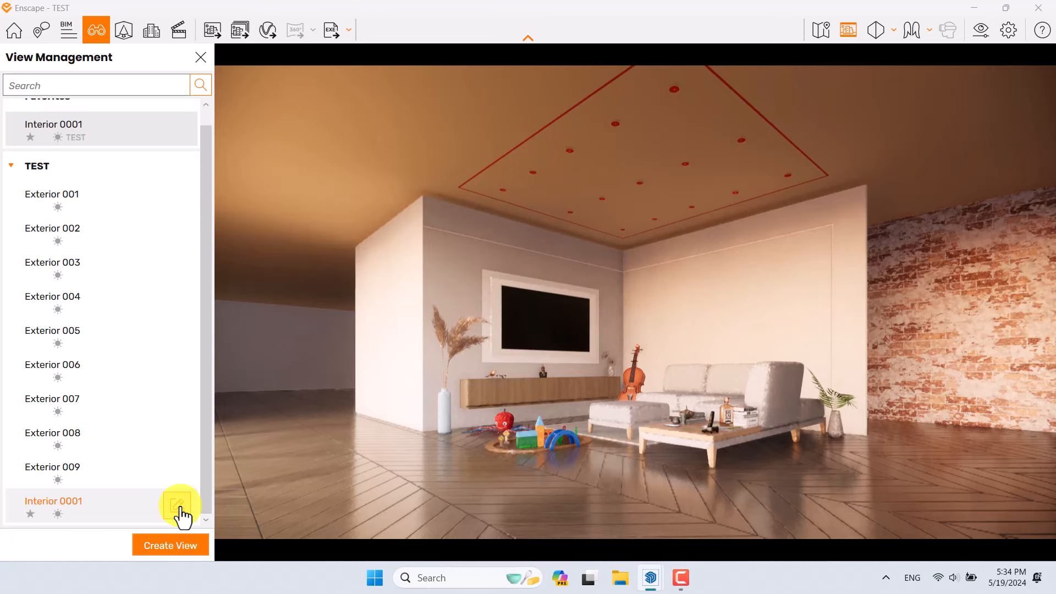
click(179, 506)
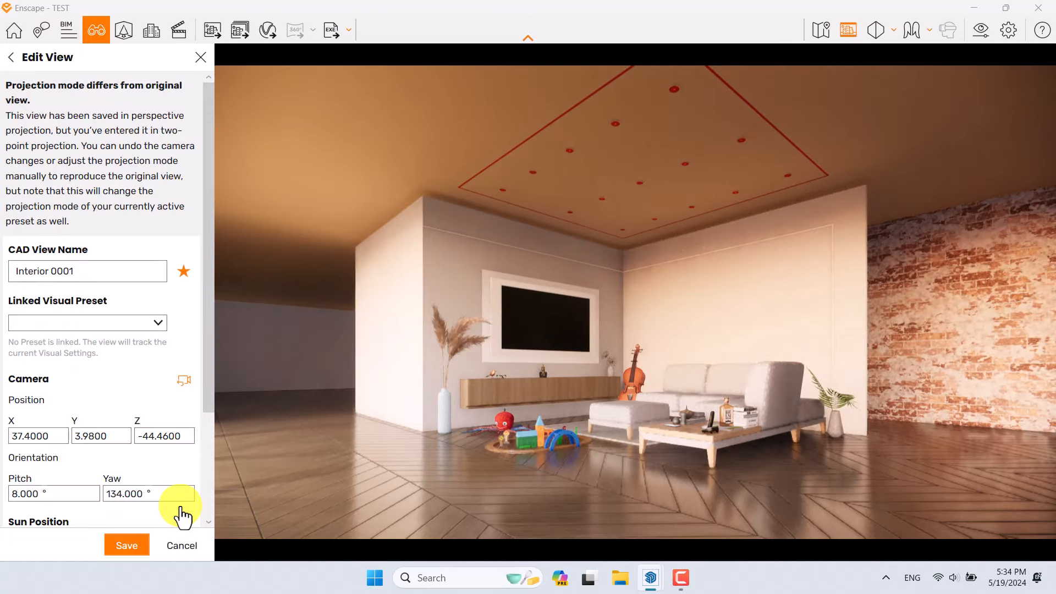
drag(211, 252, 212, 486)
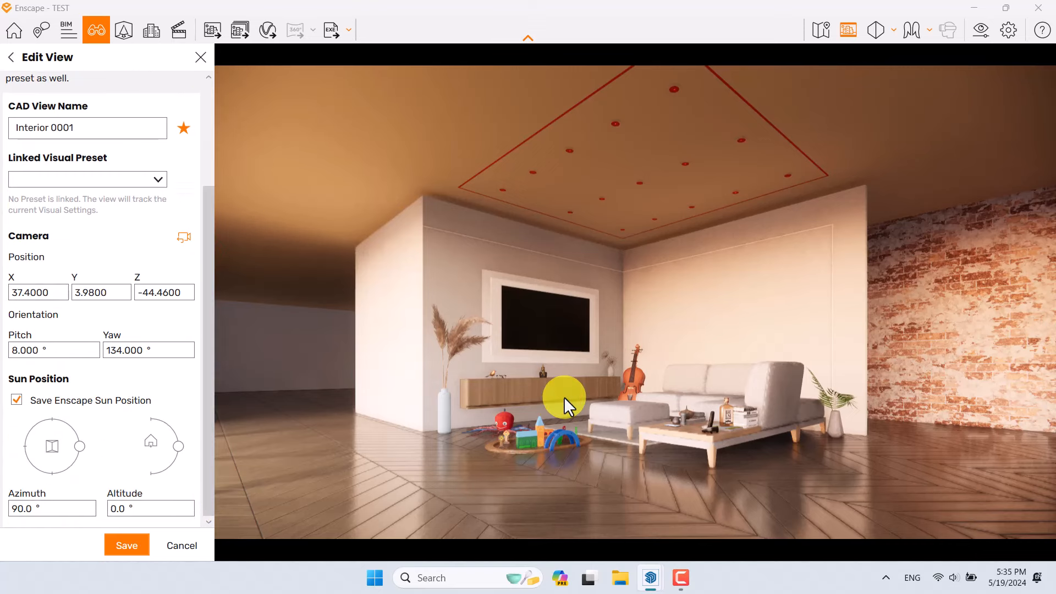
mouse_move(565, 398)
shift+right_down()
mouse_move(509, 406)
mouse_move(564, 397)
shift+right_up()
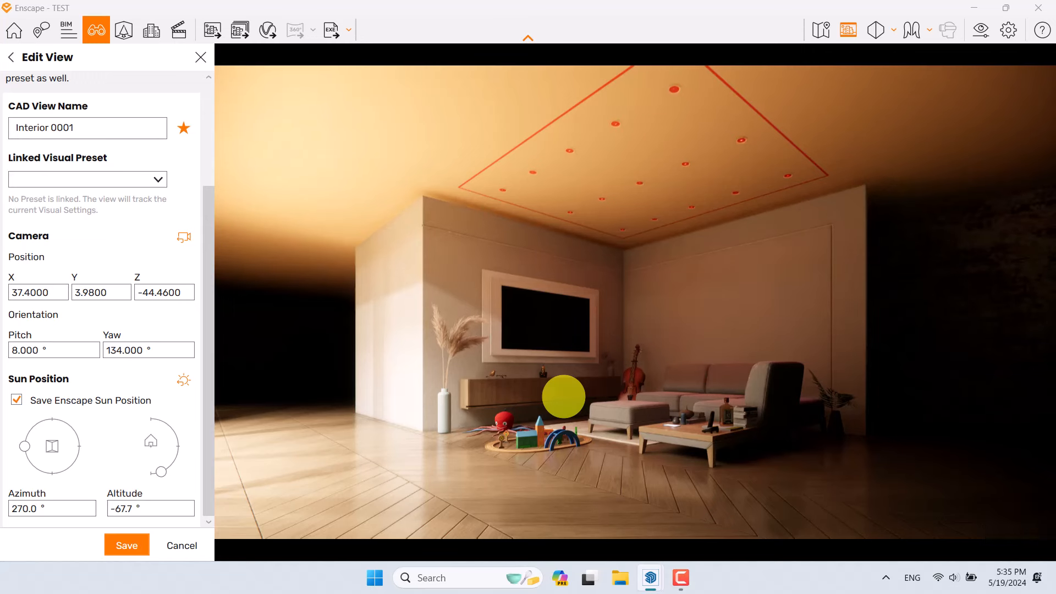
click(122, 509)
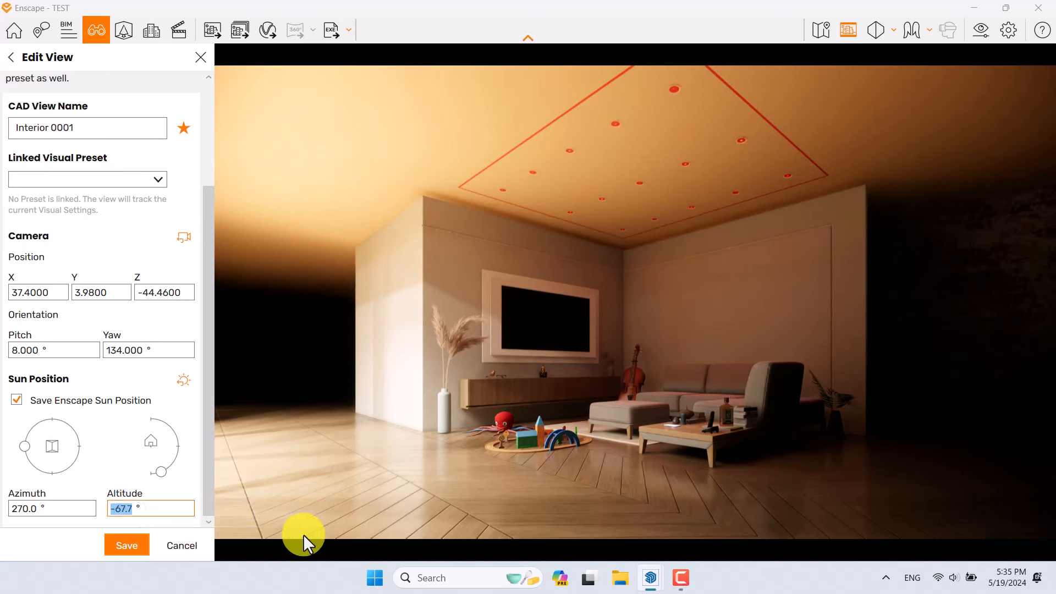
text(-67.6)
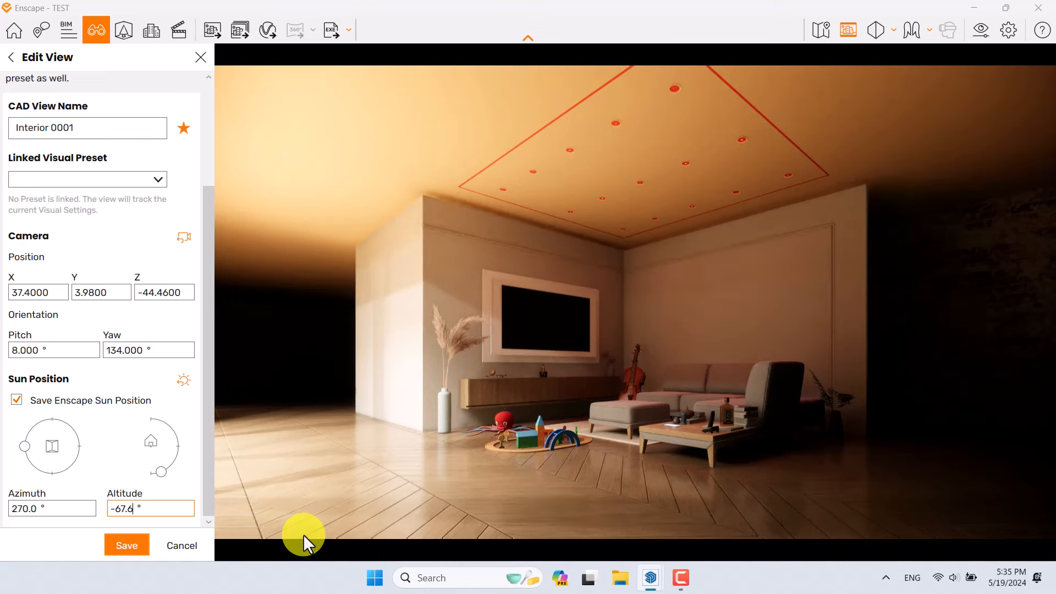
Turn the view's sun azimuth to about 194°, save the Interior 0001 view and close View Management
drag(27, 457, 52, 484)
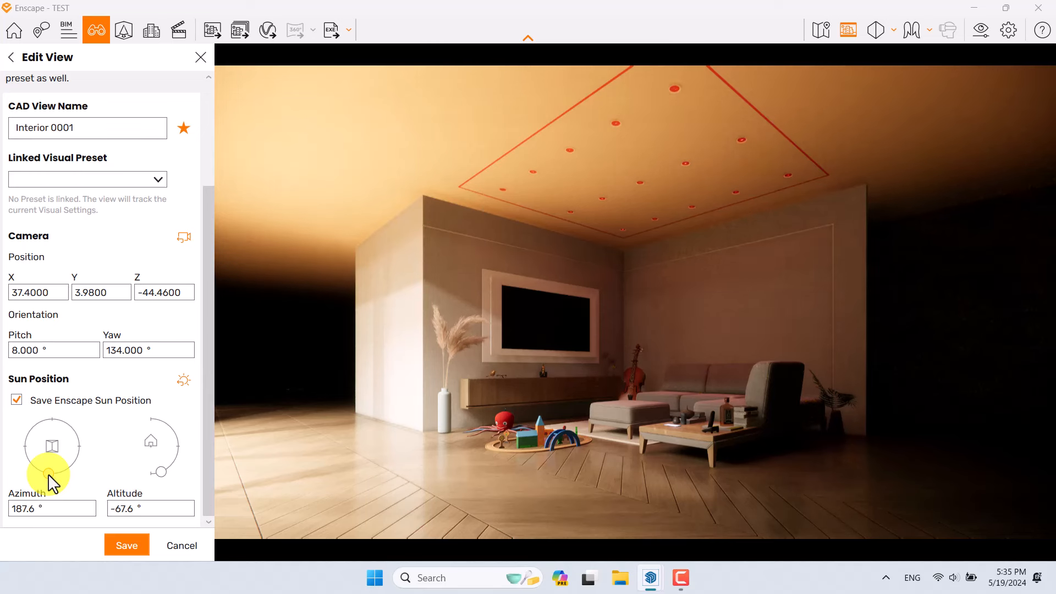
click(31, 509)
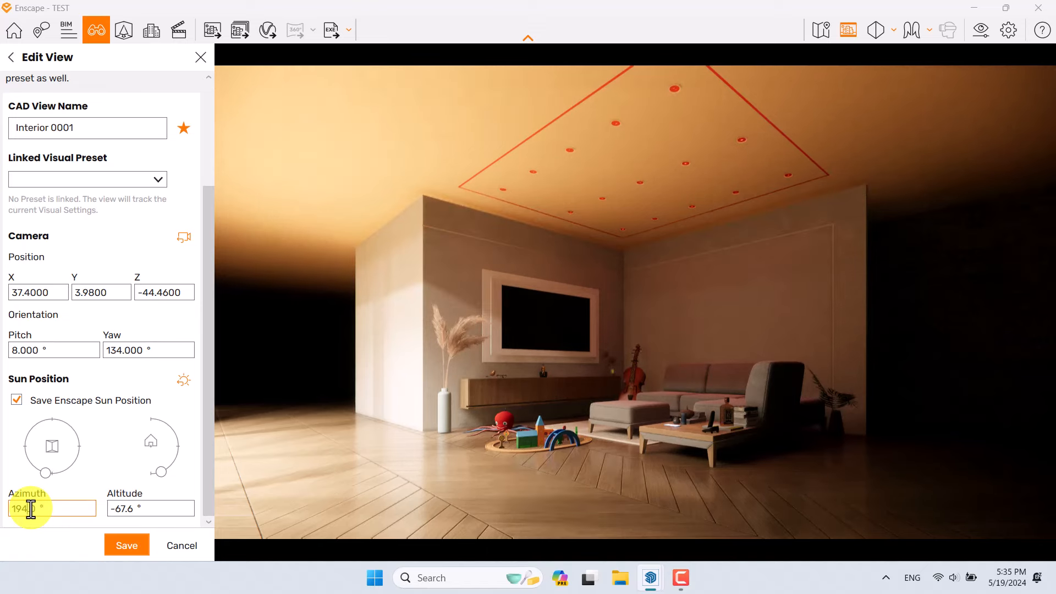
click(126, 544)
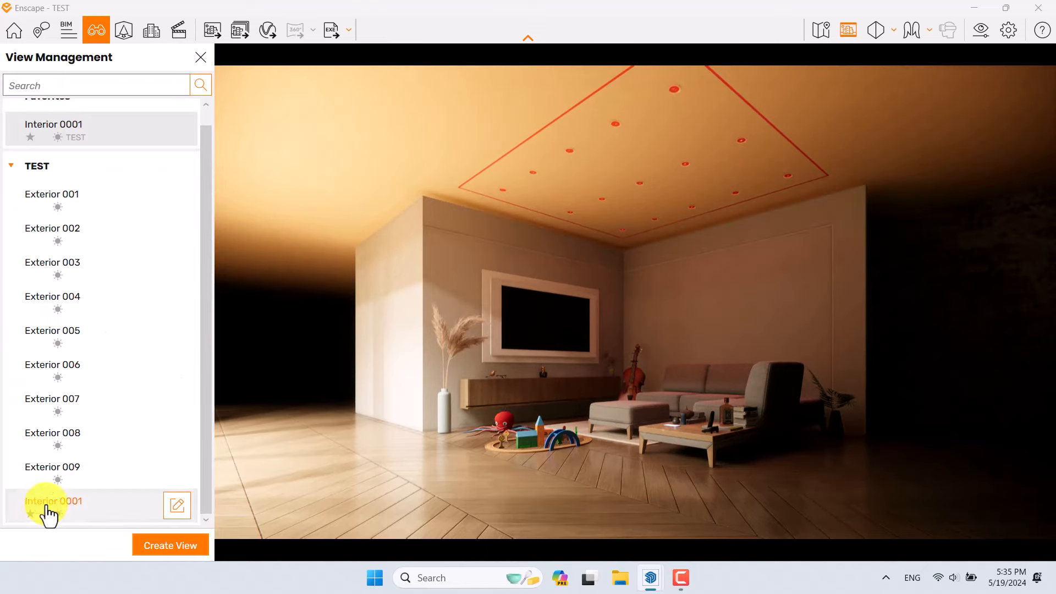
click(200, 58)
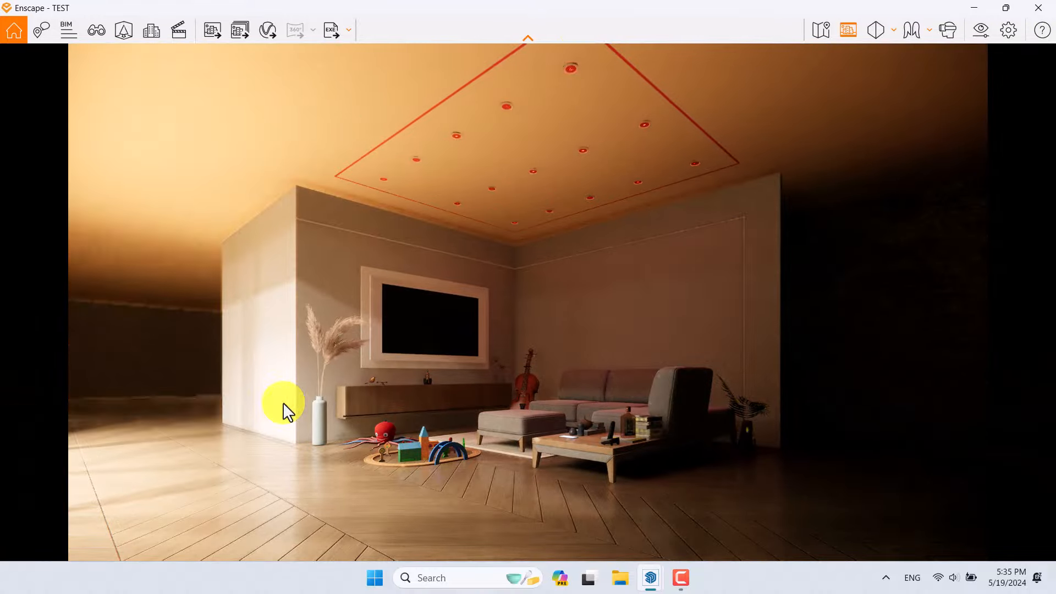
Tile the Enscape render window side by side with SketchUp and reload the saved Interior 0001 view in the render
drag(641, 11, 1054, 278)
click(200, 184)
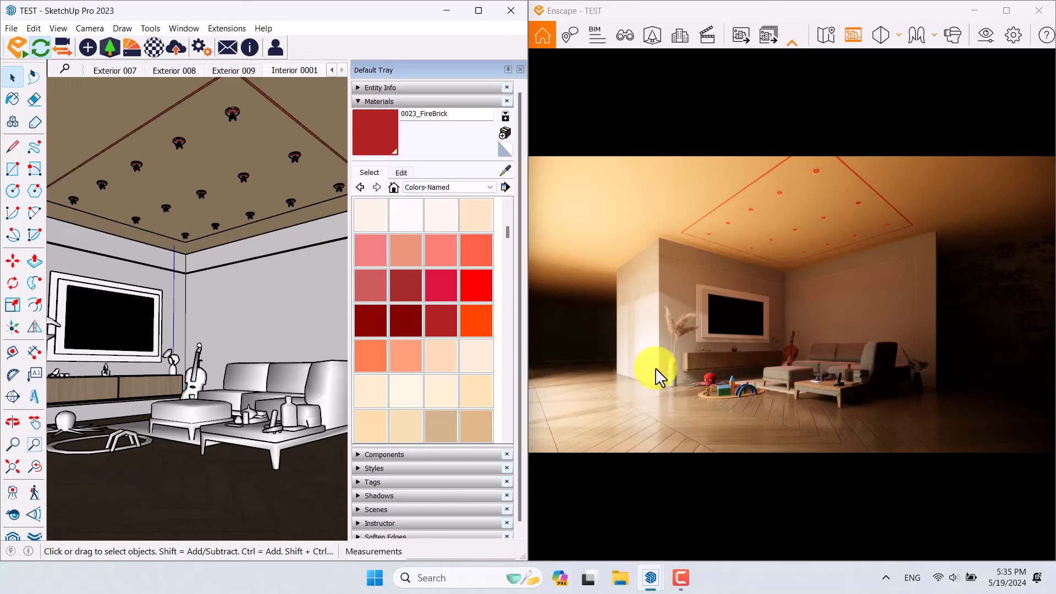
drag(647, 377, 642, 275)
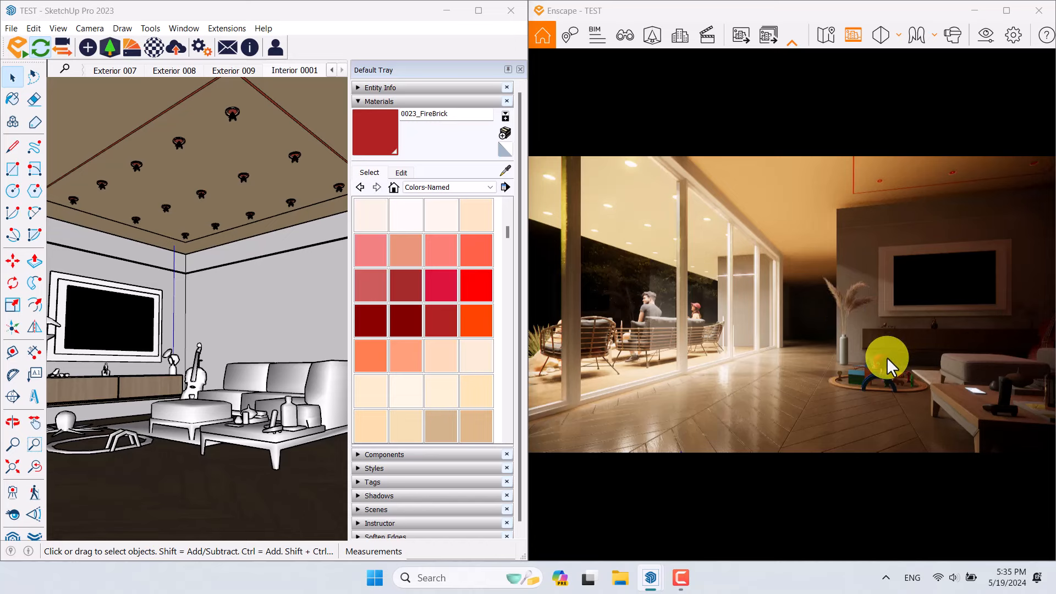
key(c)
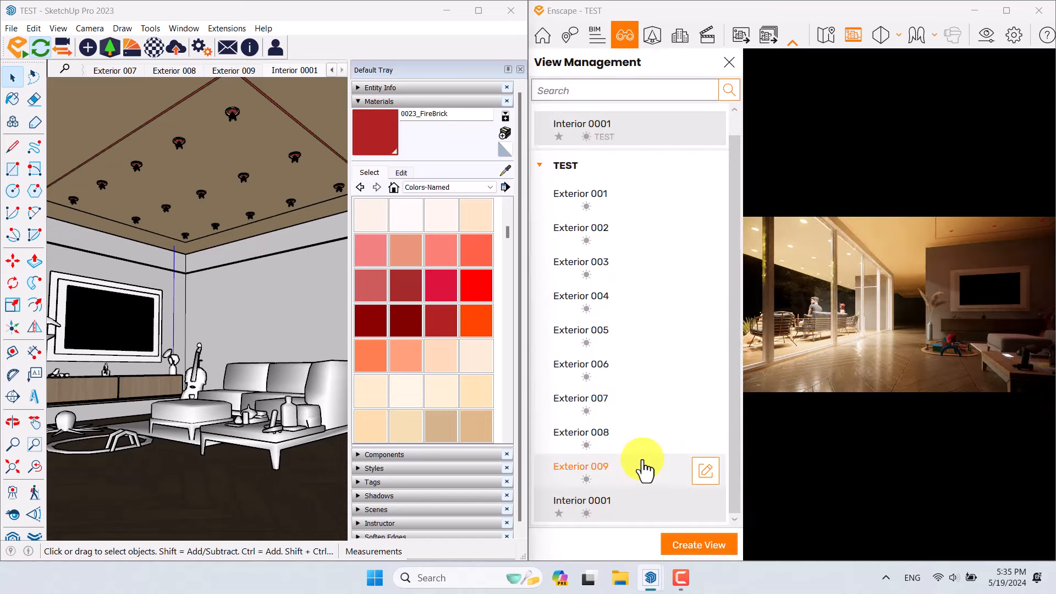
click(608, 500)
click(729, 62)
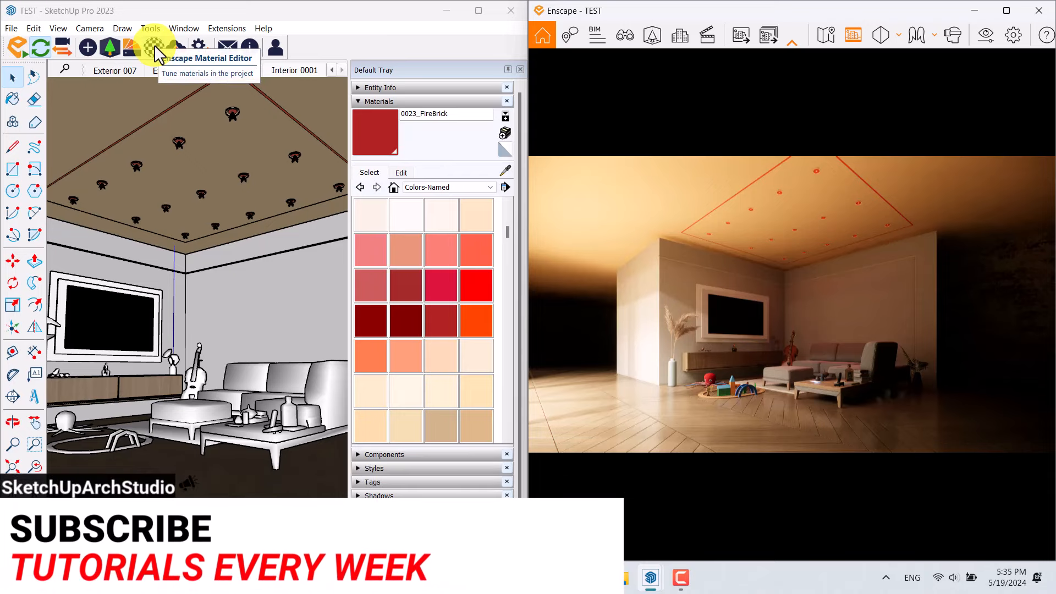
Open the Enscape Material Editor and sample the material of the recessed strip on the living room wall
click(159, 54)
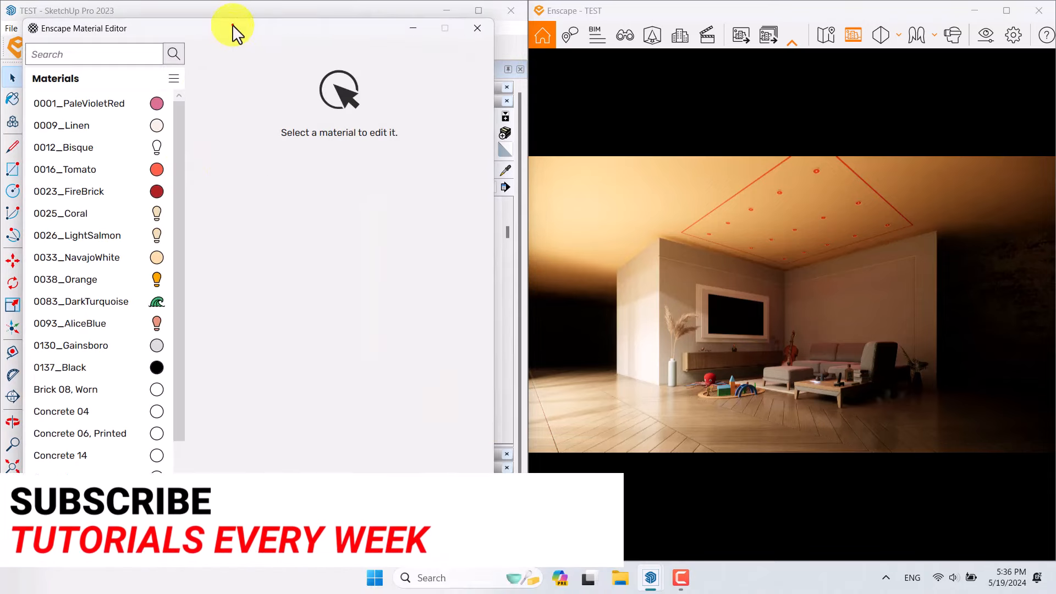
drag(232, 24, 175, 199)
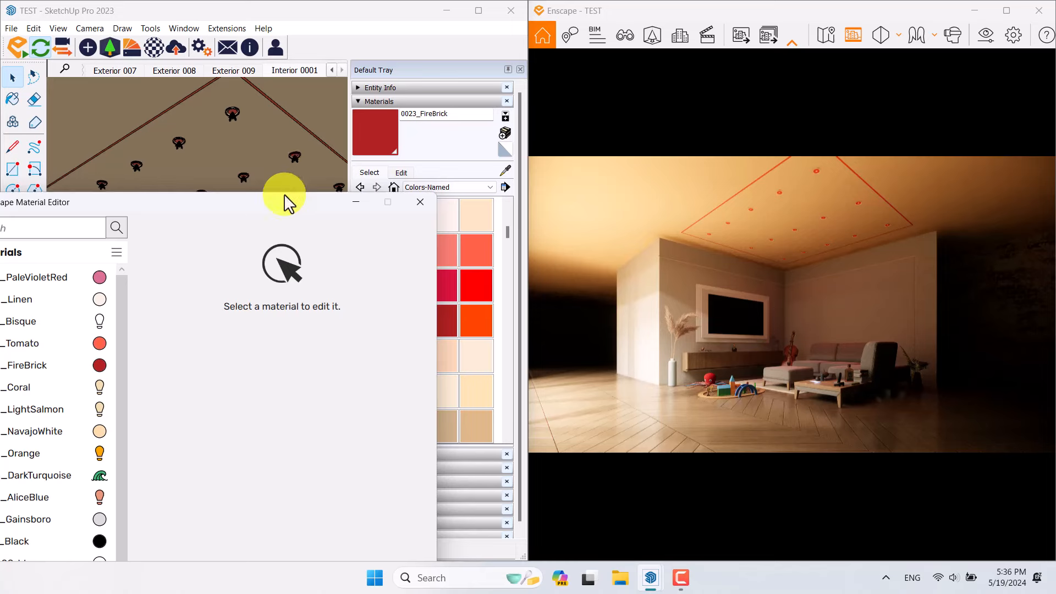
drag(286, 202, 287, 502)
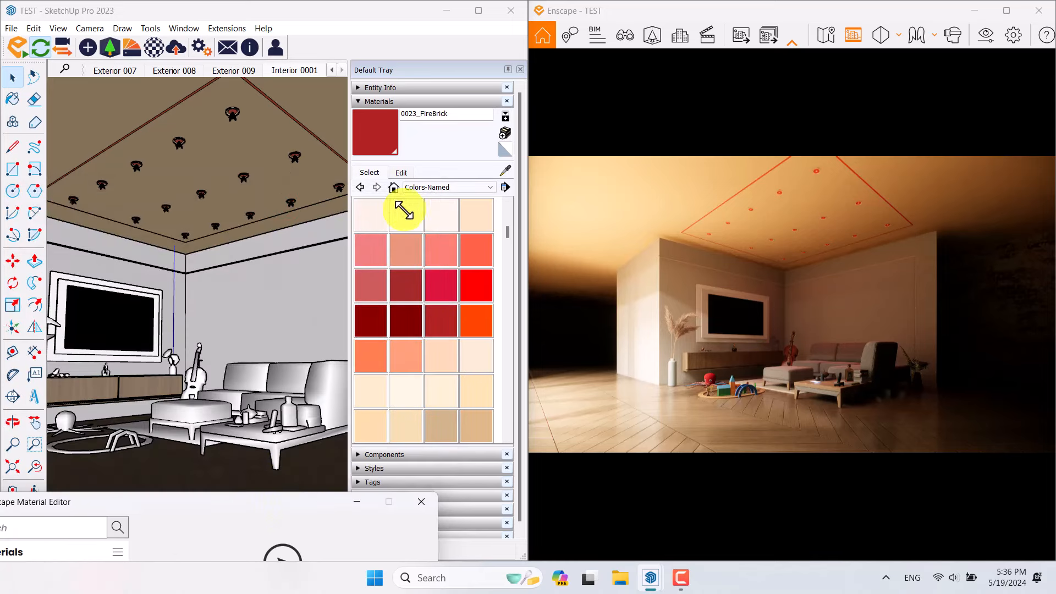
scroll(319, 260, up, 10)
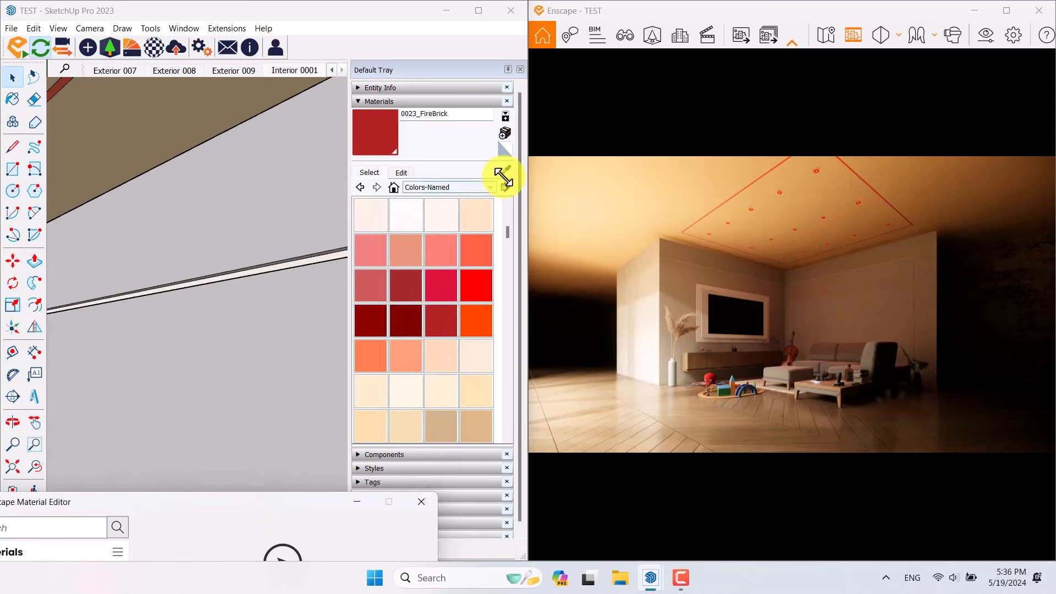
click(505, 171)
scroll(317, 255, up, 2)
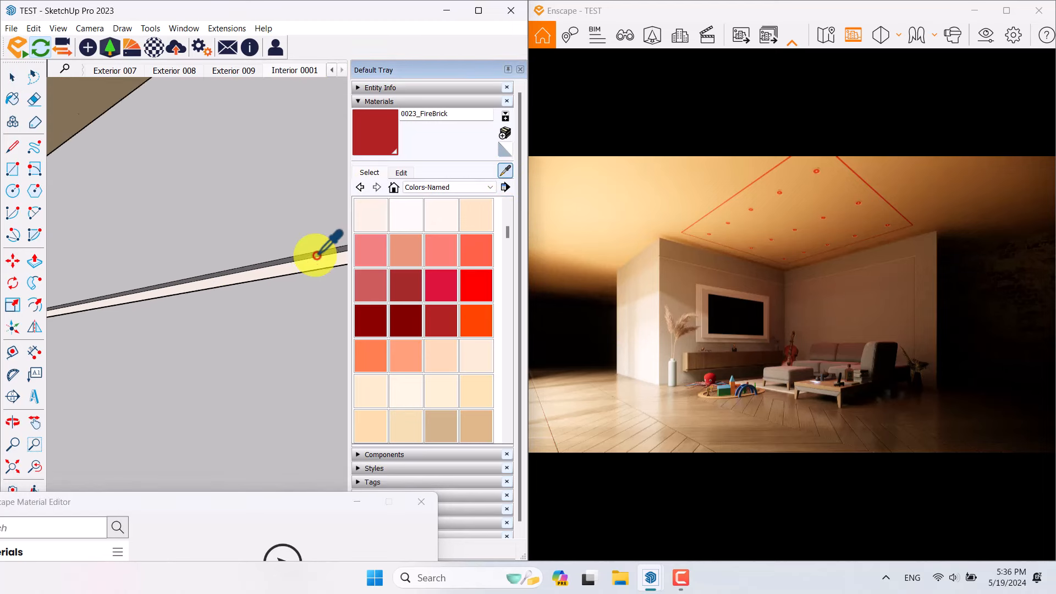
scroll(318, 256, up, 2)
click(314, 257)
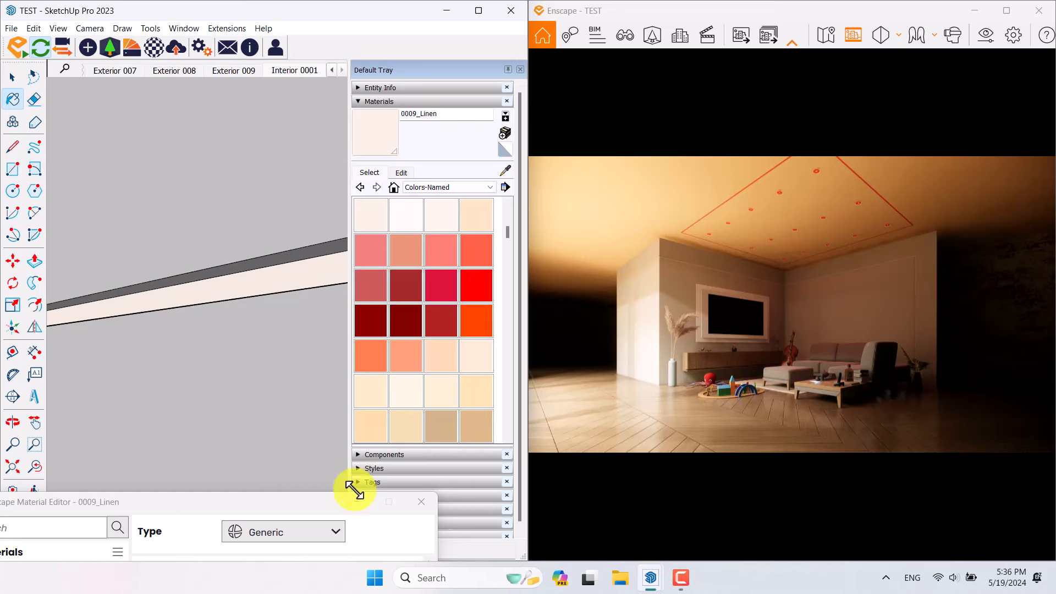
Turn the 0009_Linen material into a white, self-illuminated material with 0% roughness
drag(272, 506, 324, 106)
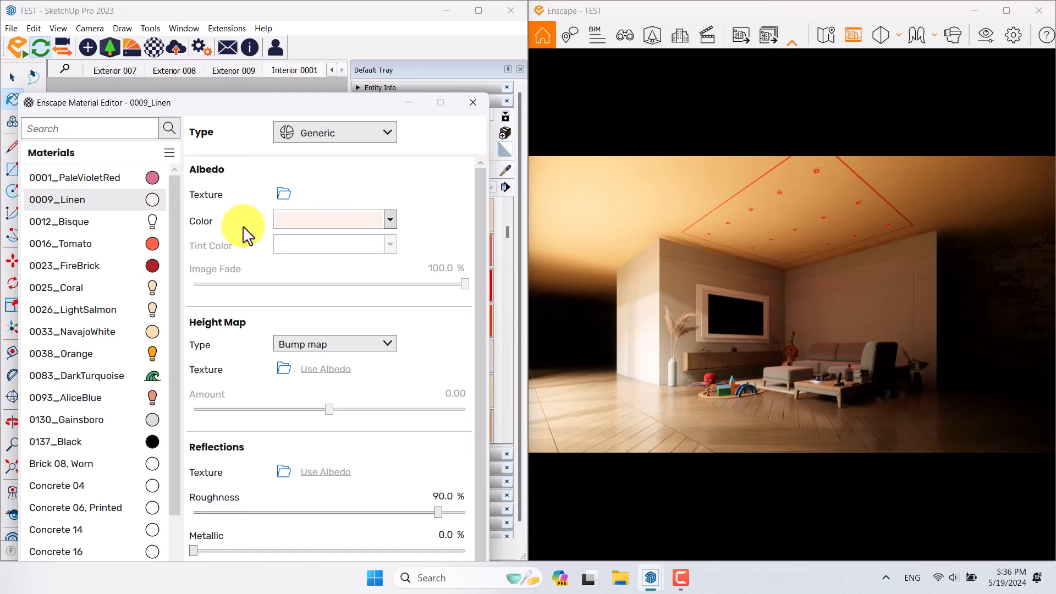
mouse_move(243, 227)
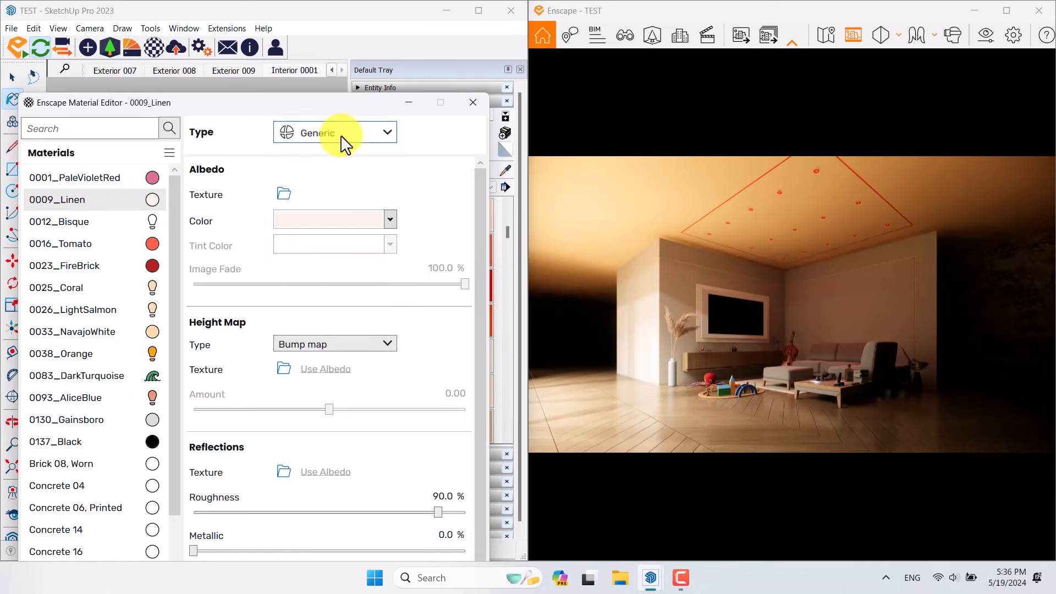
click(335, 220)
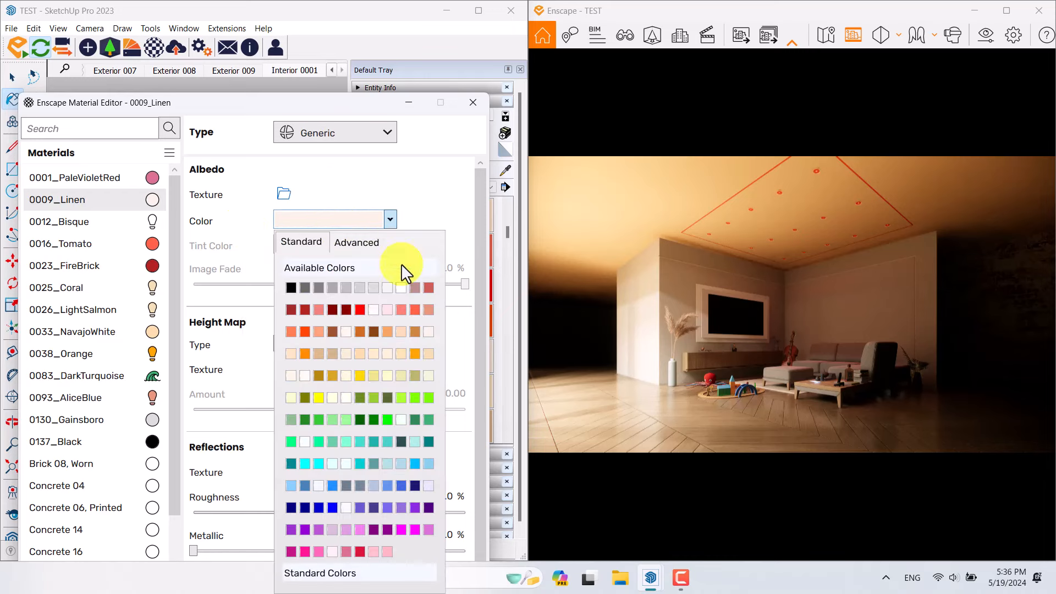
click(403, 285)
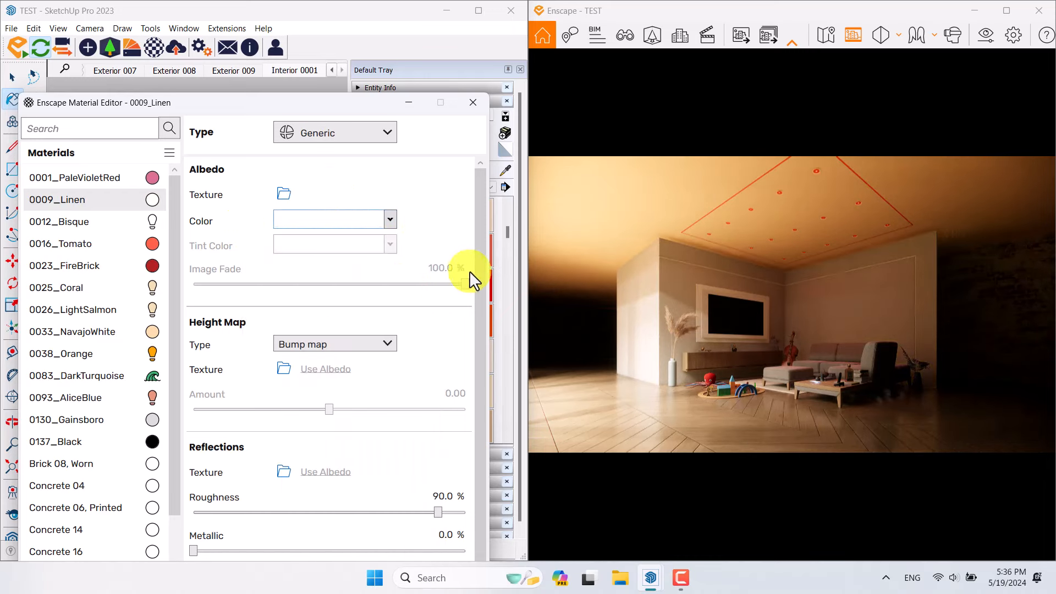
scroll(476, 330, down, 2)
drag(438, 456, 99, 462)
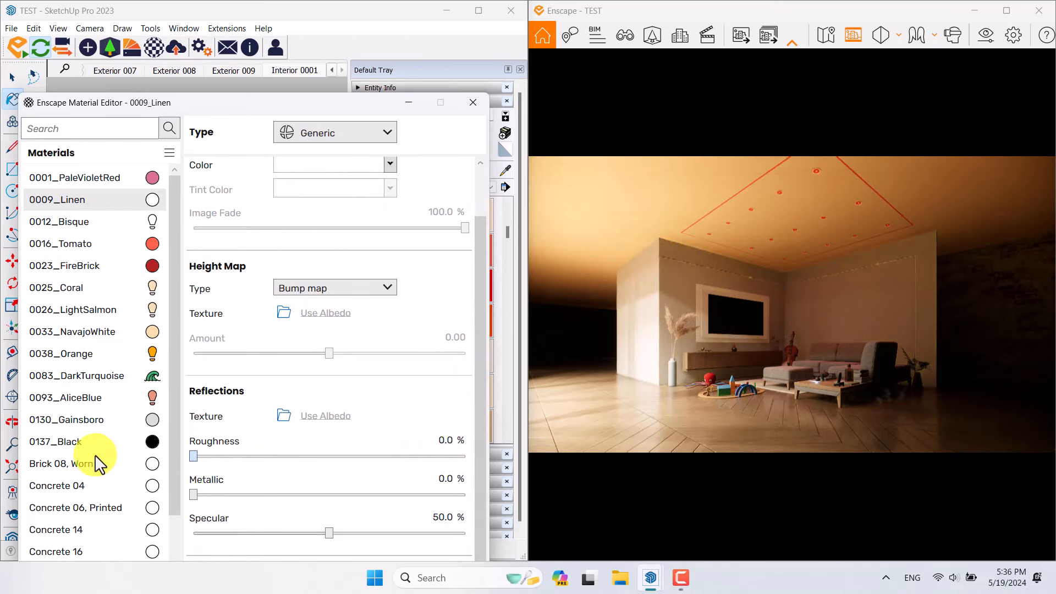
click(357, 137)
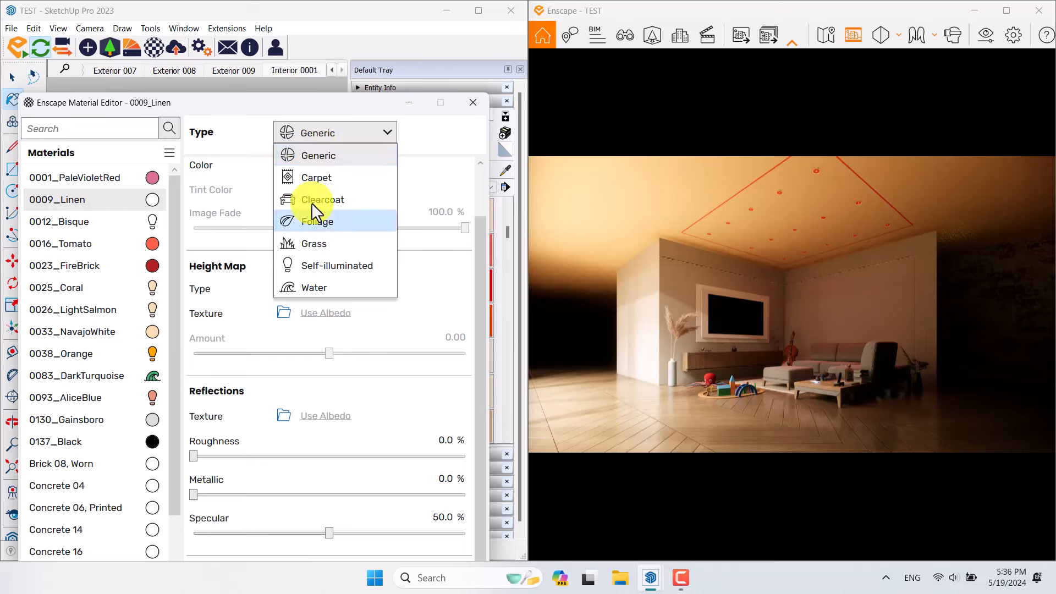
click(300, 269)
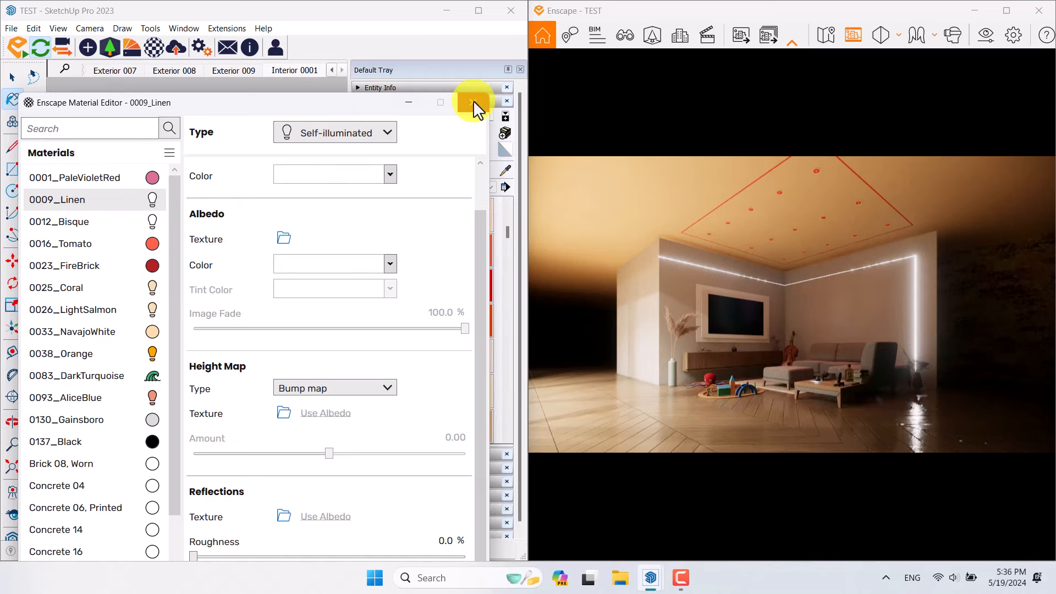
Sample the material of the red strip bordering the ceiling downlights to load it for editing
drag(363, 110, 358, 465)
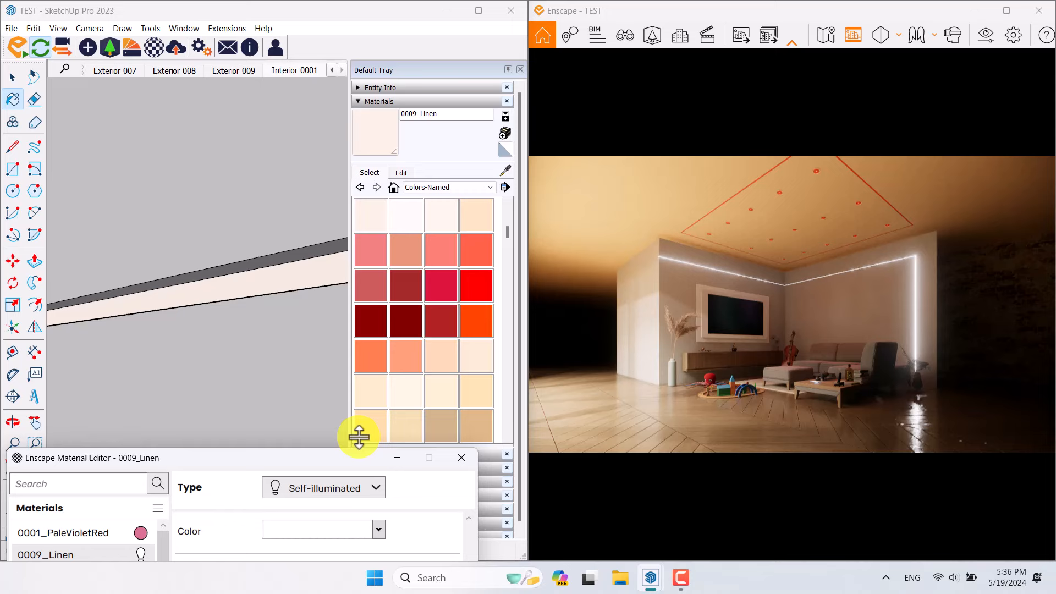
click(505, 171)
scroll(278, 282, down, 5)
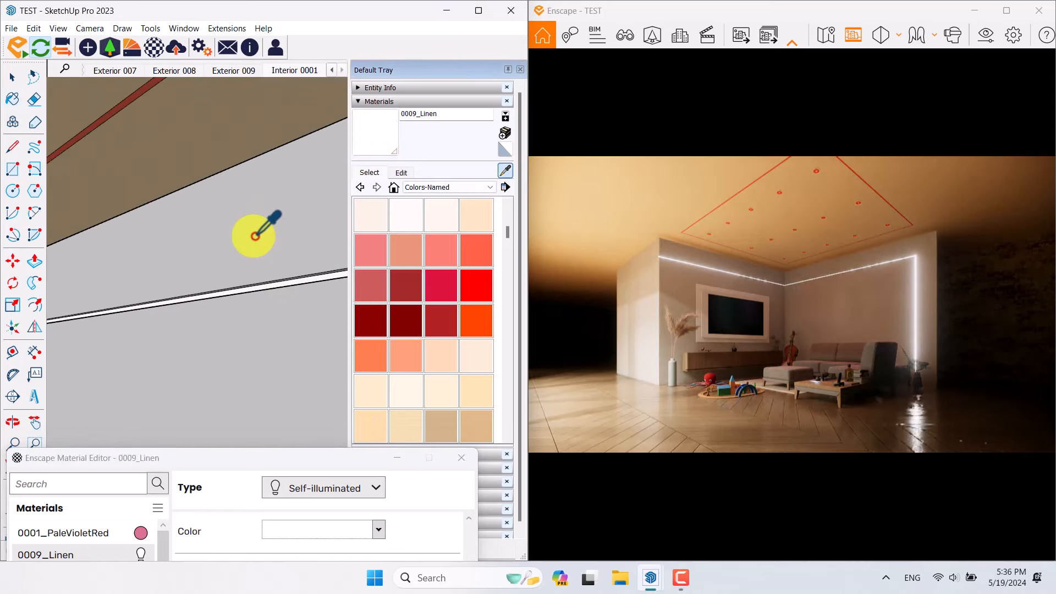
middle_drag(251, 227, 230, 217)
scroll(264, 184, up, 5)
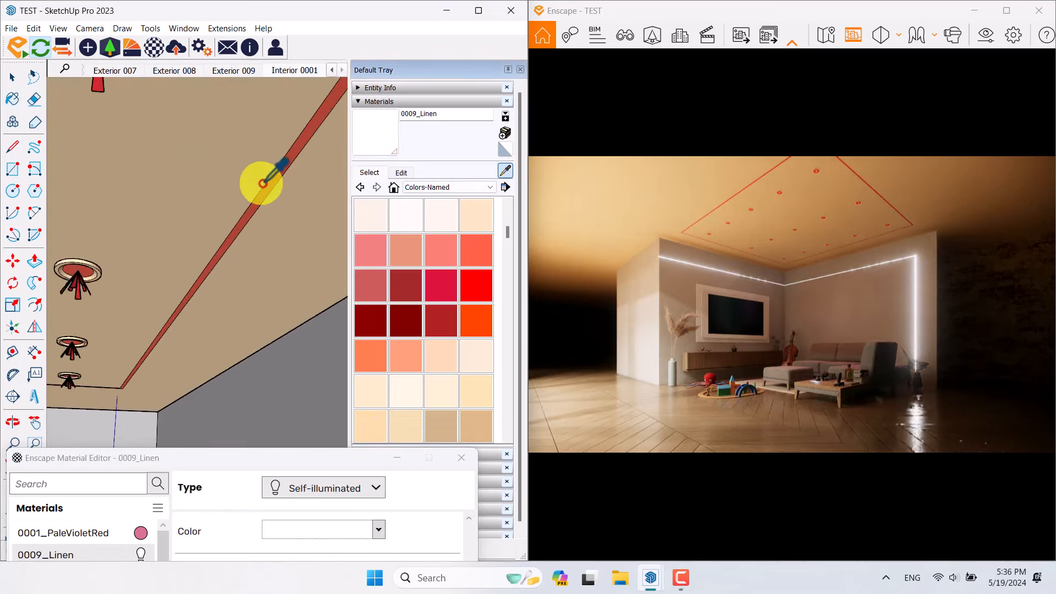
click(275, 180)
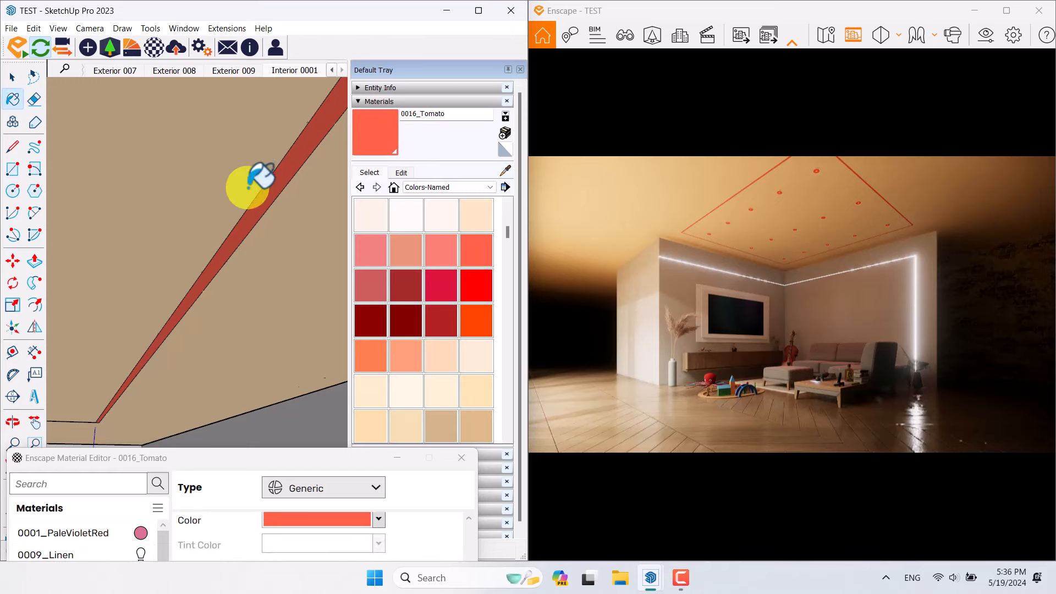
scroll(259, 182, down, 3)
middle_drag(190, 209, 236, 264)
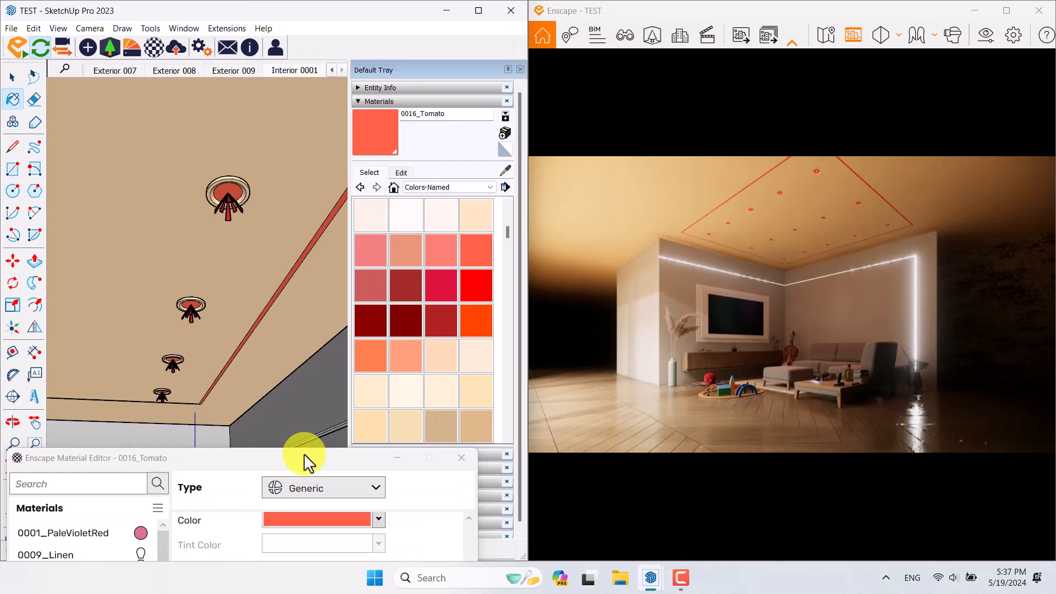
Turn the 0016_Tomato material of the ceiling border strip into a white, self-illuminated material
drag(318, 464, 319, 81)
click(365, 135)
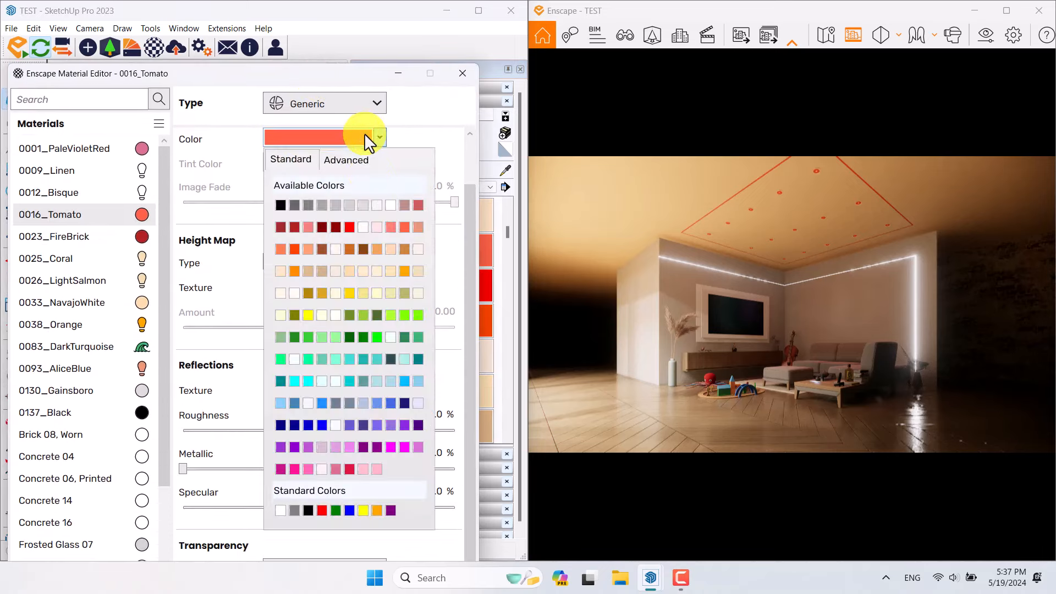
click(391, 205)
click(322, 105)
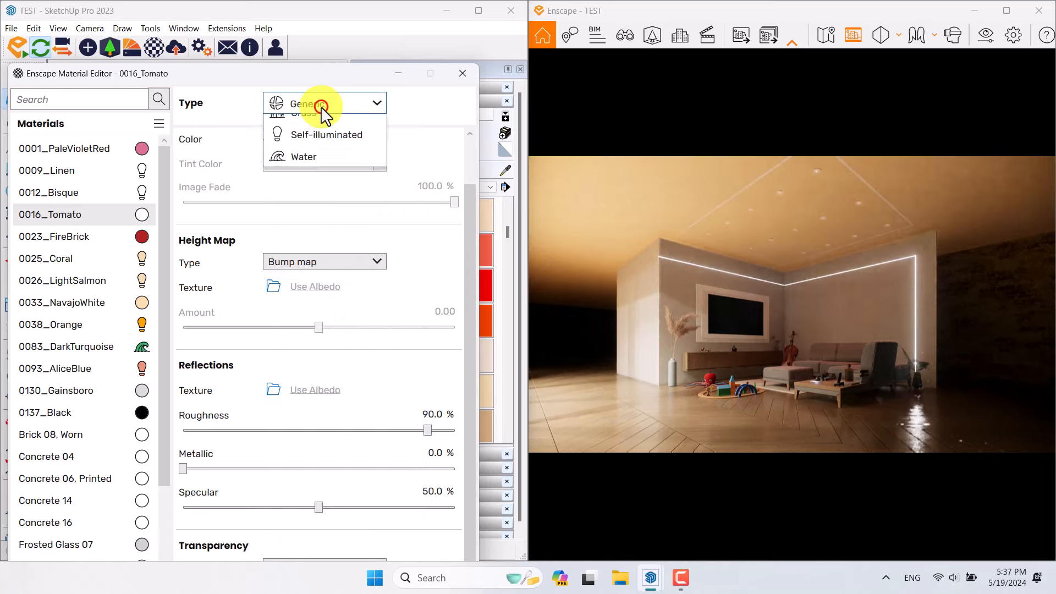
click(306, 233)
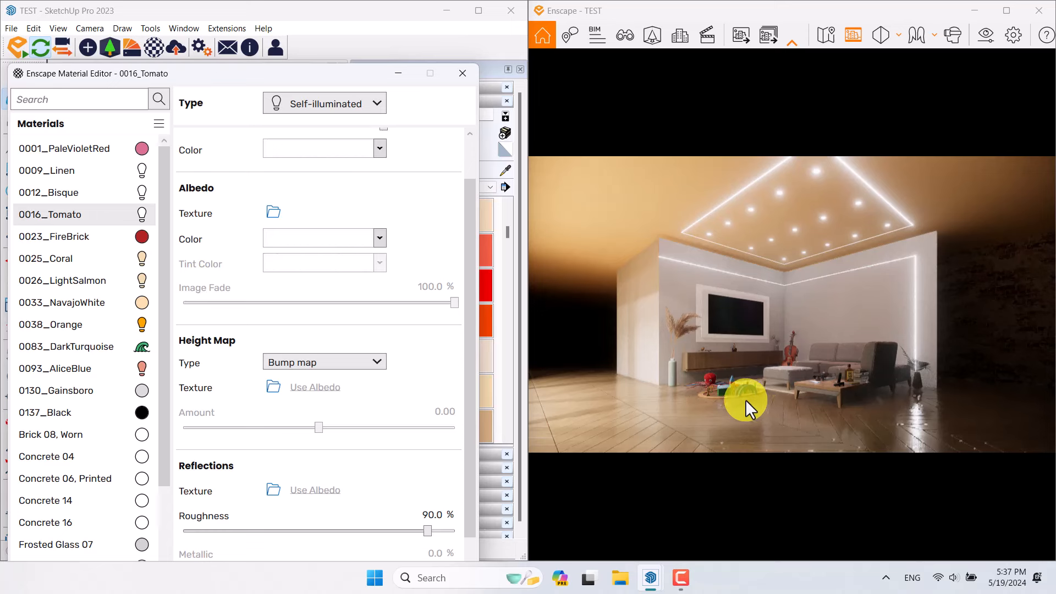
Sample the pink strip's material on the edge of the TV wall panel
mouse_move(276, 75)
mouse_down()
mouse_move(291, 384)
mouse_move(261, 549)
mouse_up()
mouse_move(260, 396)
middle_down()
mouse_move(228, 433)
mouse_move(174, 401)
mouse_move(275, 388)
middle_up()
scroll(94, 354, up, 3)
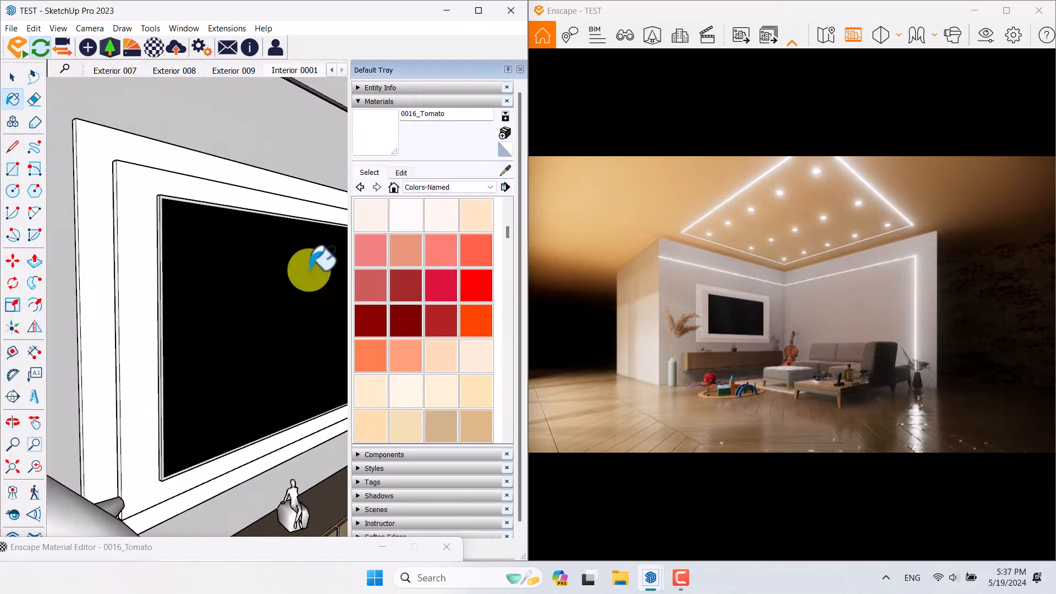
click(505, 170)
mouse_move(164, 298)
middle_down()
mouse_move(249, 308)
mouse_move(400, 290)
middle_up()
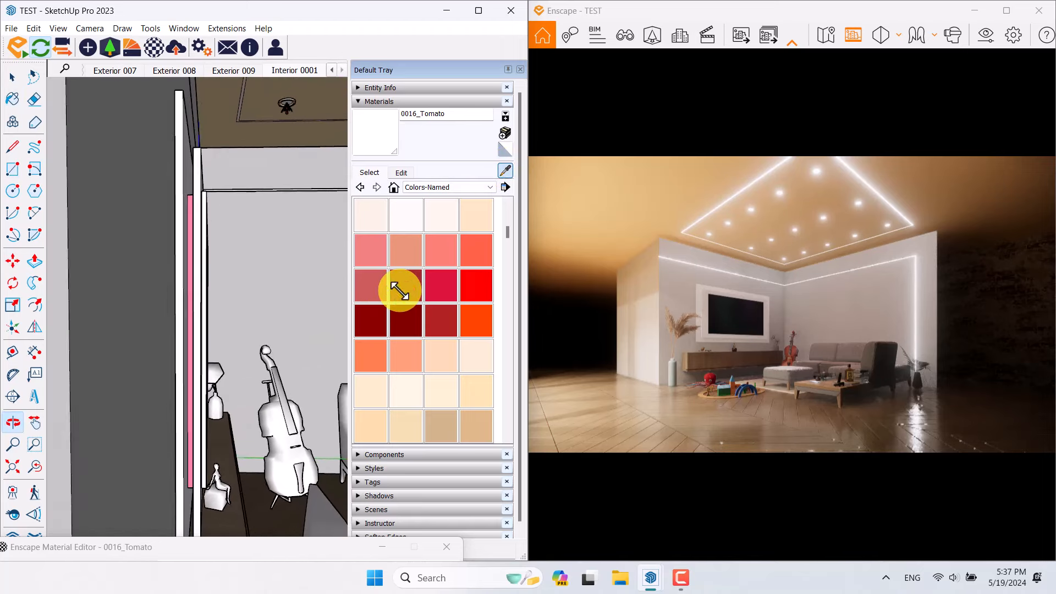
scroll(195, 308, up, 10)
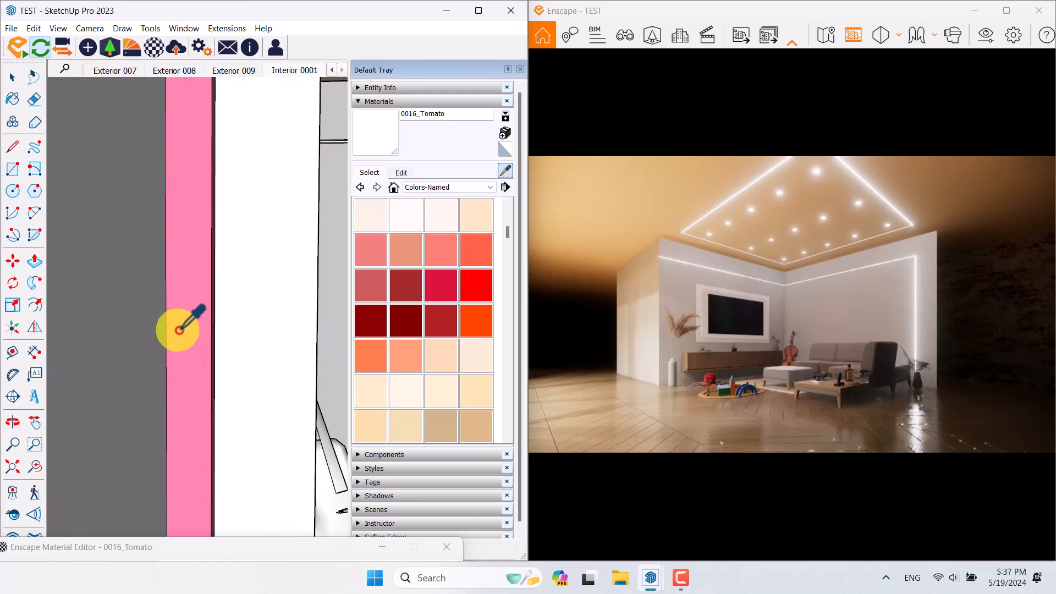
click(179, 330)
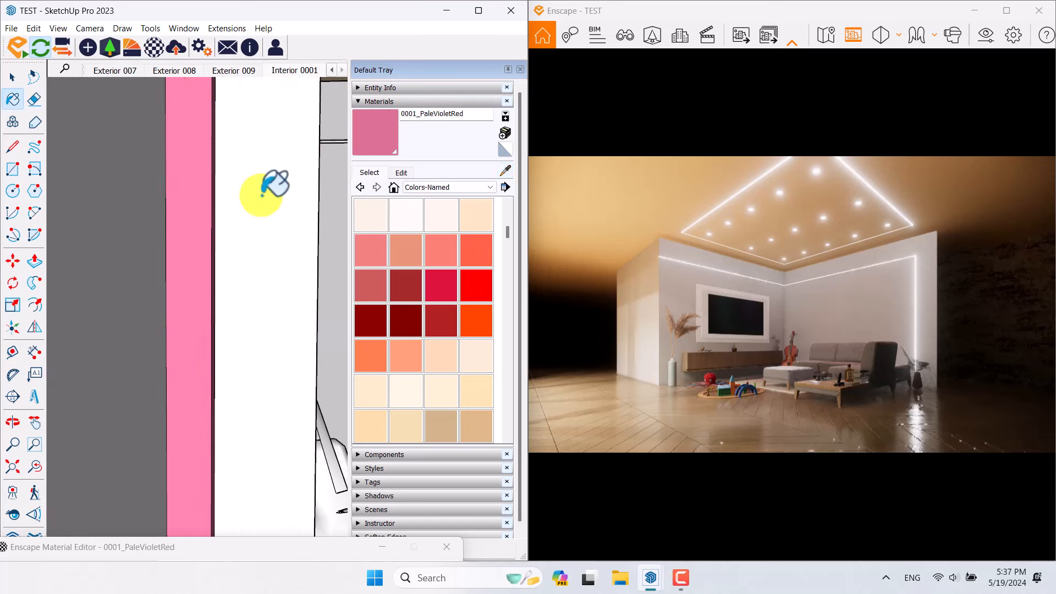
Change the 0001_PaleVioletRed material's type to Self-illuminated in the Enscape Material Editor
click(155, 48)
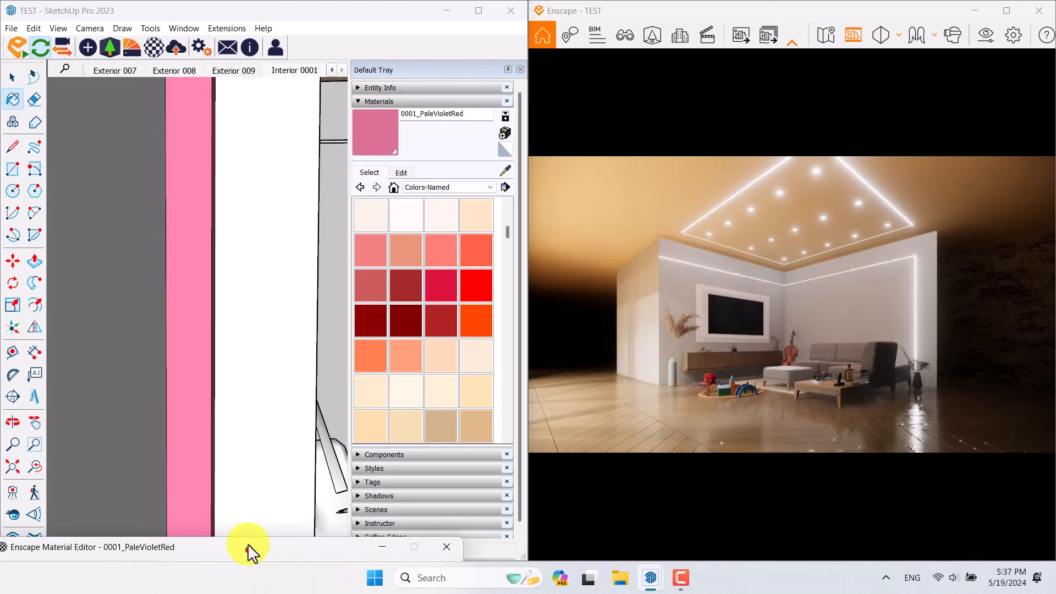
drag(248, 547, 266, 89)
click(344, 112)
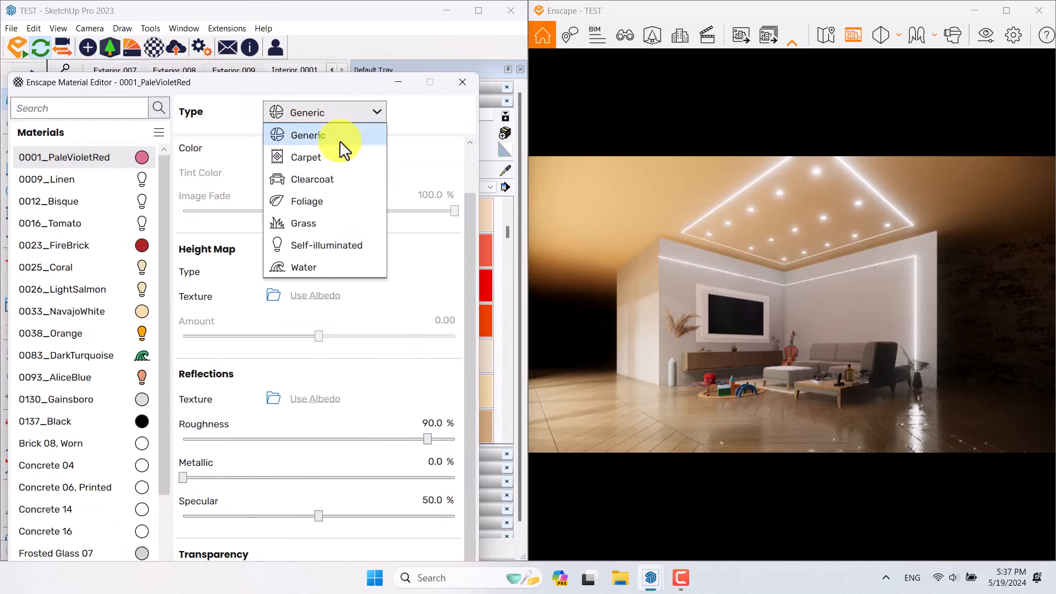
click(325, 247)
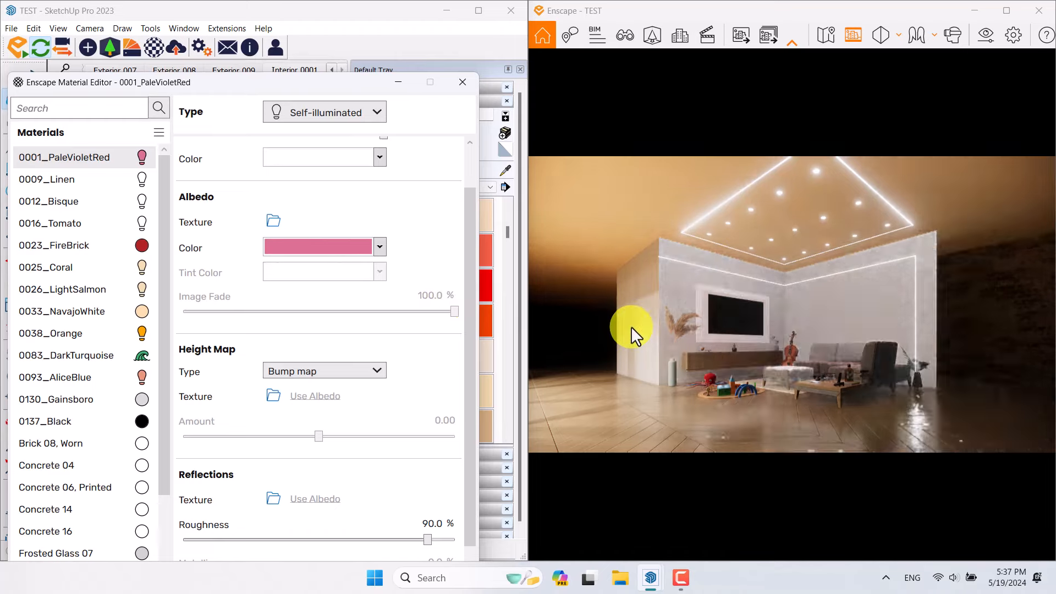
Inspect the glow around the TV panel up close in the render, and return to the saved Interior 0001 view
drag(867, 355, 868, 354)
key(w)
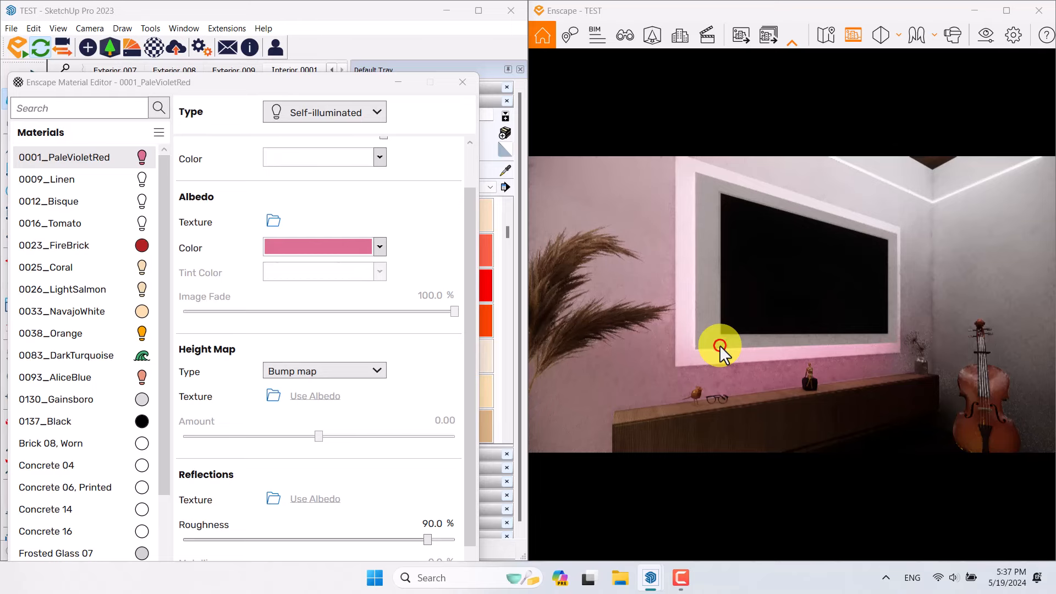
key(v)
click(602, 511)
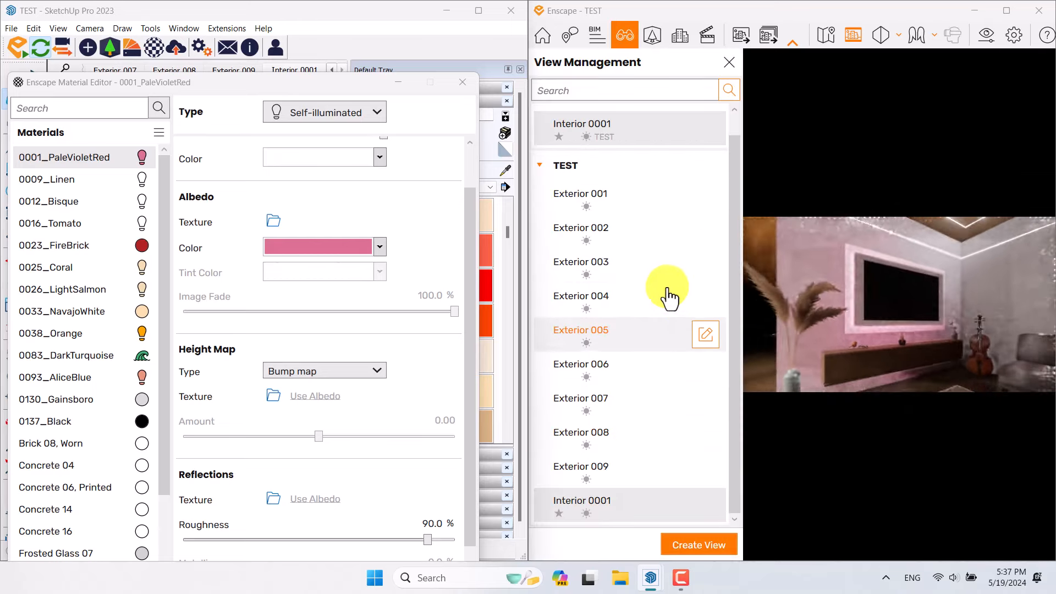
click(730, 63)
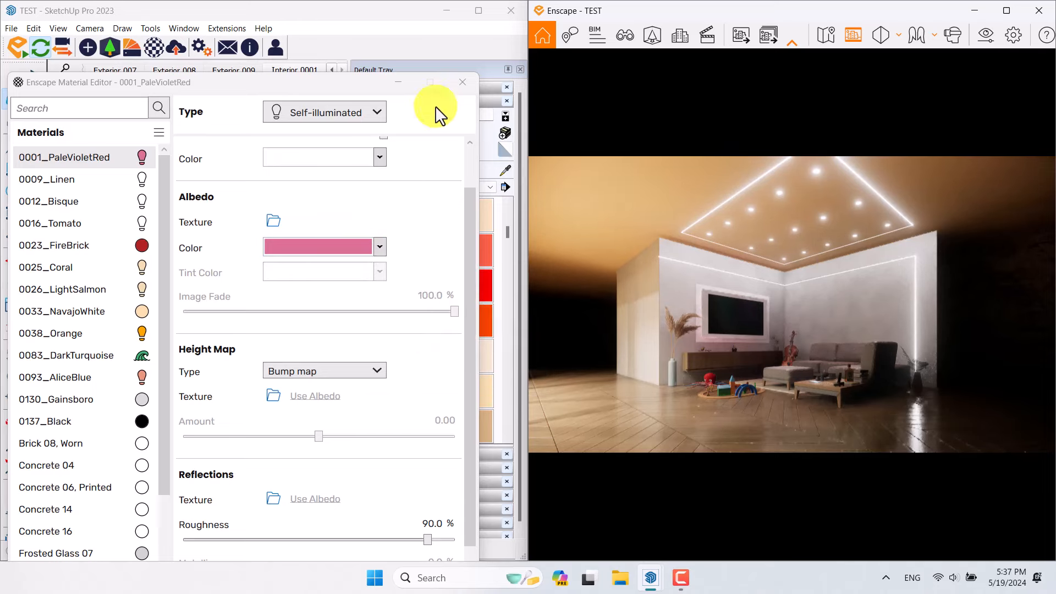
Close the Material Editor and open the Enscape light settings for one of the ceiling's IES downlights
click(461, 82)
click(13, 78)
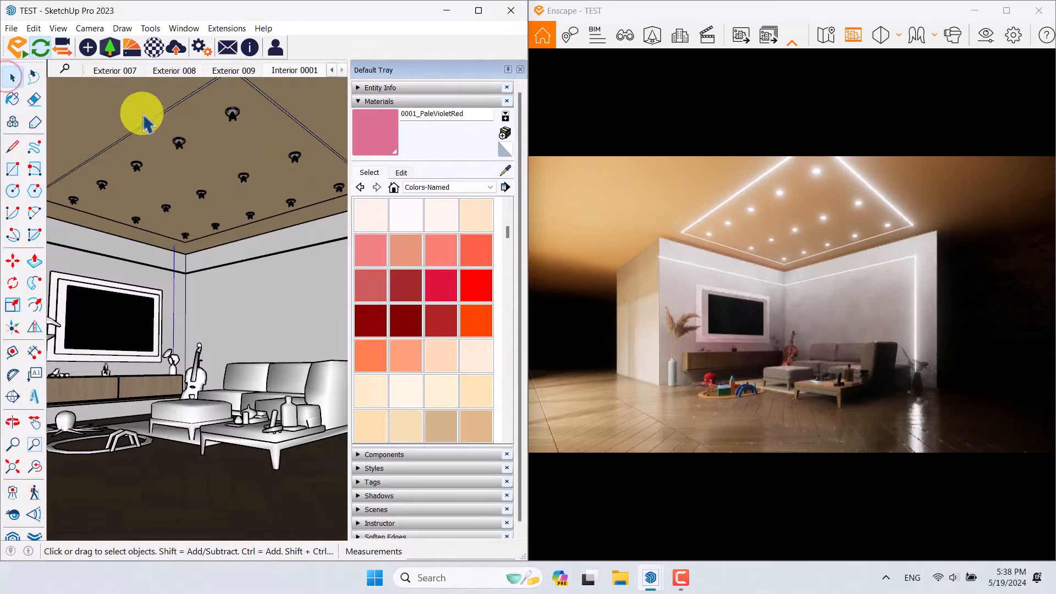
scroll(292, 160, up, 5)
click(293, 191)
scroll(293, 191, up, 2)
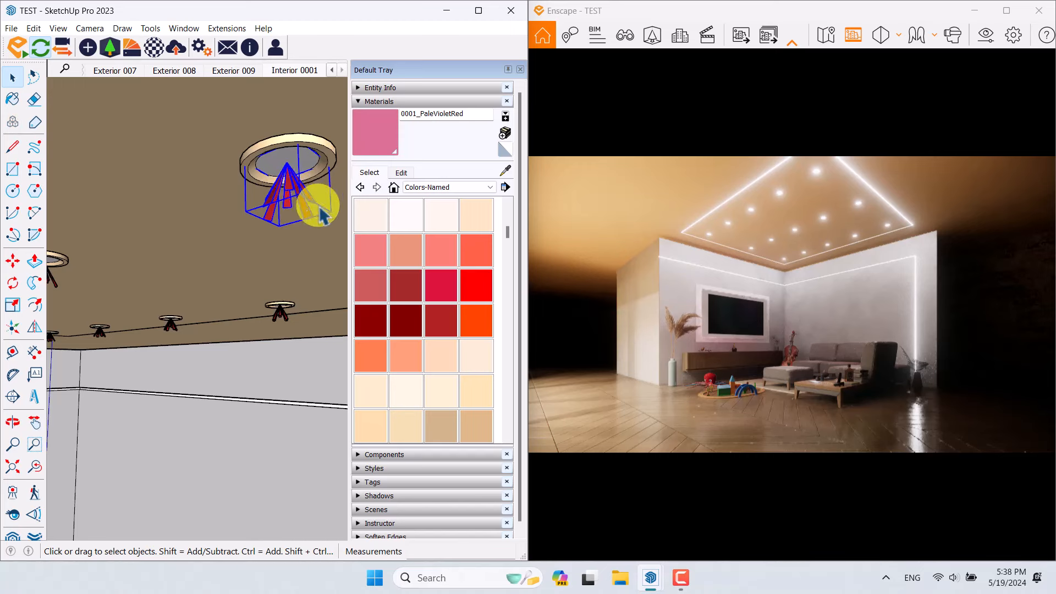
click(87, 52)
click(252, 120)
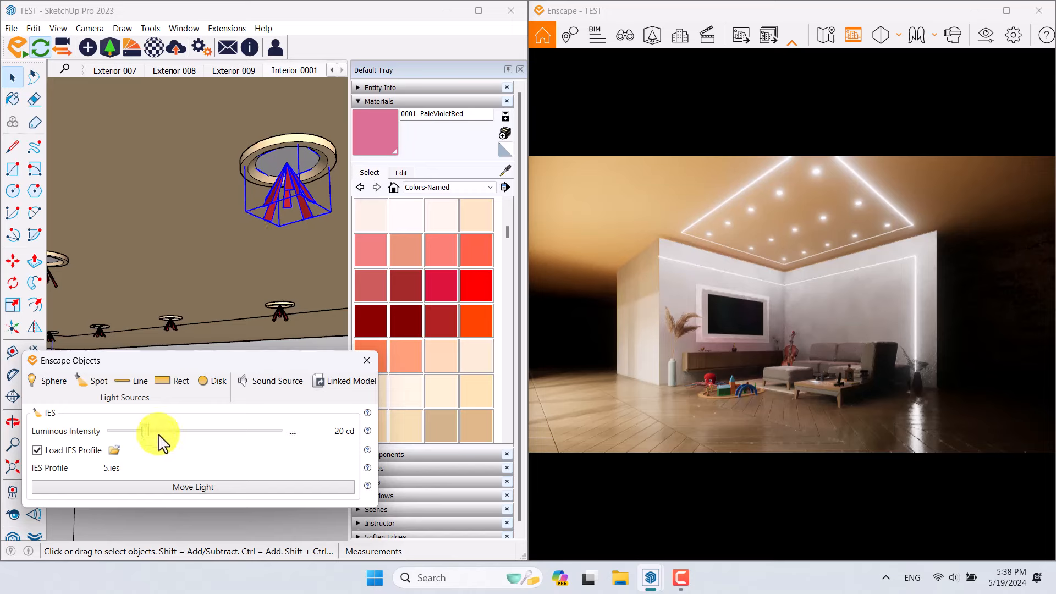
Set the IES downlight's luminous intensity to 800 cd and close the light settings
drag(148, 430, 178, 431)
mouse_move(770, 394)
mouse_down()
mouse_move(821, 378)
mouse_move(814, 385)
mouse_move(799, 339)
mouse_up()
drag(178, 431, 219, 432)
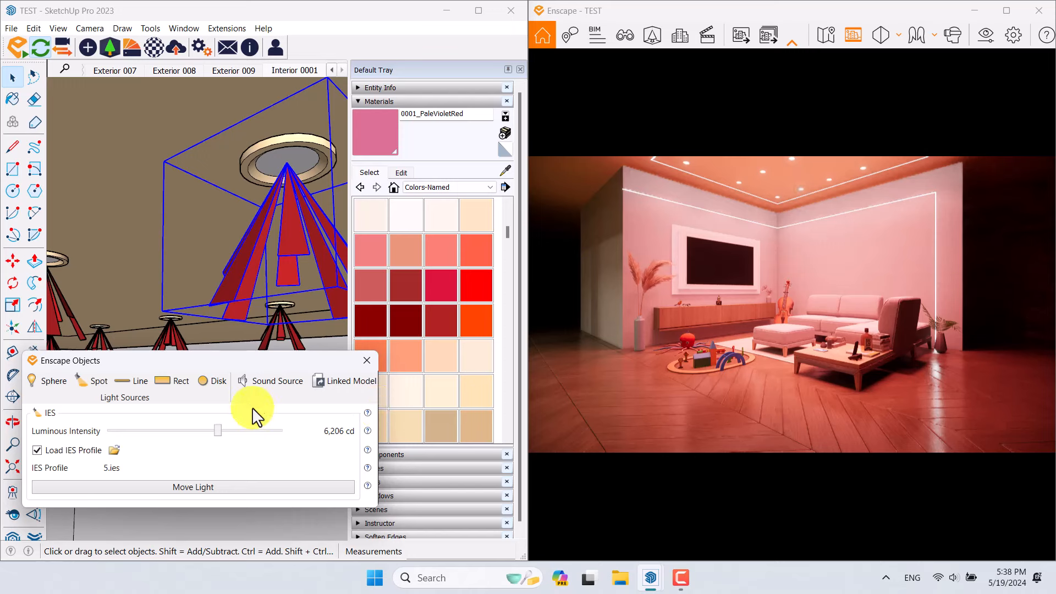
click(294, 431)
click(317, 459)
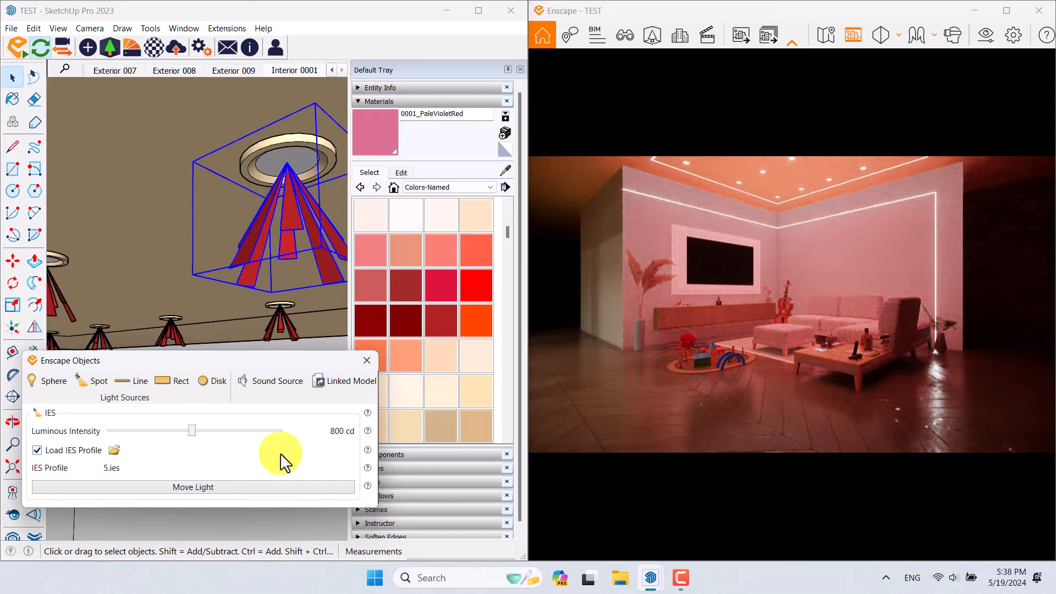
click(367, 358)
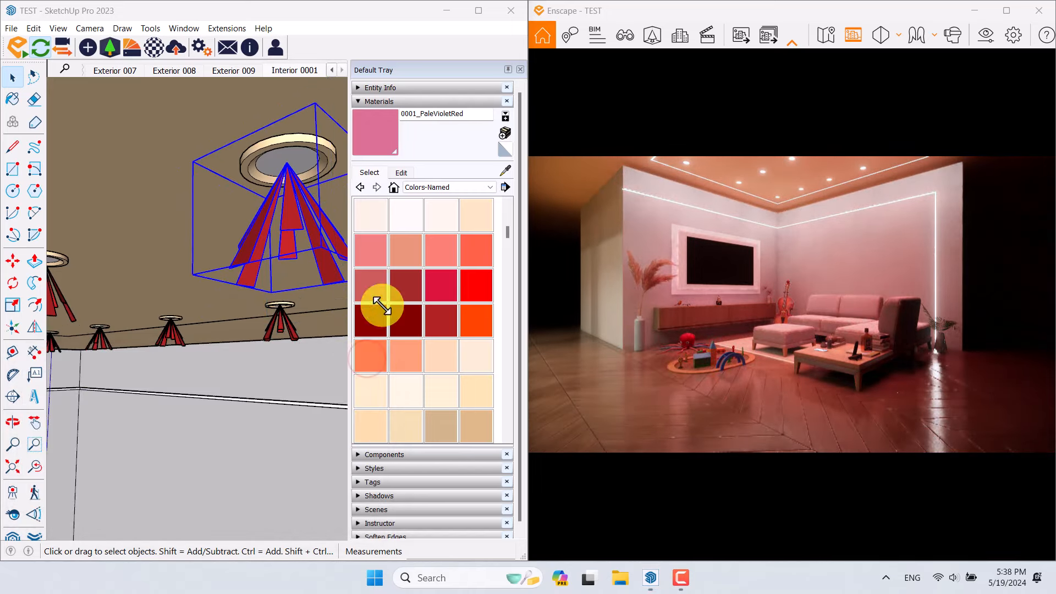
Sample the downlight's 0023_FireBrick material and change its color to a warm yellow, RGB 223, 193, 111
click(504, 170)
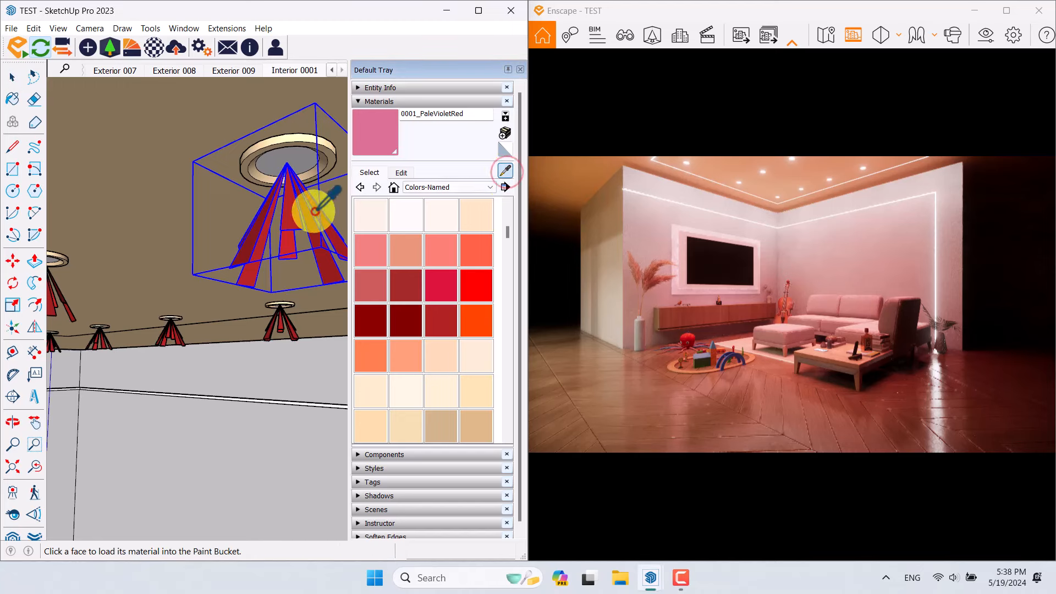
scroll(294, 209, up, 2)
click(322, 242)
click(401, 173)
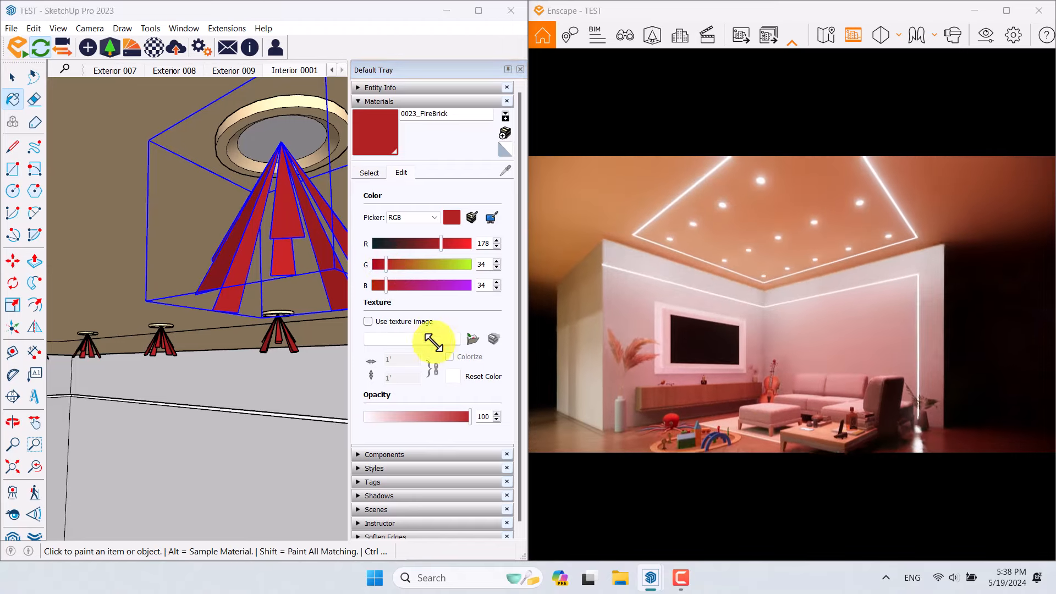
click(389, 265)
mouse_move(401, 266)
mouse_down()
mouse_move(433, 268)
mouse_move(459, 248)
mouse_move(401, 287)
mouse_move(414, 286)
mouse_up()
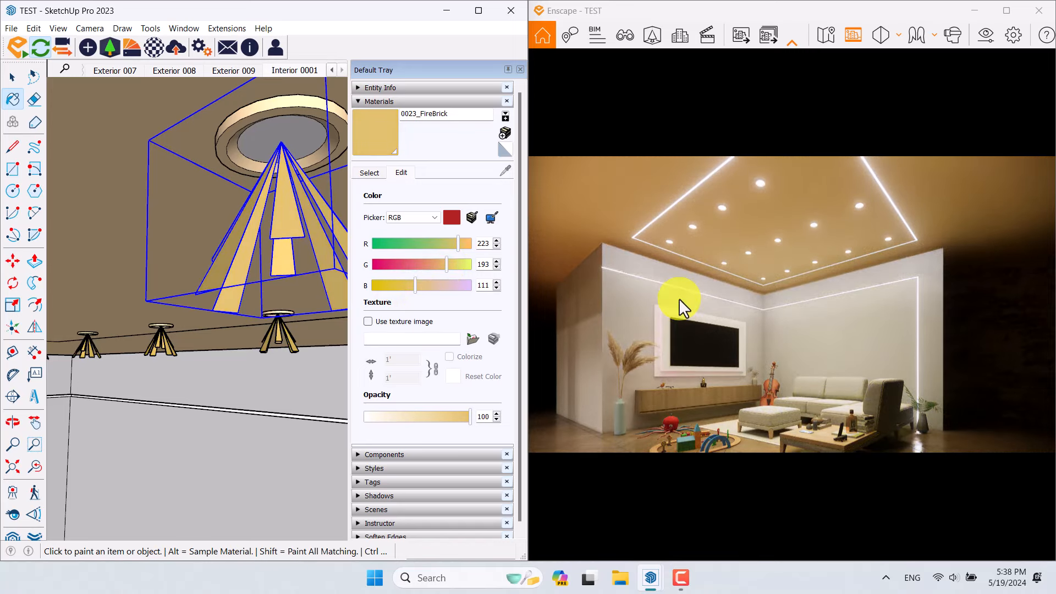
Sample the Plaster 03 material from the wall below the ceiling
scroll(292, 224, down, 3)
middle_drag(290, 223, 219, 205)
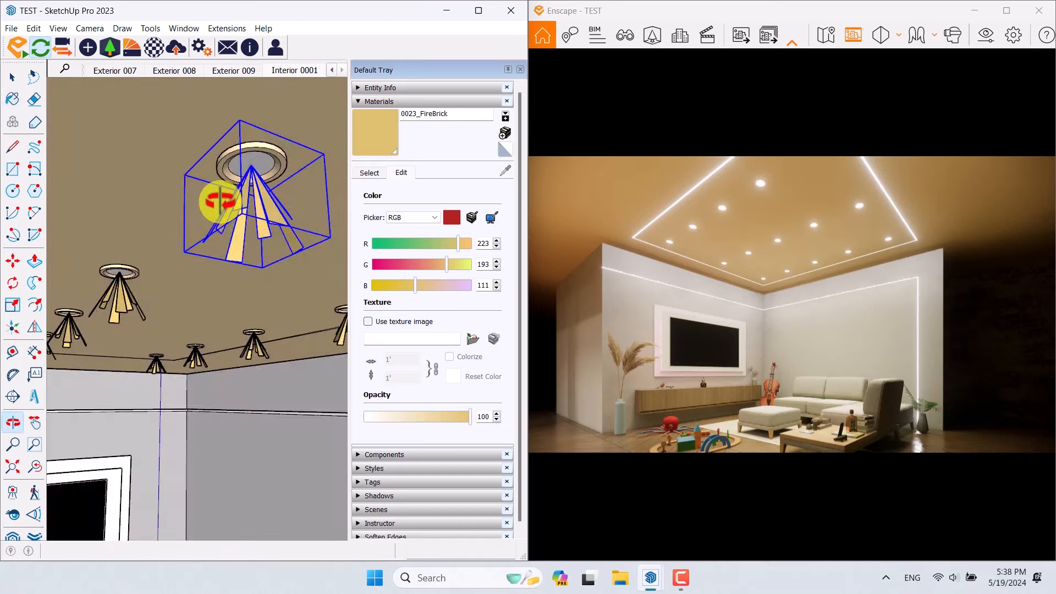
scroll(220, 203, down, 4)
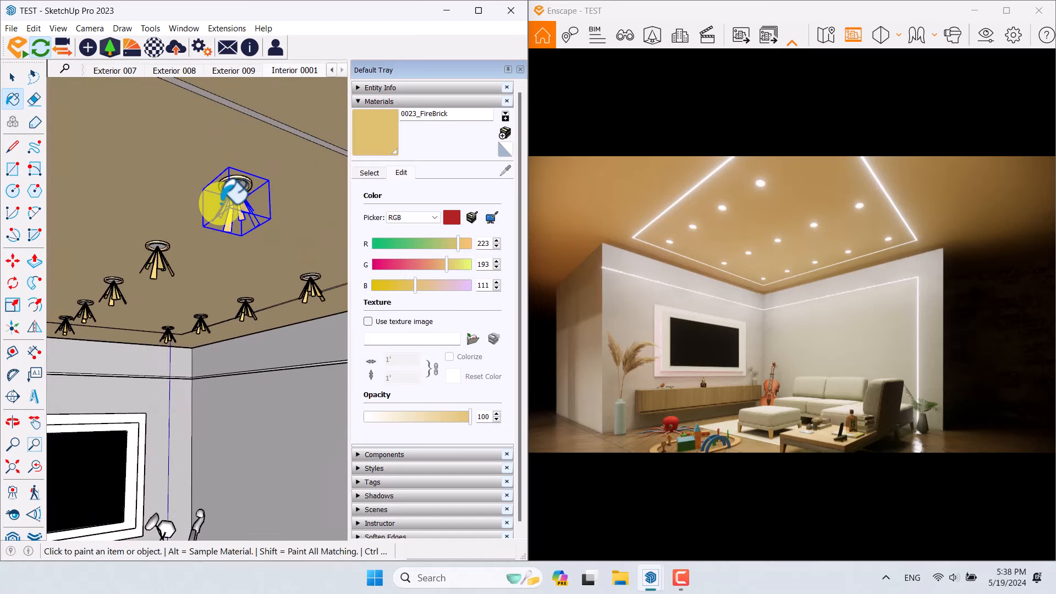
click(369, 173)
click(505, 171)
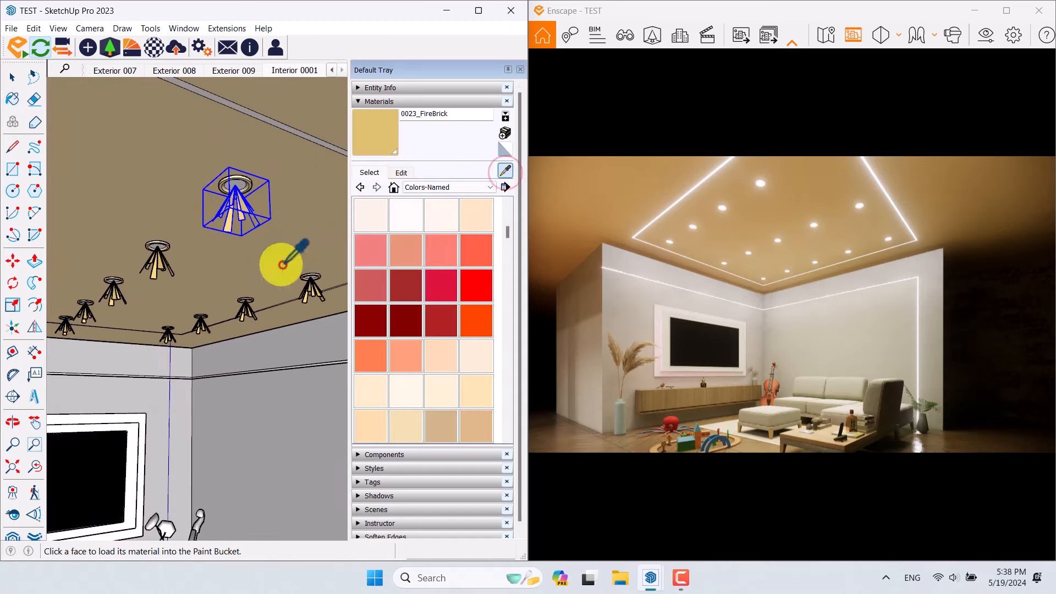
click(153, 357)
Open the ceiling group for editing and paint its surfaces with Plaster 03
key(space)
double_click(126, 335)
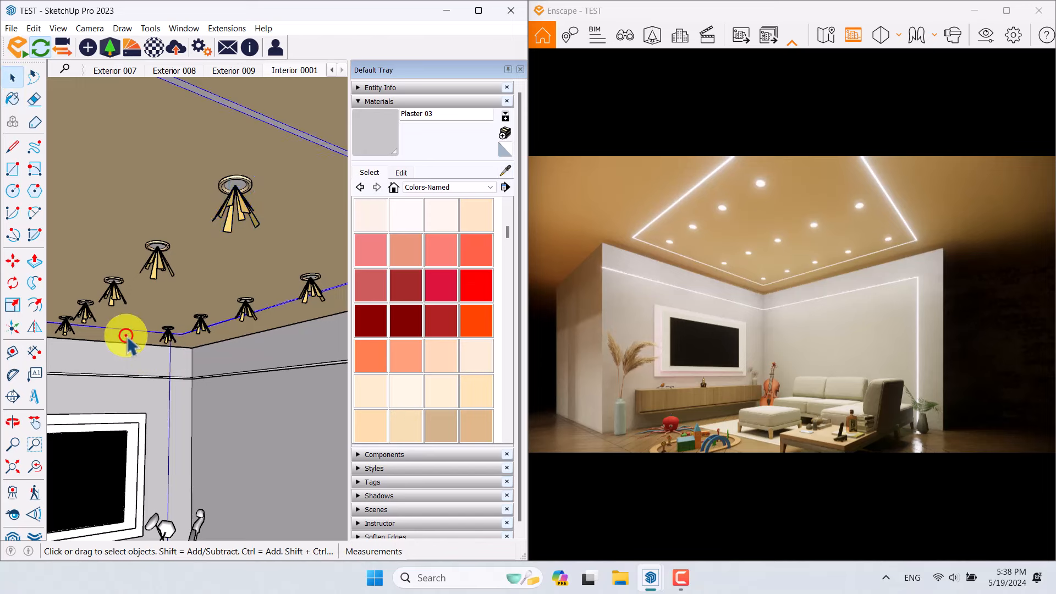
click(390, 134)
click(252, 242)
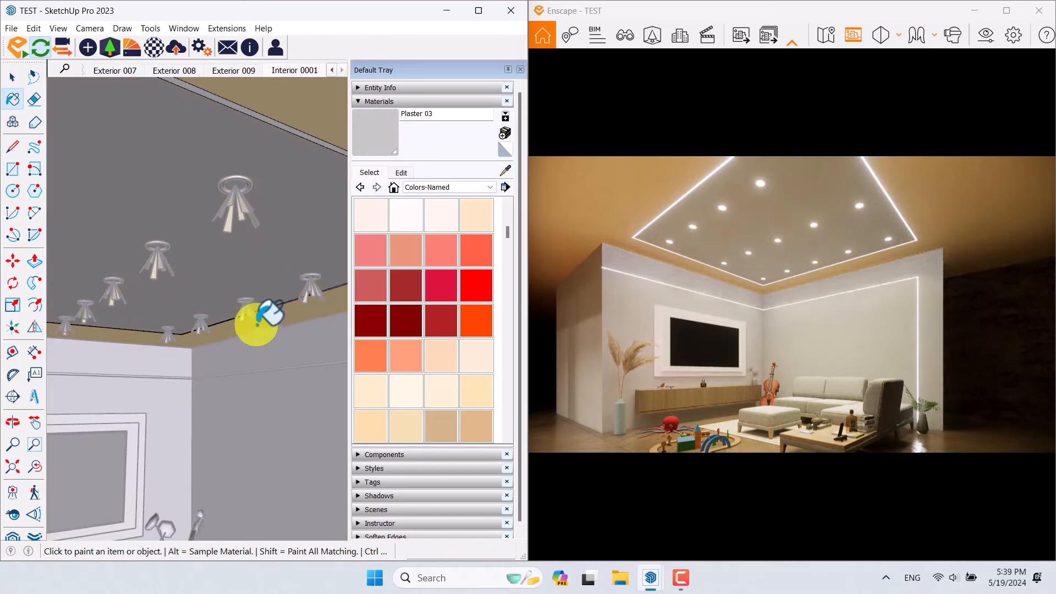
key(space)
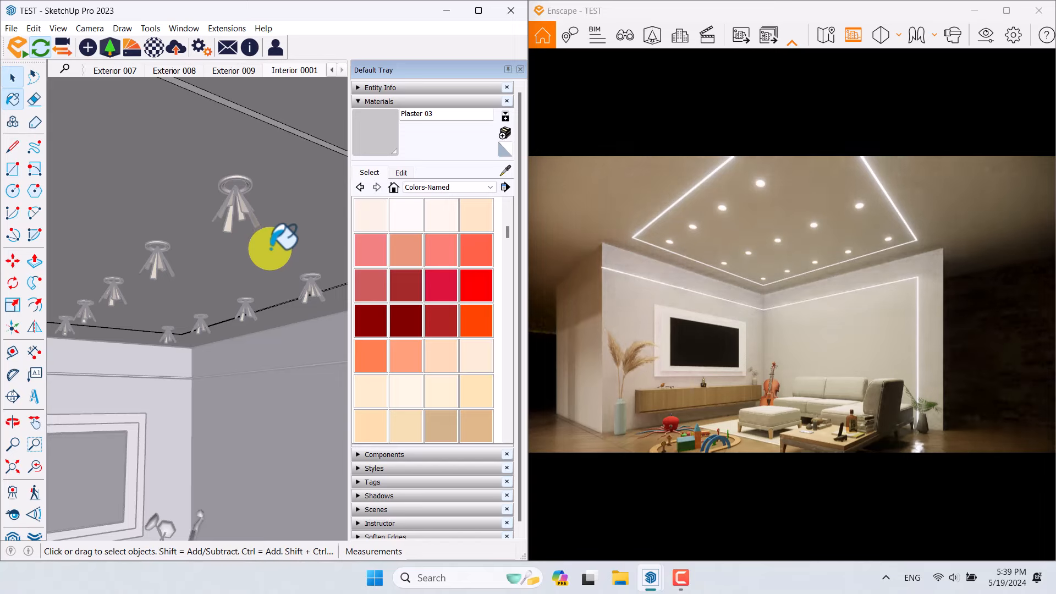
Close the ceiling group and return to the Interior 0001 scene
right_click(281, 393)
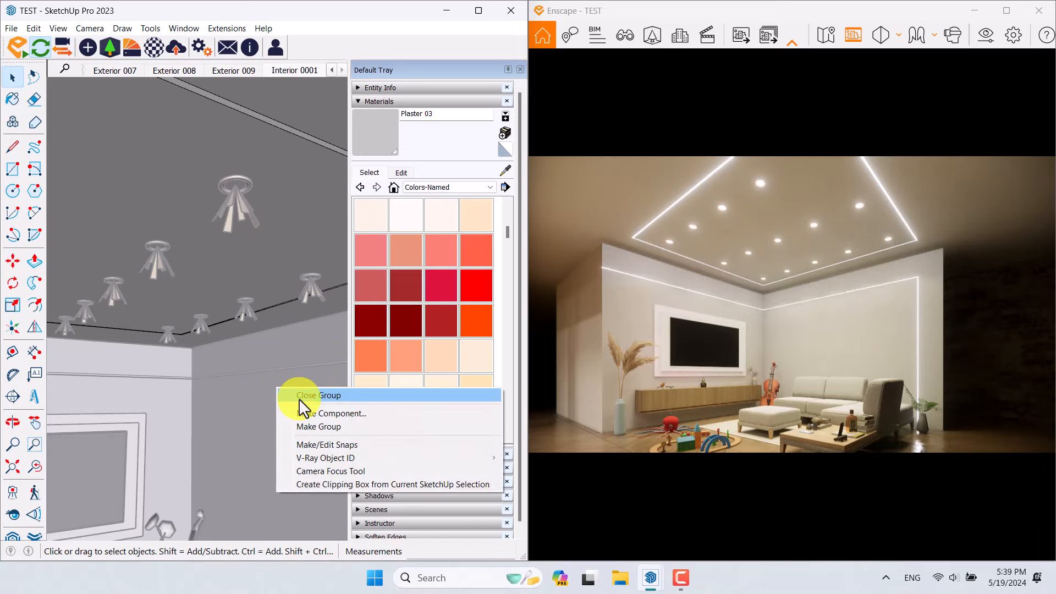
click(299, 397)
click(295, 71)
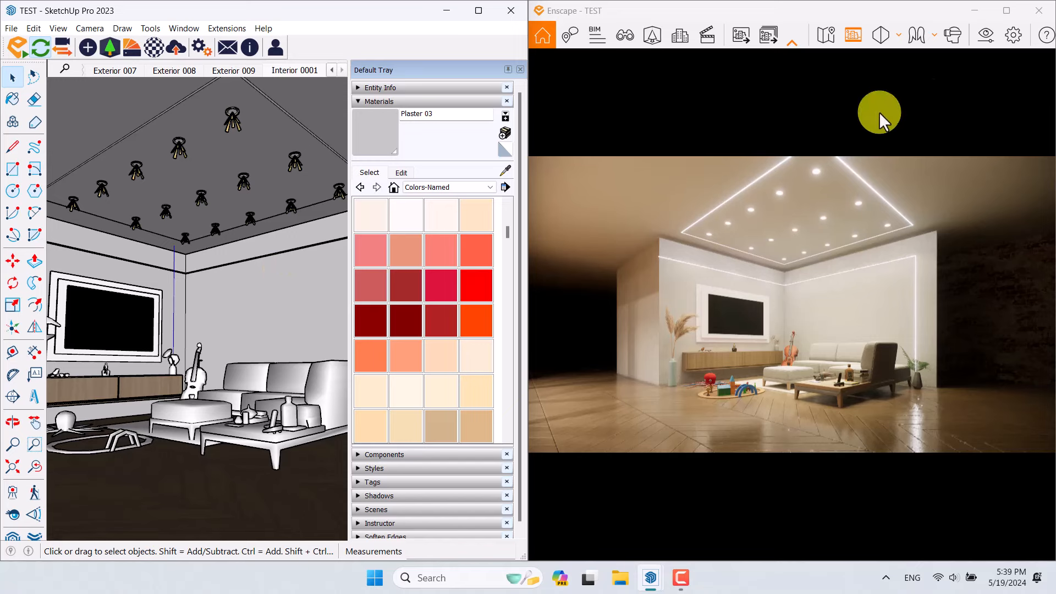
Open the Enscape Visual Settings and set the camera's horizontal field of view to 63°
click(988, 37)
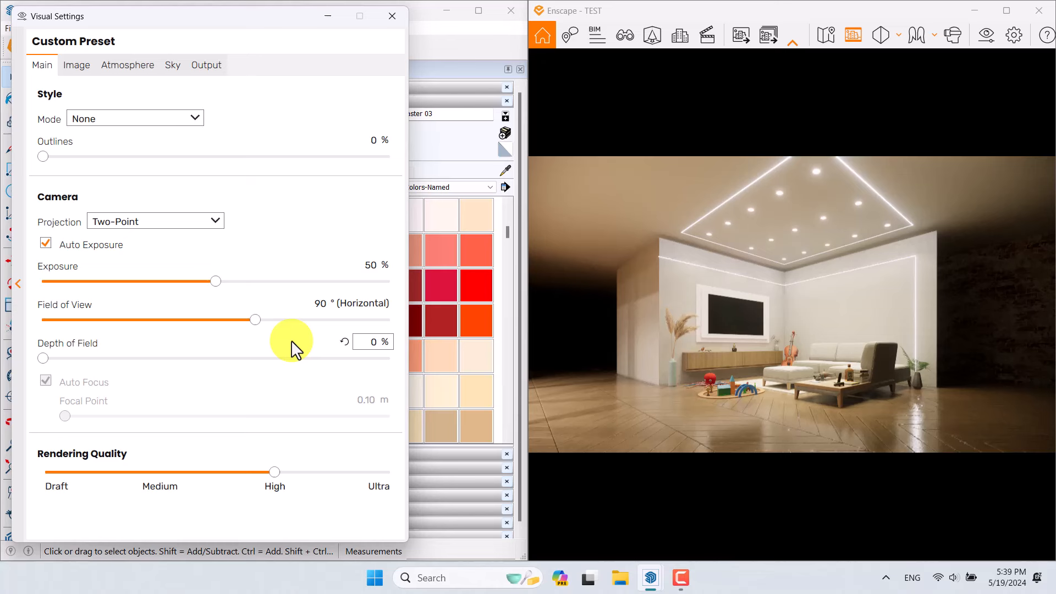
mouse_move(292, 350)
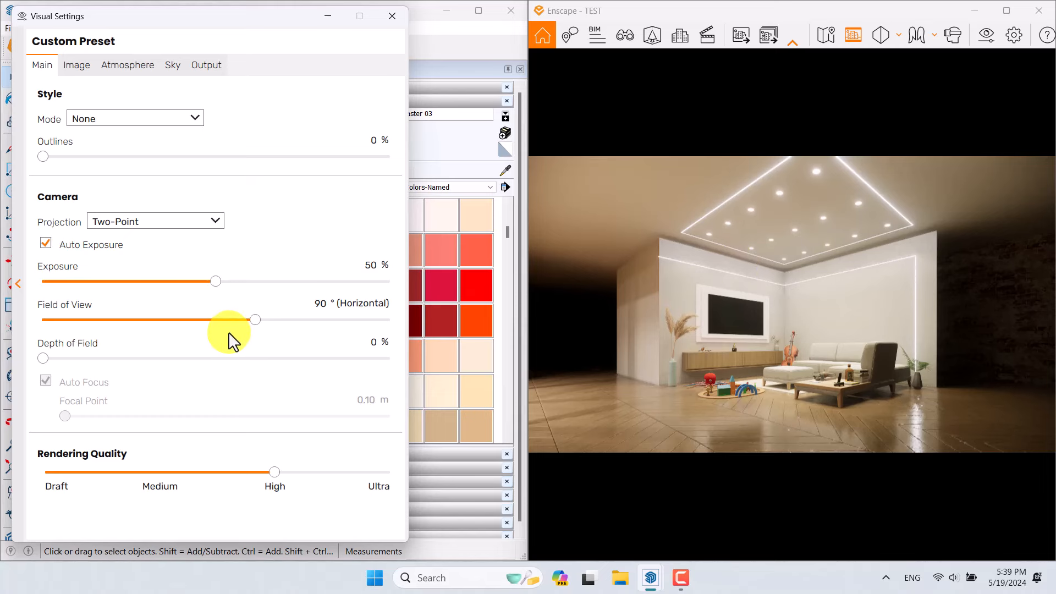
drag(255, 320, 181, 315)
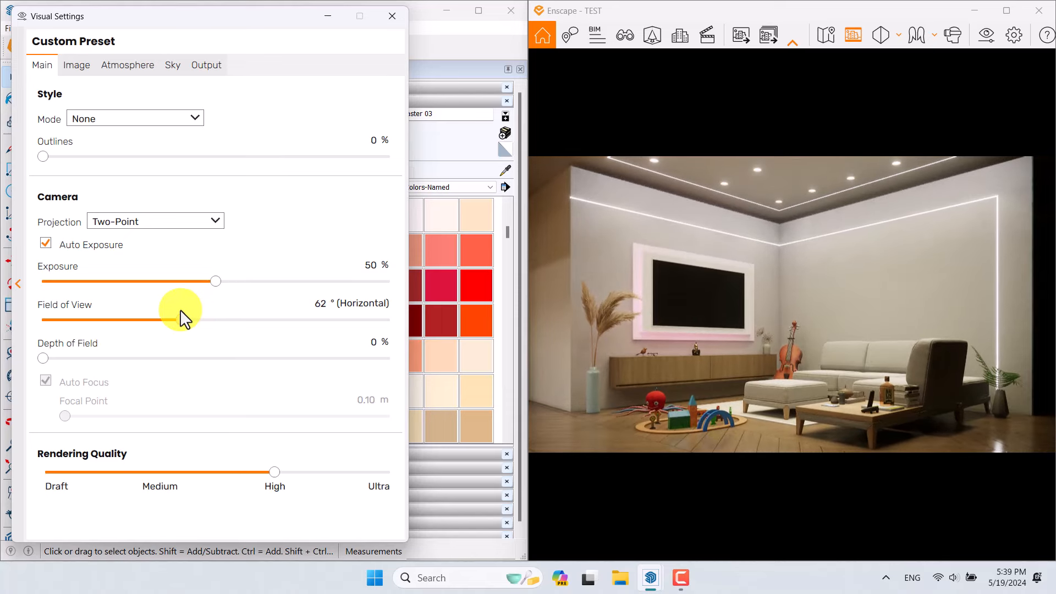
click(320, 302)
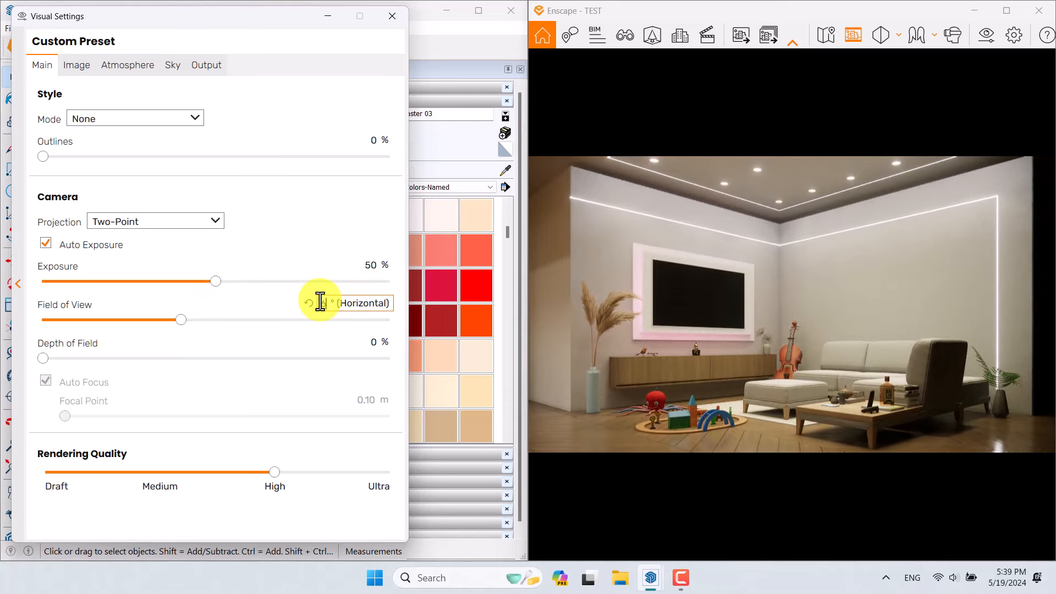
key(Return)
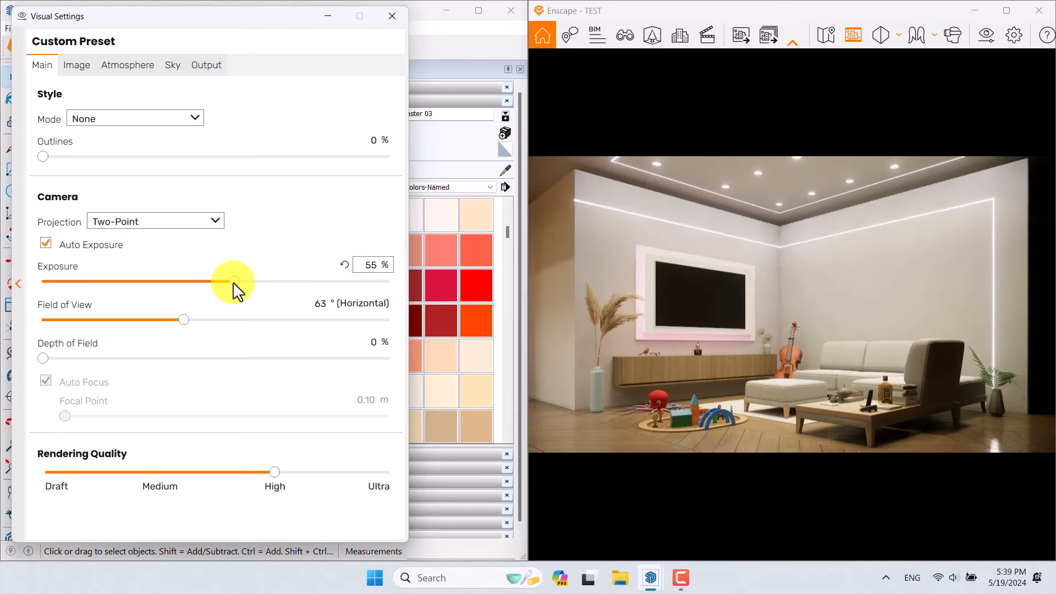
Set the exposure to 56% and apply 20% depth of field with auto focus off and a 5.24 m focal point
click(370, 265)
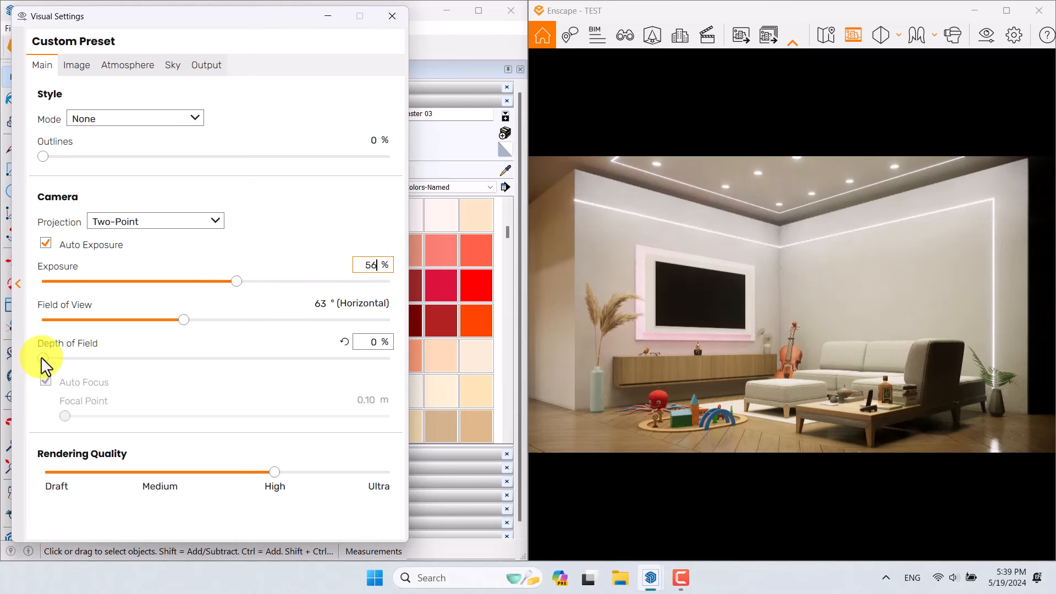
drag(42, 358, 113, 360)
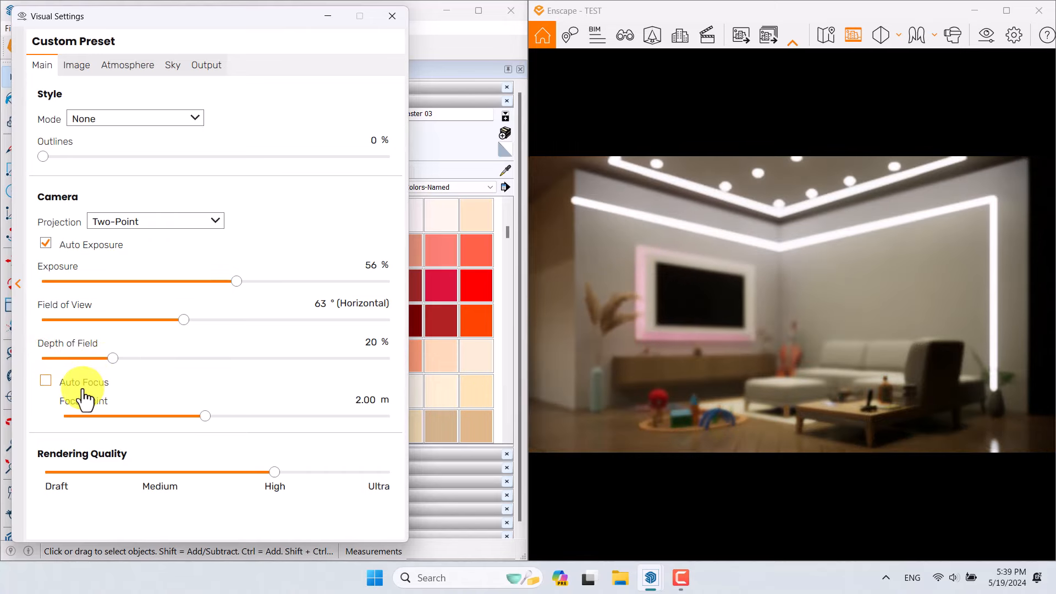
drag(204, 418, 249, 418)
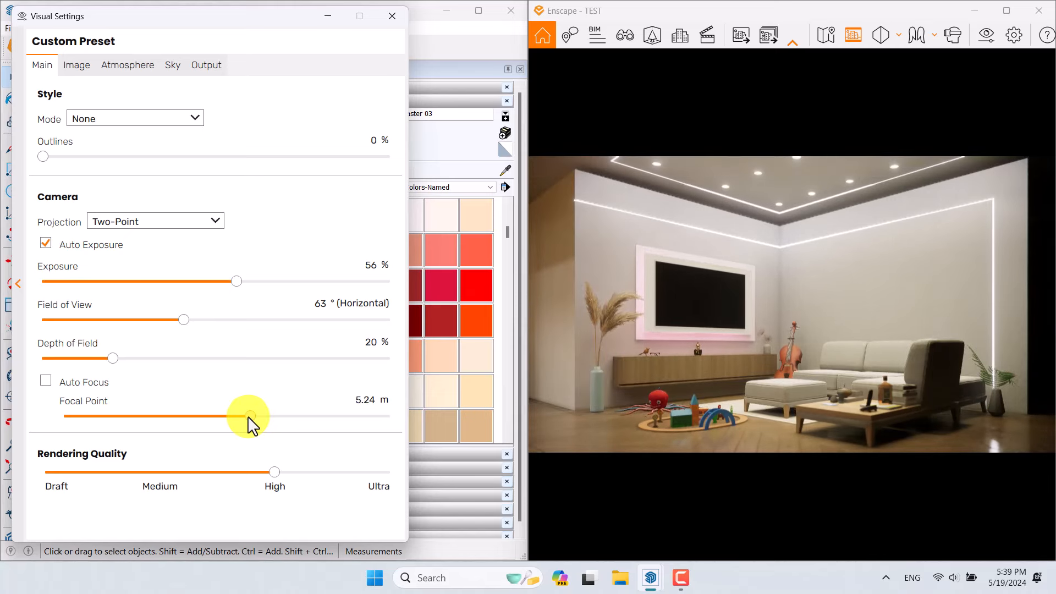
click(366, 405)
text(5.24)
key(Return)
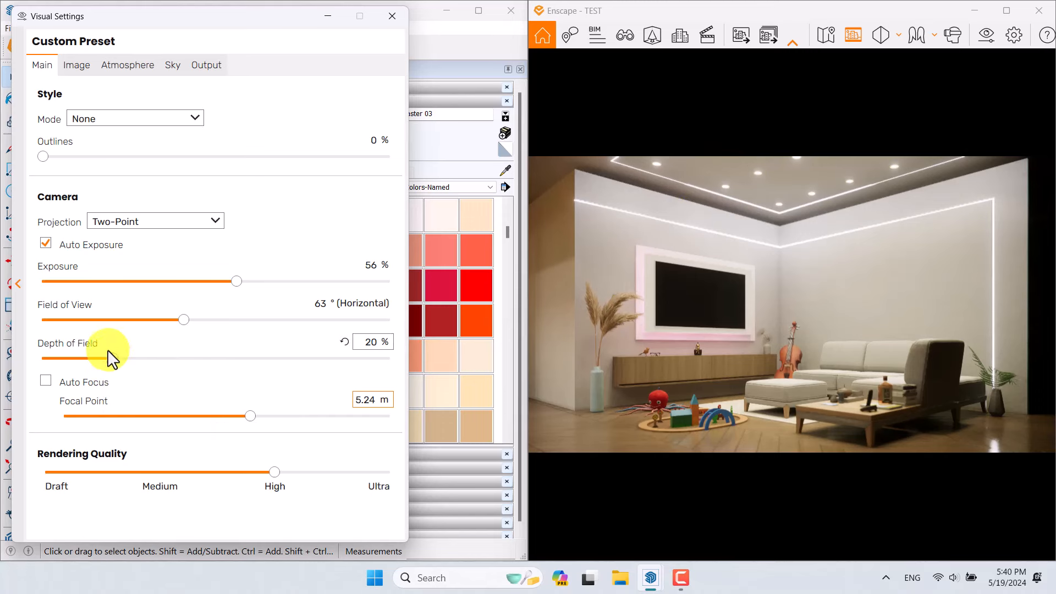
Set the depth of field to 12% and the rendering quality to Ultra
drag(110, 358, 225, 358)
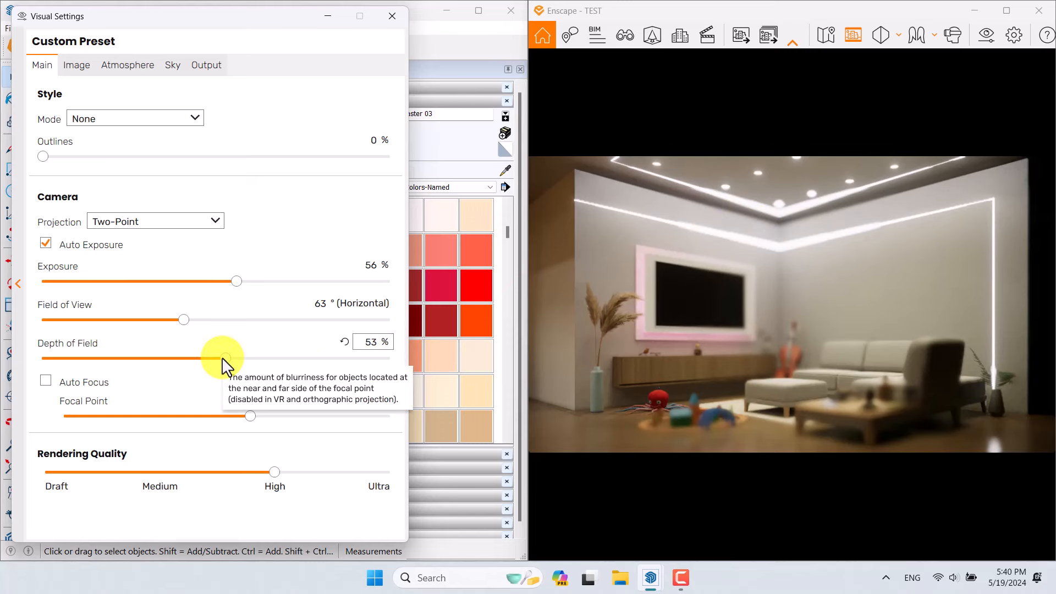
drag(225, 358, 97, 359)
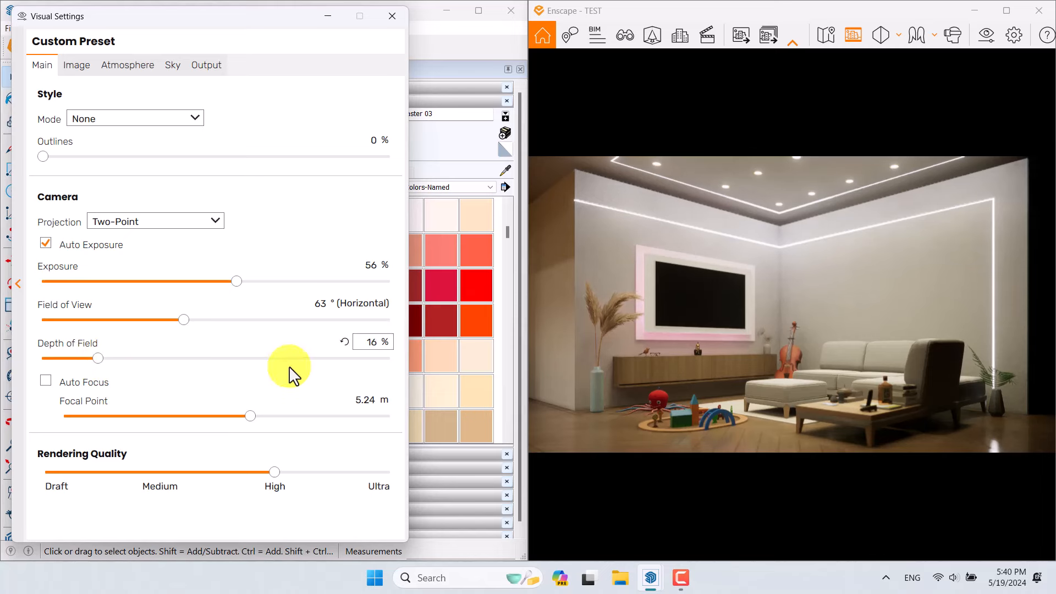
click(377, 342)
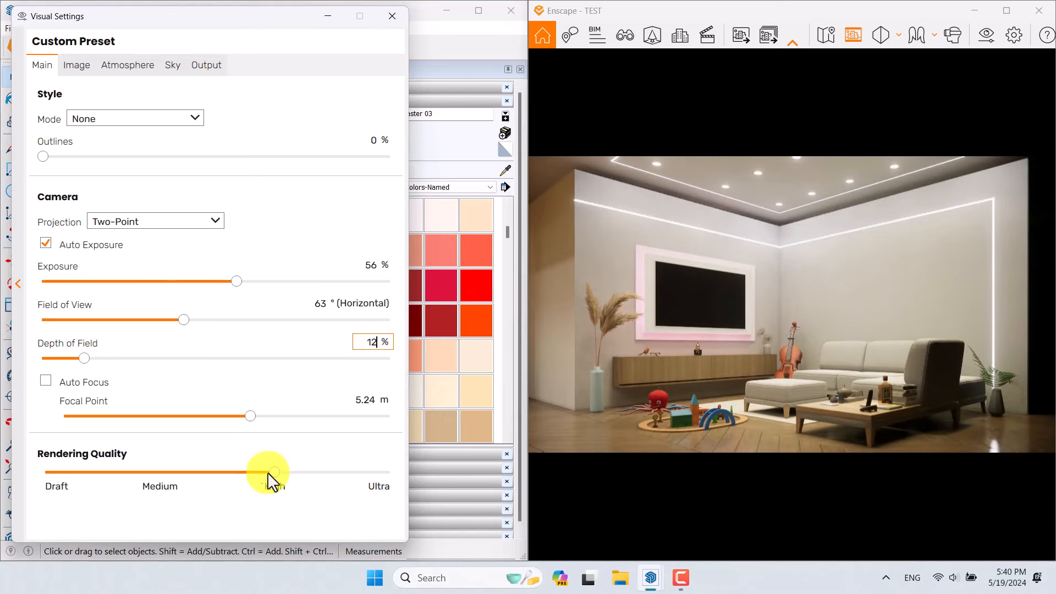
drag(275, 472, 389, 472)
click(786, 344)
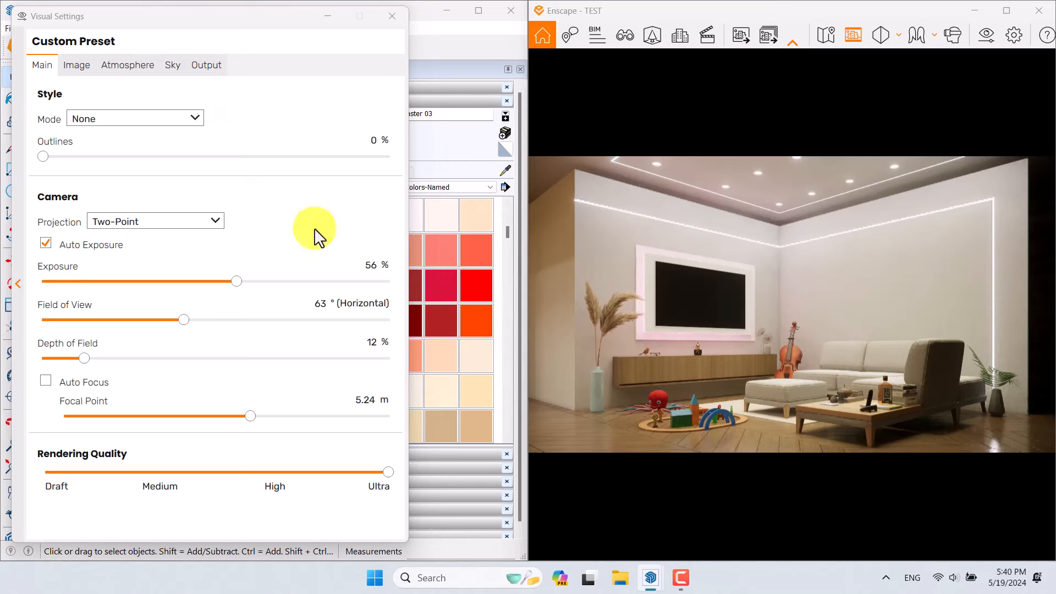
Compare the image correction with Auto Contrast off and on, keep it on, and set the saturation to 106%
click(79, 66)
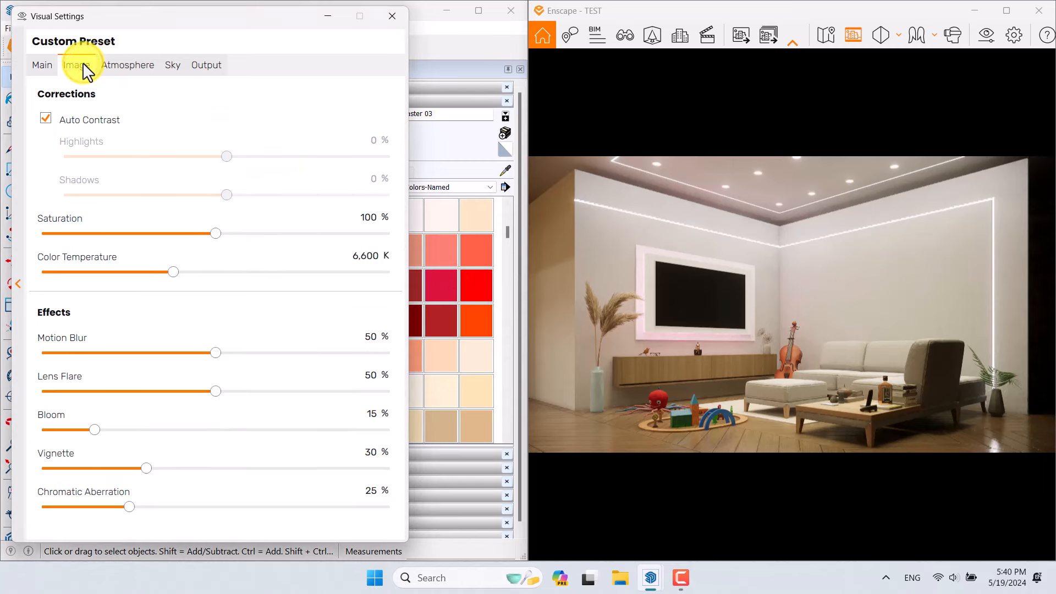
click(85, 125)
click(87, 123)
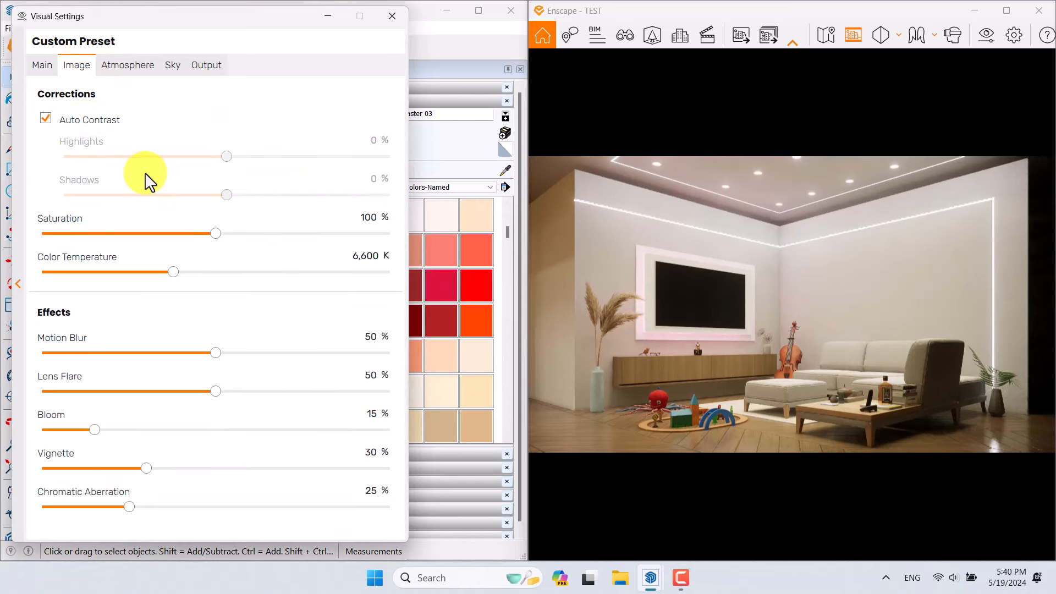
drag(217, 233, 231, 233)
click(373, 218)
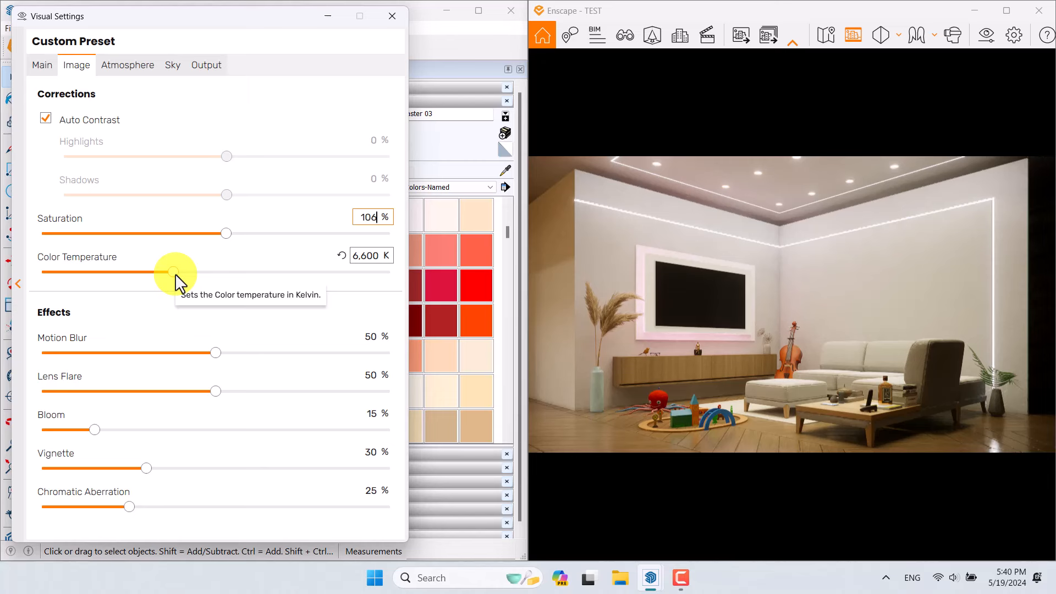
click(694, 301)
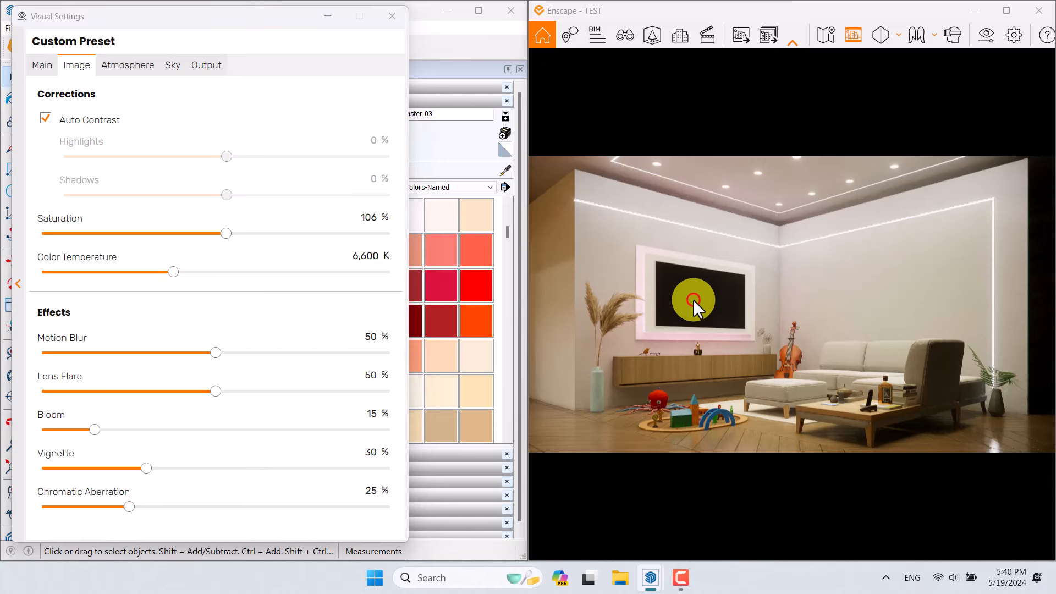
Try cooler and warmer color temperatures on the render and set the value to 5,000 K
drag(174, 272, 330, 272)
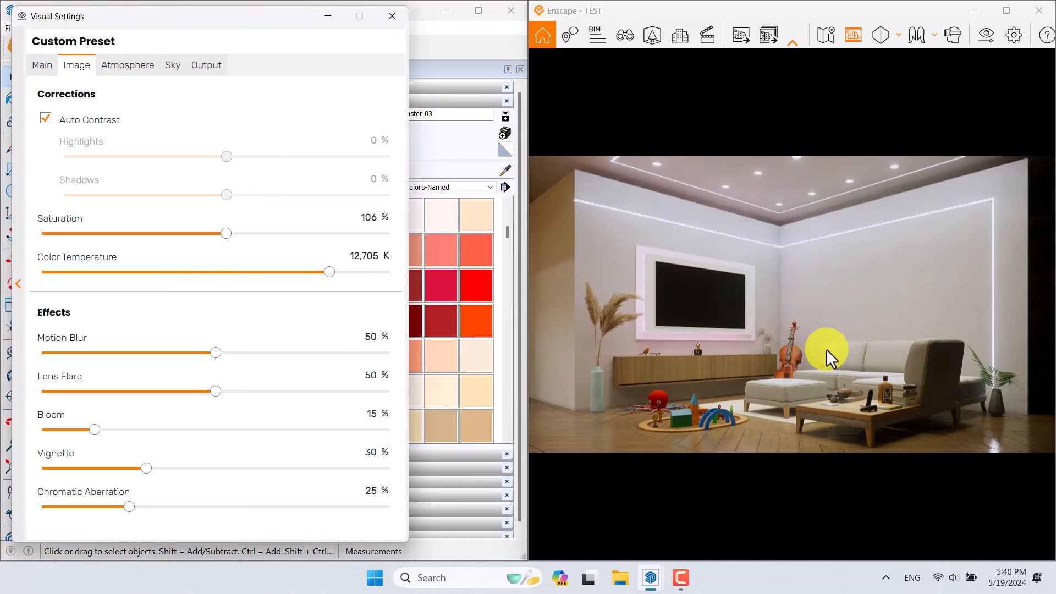
drag(330, 272, 152, 272)
double_click(371, 259)
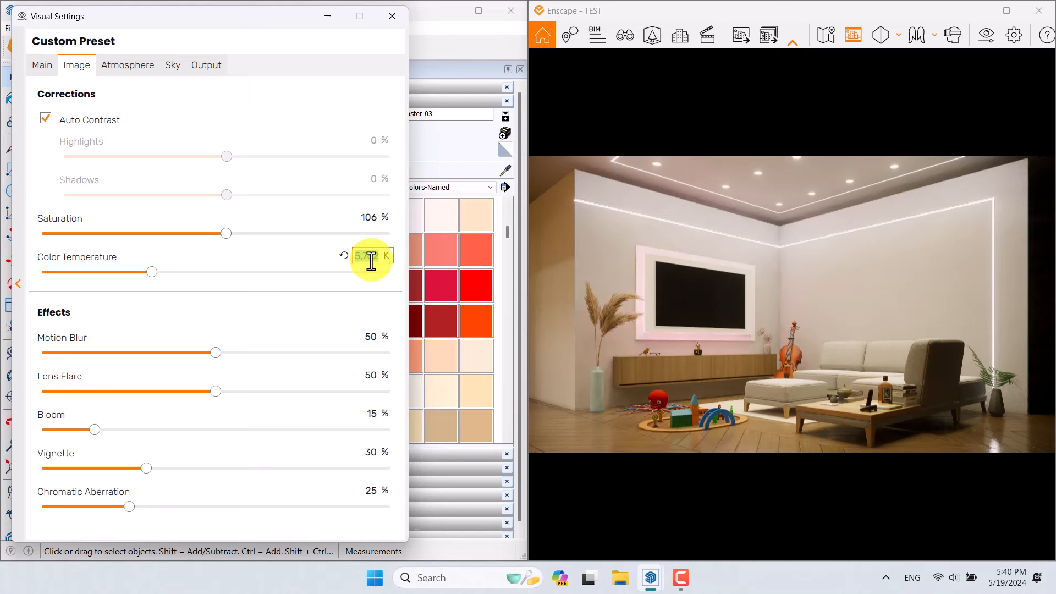
text(5000)
key(Return)
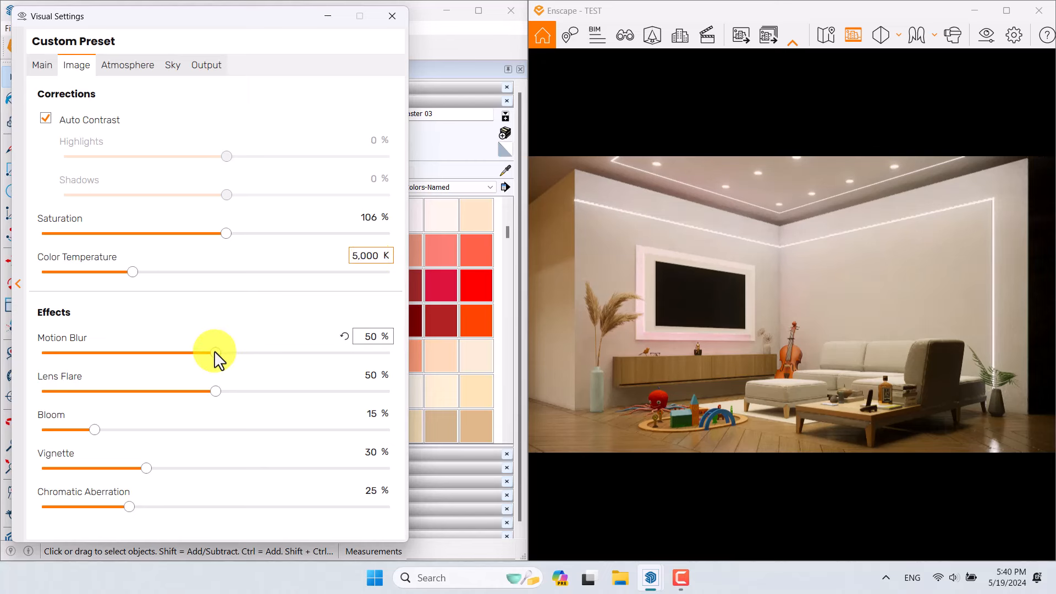
Set the image effects to 0% motion blur, 4% bloom and 22% lens flare
drag(214, 353, 22, 373)
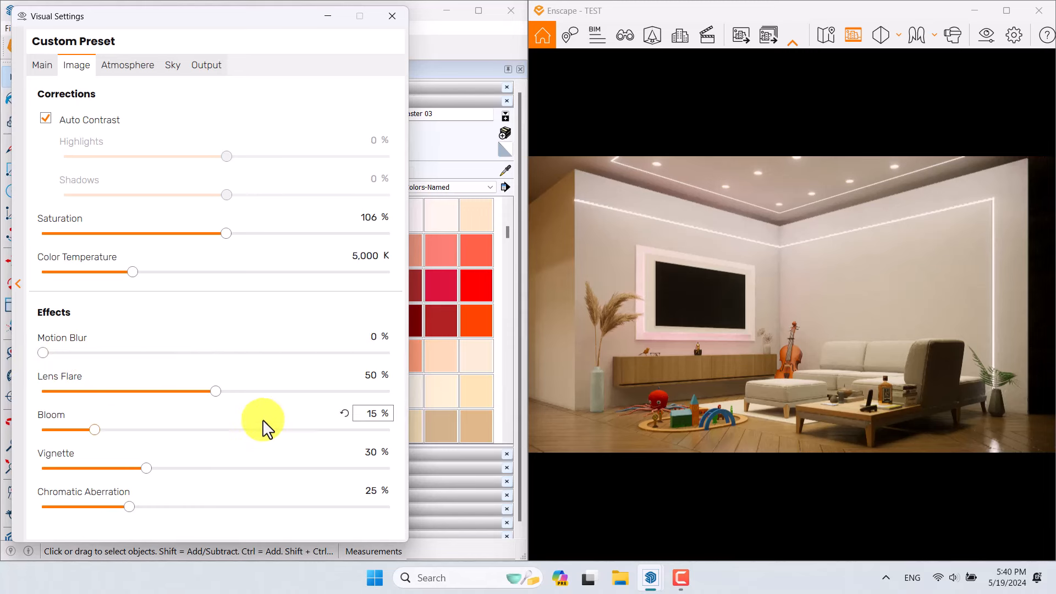
click(369, 414)
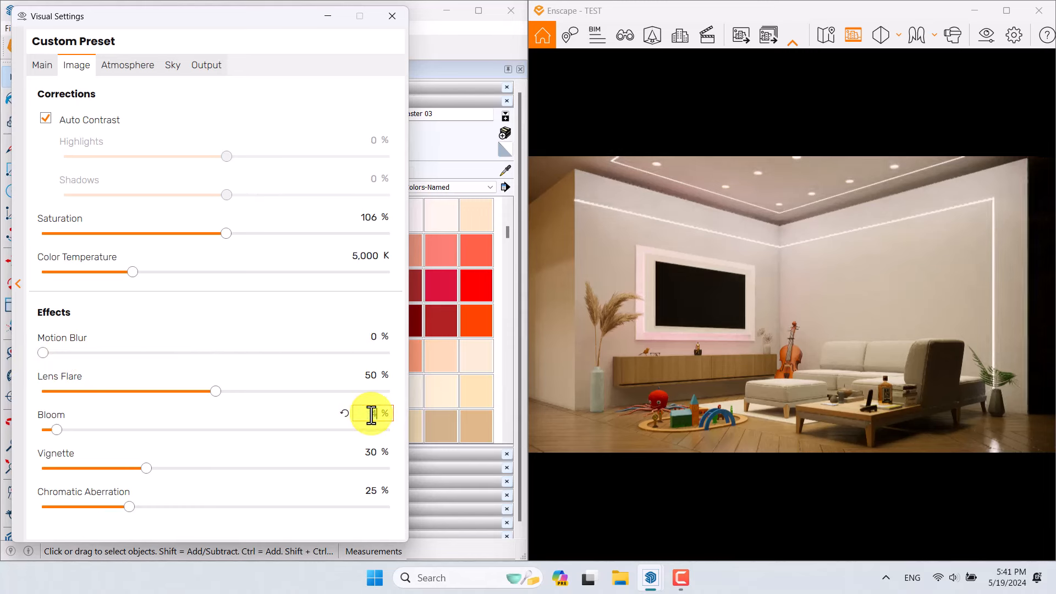
text(4)
click(371, 376)
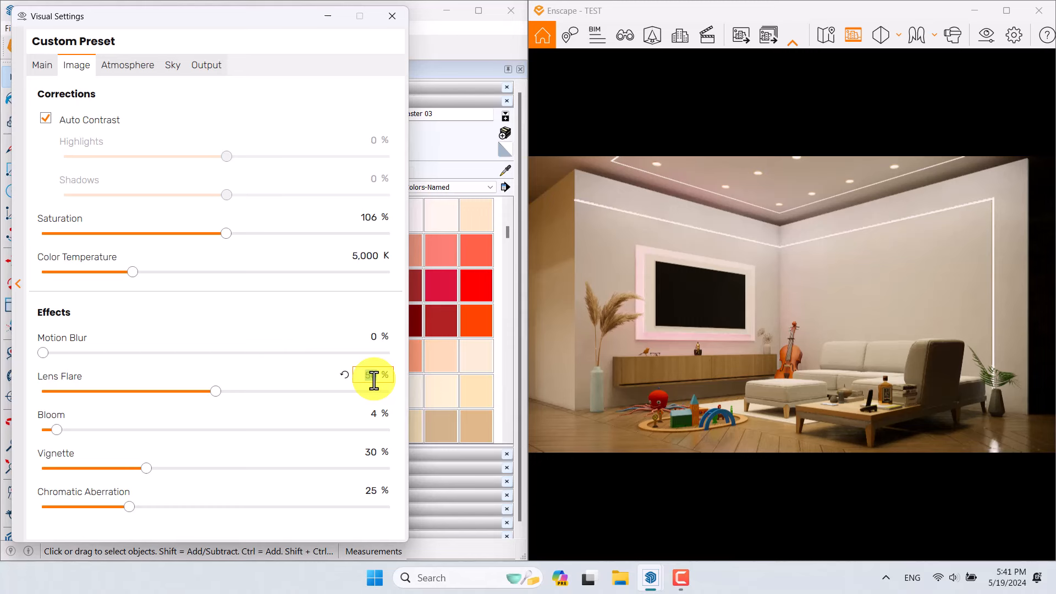
text(22)
Set the vignette effect to 50% and the chromatic aberration to 0%
click(369, 452)
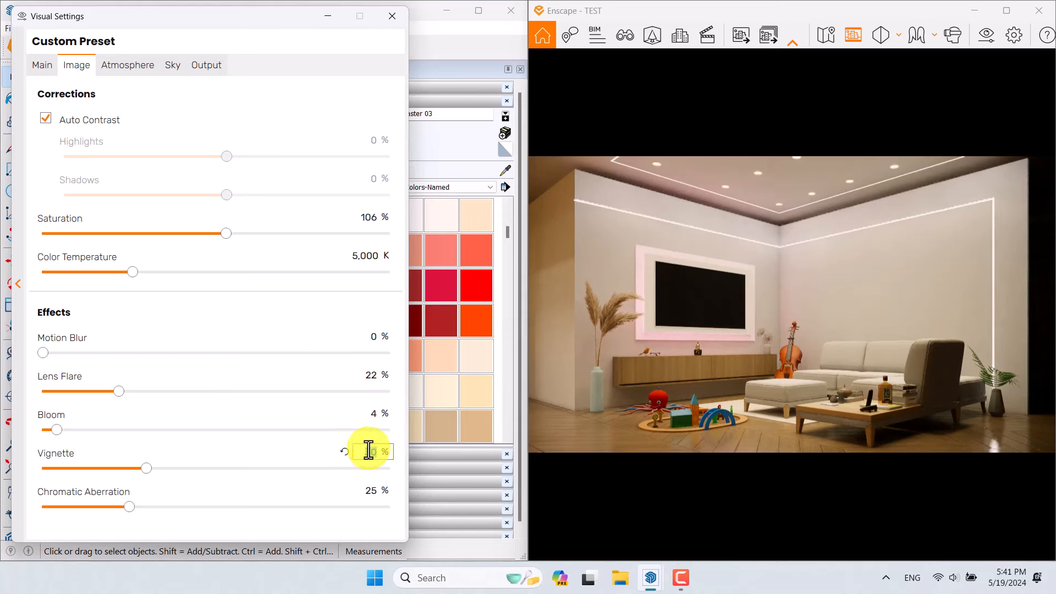
text(50)
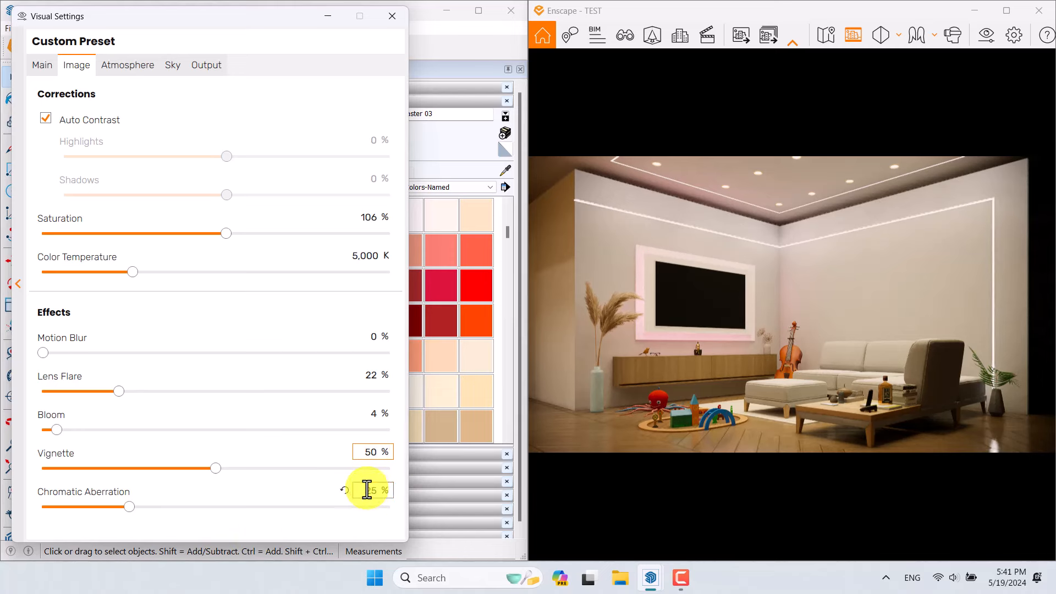
click(367, 490)
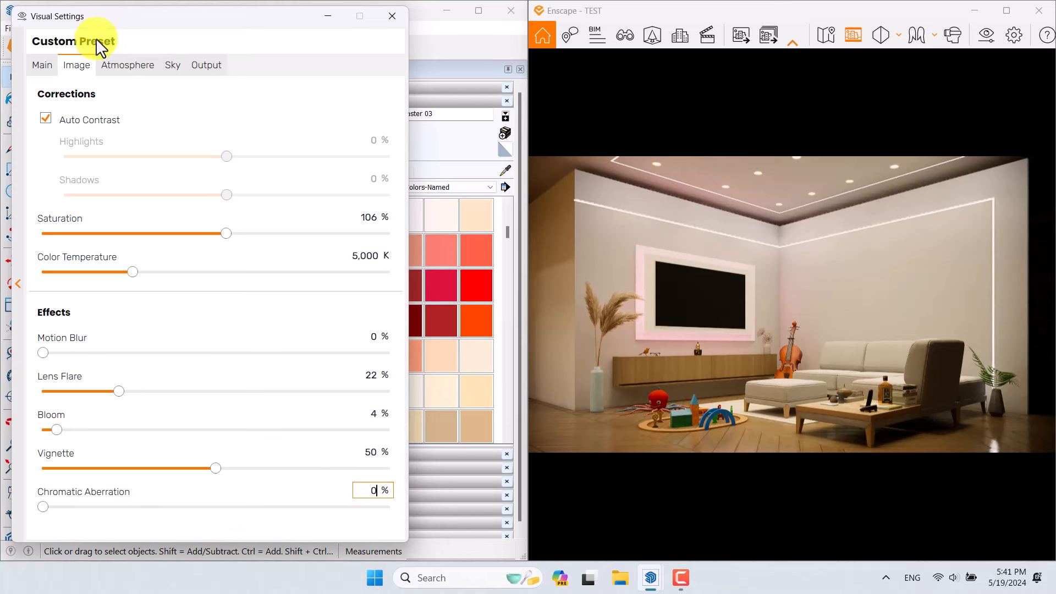
Set the atmosphere illumination to 0% sun brightness, 200% night sky brightness and 0% shadow sharpness
click(127, 65)
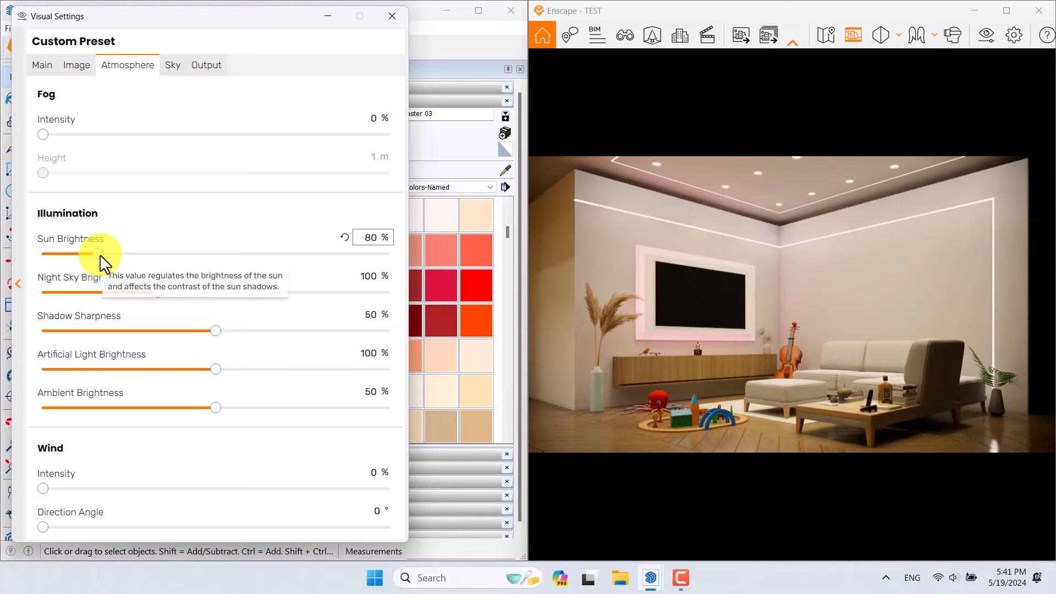
drag(102, 254, 8, 253)
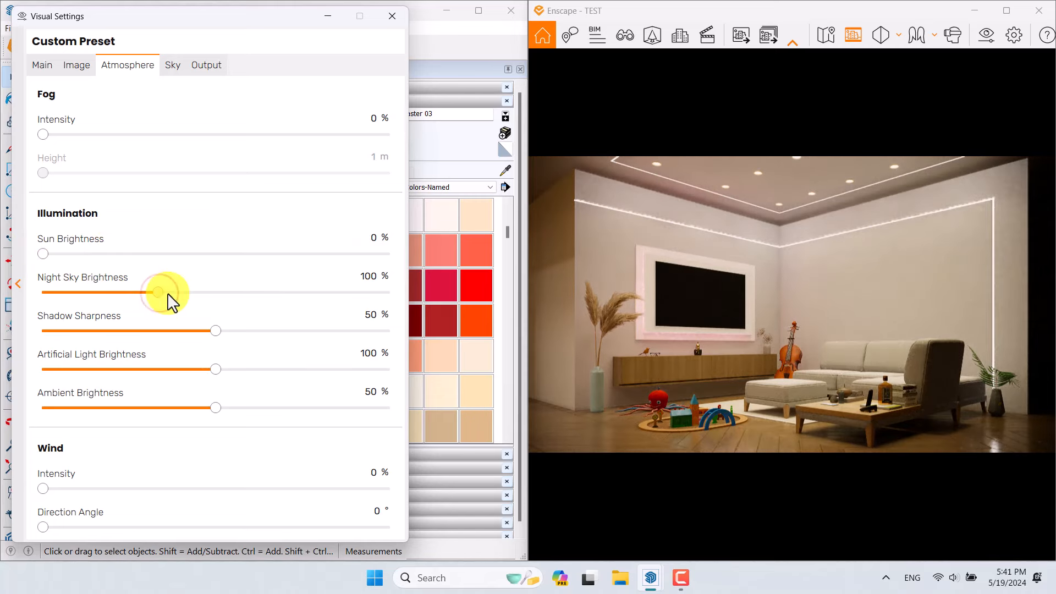
drag(166, 296, 249, 297)
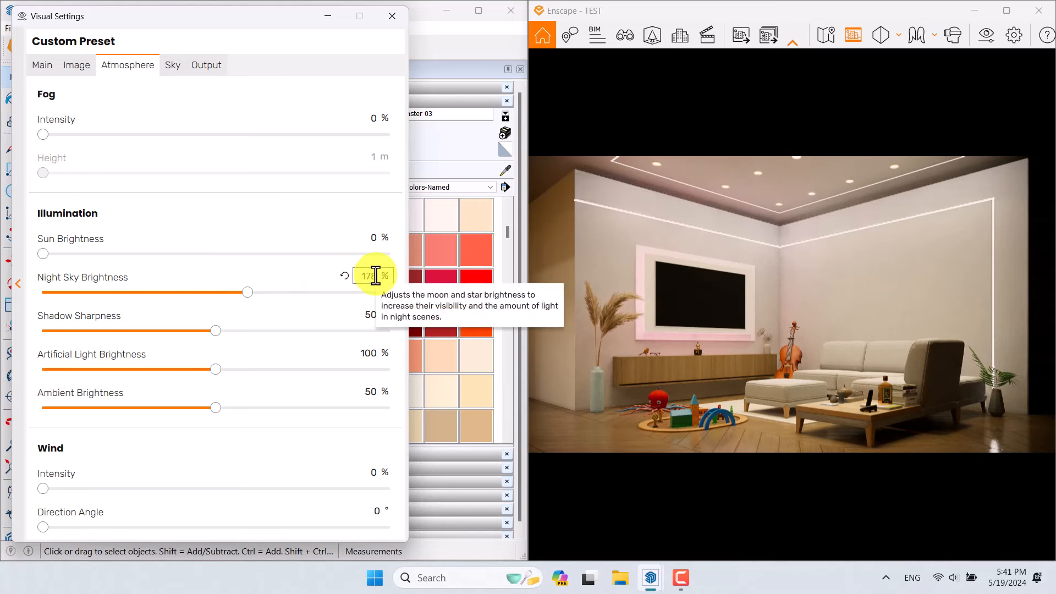
click(375, 276)
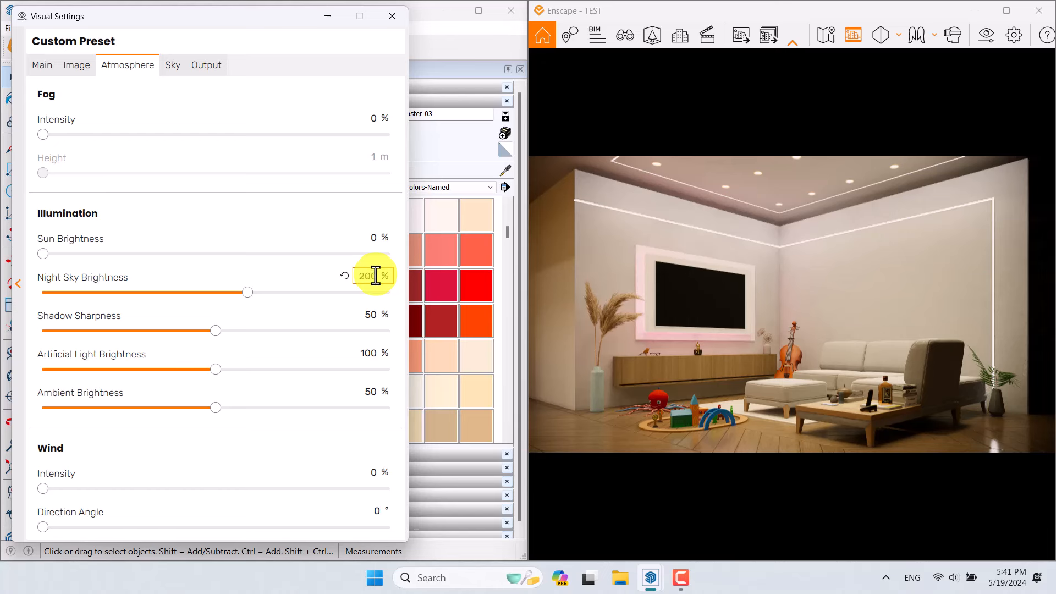
text(200)
key(Return)
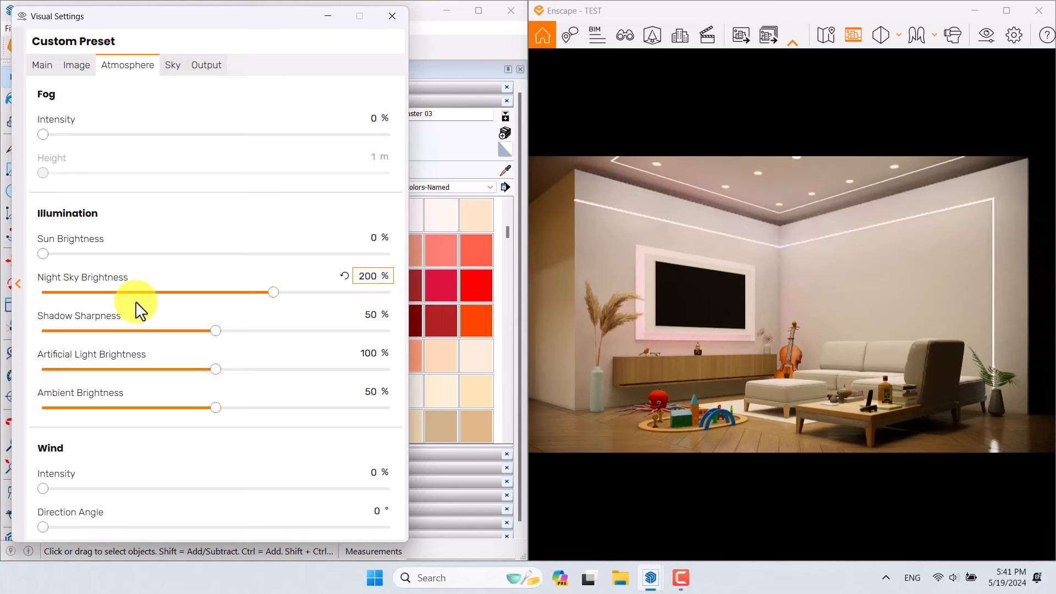
click(363, 316)
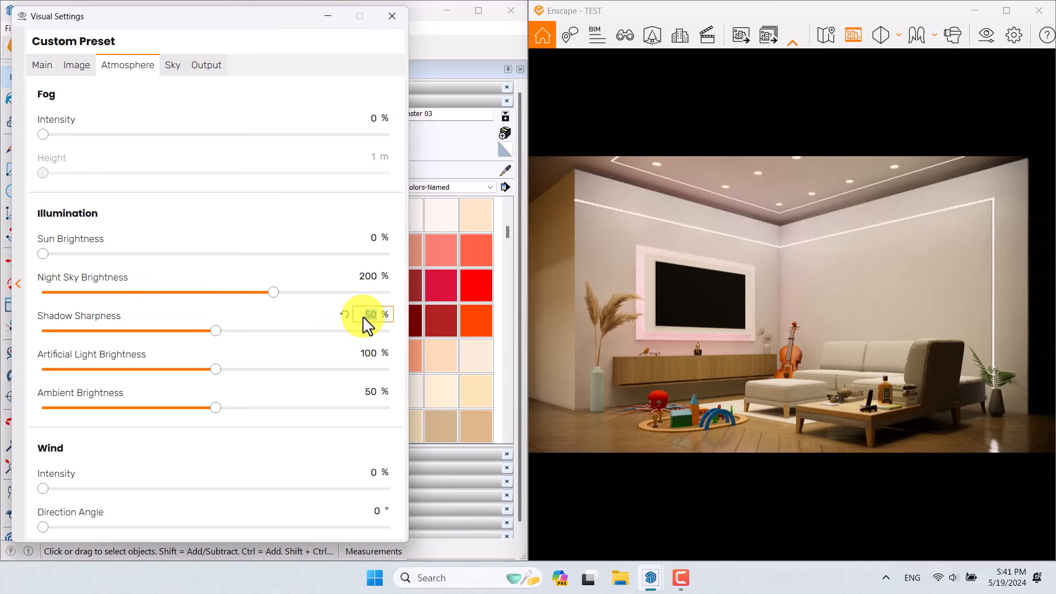
text(0)
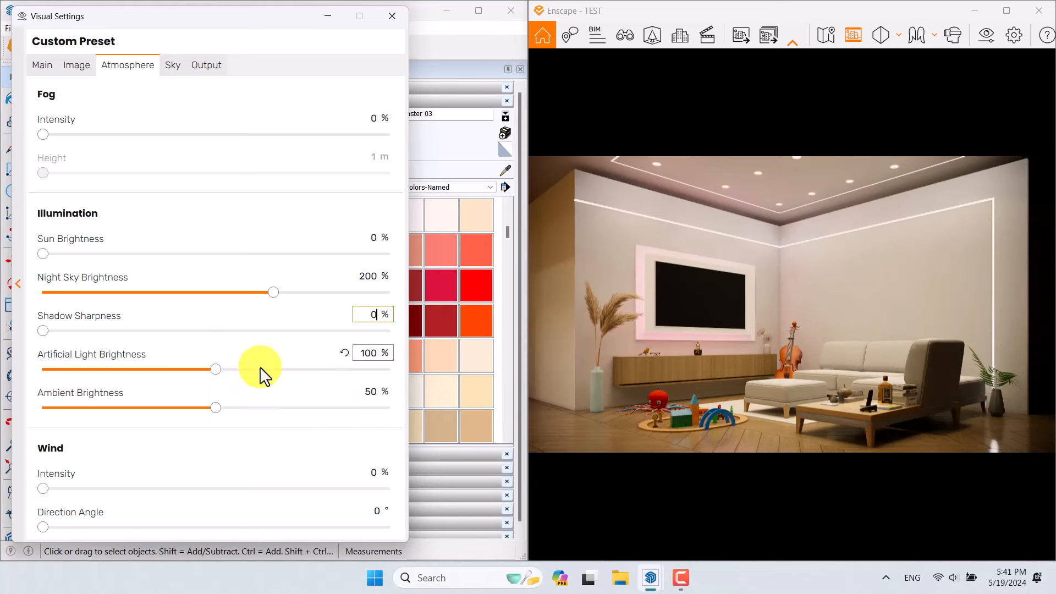
Try 142% artificial light brightness, restore its default, and set the ambient brightness to 66%
drag(218, 372, 289, 368)
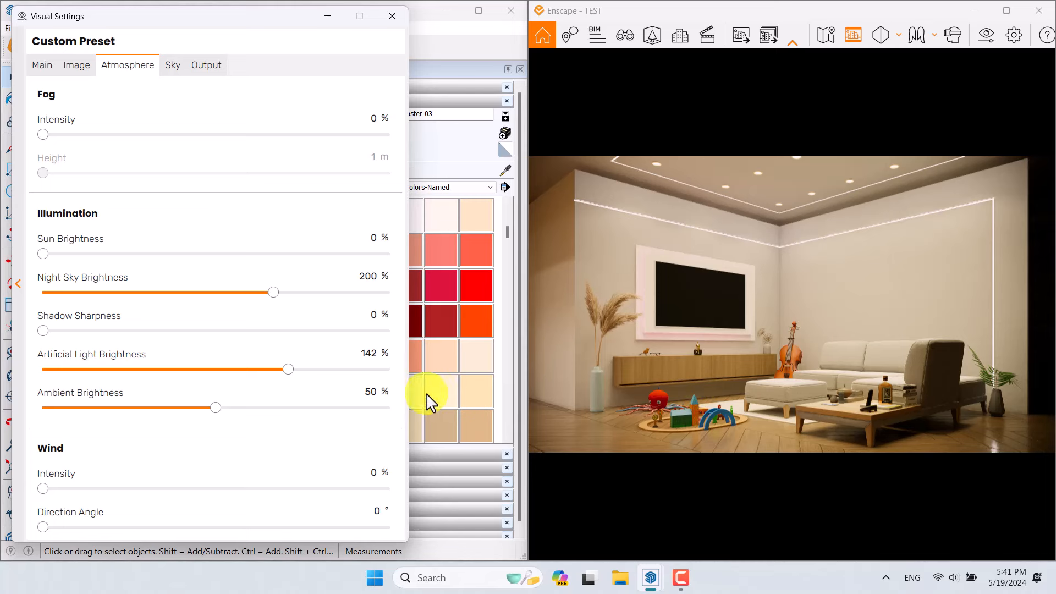
click(346, 355)
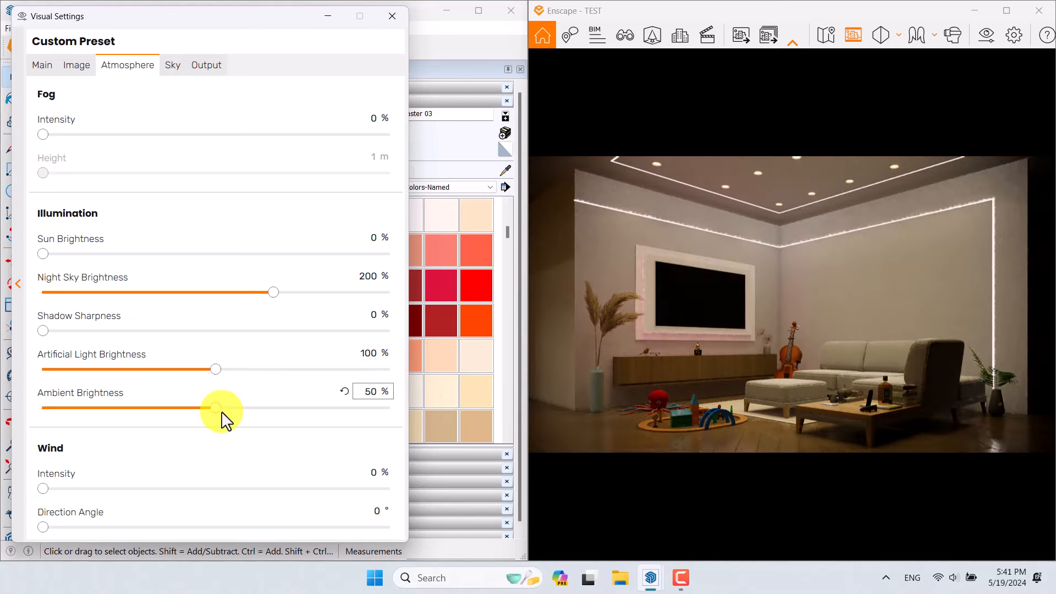
drag(217, 408, 254, 408)
click(378, 390)
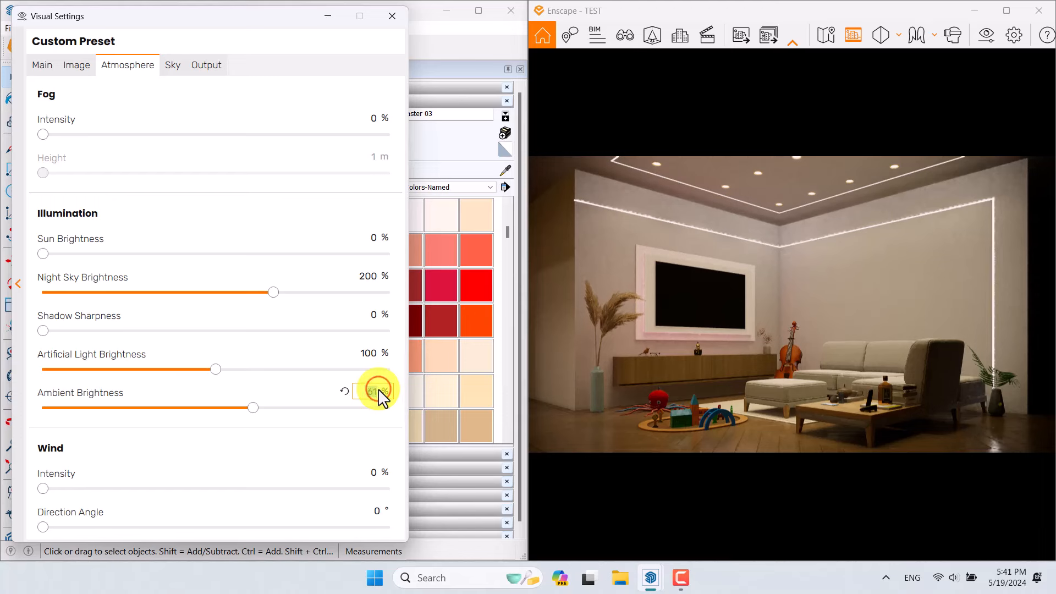
text(66)
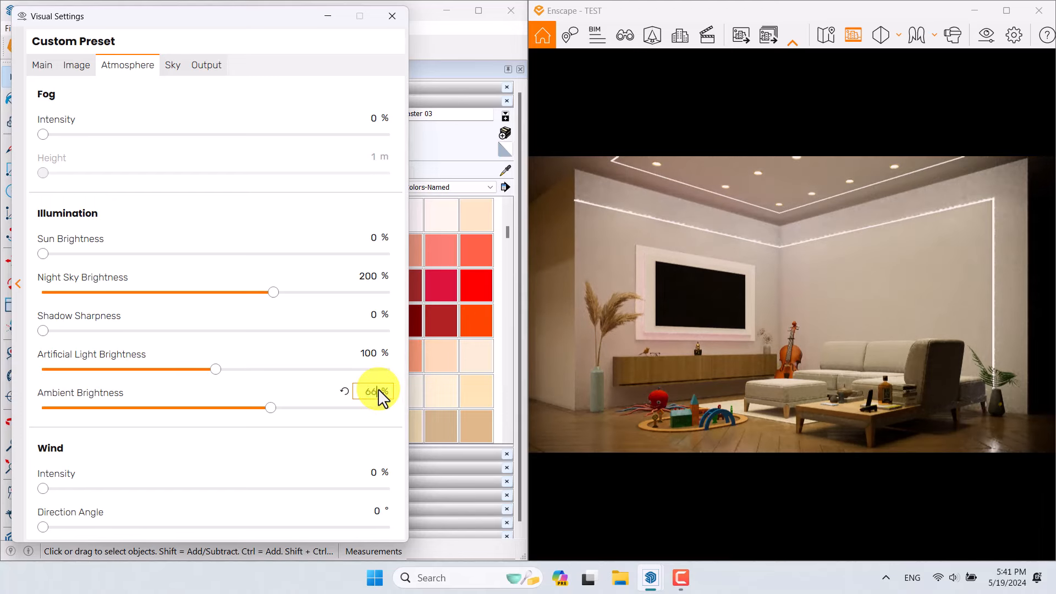
Check the sky and output settings and close the Visual Settings
click(171, 66)
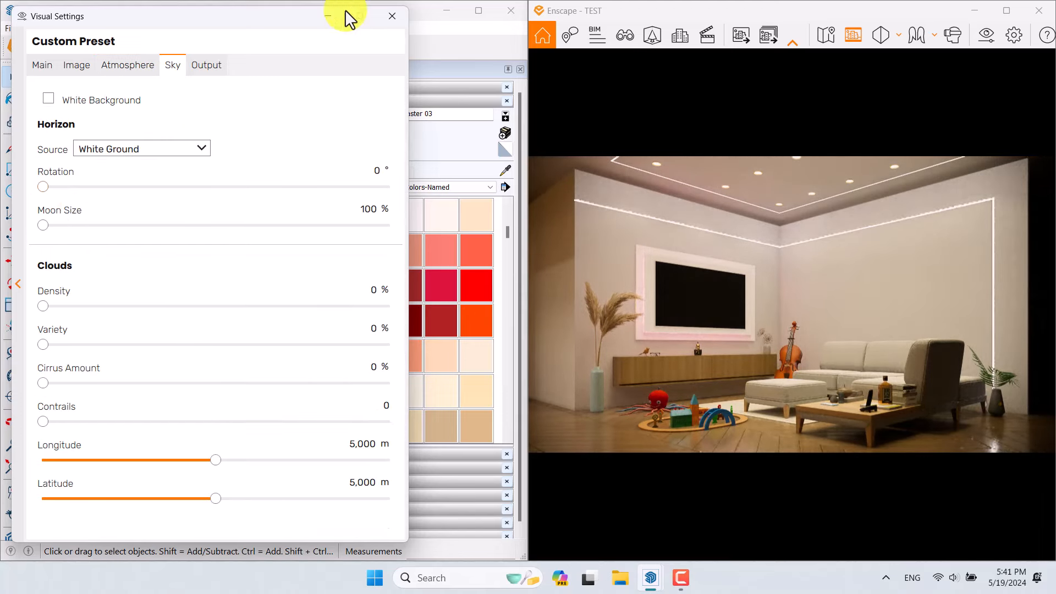
click(219, 64)
click(382, 17)
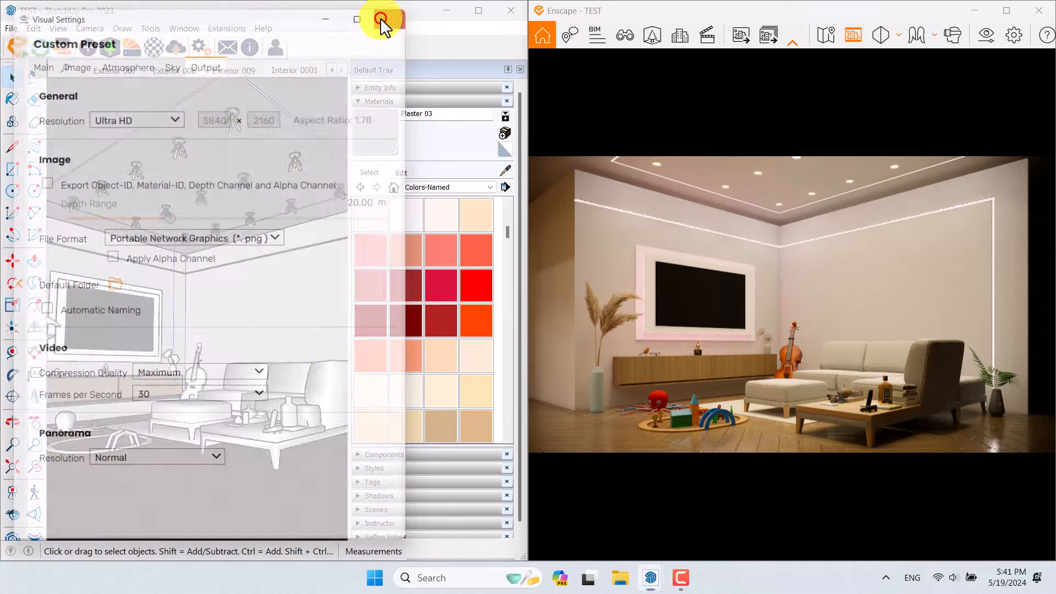
Sample the wall light strip's 0009_Linen material and load it in the Enscape Material Editor
scroll(279, 269, up, 3)
mouse_move(278, 272)
middle_down()
mouse_move(278, 313)
mouse_move(33, 292)
middle_up()
mouse_move(240, 245)
shift+middle_down()
mouse_move(275, 302)
mouse_move(266, 304)
shift+middle_up()
scroll(296, 234, up, 2)
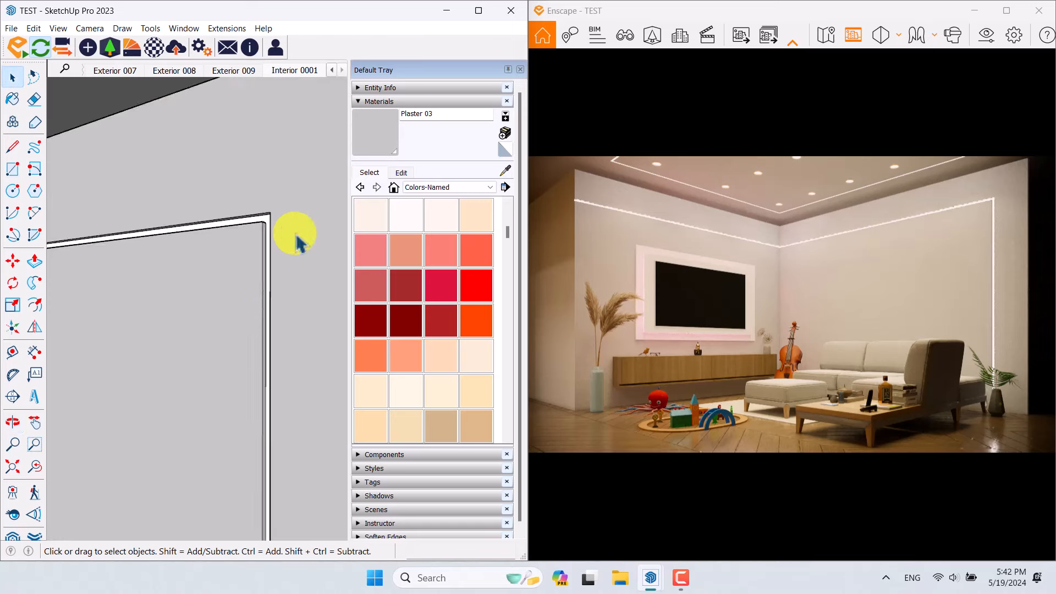
scroll(251, 216, up, 2)
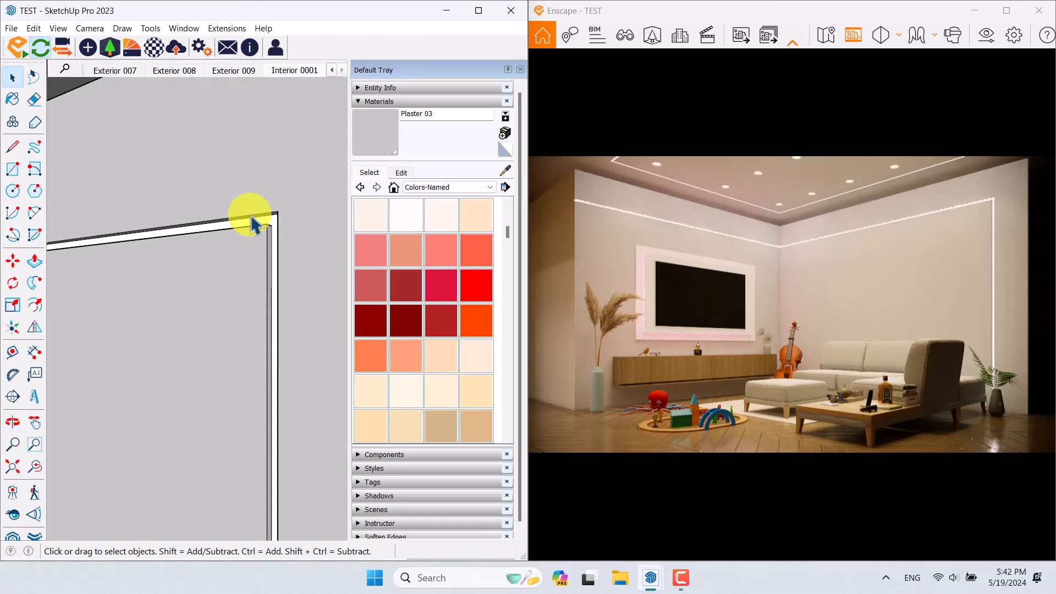
click(504, 170)
click(282, 217)
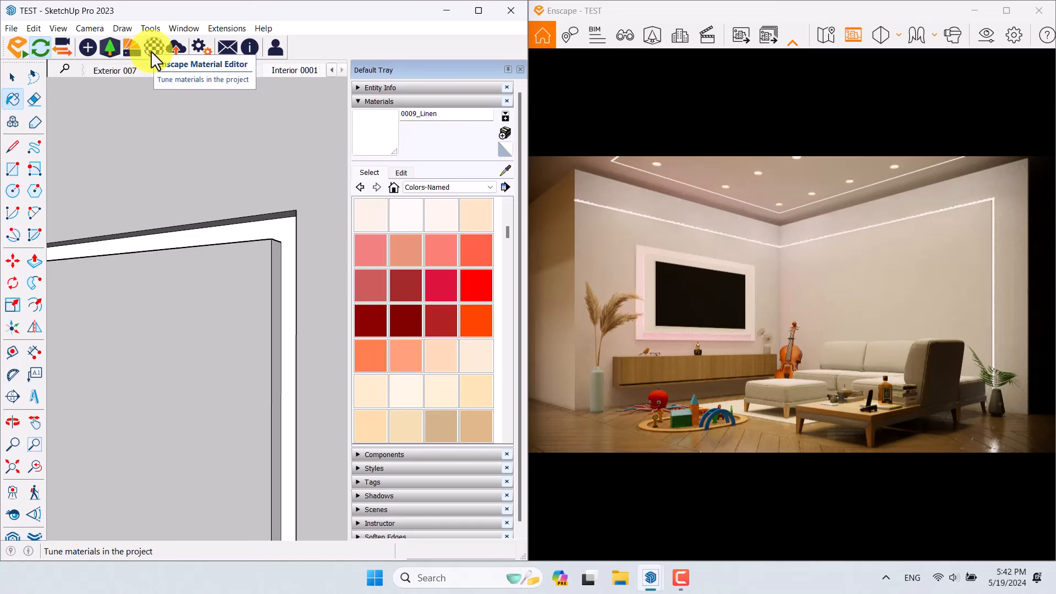
click(151, 50)
drag(328, 85, 276, 86)
click(502, 168)
click(252, 224)
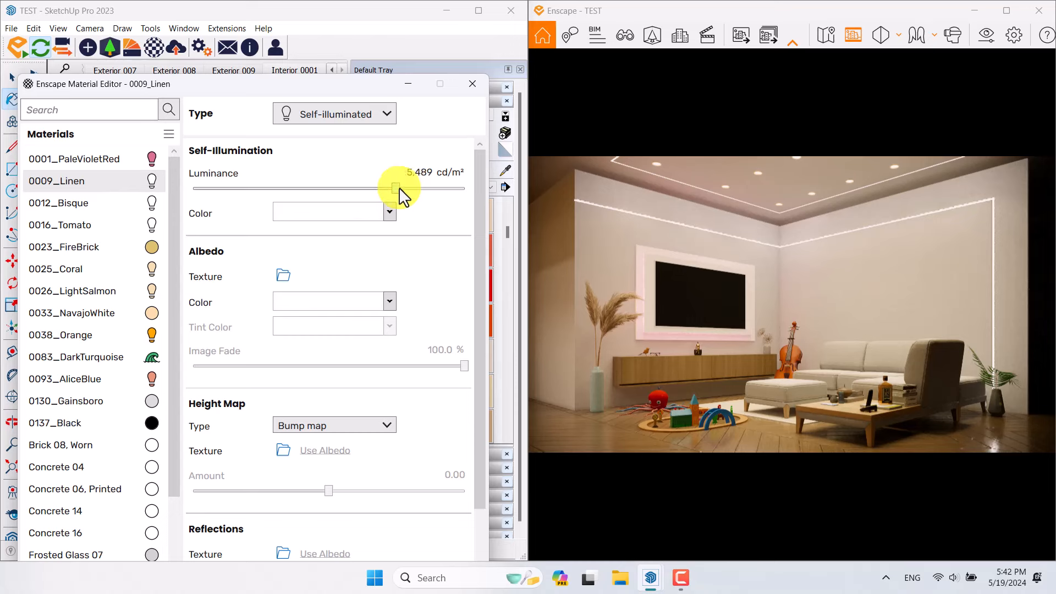
Try higher luminance values on the 0009_Linen material, ending with 11,000 cd/m²
drag(401, 189, 425, 189)
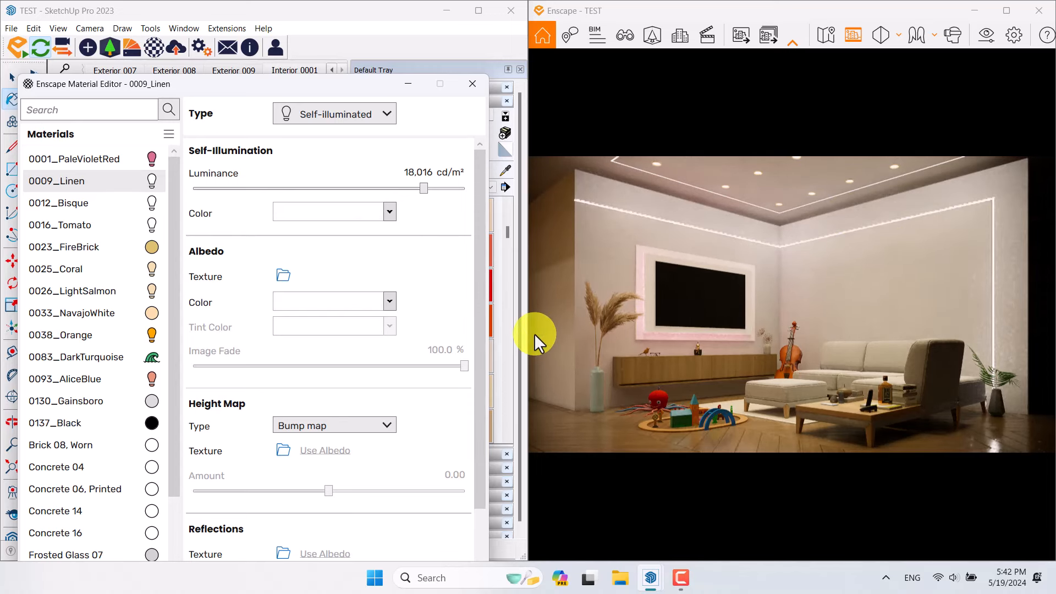
click(424, 171)
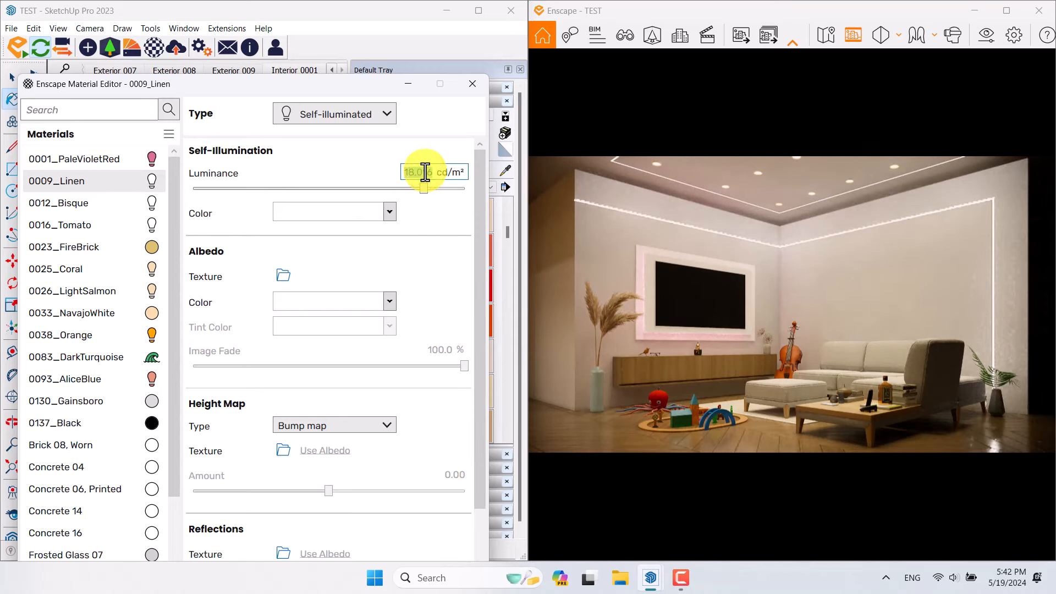
text(11)
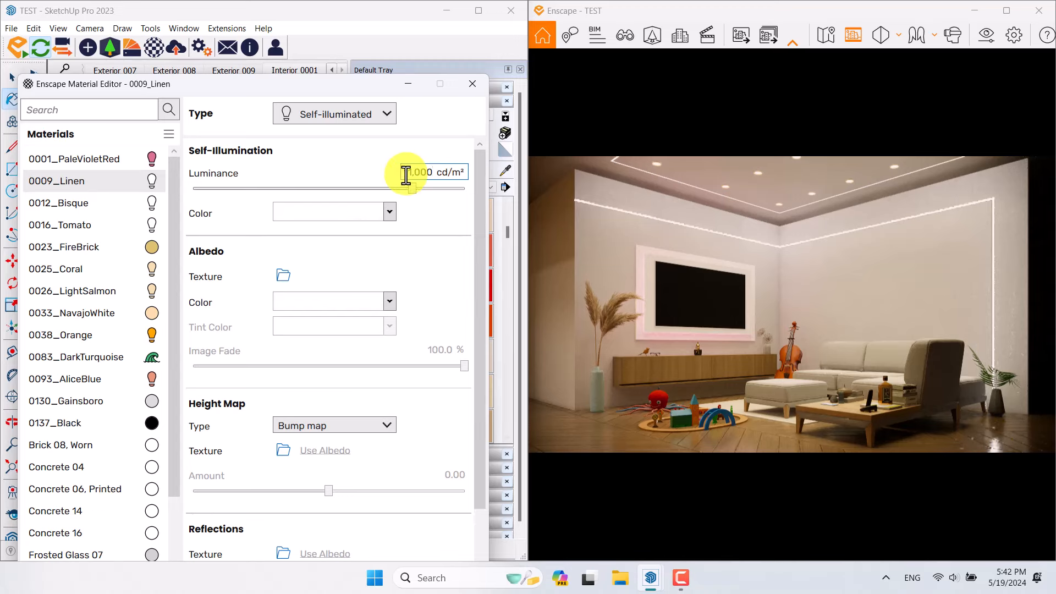
Try a pink-violet self-illumination colour and a purple albedo on 0009_Linen, and return the albedo to near-white
click(390, 212)
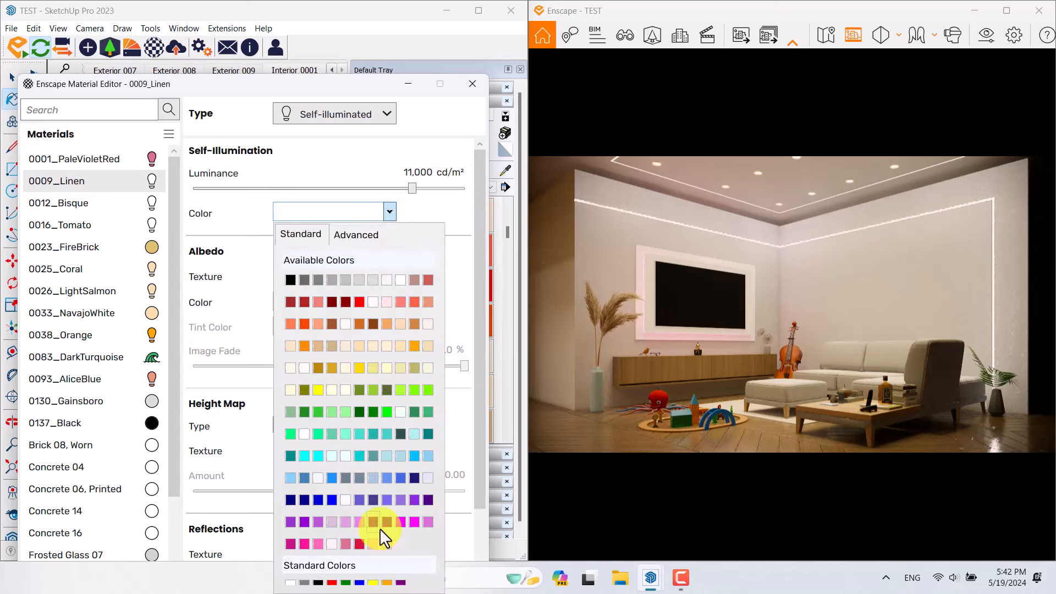
click(428, 523)
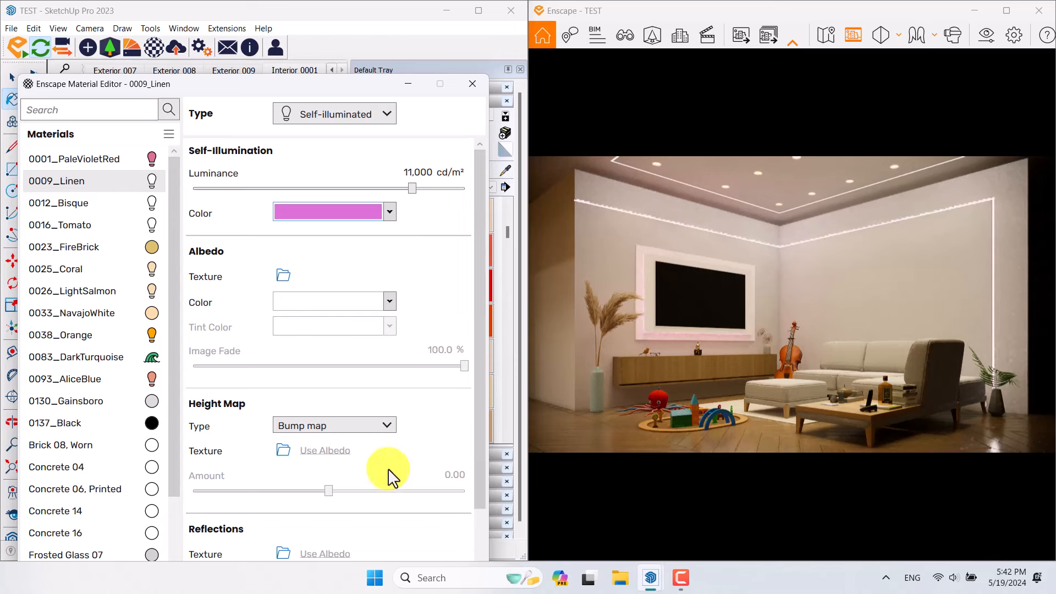
click(374, 301)
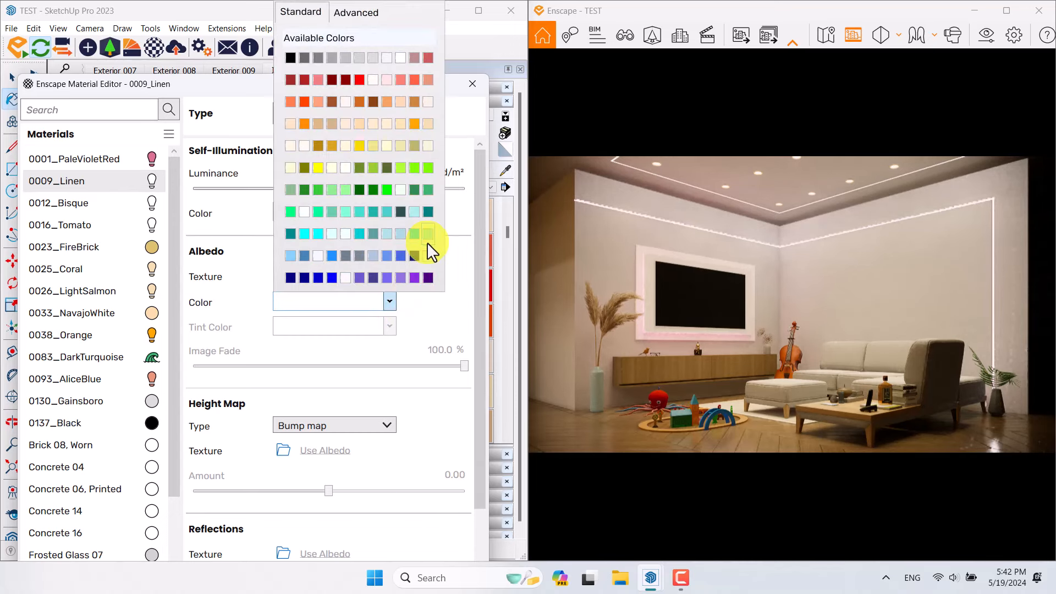
click(412, 277)
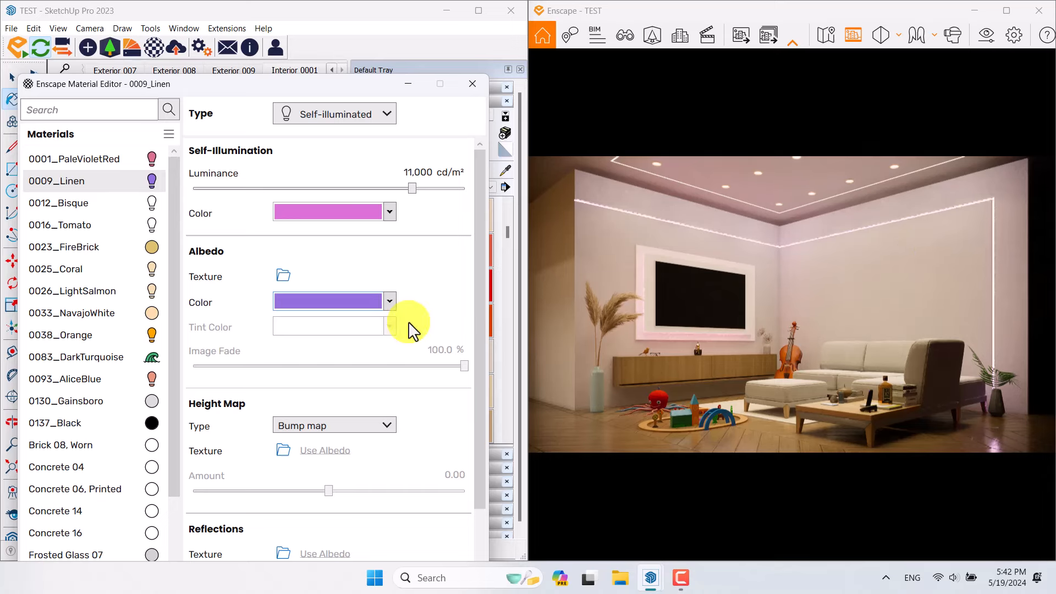
click(389, 302)
click(401, 58)
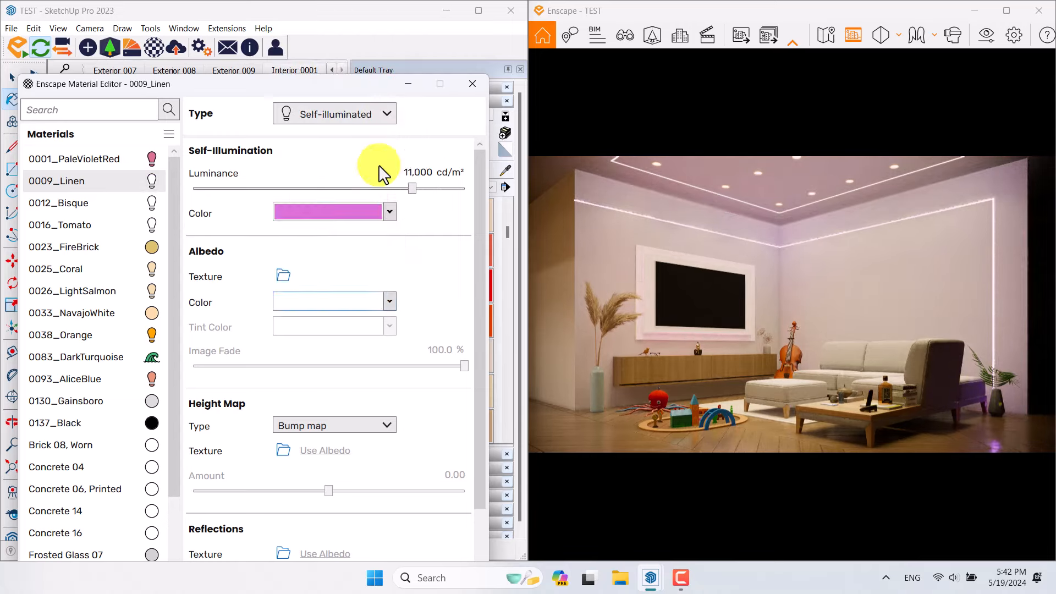
Set the 0009_Linen self-illumination colour to pale wheat and its albedo colour to light peach
click(390, 212)
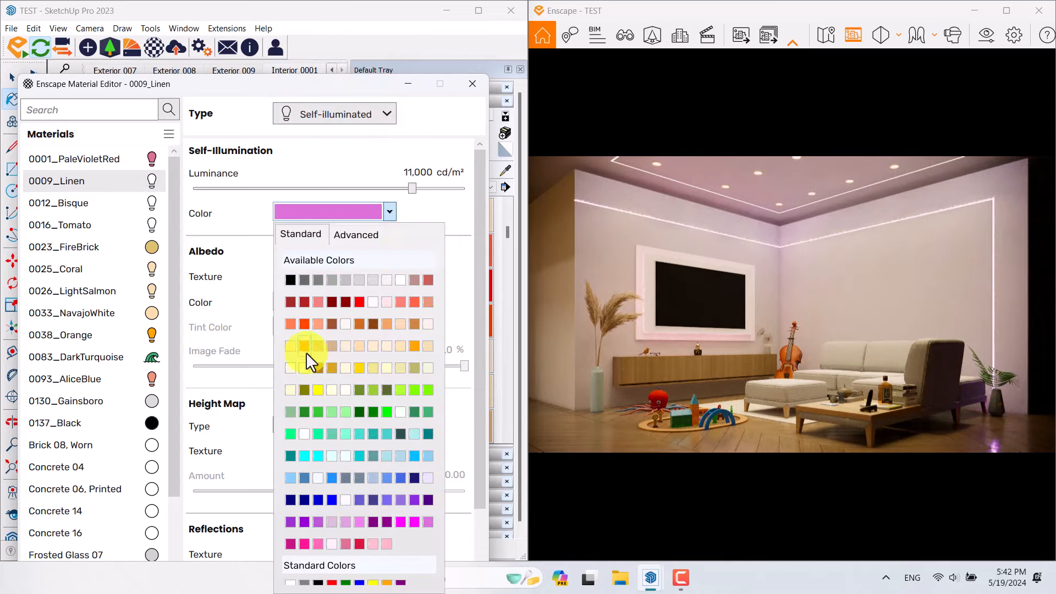
click(424, 345)
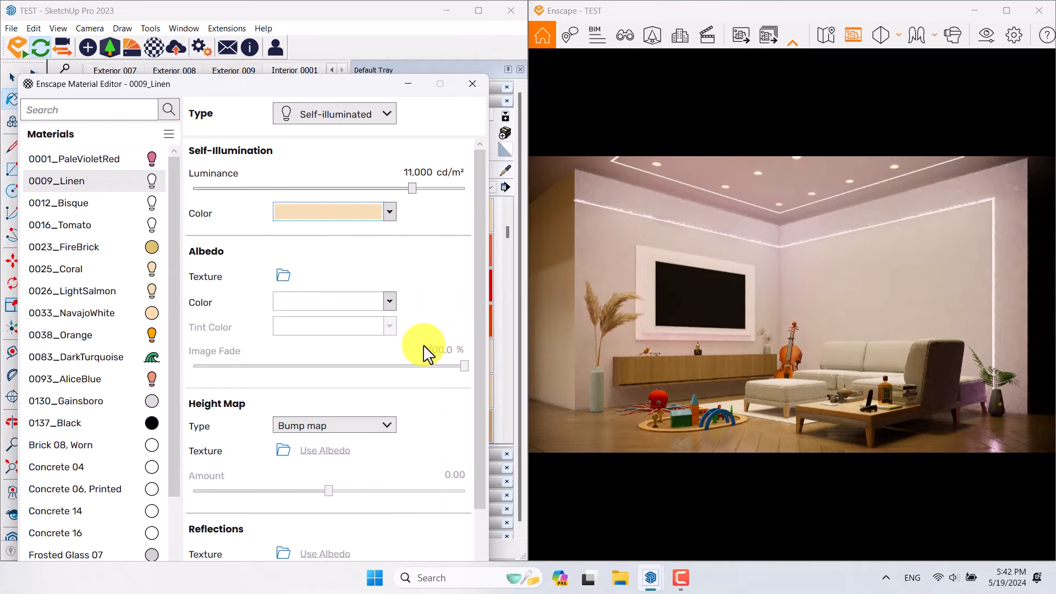
click(390, 302)
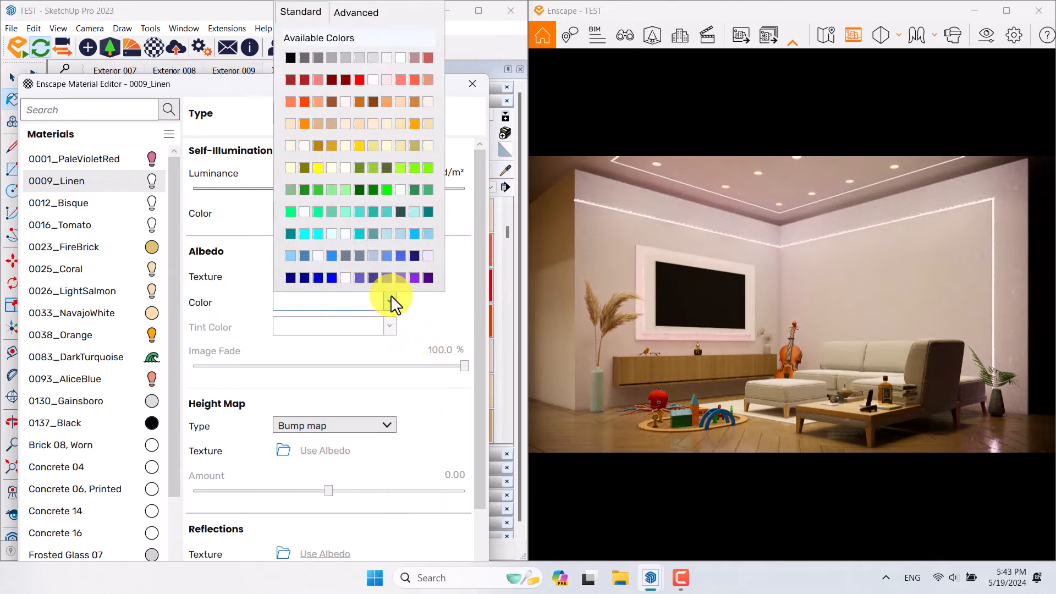
click(355, 124)
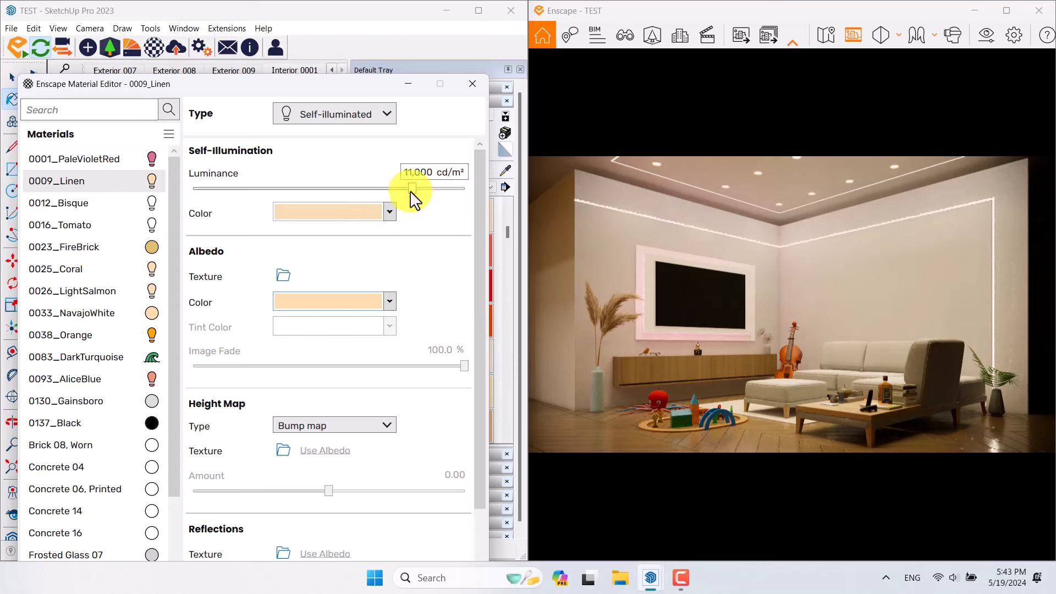
Set the luminance of the 0009_Linen material to 4,400 cd/m²
drag(412, 189, 350, 189)
double_click(425, 173)
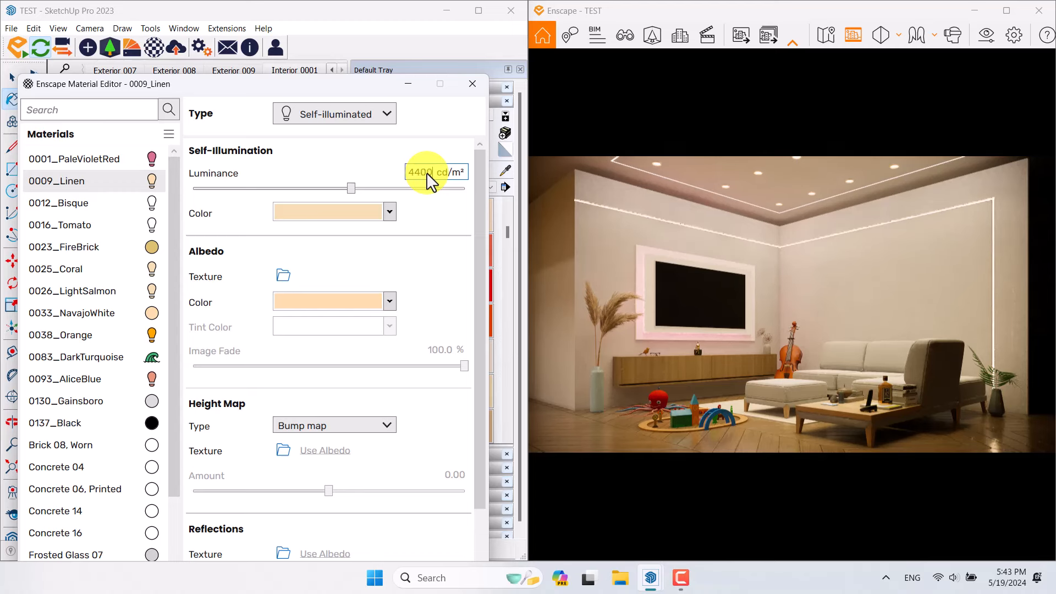
key(Return)
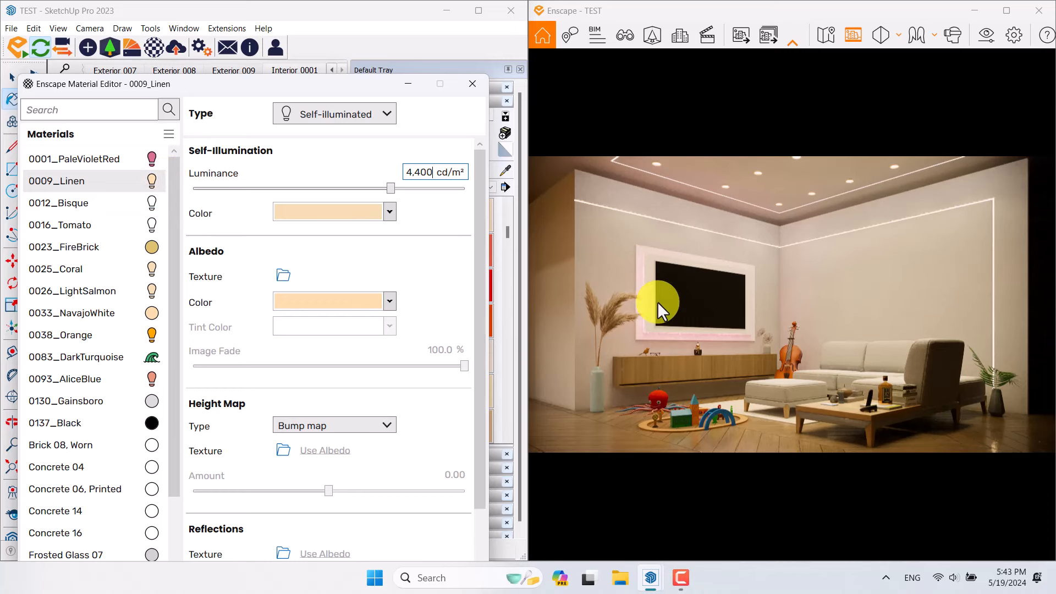
Change the albedo colour of the 0001_PaleVioletRed material to a pale yellow, about #FFF8C7
click(71, 161)
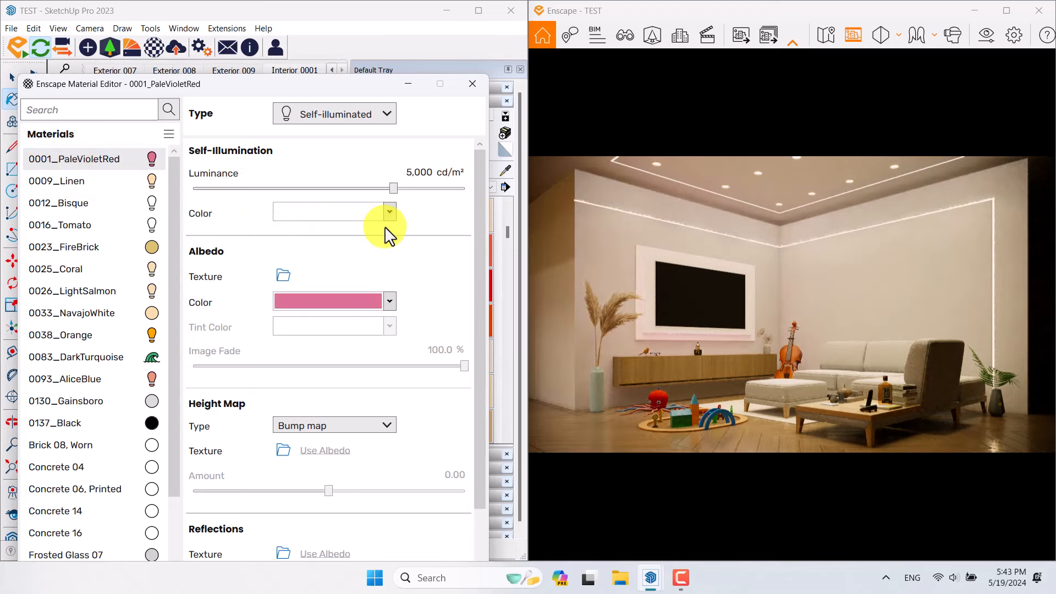
click(390, 301)
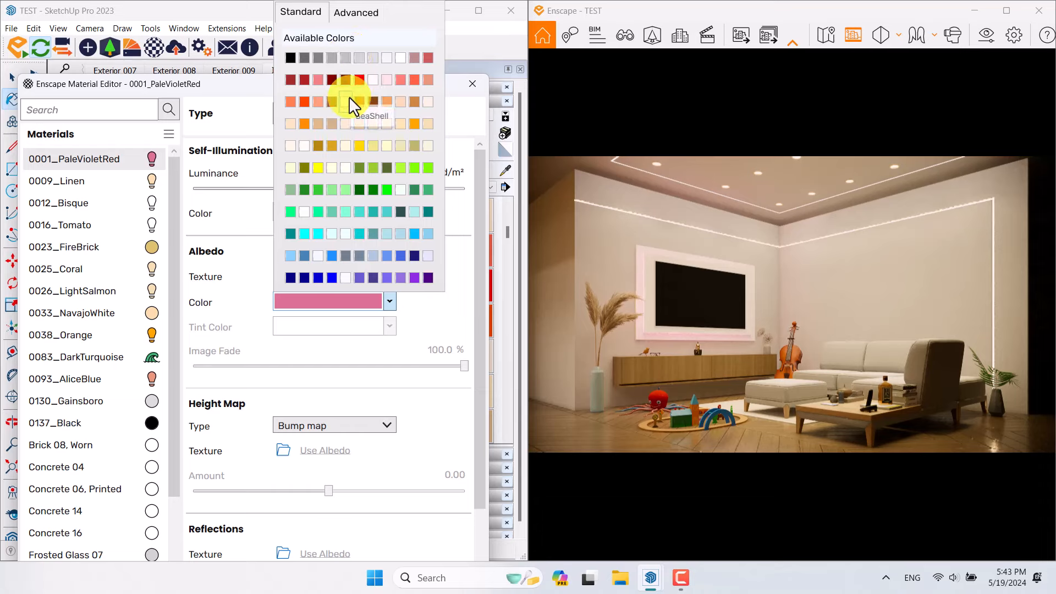
click(352, 12)
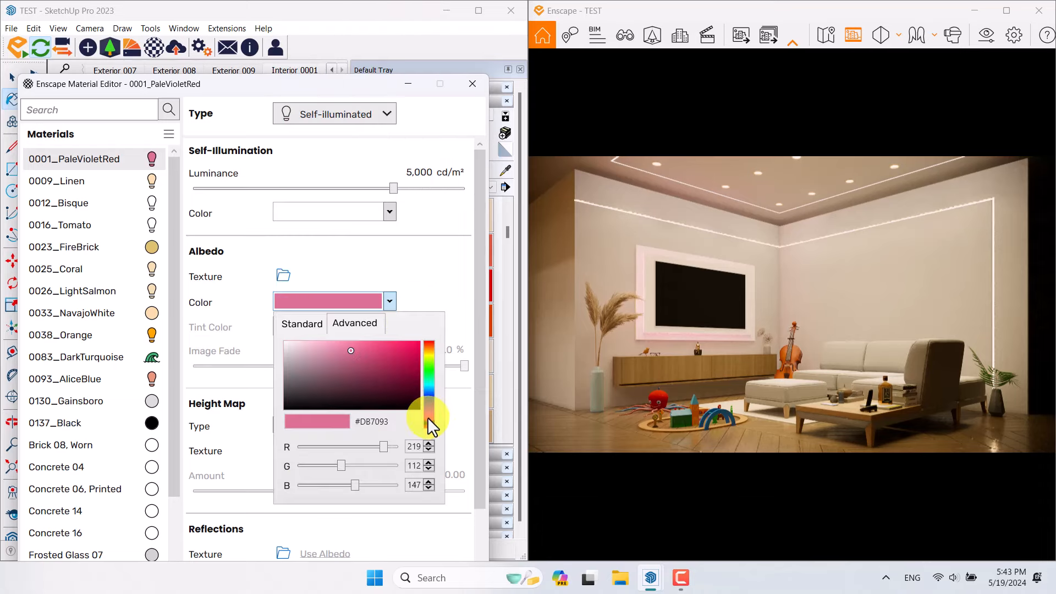
drag(427, 417, 431, 350)
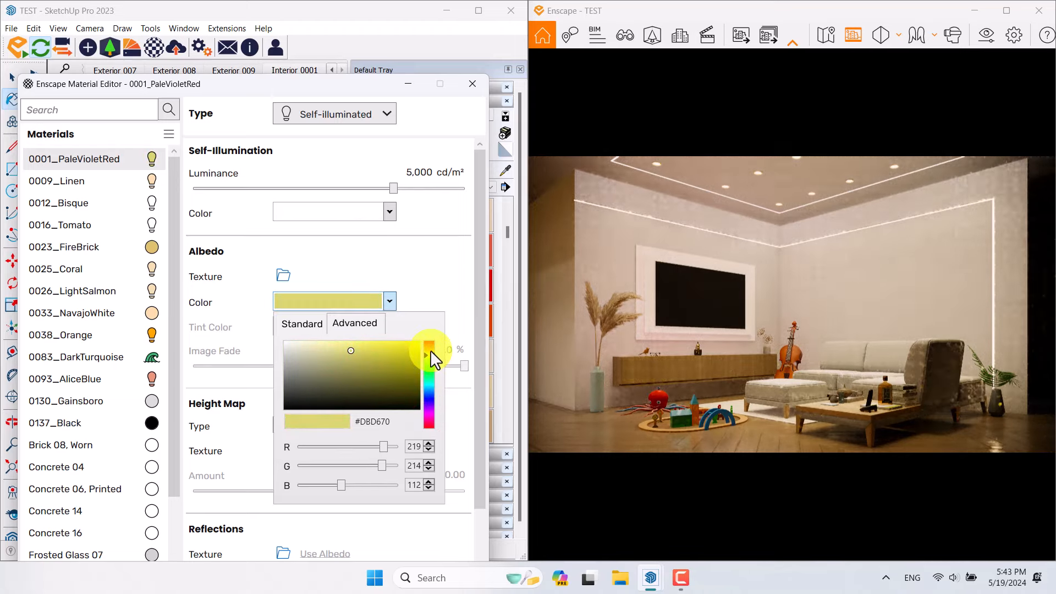
drag(350, 351, 321, 334)
drag(317, 333, 314, 332)
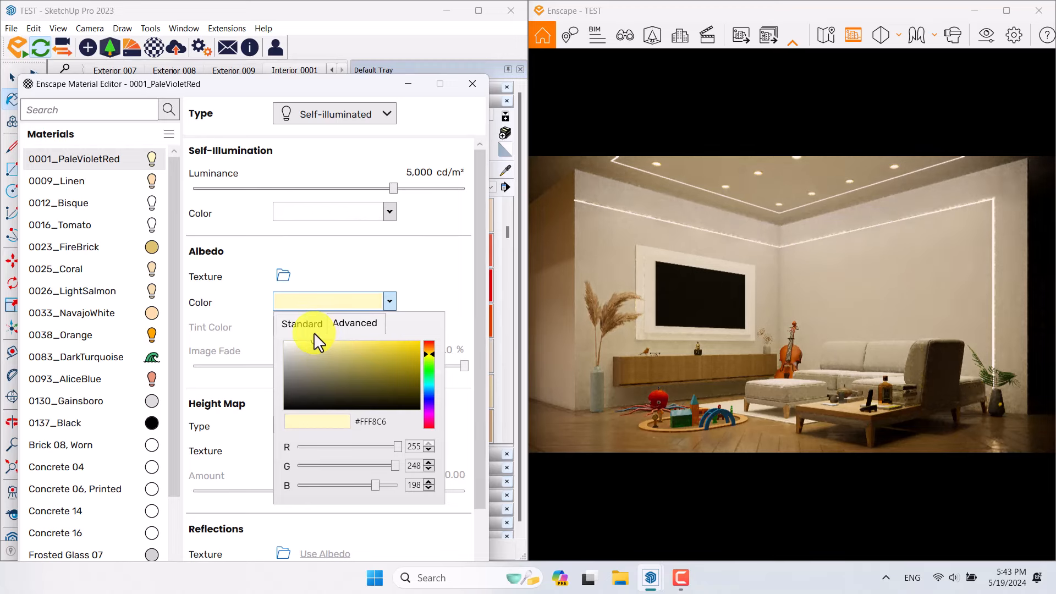
click(432, 275)
Set the luminance of the 0001_PaleVioletRed material to 4,400 cd/m²
click(421, 172)
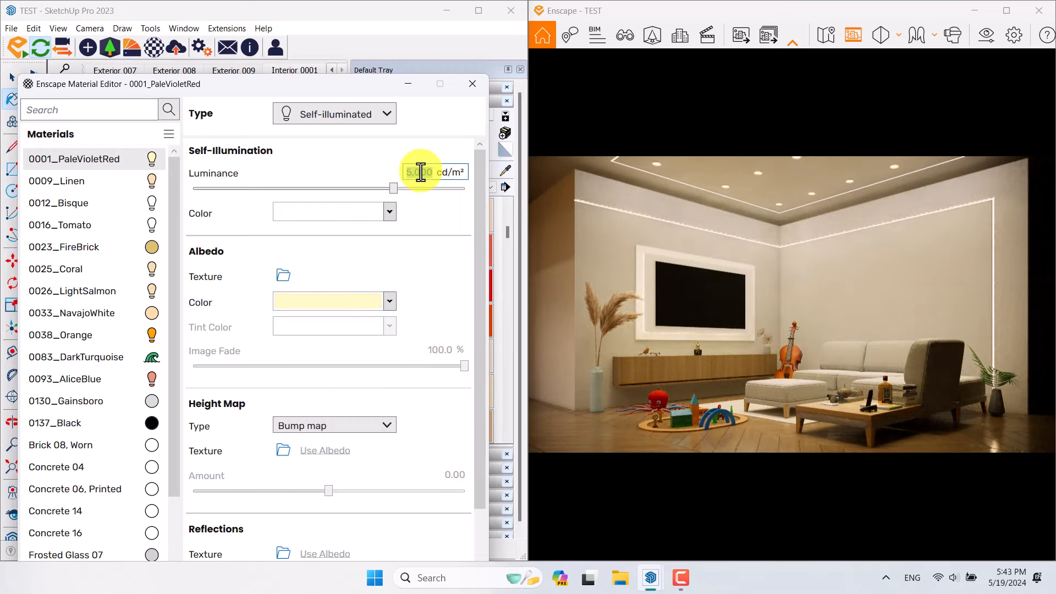
text(4400)
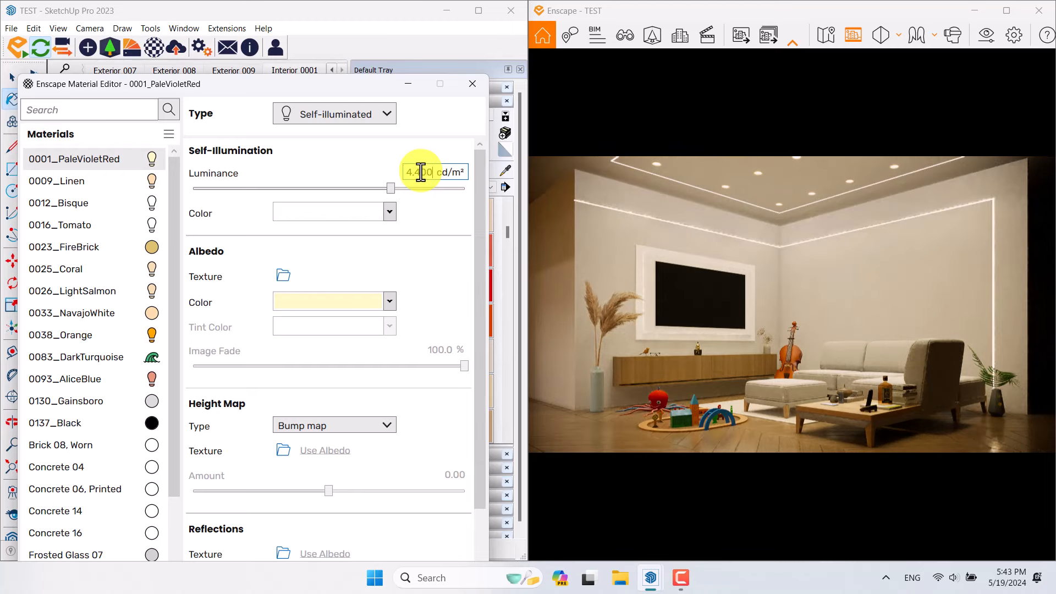
key(Return)
Copy the albedo colour #FFF8C7 of 0001_PaleVioletRed into its self-illumination colour
click(388, 301)
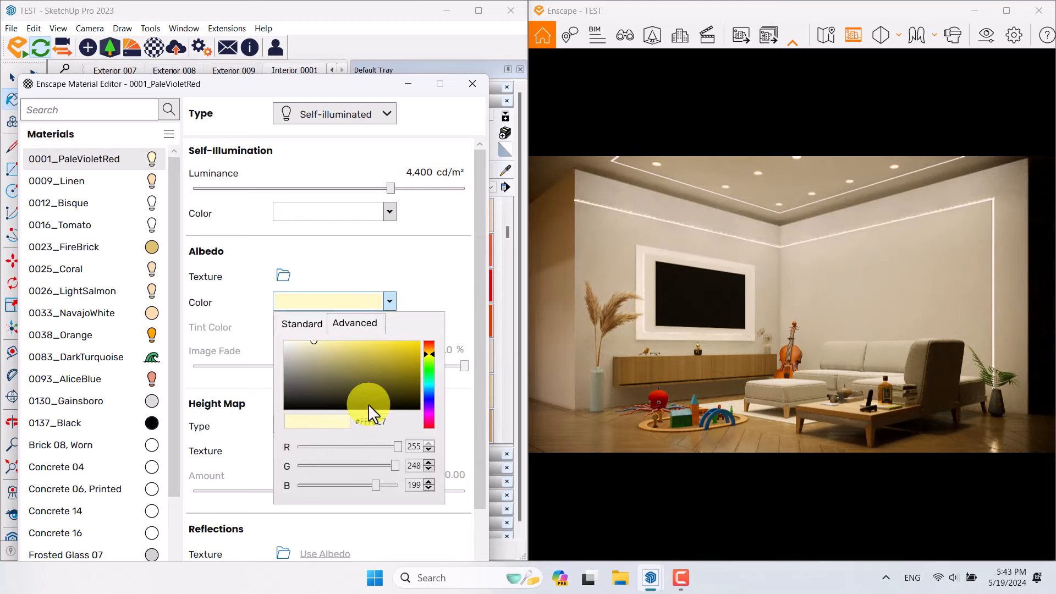
double_click(394, 422)
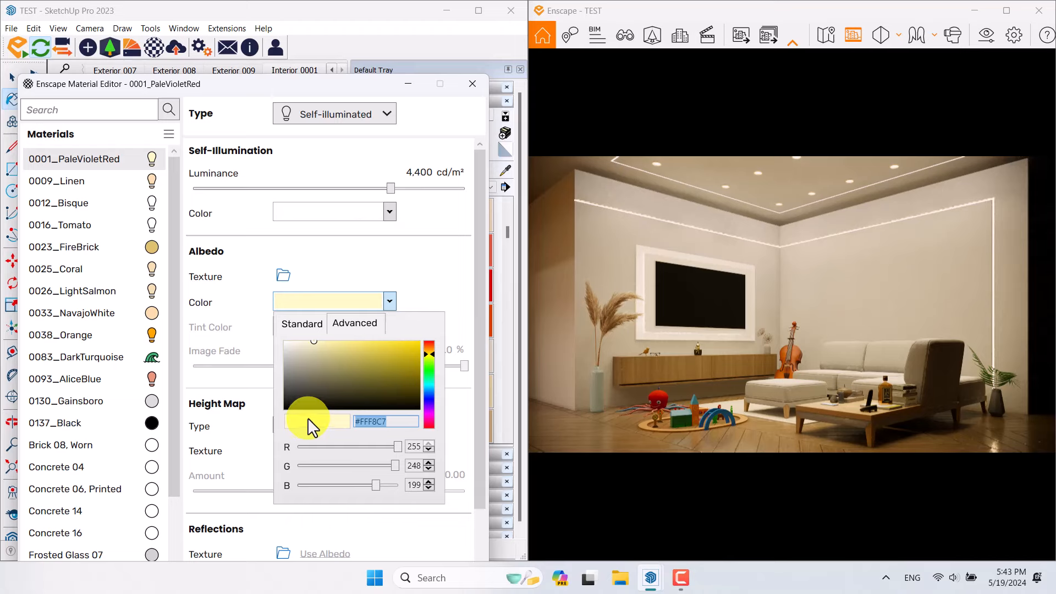
click(434, 254)
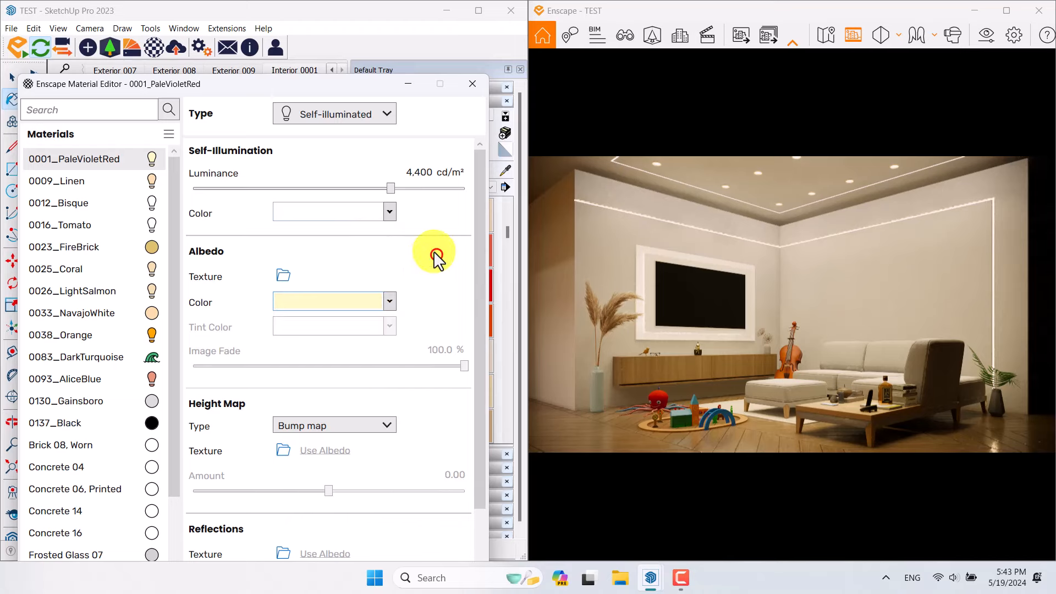
click(379, 212)
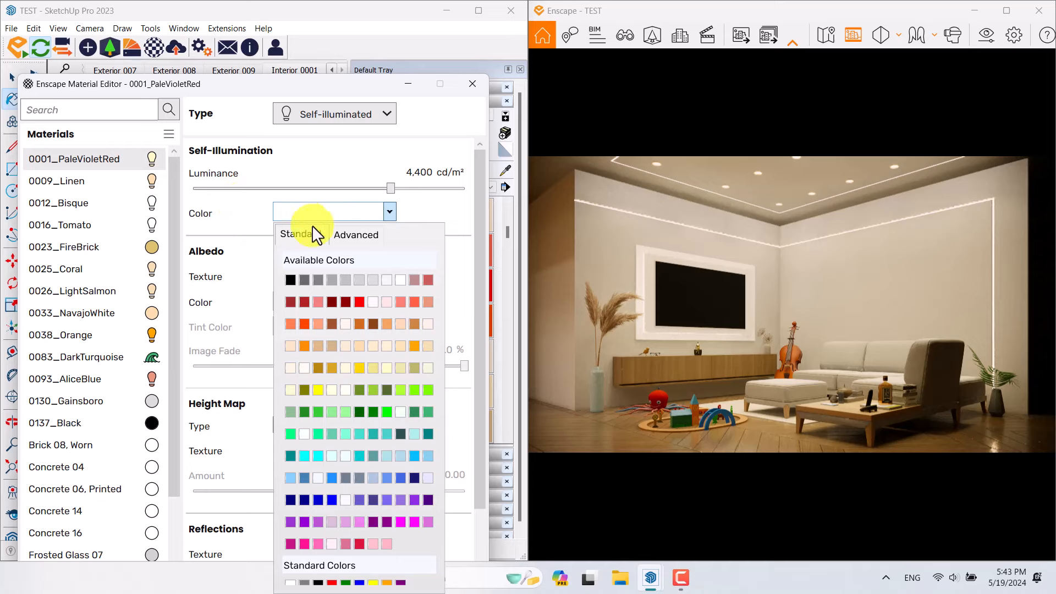
click(375, 240)
drag(392, 335, 304, 342)
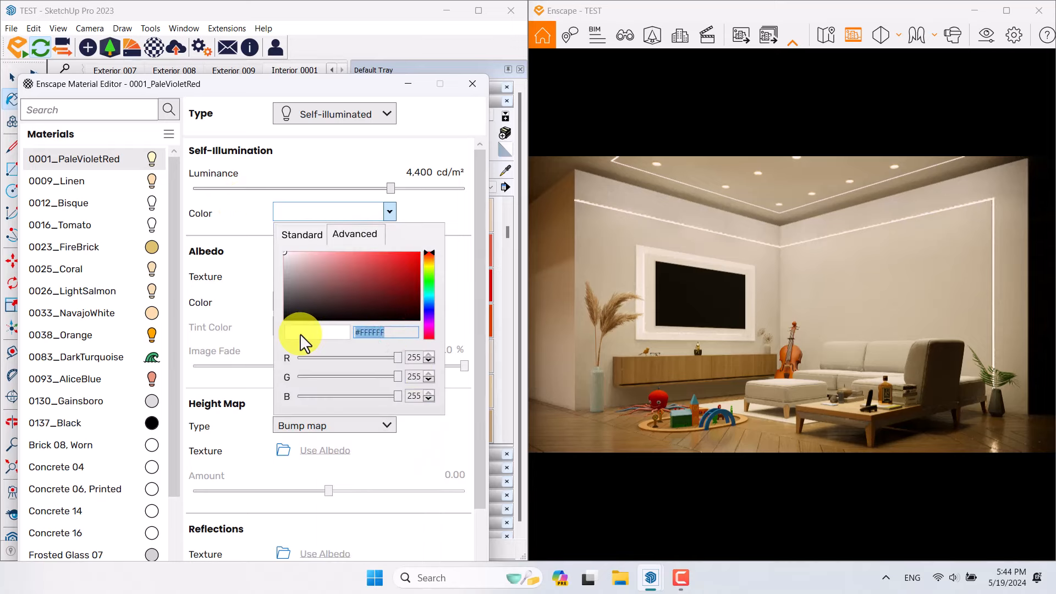
key(Return)
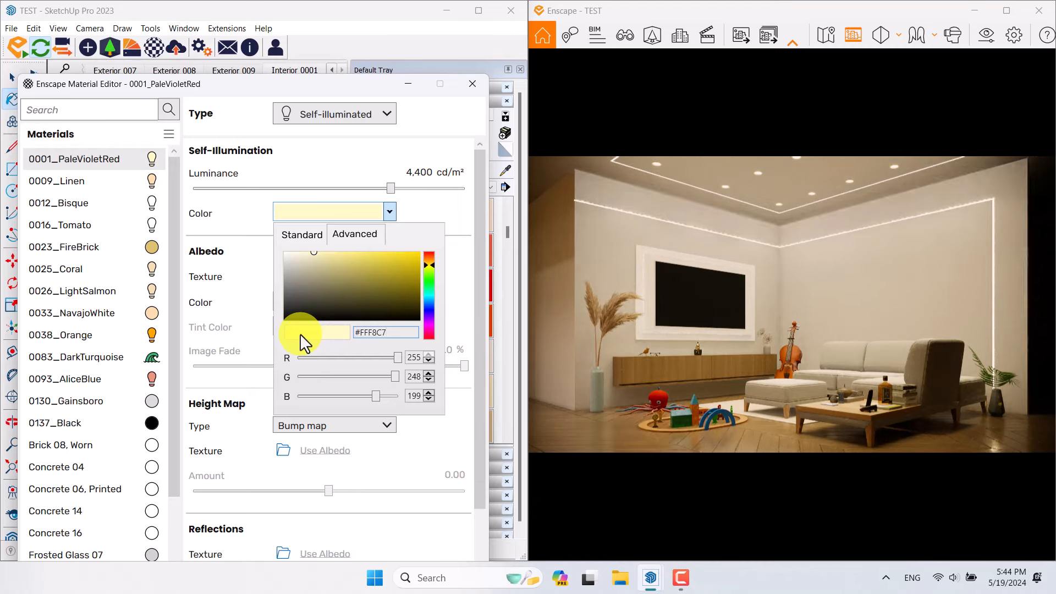
click(428, 208)
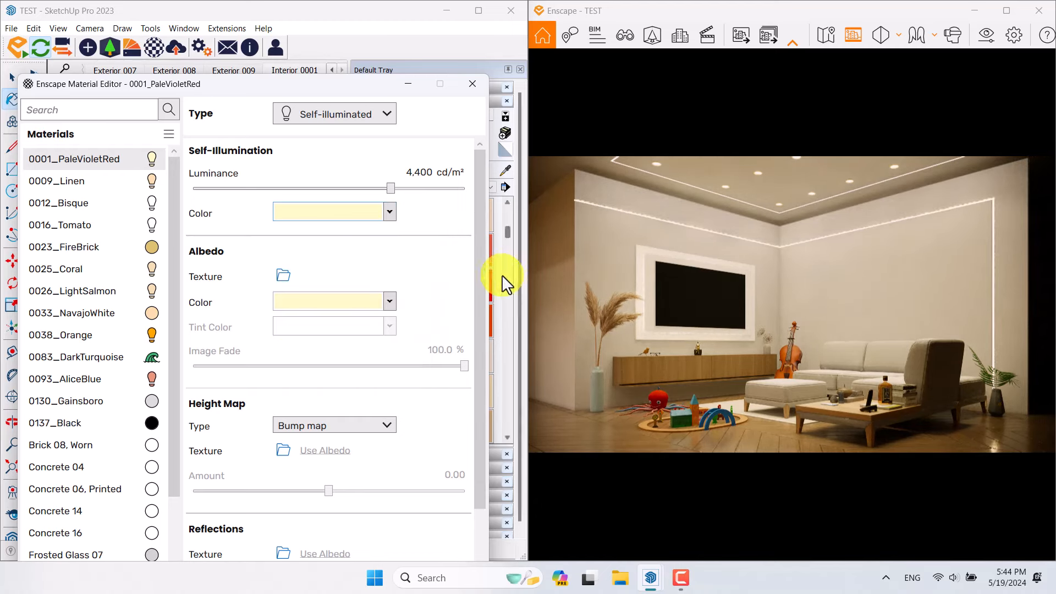
Sample the ceiling light strip's 0016_Tomato material and adjust its self-illumination luminance
drag(349, 90, 329, 413)
mouse_move(130, 226)
middle_down()
mouse_move(123, 179)
mouse_move(377, 288)
mouse_move(297, 217)
middle_up()
click(505, 170)
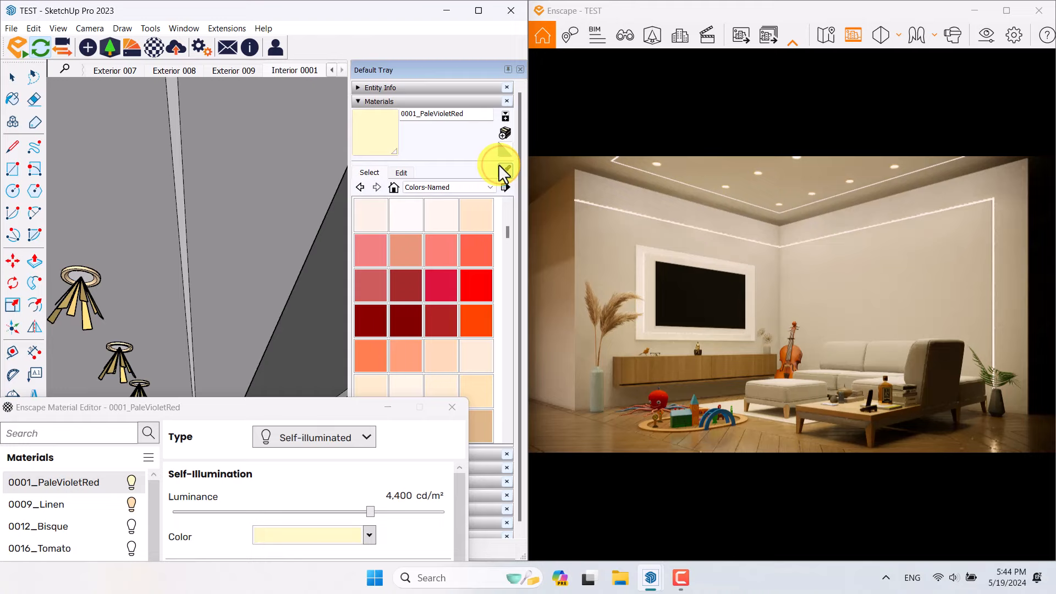
click(184, 231)
drag(223, 410, 260, 106)
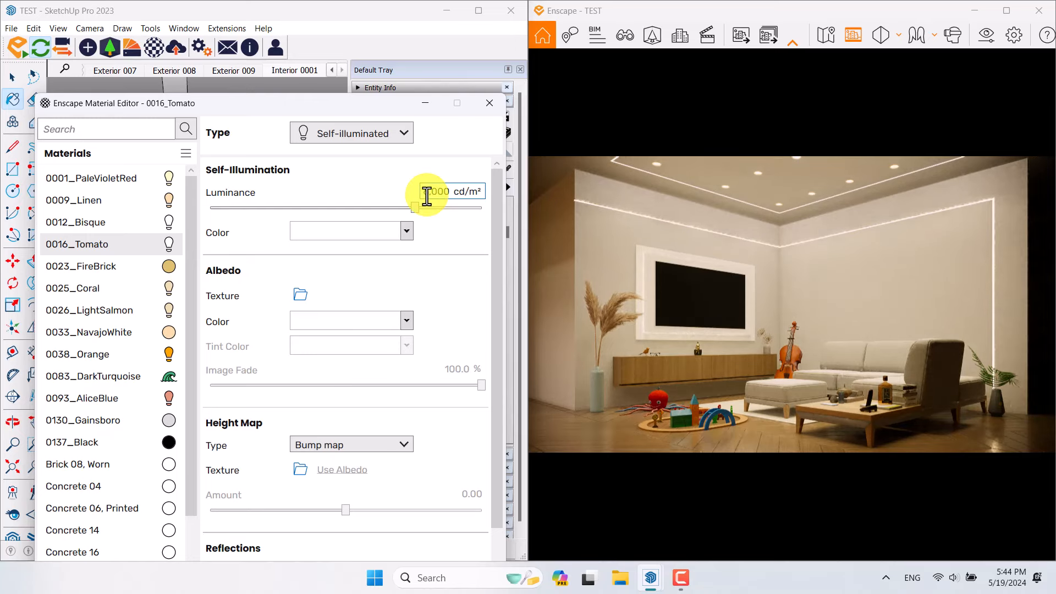
key(Return)
Sample the 0023_FireBrick material from the ceiling downlight's light cone and bring it up for editing in the Enscape Material Editor
mouse_move(351, 107)
mouse_down()
mouse_move(358, 338)
mouse_move(343, 510)
mouse_up()
click(505, 171)
mouse_move(121, 411)
middle_down()
mouse_move(229, 309)
mouse_move(273, 341)
middle_up()
scroll(335, 236, up, 2)
click(335, 201)
scroll(324, 217, up, 1)
mouse_move(265, 232)
middle_down()
mouse_move(143, 250)
mouse_move(190, 300)
mouse_move(243, 312)
middle_up()
scroll(253, 229, up, 1)
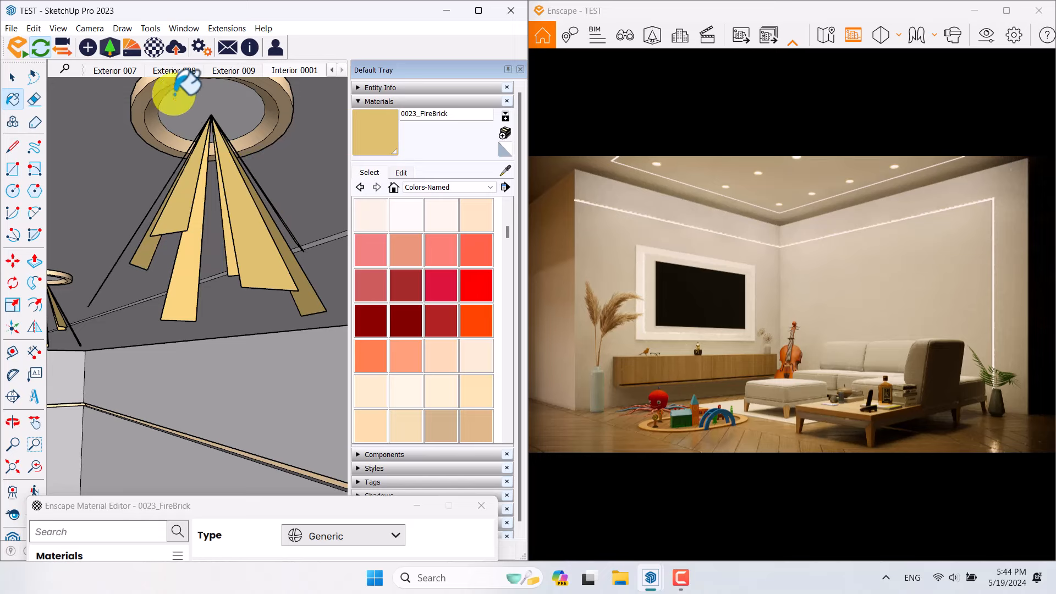
mouse_move(199, 510)
mouse_down()
mouse_move(214, 141)
mouse_move(181, 118)
mouse_up()
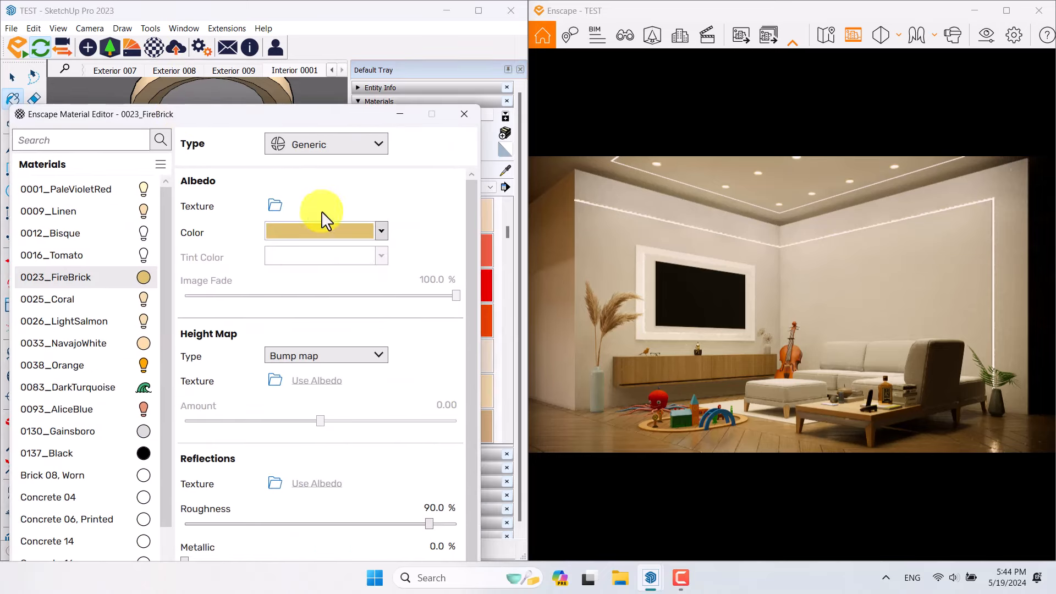
Change the albedo colour of the 0023_FireBrick material to white, #FFFFFF, and close the material editor
click(348, 227)
mouse_move(345, 283)
mouse_down()
mouse_move(316, 294)
mouse_move(224, 254)
mouse_move(294, 311)
mouse_move(302, 337)
mouse_move(391, 316)
mouse_move(332, 302)
mouse_move(374, 301)
mouse_move(328, 299)
mouse_move(369, 302)
mouse_move(324, 318)
mouse_move(391, 283)
mouse_move(421, 315)
mouse_move(420, 275)
mouse_up()
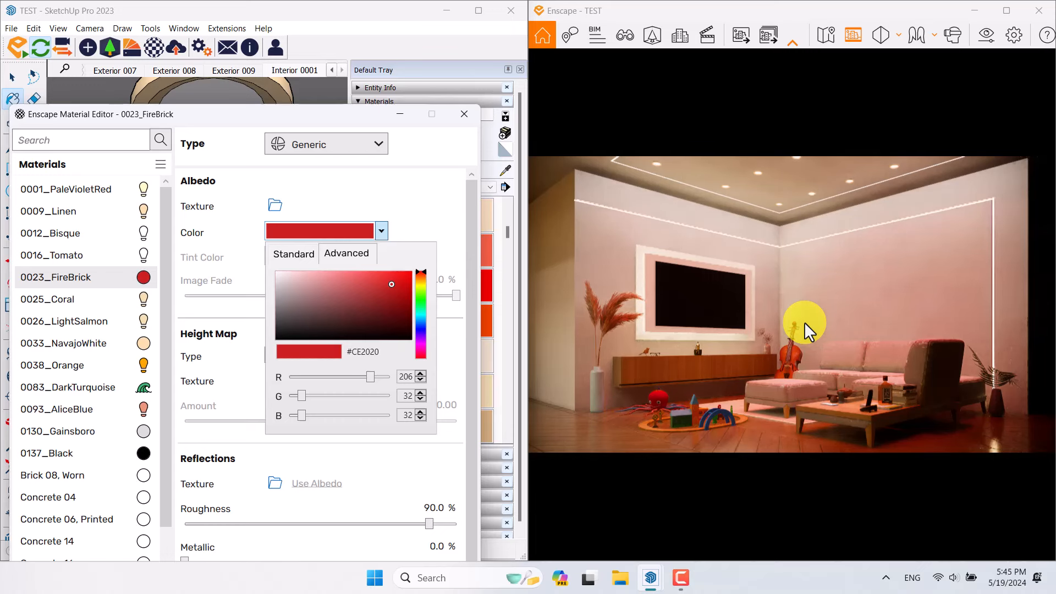
drag(387, 283, 235, 247)
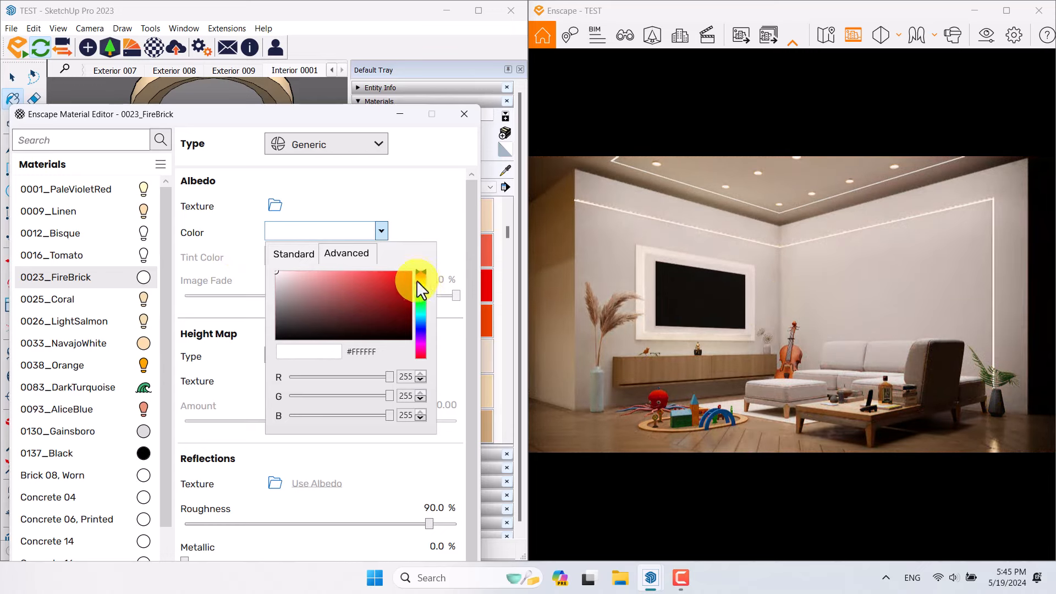
click(437, 226)
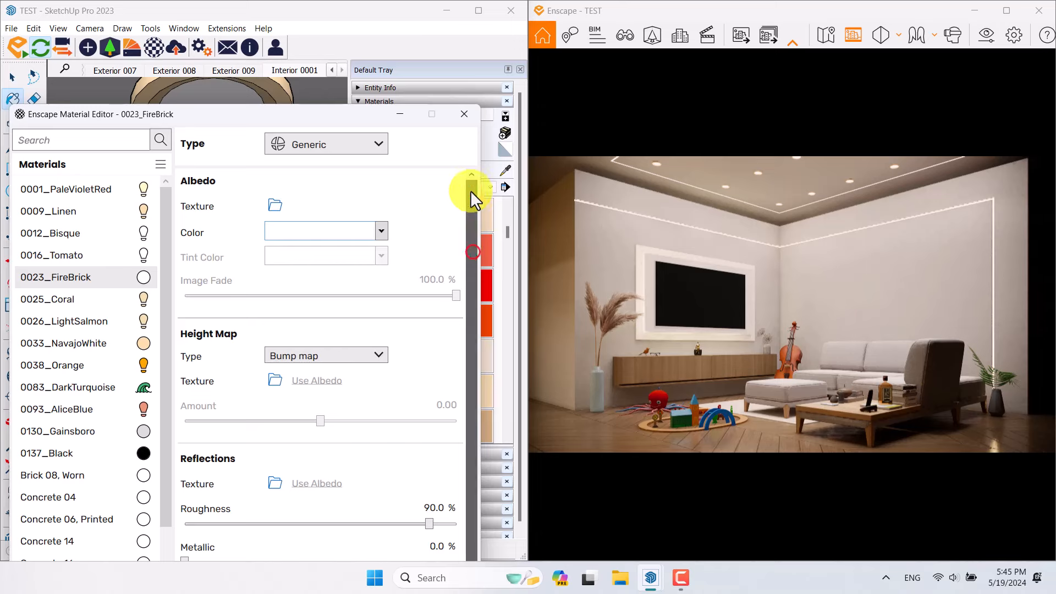
click(464, 115)
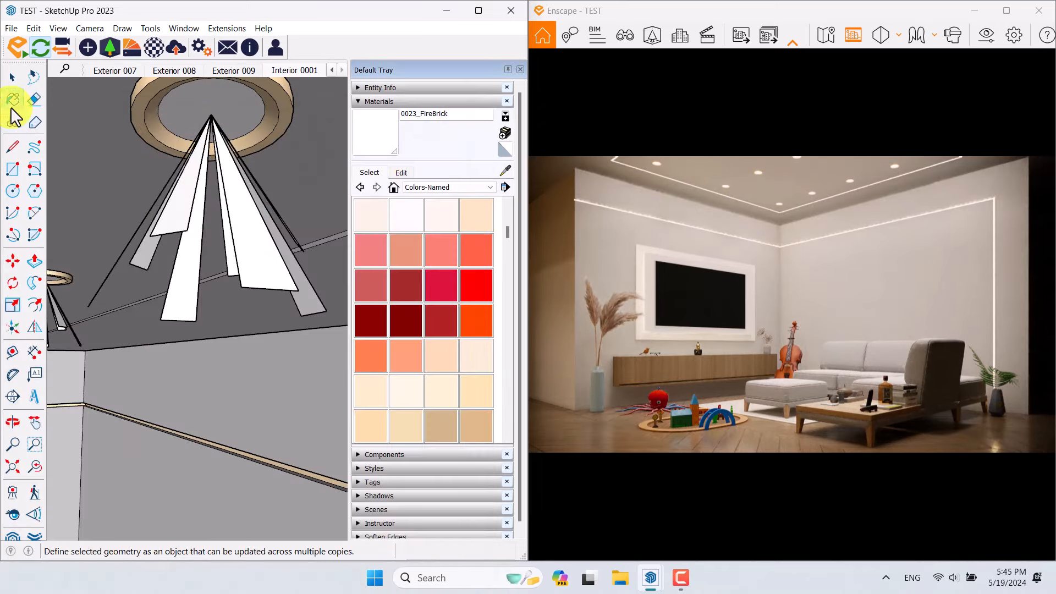
Set the luminous intensity of the ceiling downlight's IES spot to 3,000 cd and return to the Interior 0001 scene
click(12, 77)
click(235, 189)
click(89, 51)
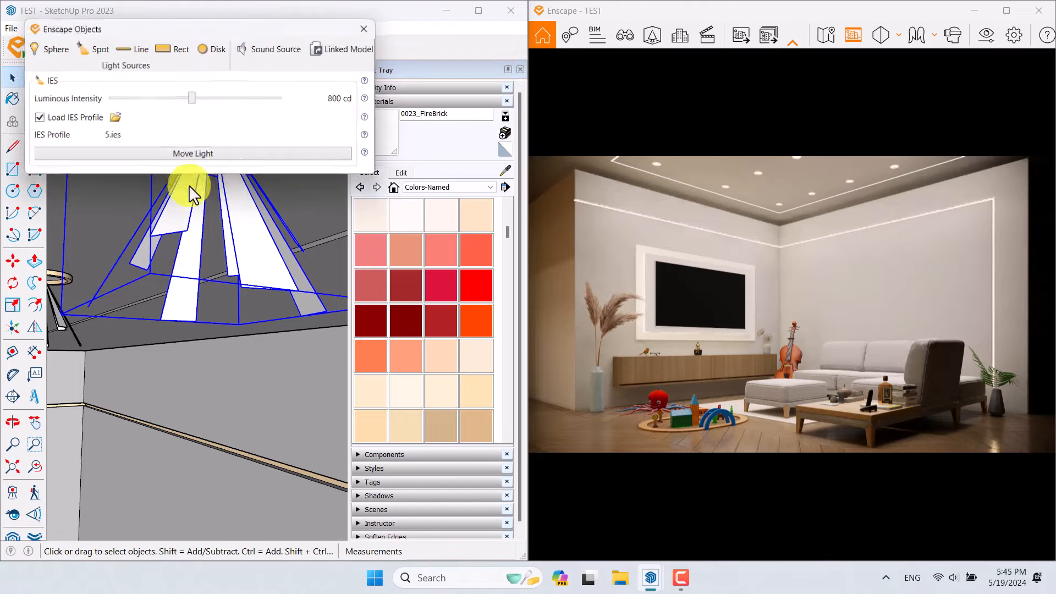
drag(196, 101, 219, 100)
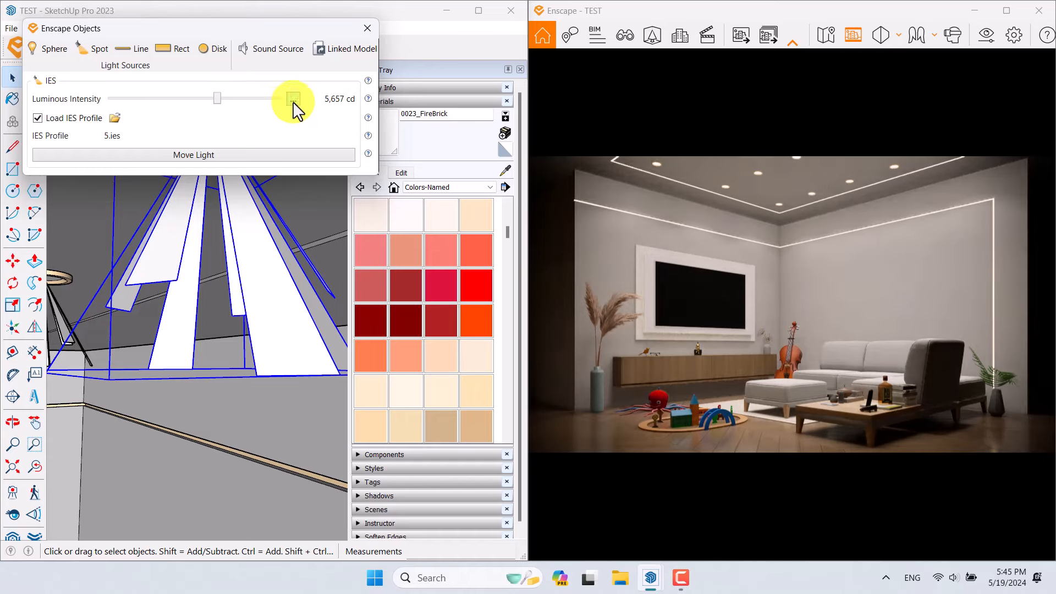
click(293, 100)
click(315, 127)
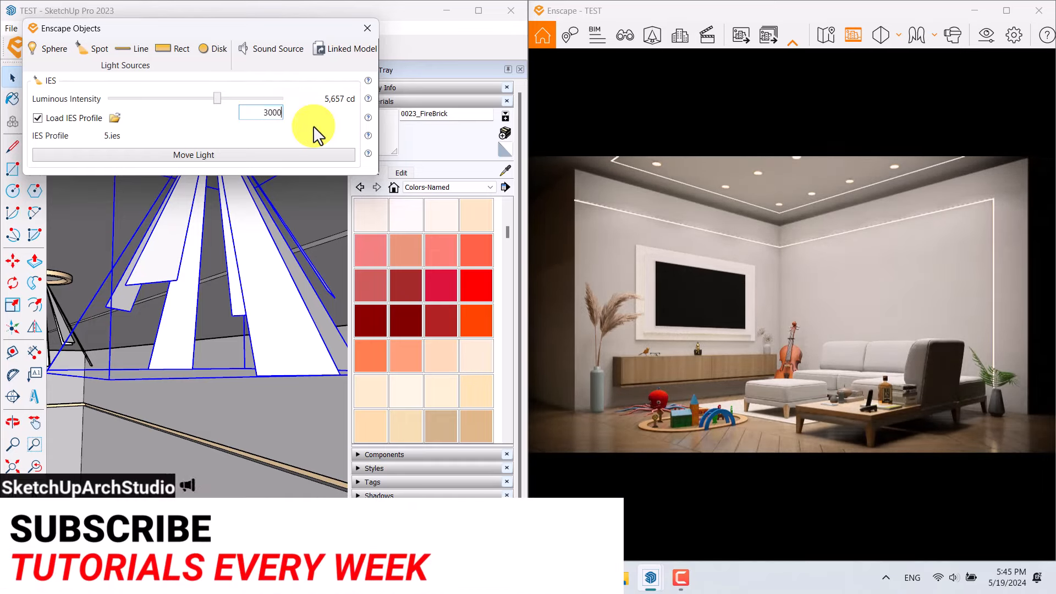
key(Return)
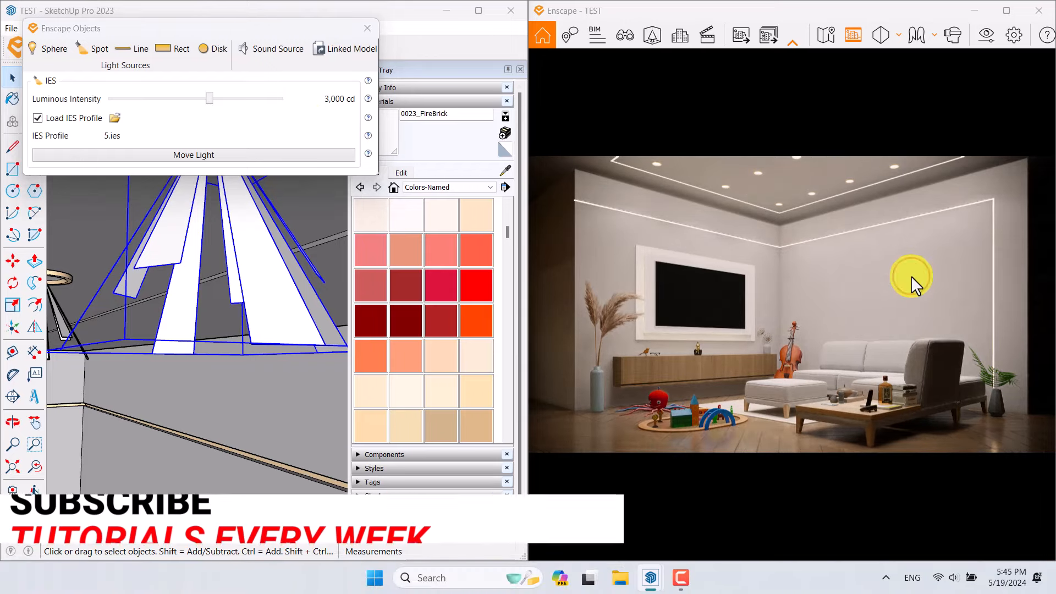
click(367, 28)
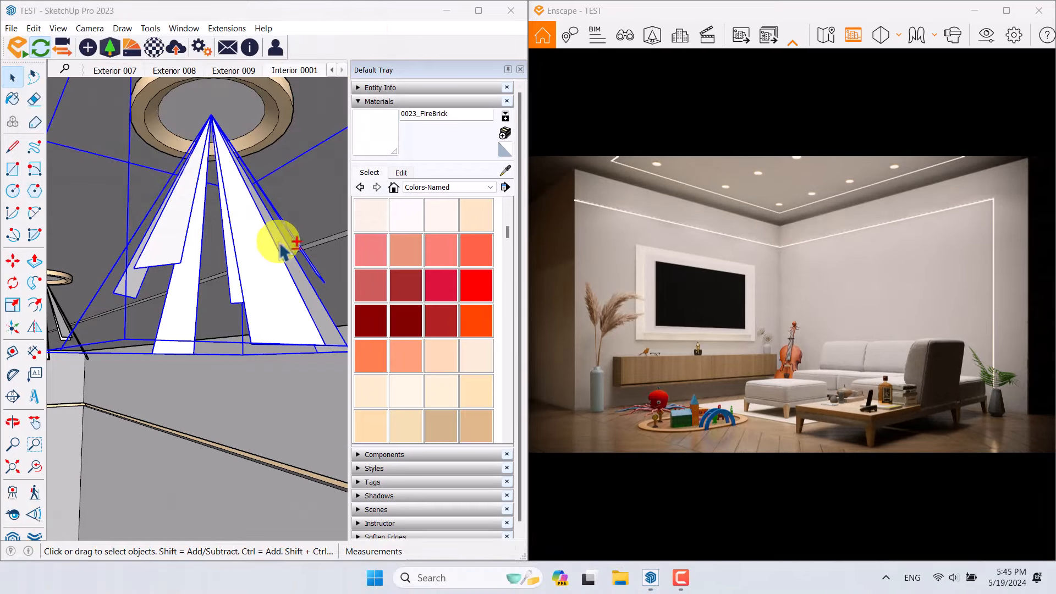
click(296, 71)
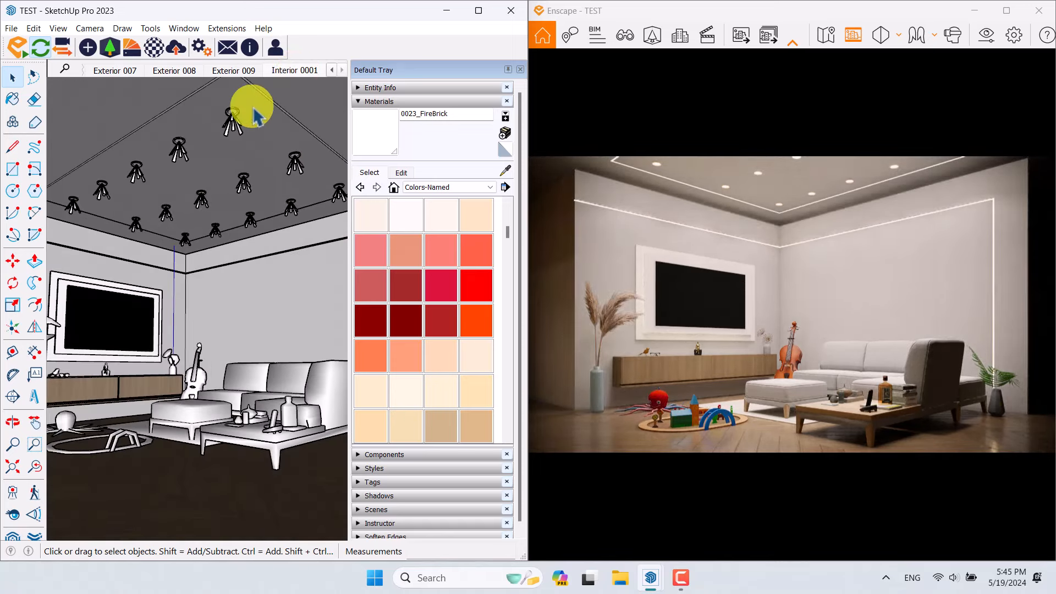
Raise the artificial light brightness to 144% in the Enscape visual settings
click(986, 36)
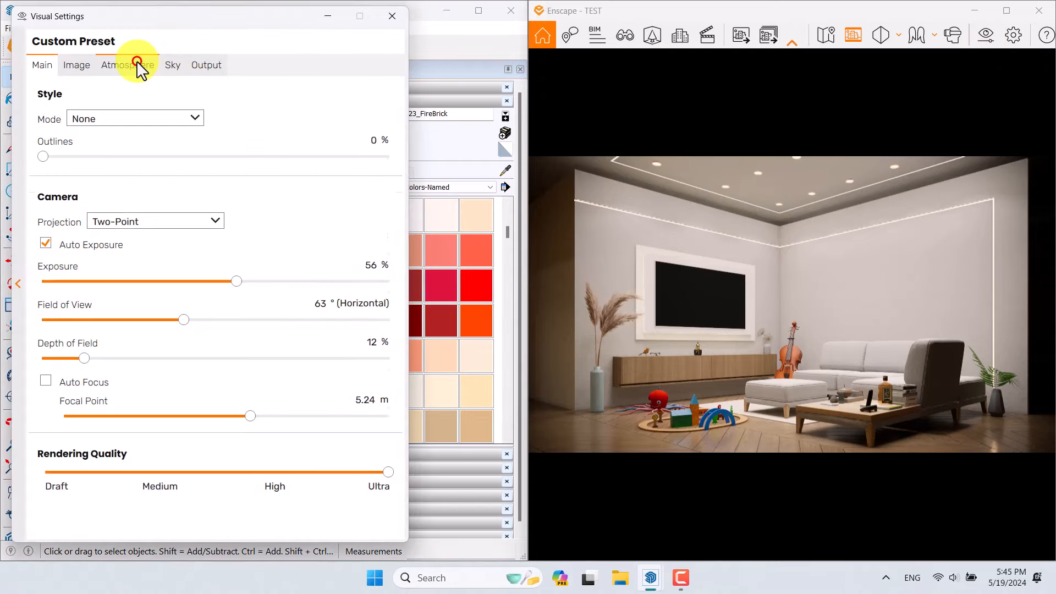
click(137, 65)
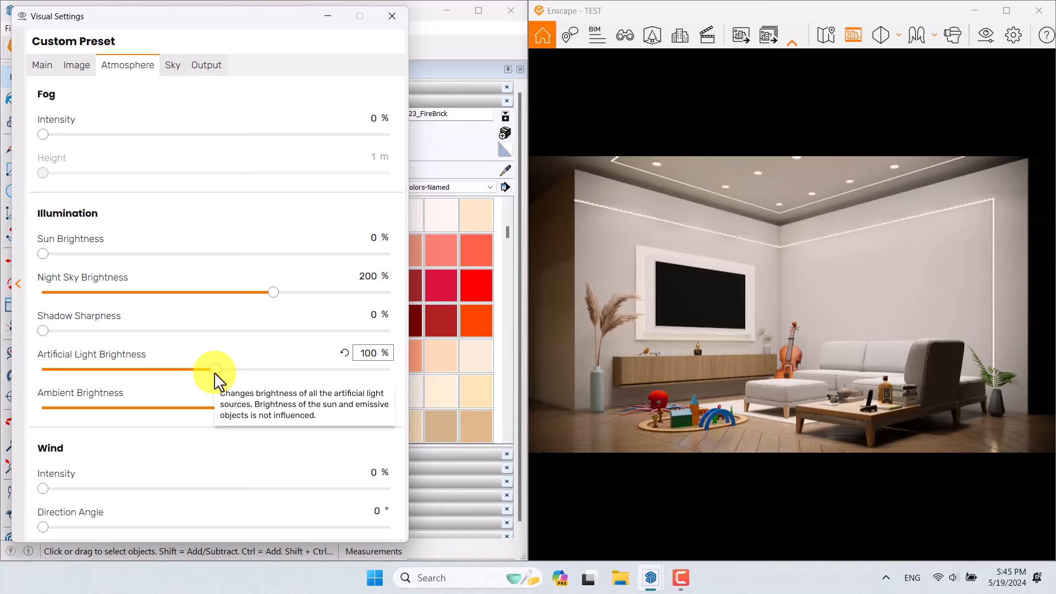
drag(215, 373, 292, 371)
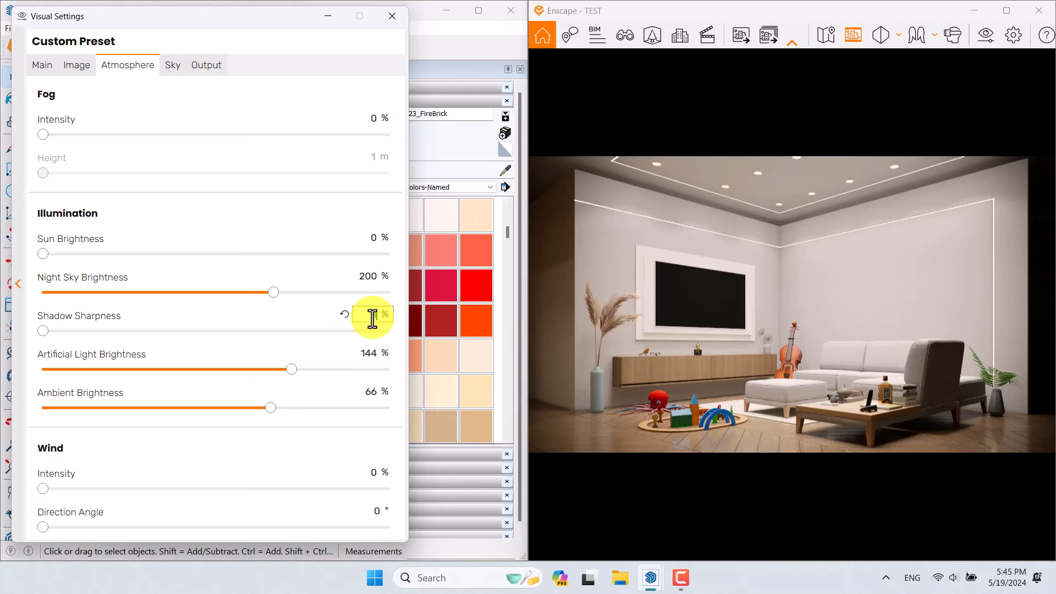
Set the image colour temperature to 4,200 K and the saturation to 108%, and close the visual settings
click(79, 66)
drag(131, 272, 124, 272)
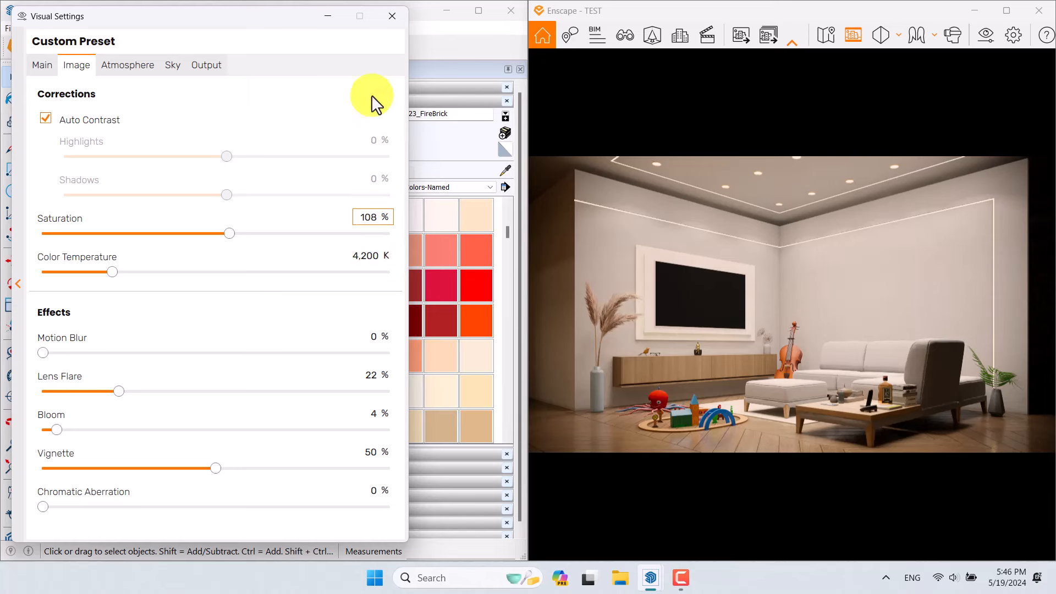
click(391, 27)
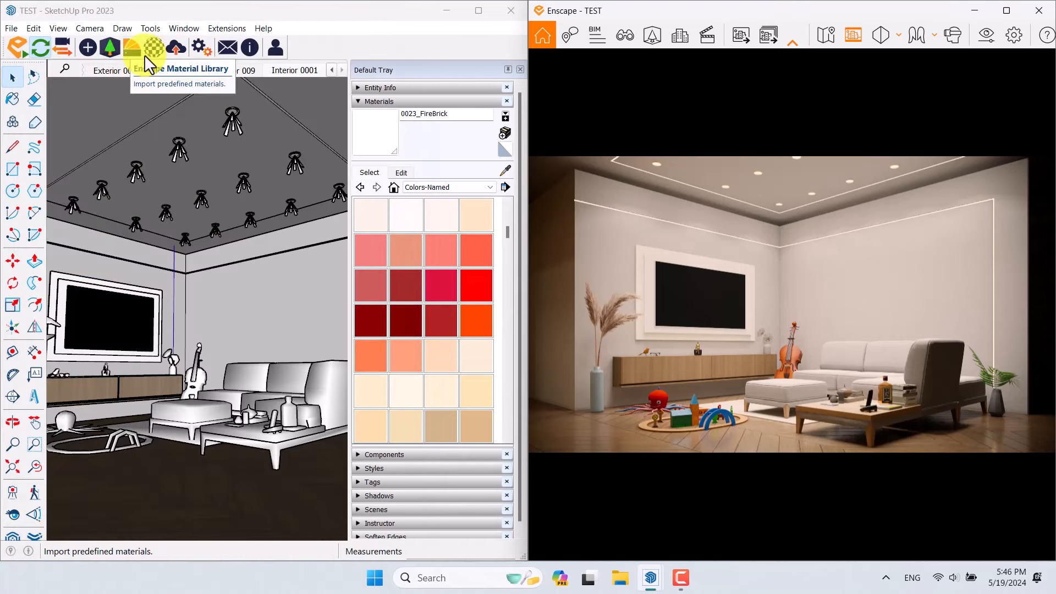
Sample the wall's Plaster 03 material and set its normal map intensity to 156%
click(153, 49)
drag(229, 117, 226, 509)
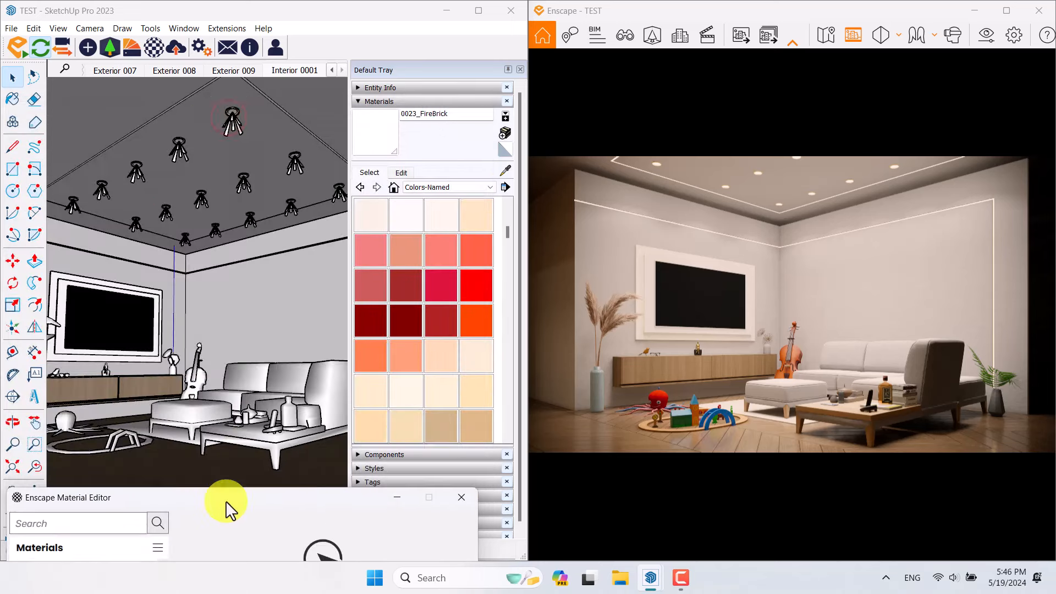
click(505, 170)
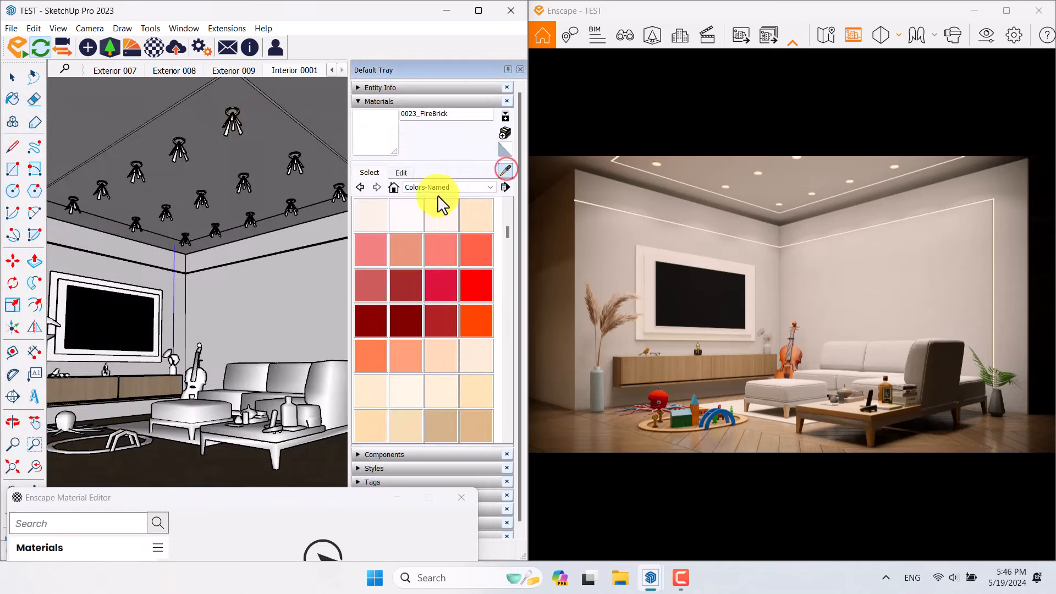
click(229, 300)
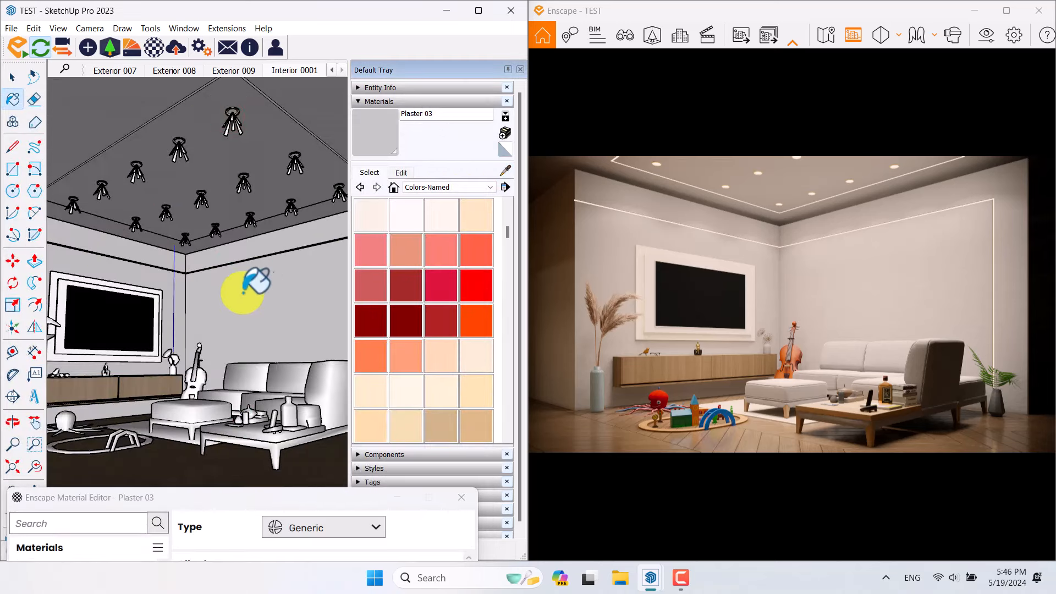
drag(246, 500, 234, 150)
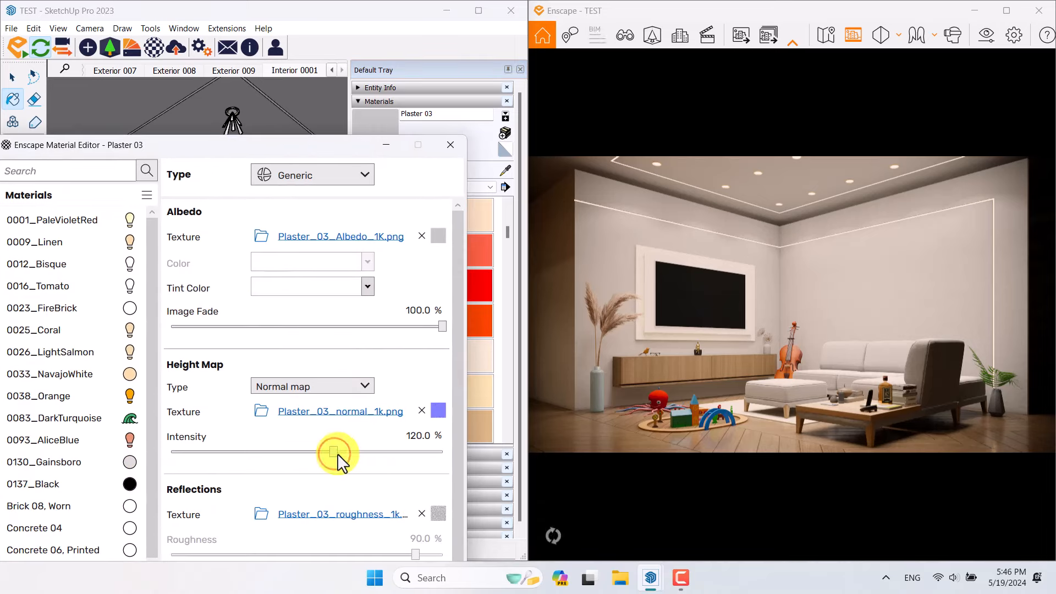
drag(334, 452, 386, 459)
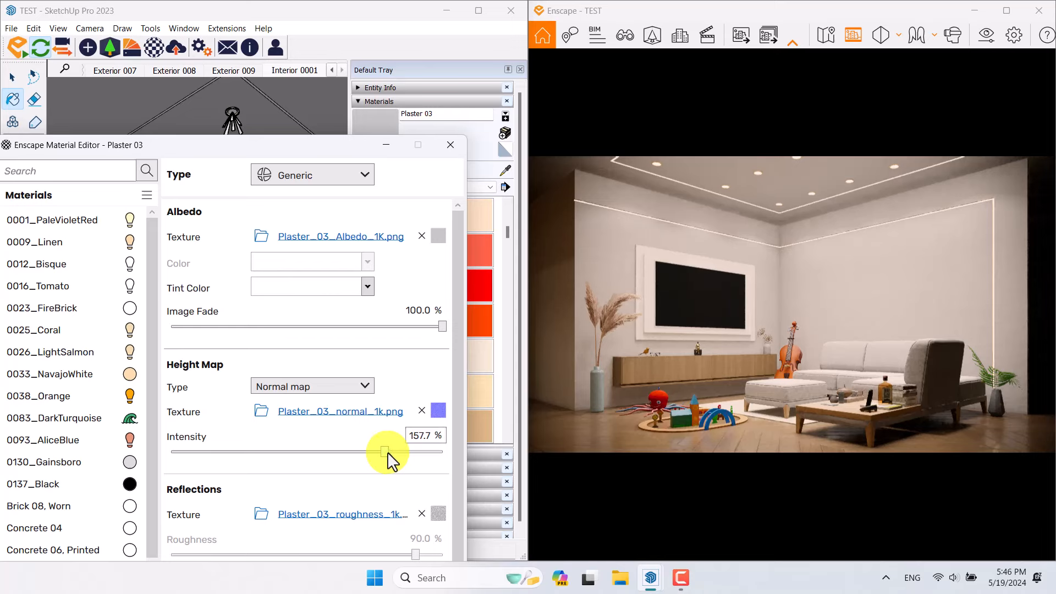
click(418, 438)
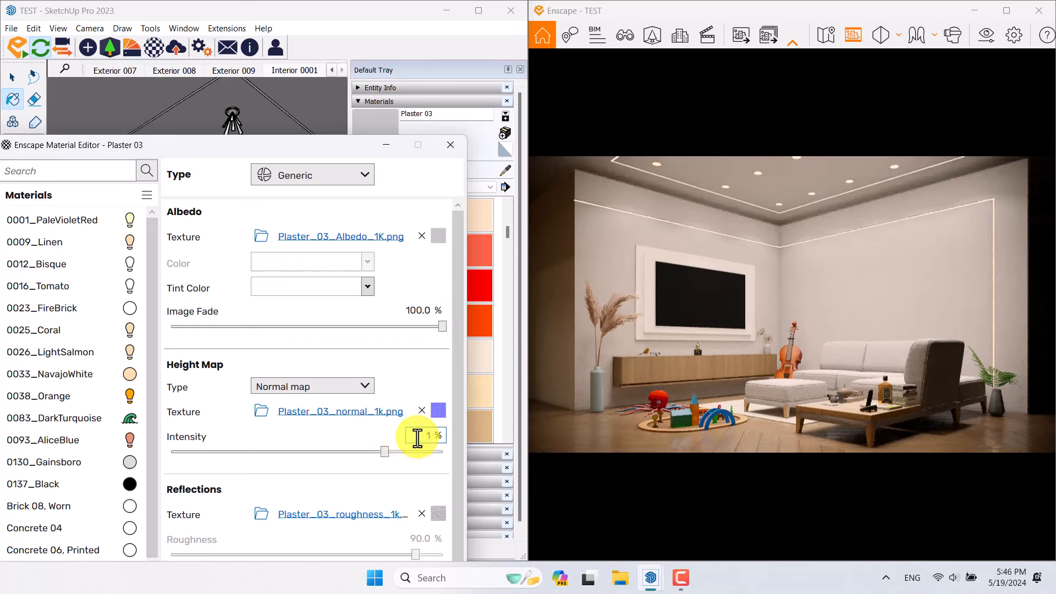
text(156)
key(Return)
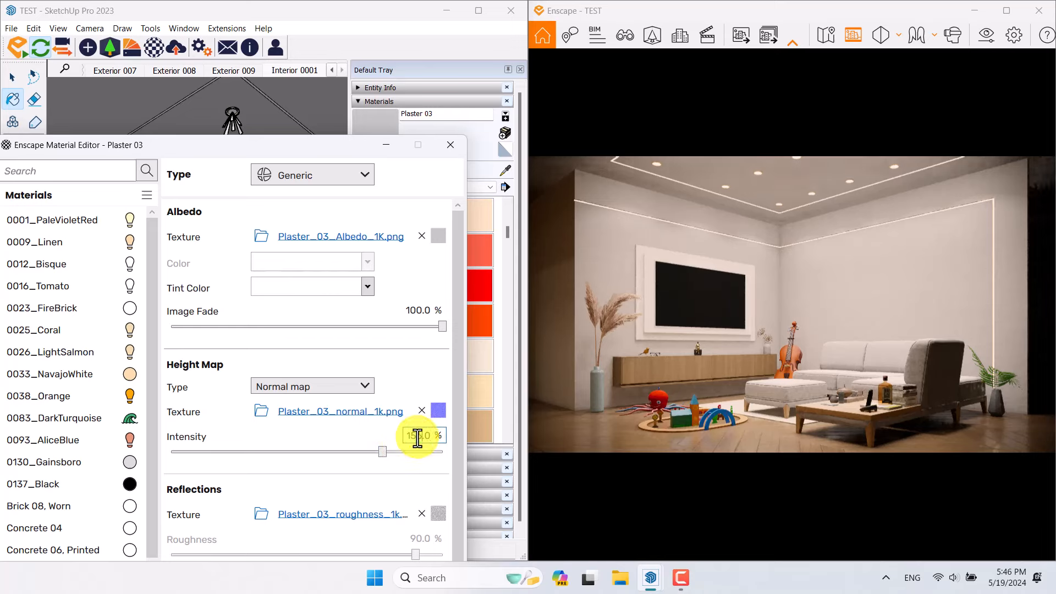
Set the image fade of the Plaster 03 albedo texture to 94%
click(411, 309)
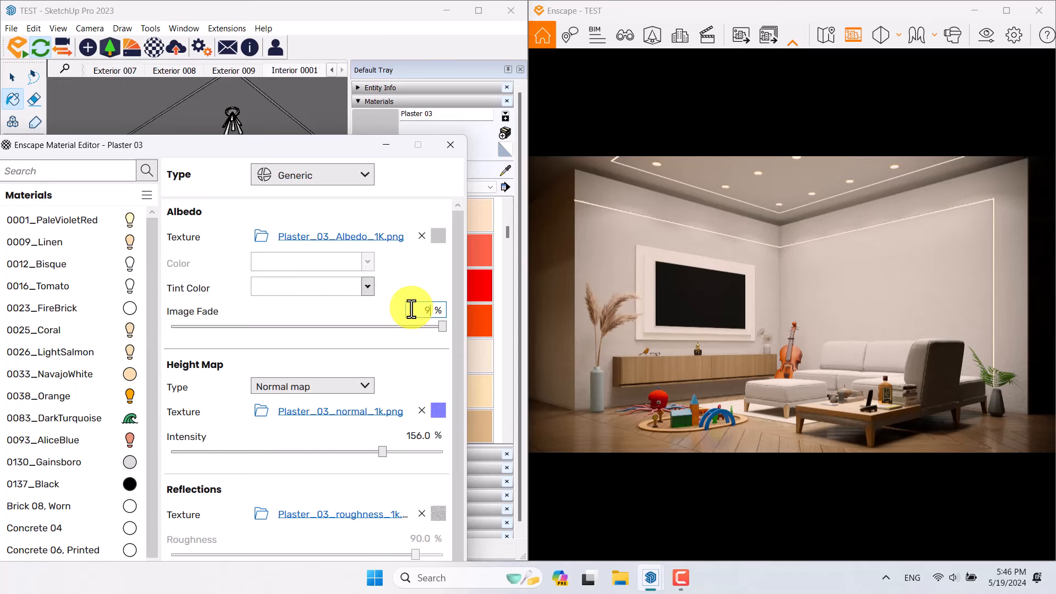
text(94)
key(Return)
Rotate the Plaster 03 albedo texture by 30° and close the material editor
click(439, 234)
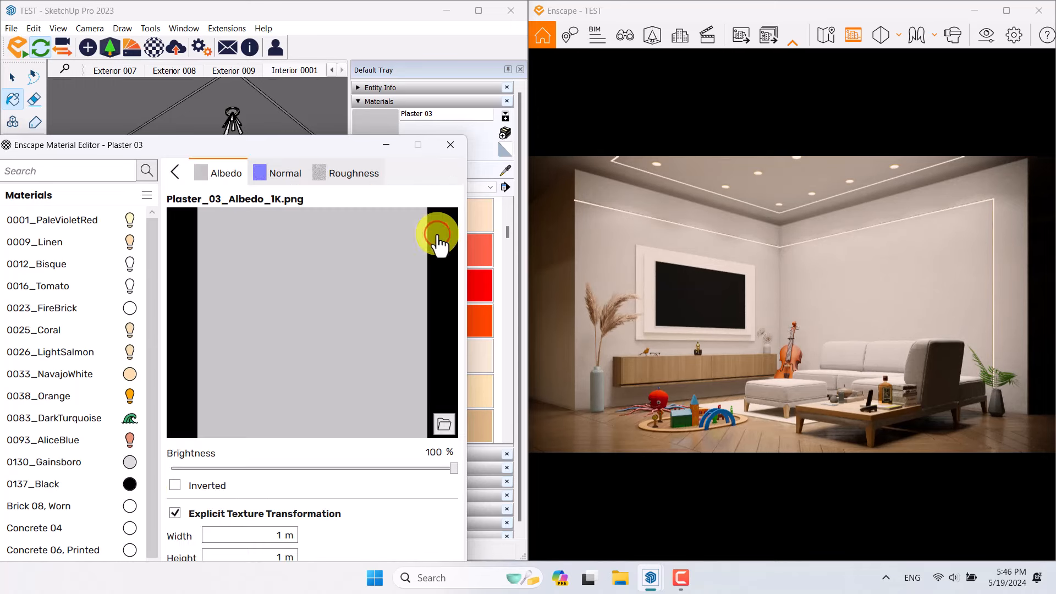
click(423, 516)
drag(328, 144, 329, 76)
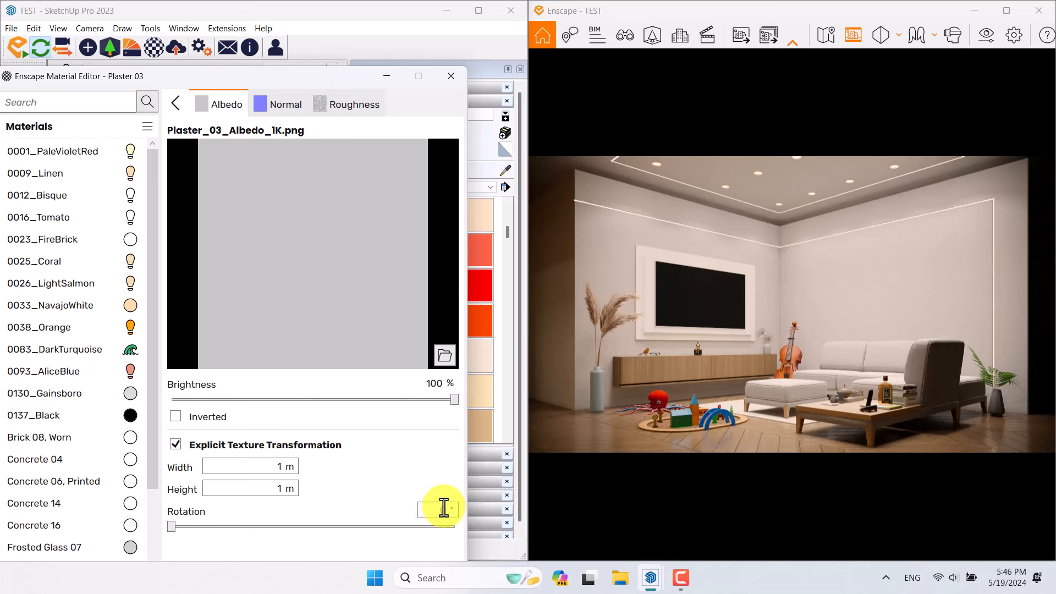
key(Return)
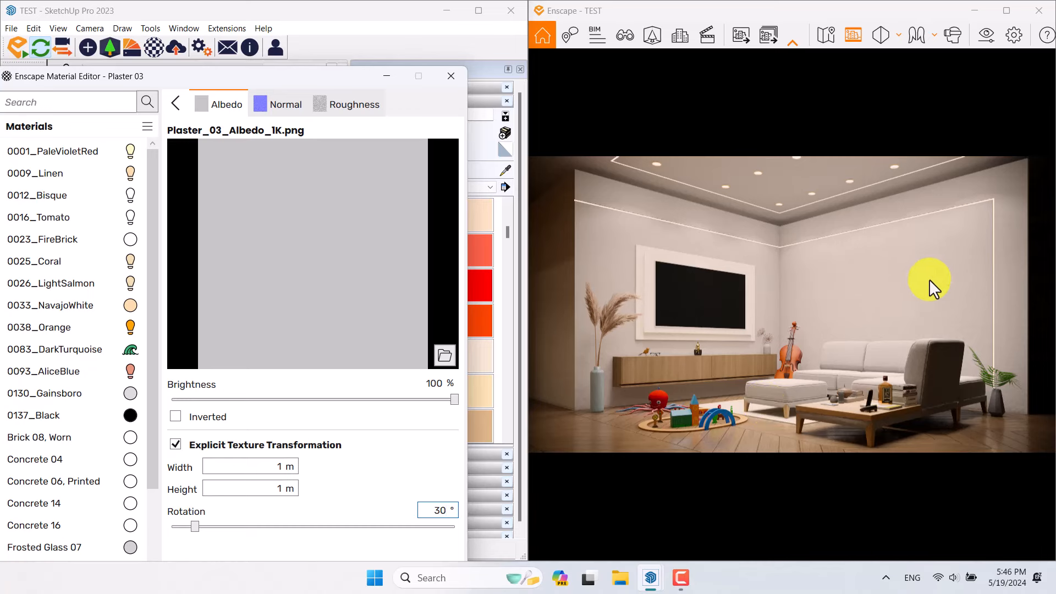
click(452, 76)
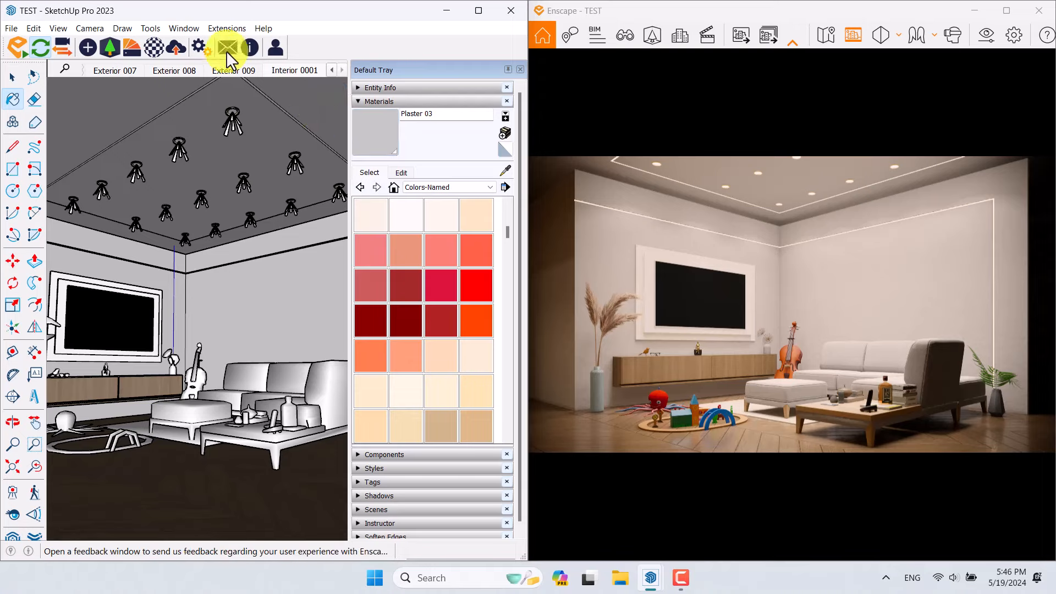
Open the Enscape Material Editor and sample the material of the white panel framing the TV
click(153, 50)
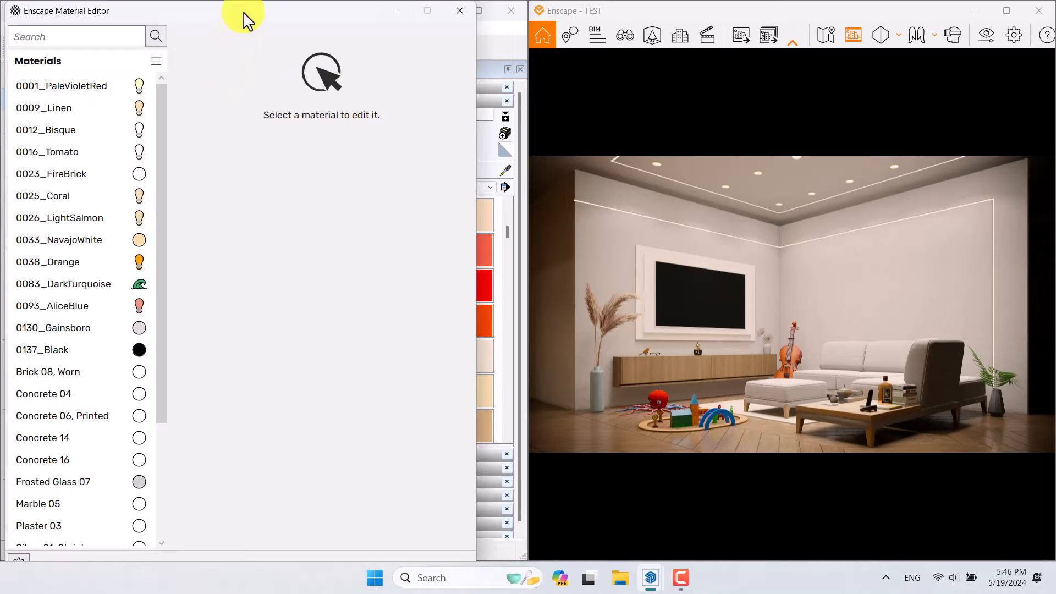
drag(243, 19, 236, 420)
click(505, 170)
scroll(211, 321, up, 2)
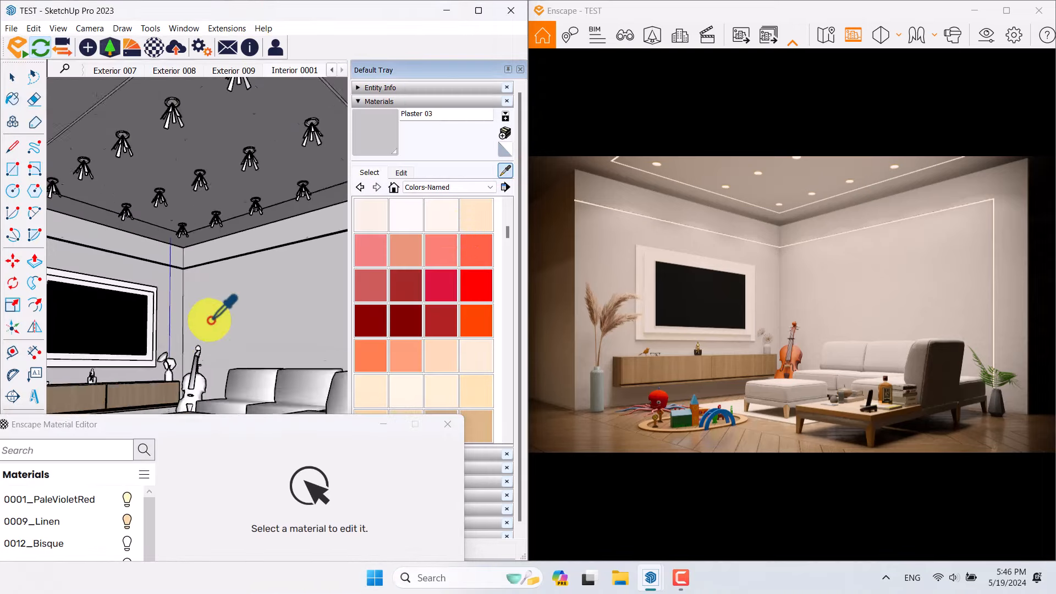
shift+middle_drag(210, 320, 280, 311)
scroll(110, 294, up, 3)
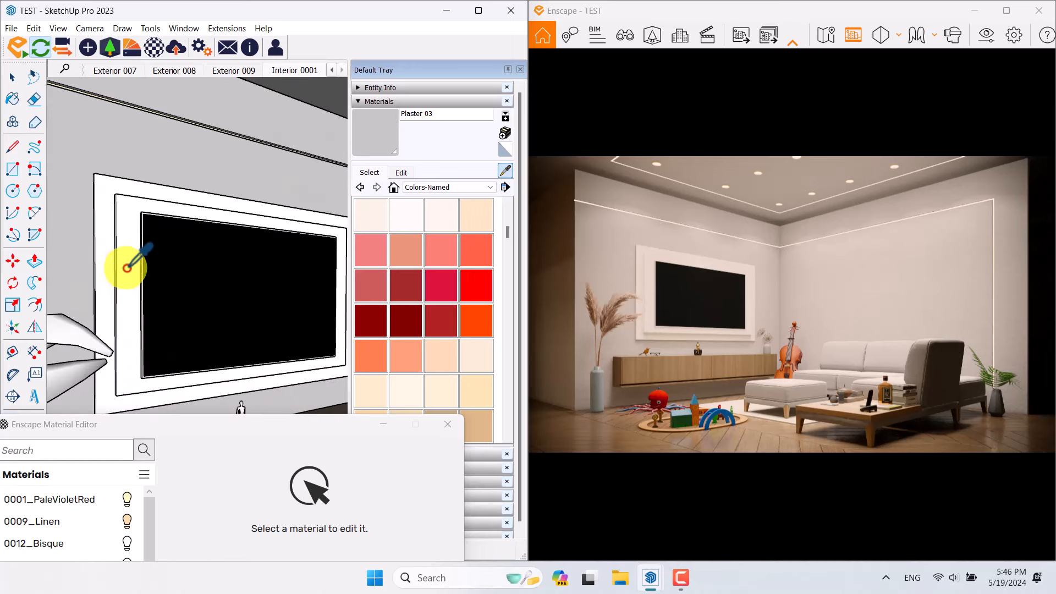
click(132, 267)
scroll(170, 289, up, 2)
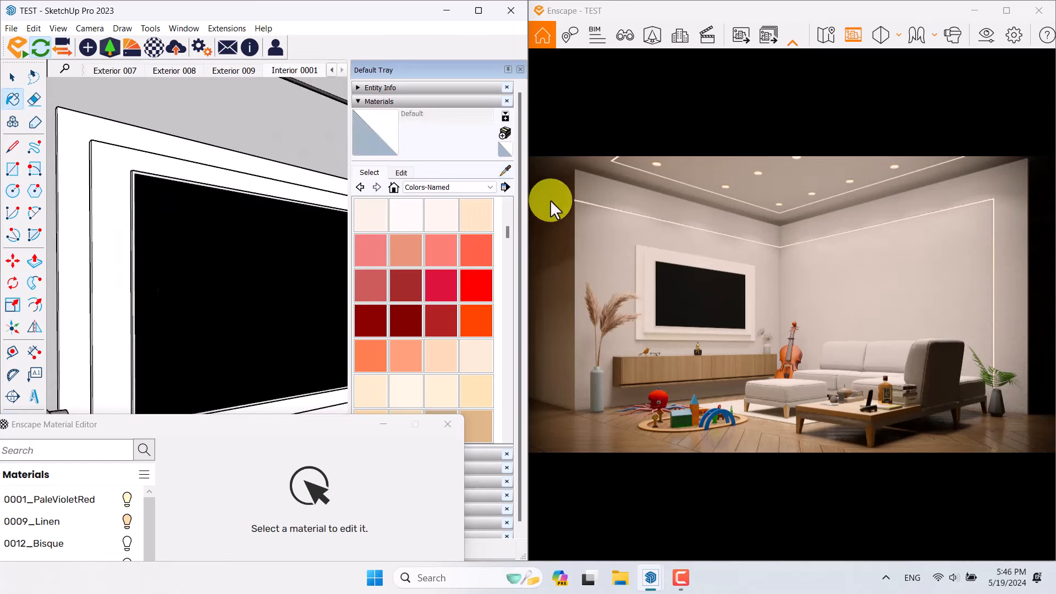
Sample the TV screen's 0137_Black material and set its roughness to 0%
click(505, 171)
scroll(184, 198, up, 3)
click(183, 219)
drag(258, 429, 268, 90)
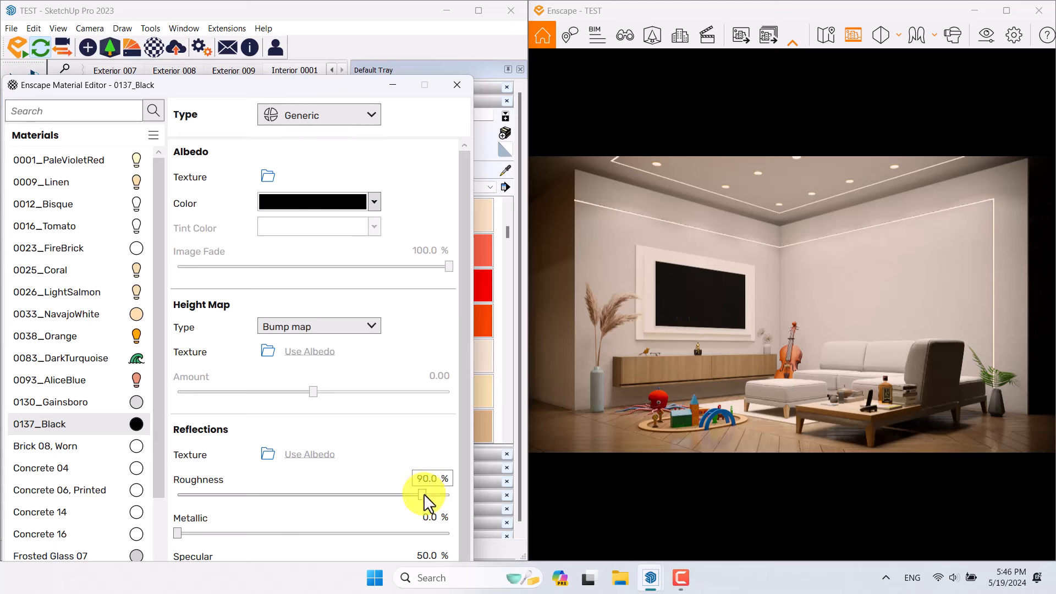
drag(422, 495, 178, 493)
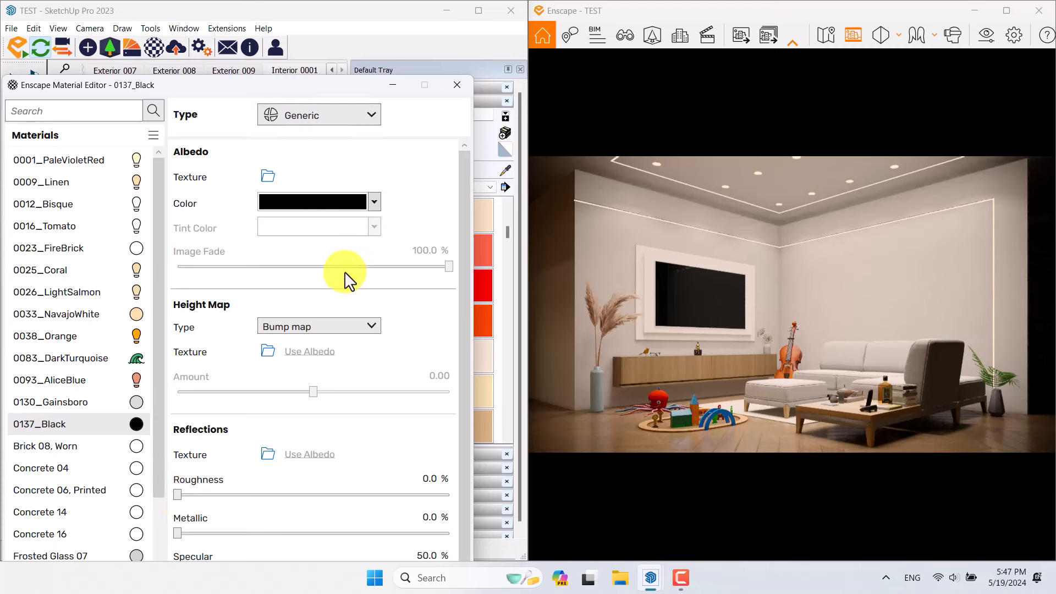
Lighten the TV screen material's albedo color to the dark shade #3B3232 using custom color selection
click(352, 201)
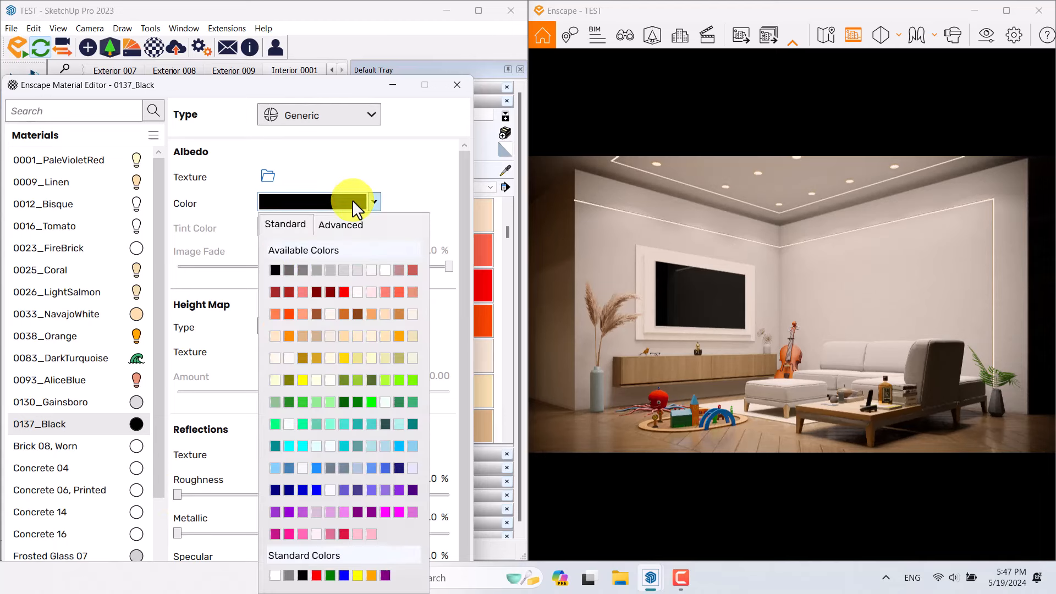
click(286, 270)
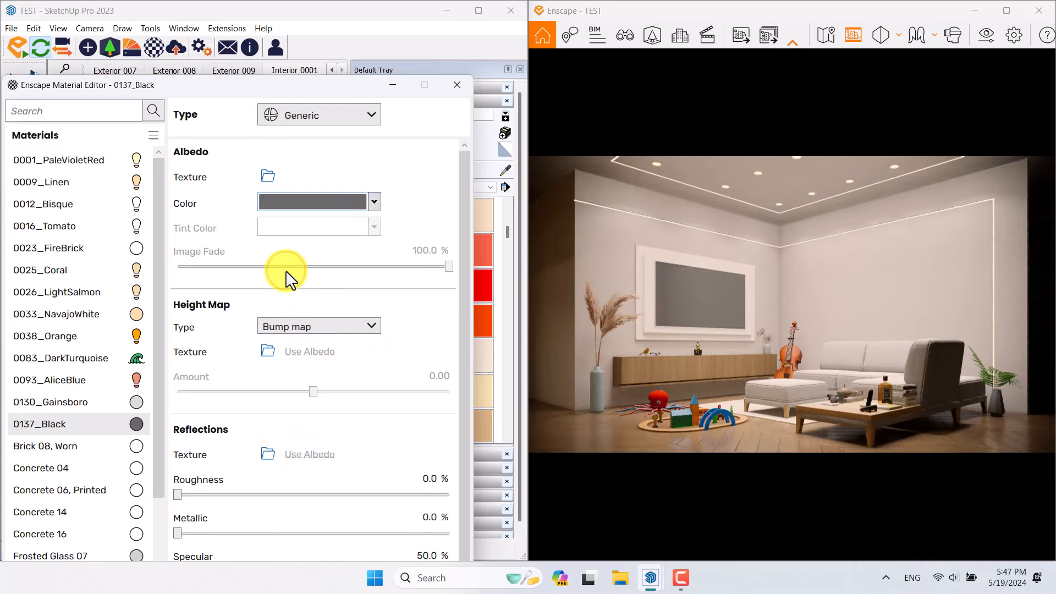
click(319, 203)
click(332, 224)
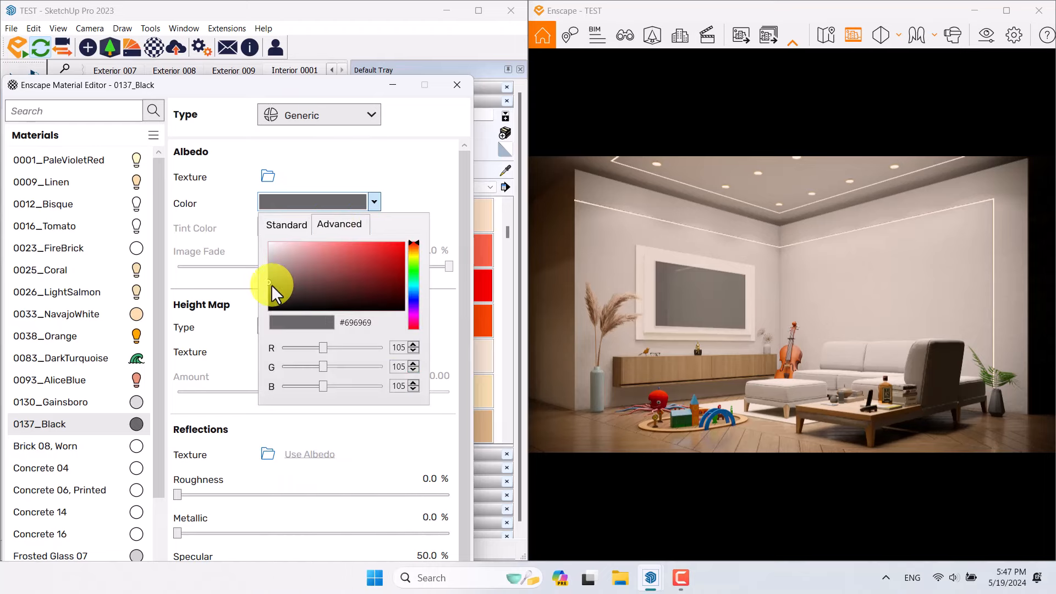
drag(276, 294, 288, 295)
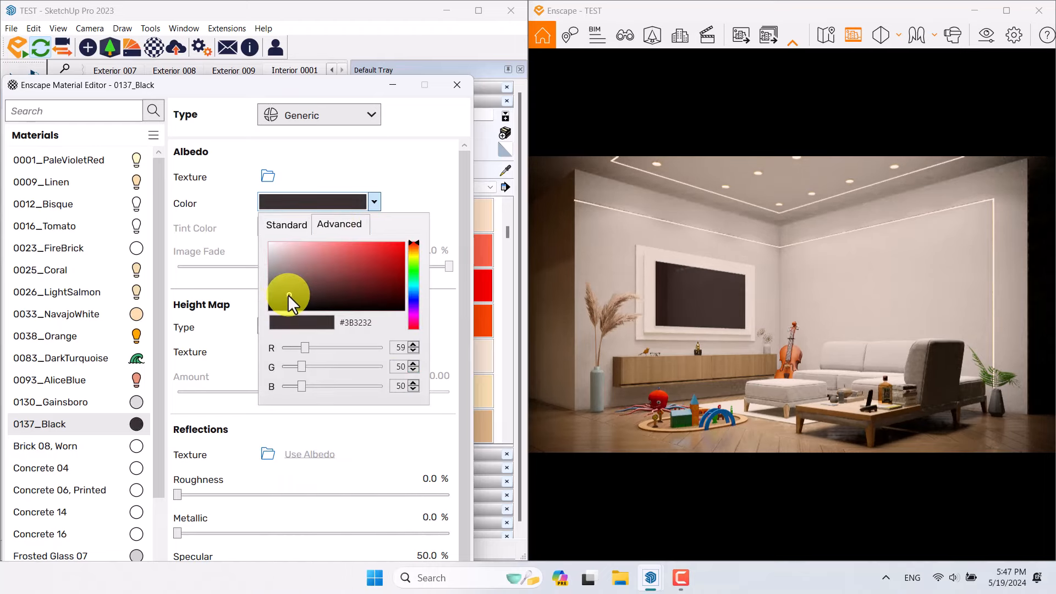
click(432, 205)
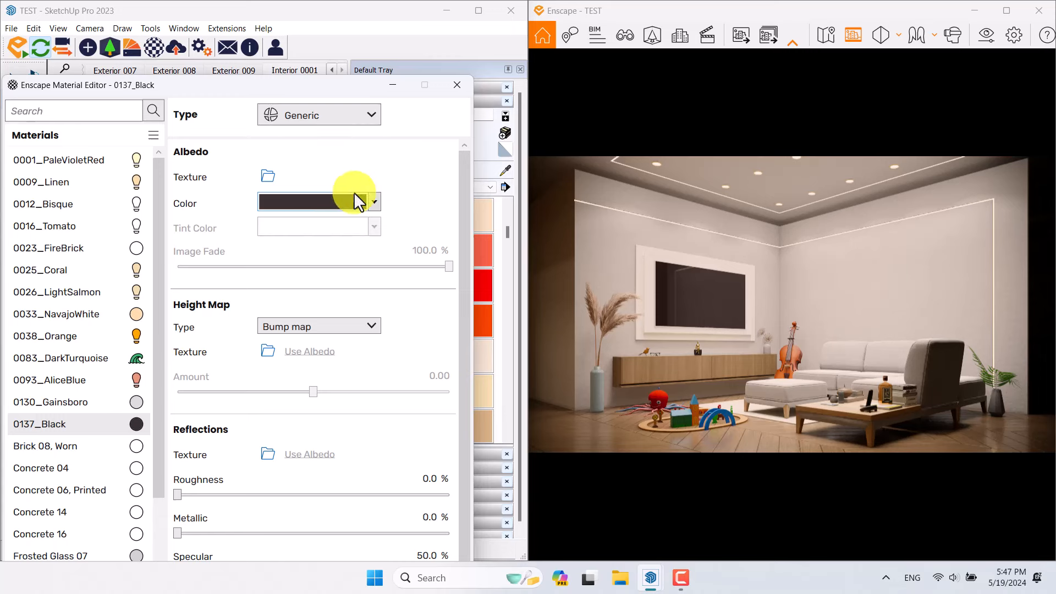
Set the metallic value of the TV screen's 0137_Black material to 12%
drag(178, 533, 229, 547)
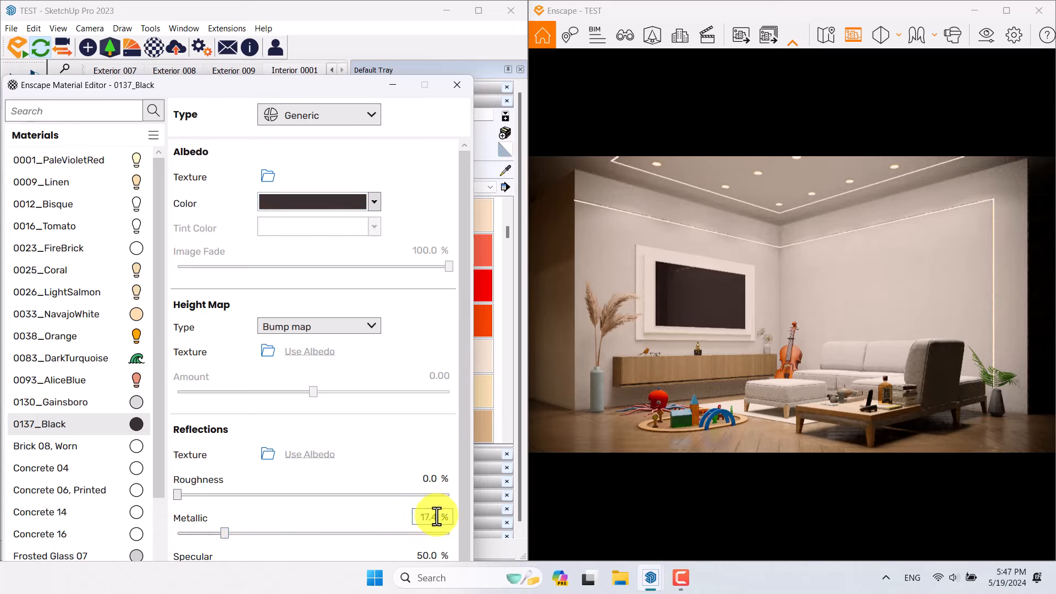
key(Return)
click(424, 553)
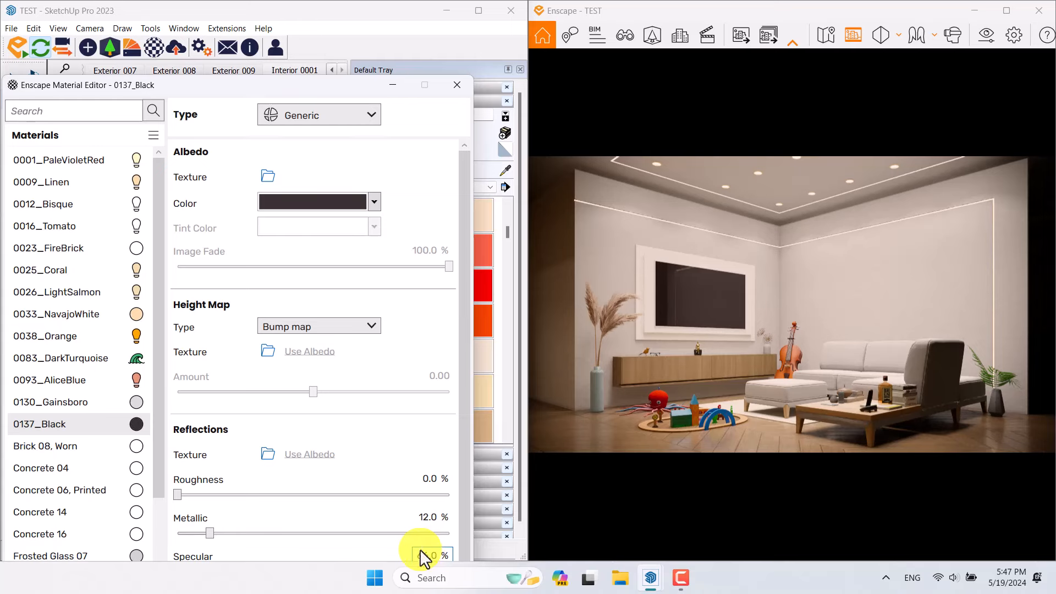
Sample the floor's Wood 06, Chevron material from the model to show its settings in the Enscape Material Editor
drag(352, 88, 420, 481)
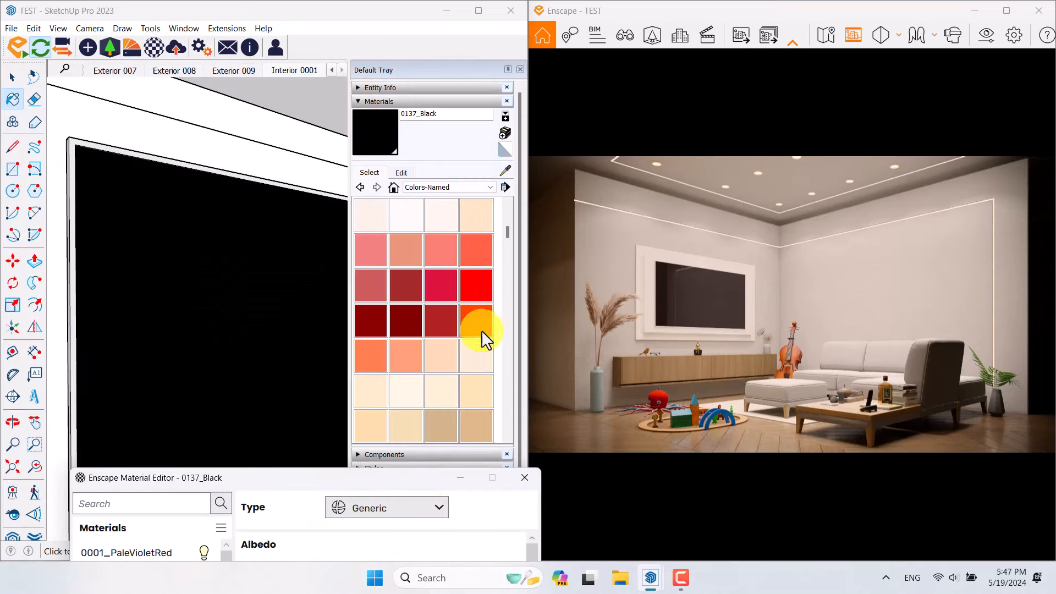
click(505, 175)
scroll(213, 219, down, 4)
shift+middle_drag(238, 411, 164, 298)
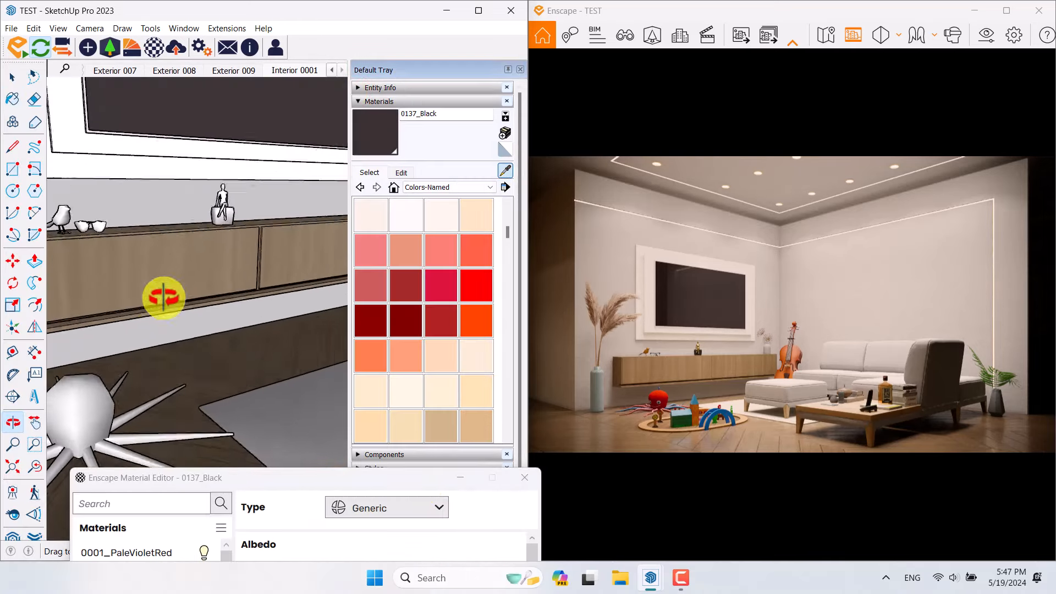
scroll(220, 374, up, 3)
click(213, 385)
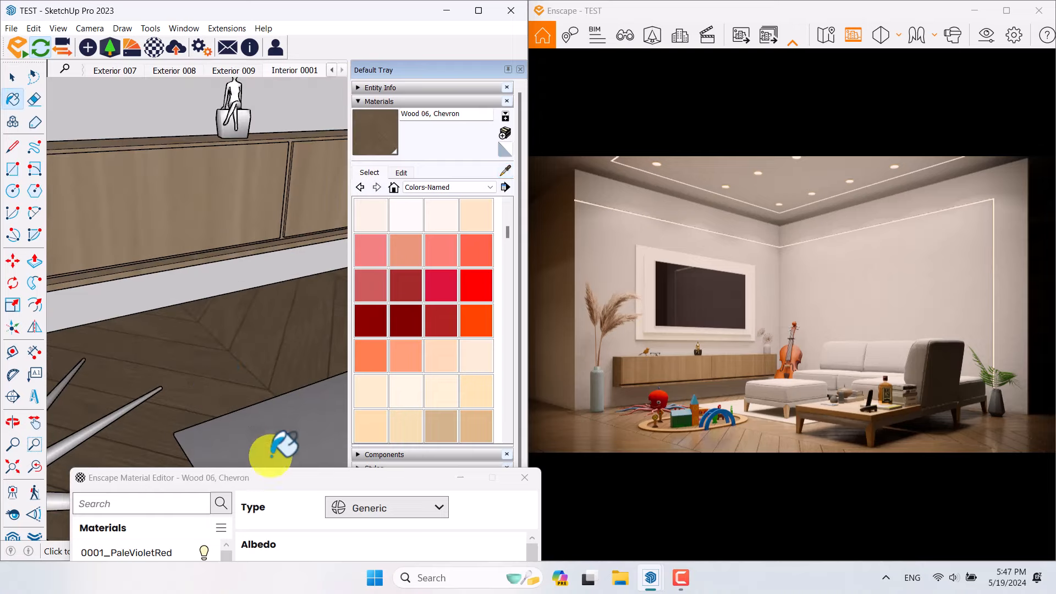
drag(272, 478, 236, 55)
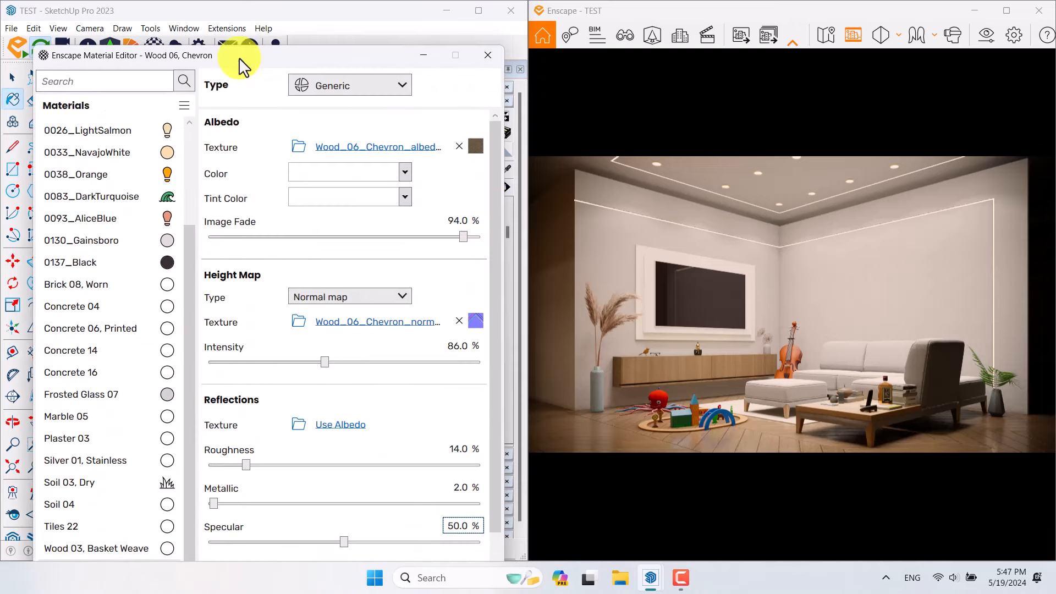
Set the Wood 06, Chevron albedo texture's width and height to 1 m each
click(476, 148)
click(317, 446)
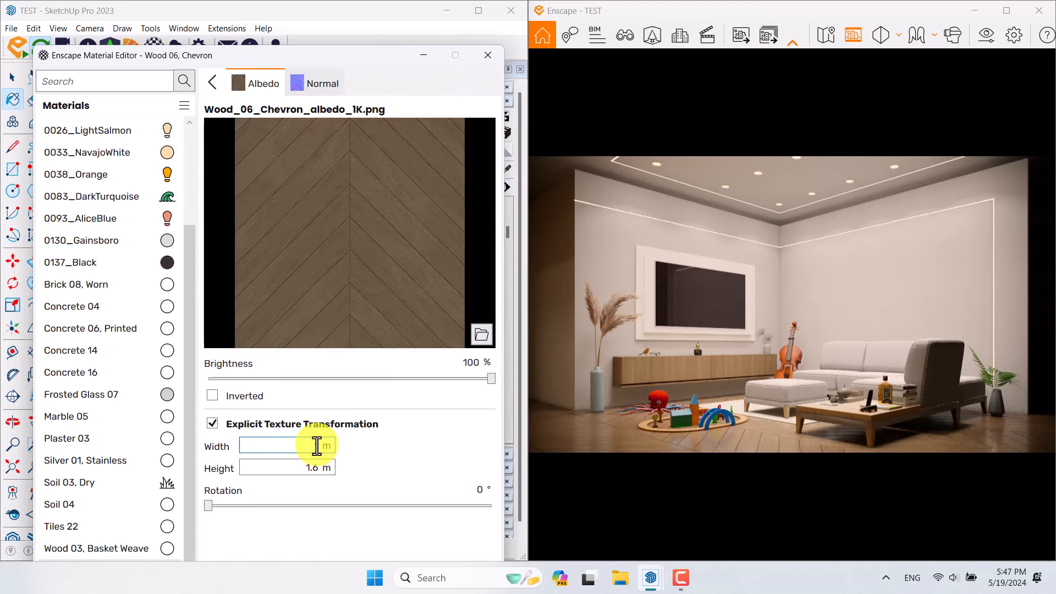
text(1)
click(317, 465)
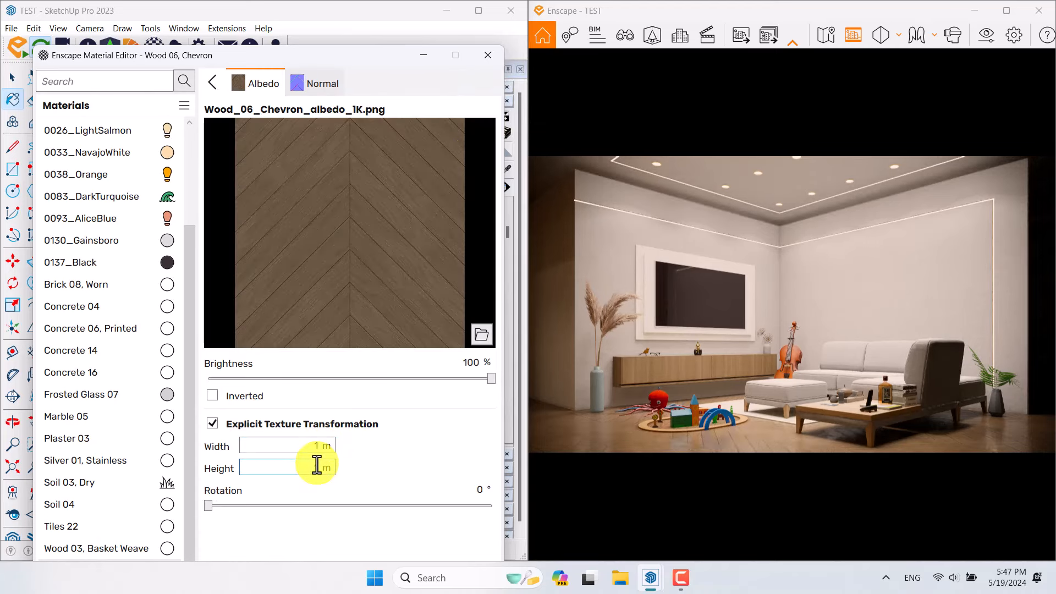
text(1)
click(213, 83)
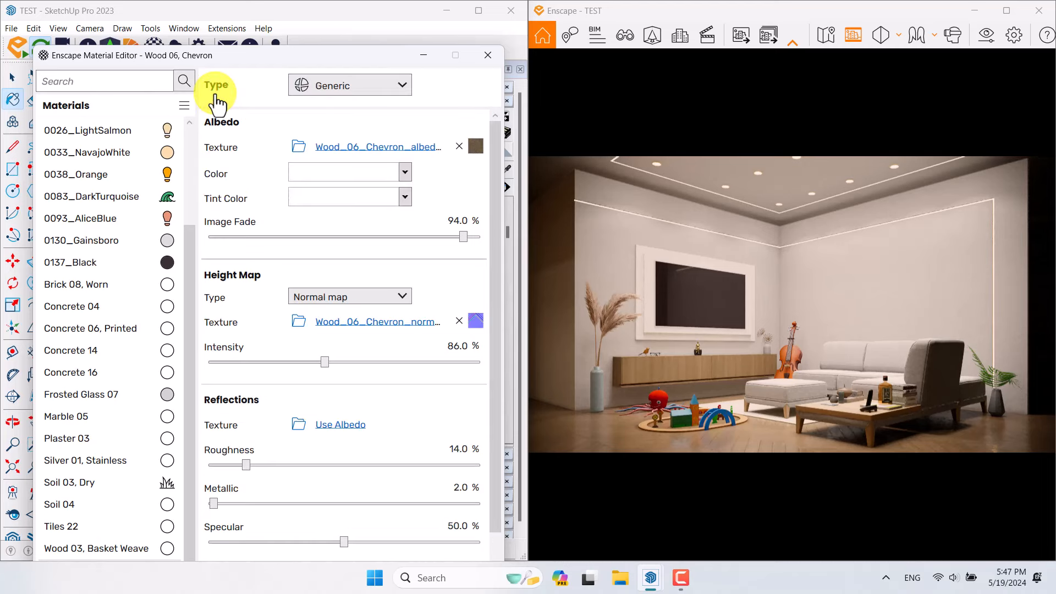
Set the Wood 06, Chevron normal map intensity to 134% and its roughness to 6%
drag(325, 362, 360, 366)
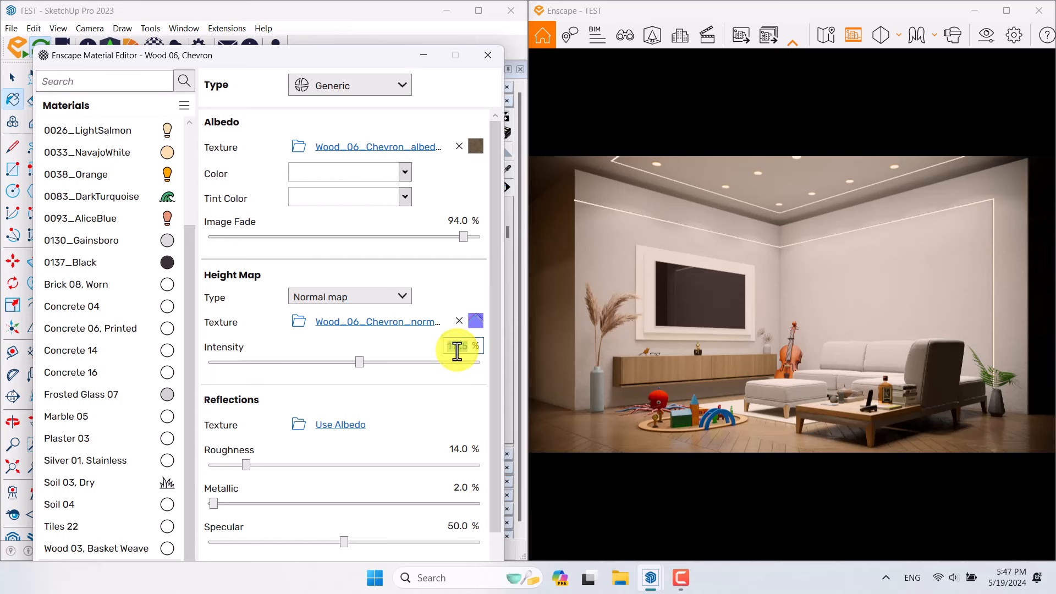
key(Return)
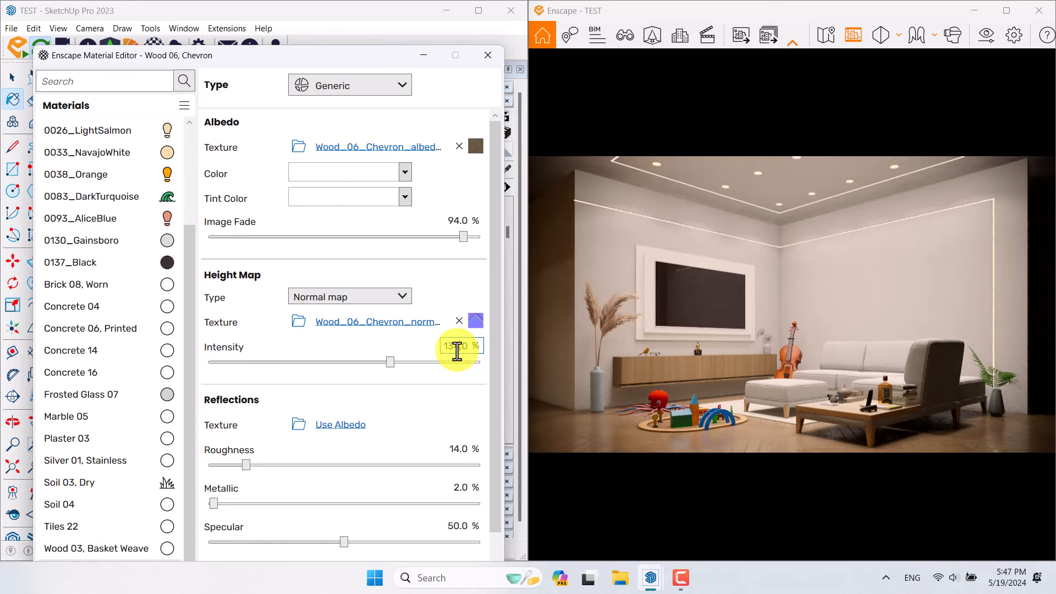
click(460, 449)
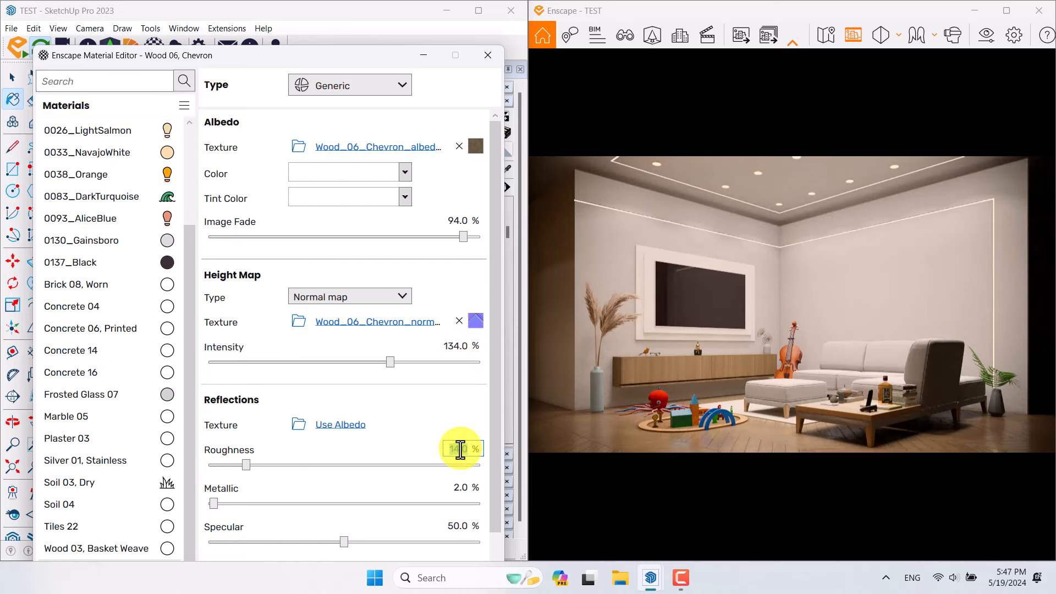
text(0)
key(Return)
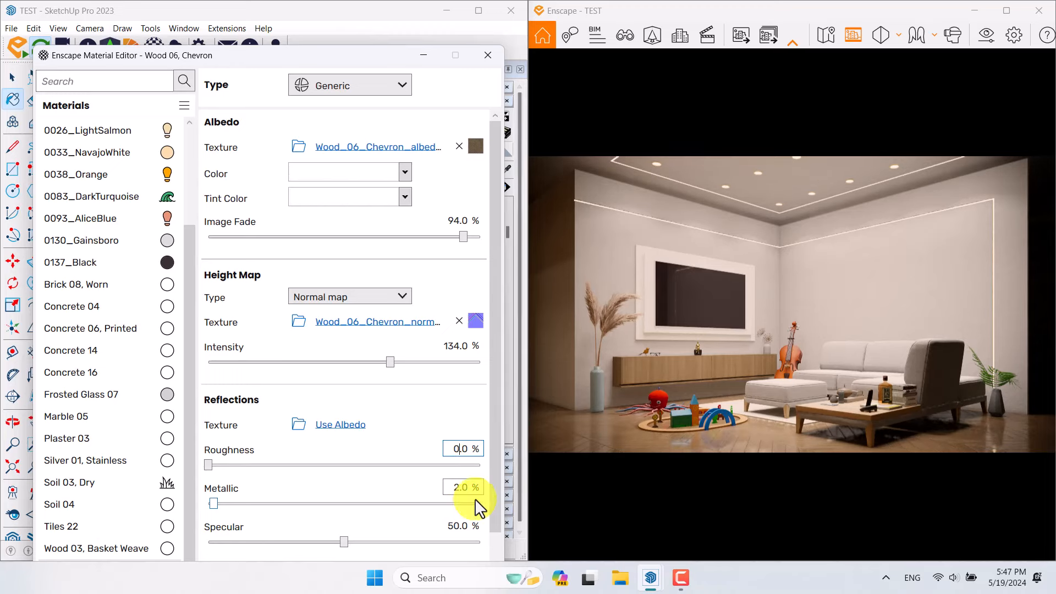
double_click(460, 450)
text(6)
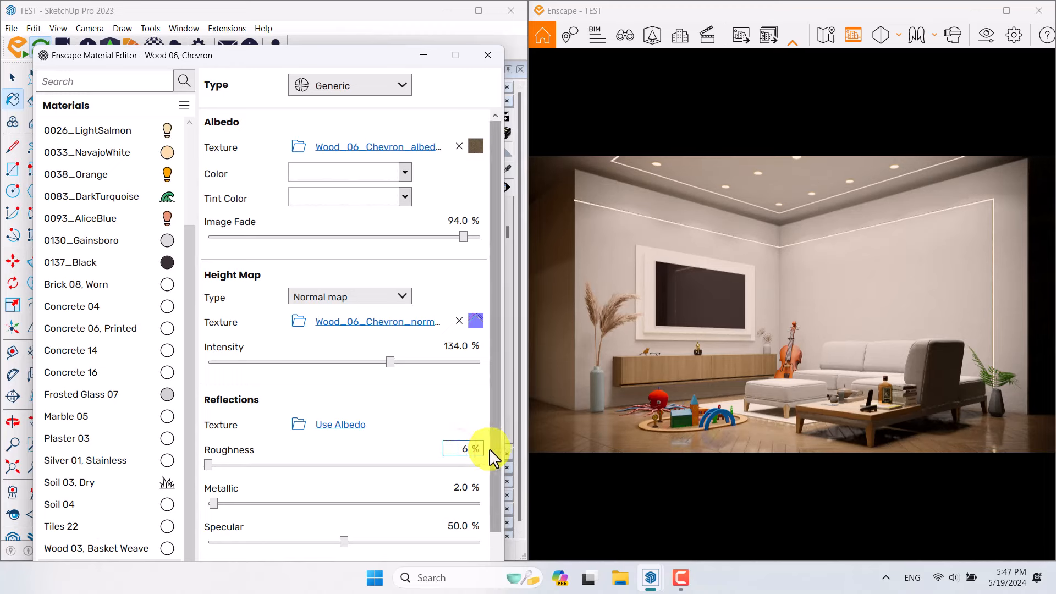
key(Return)
Set the Wood 06, Chevron metallic value to 6% and its specular value to 78%
double_click(454, 488)
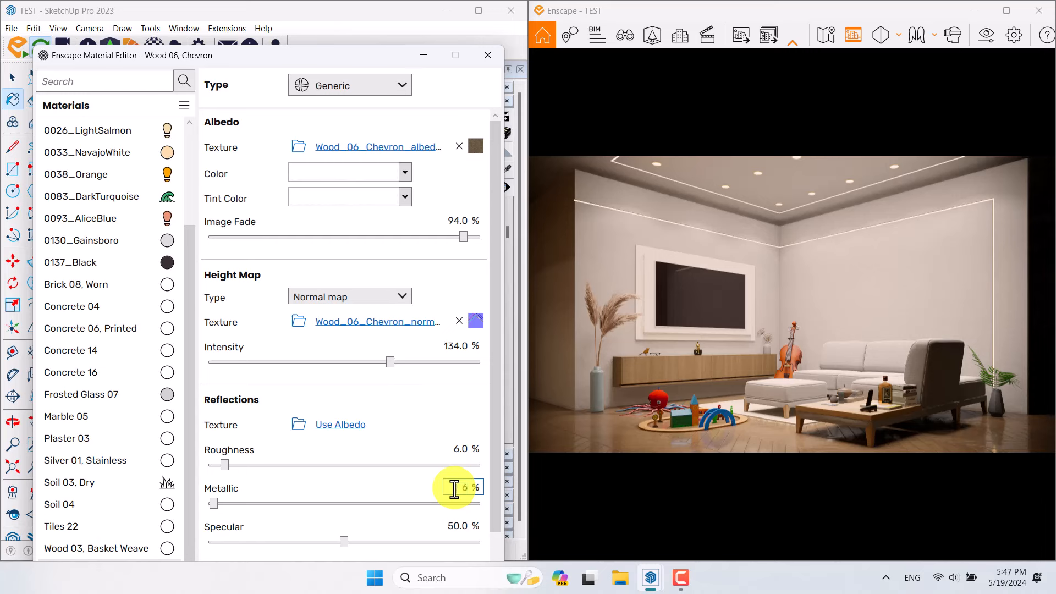
text(6)
key(Return)
double_click(464, 525)
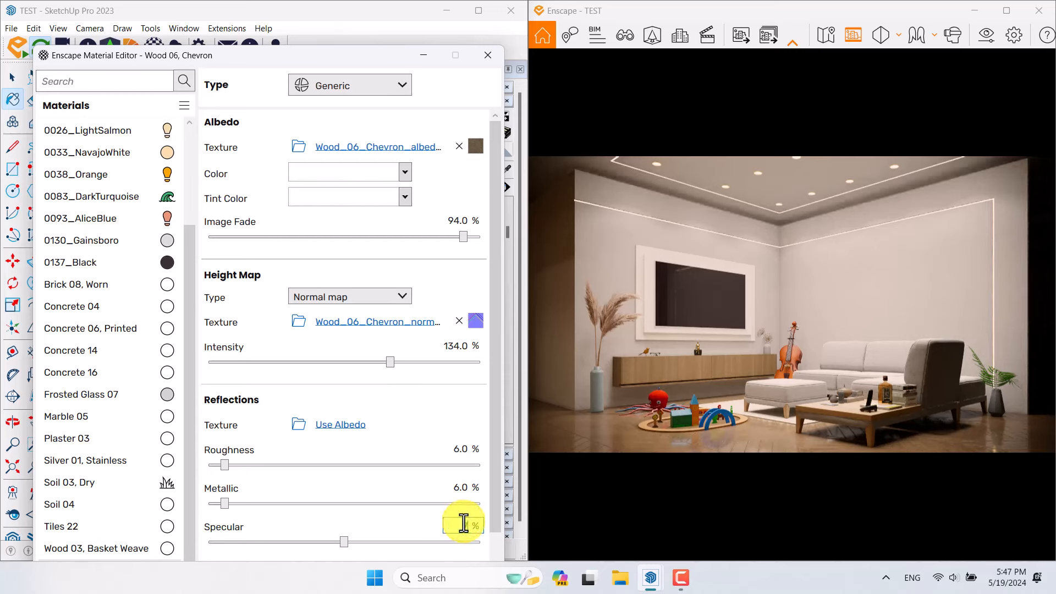
text(78)
key(Return)
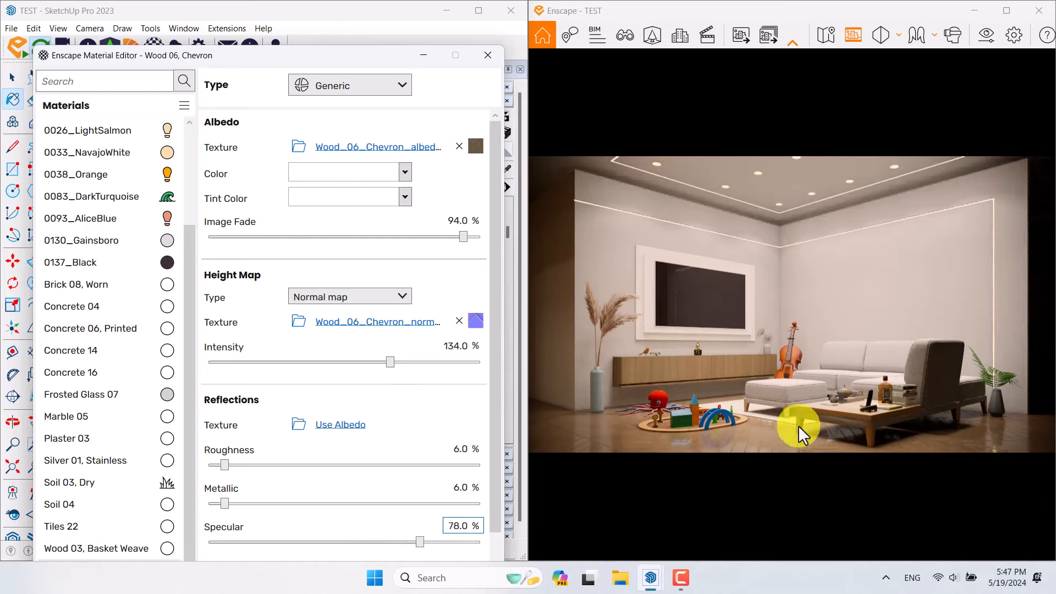
Replace the floor's Wood 06, Chevron material with the Enscape library material Wood 01, Brick Bond from the Wood category
mouse_move(480, 158)
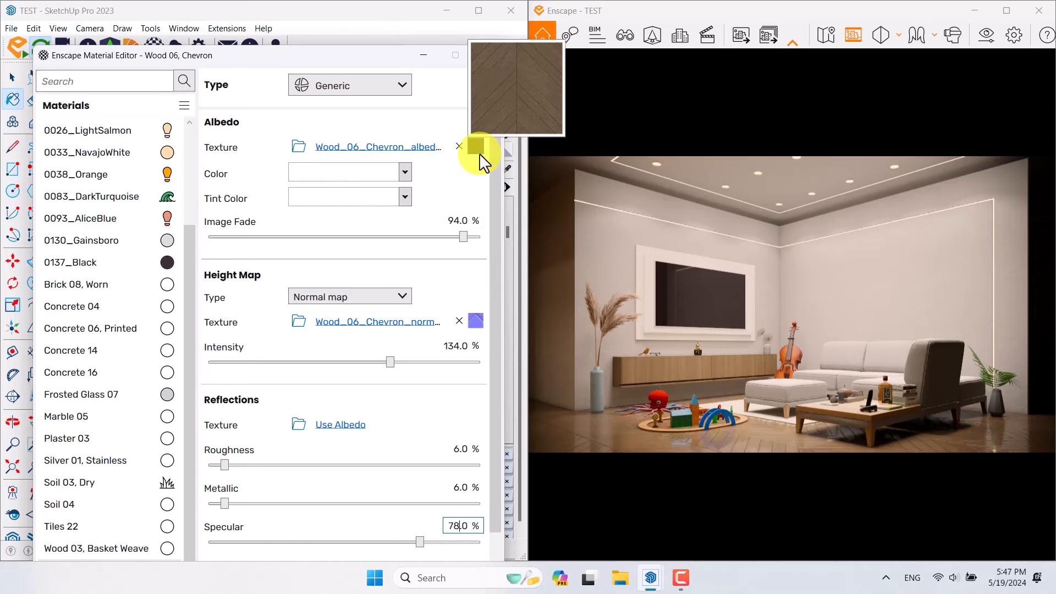
drag(284, 55, 277, 22)
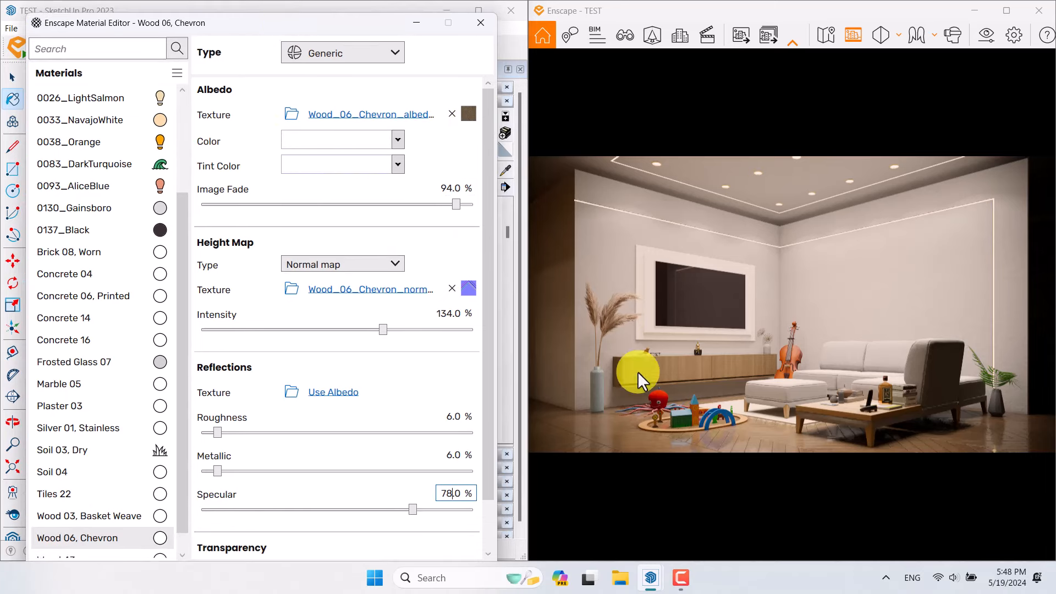
click(159, 538)
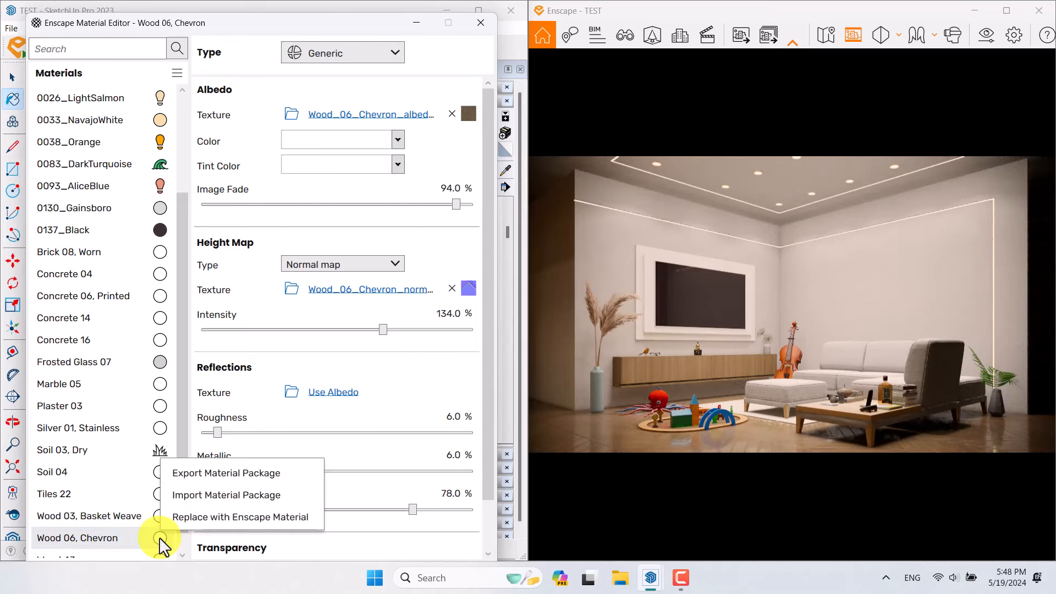
click(201, 514)
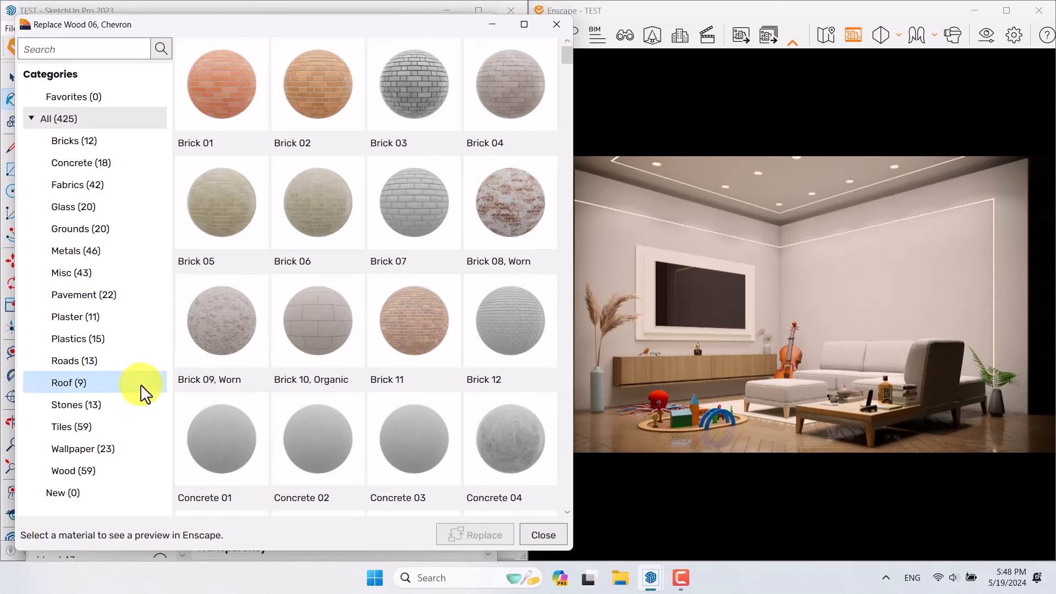
click(75, 471)
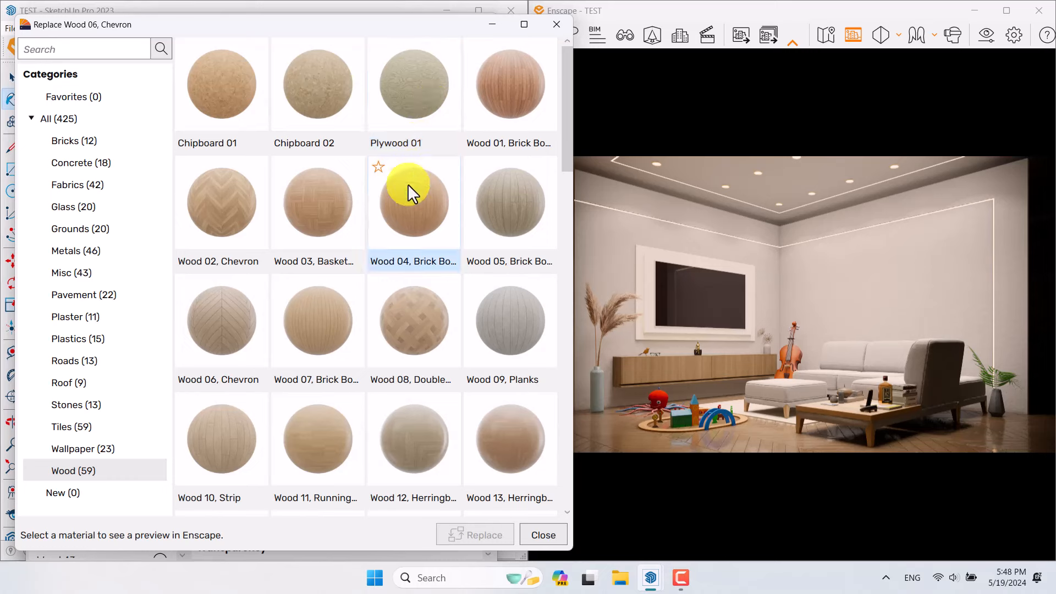
scroll(407, 184, down, 3)
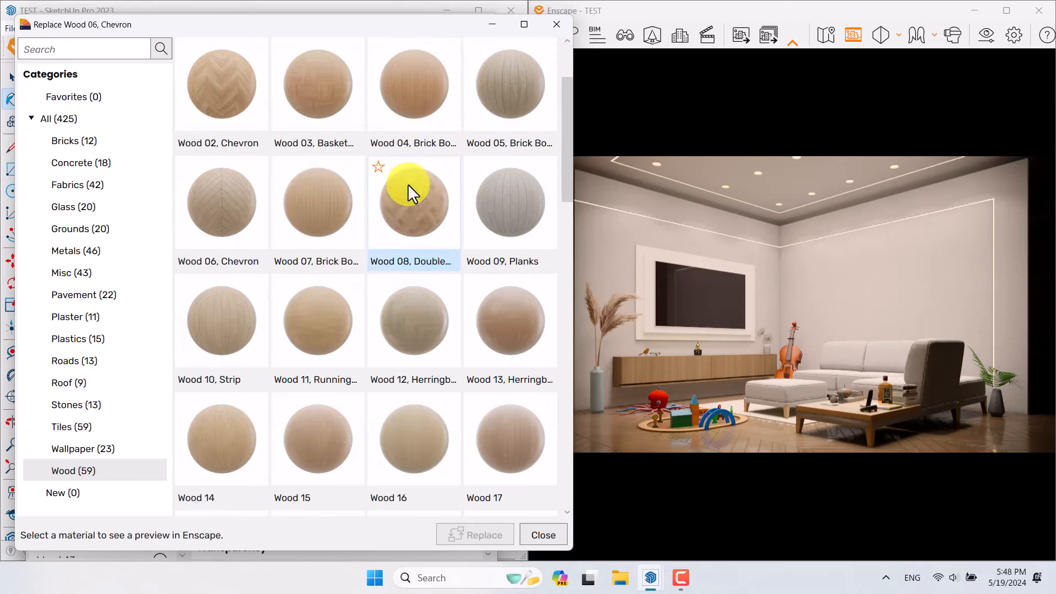
scroll(408, 184, down, 1)
scroll(408, 183, up, 4)
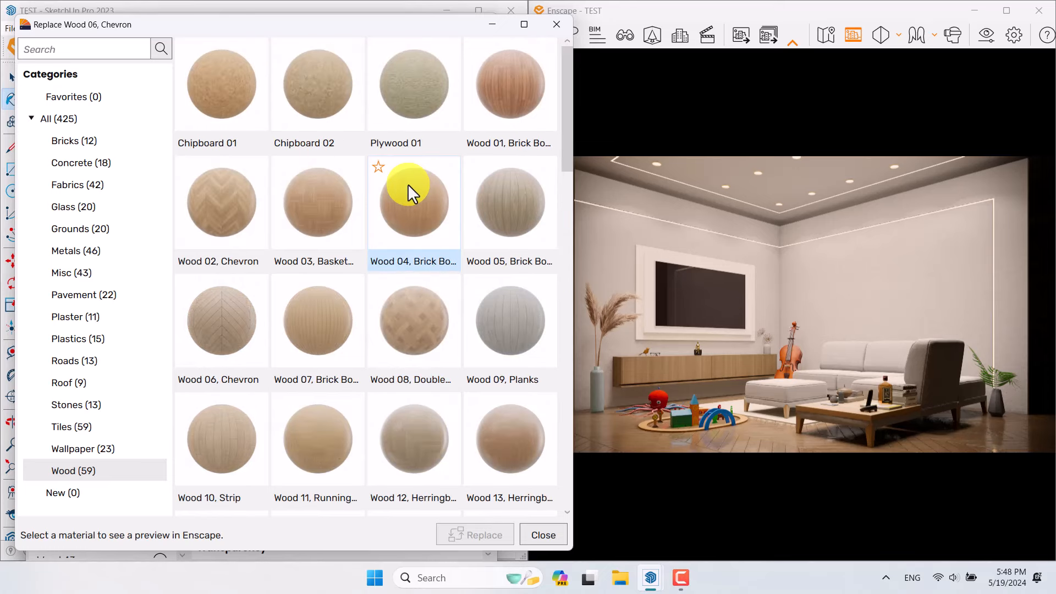
click(517, 114)
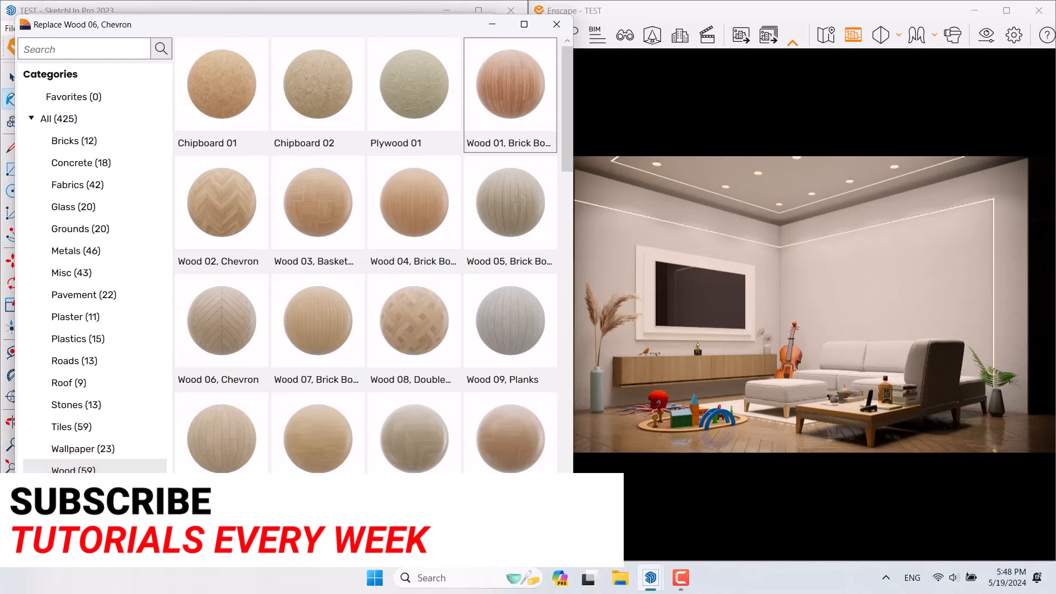
click(473, 534)
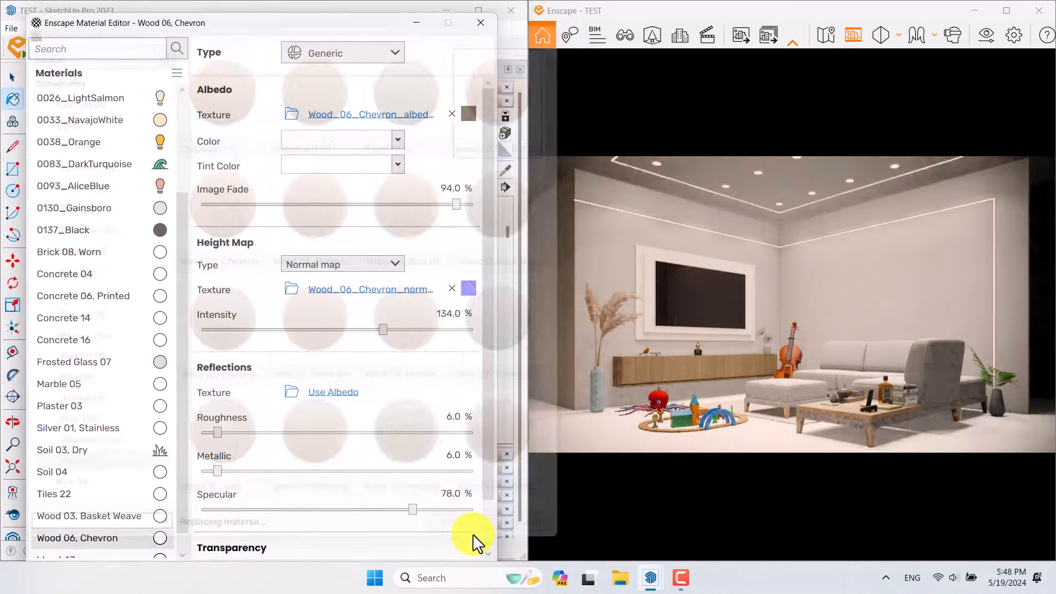
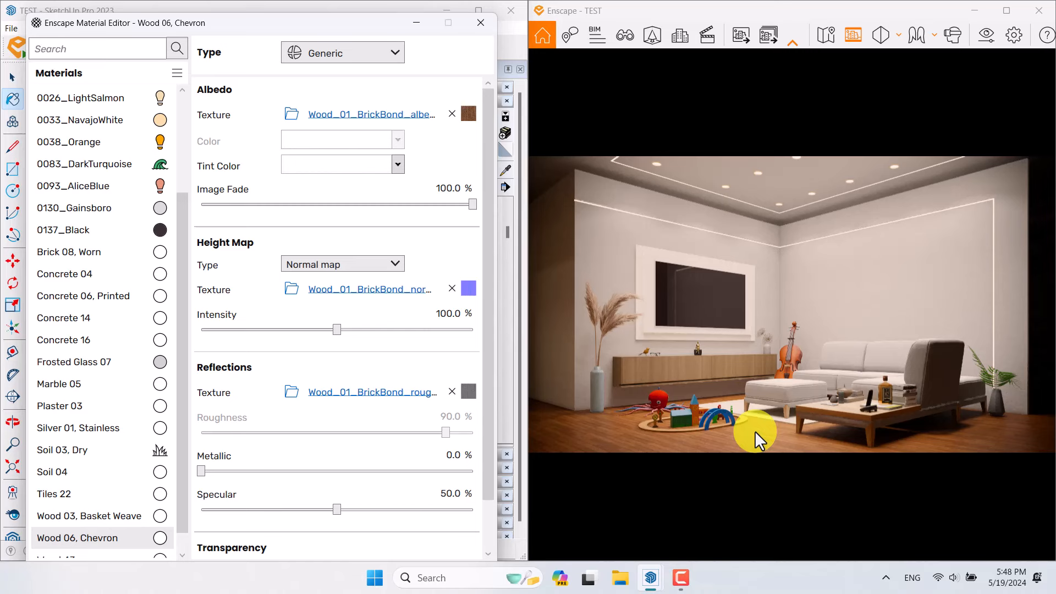
Remove the floor material's reflections texture and set its roughness to 12%, metallic to 2% and specular to 69%
click(452, 392)
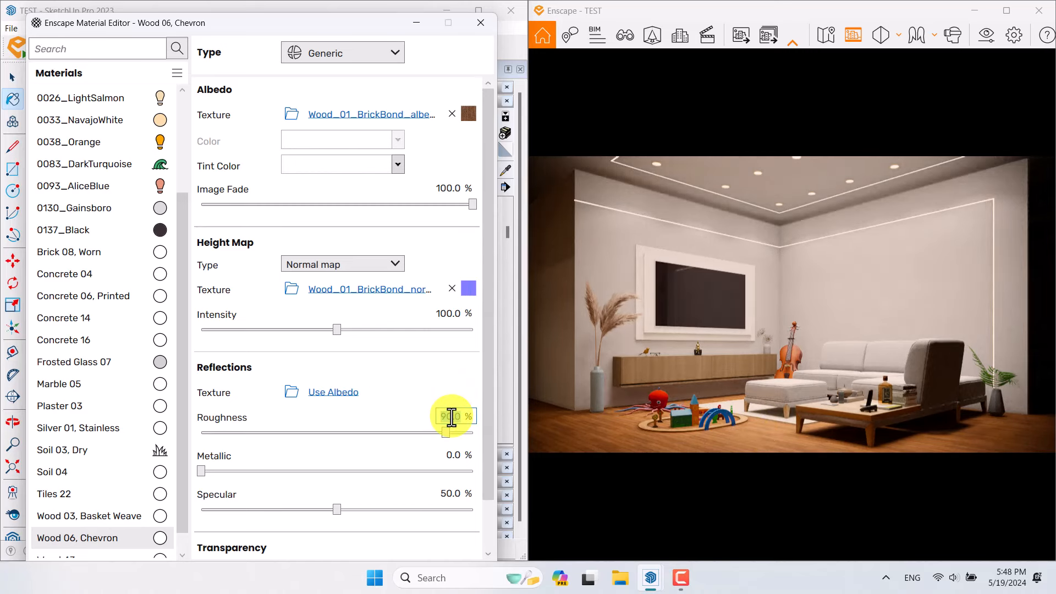
key(Return)
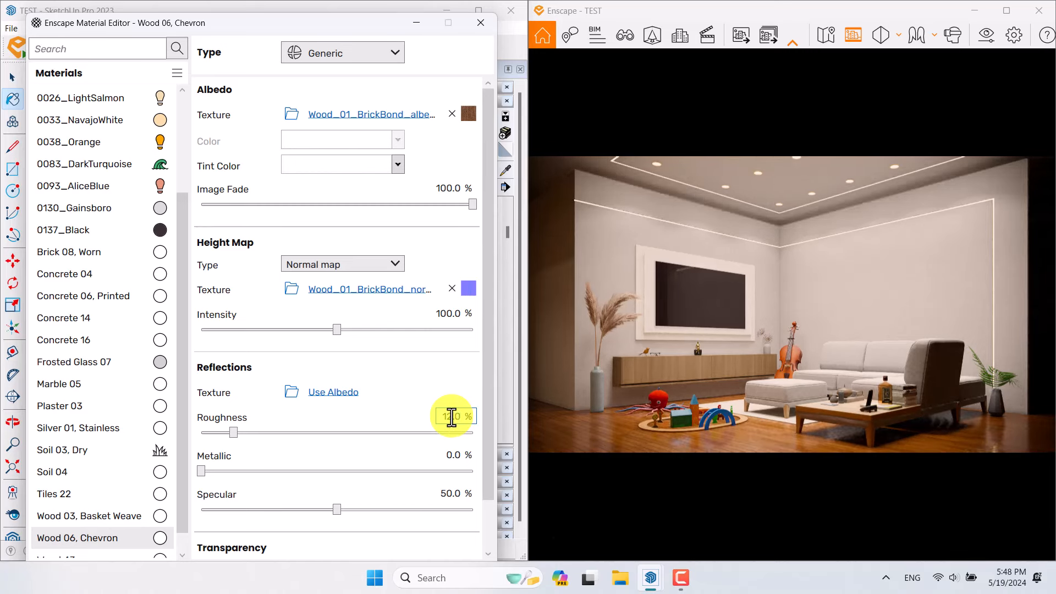
click(446, 454)
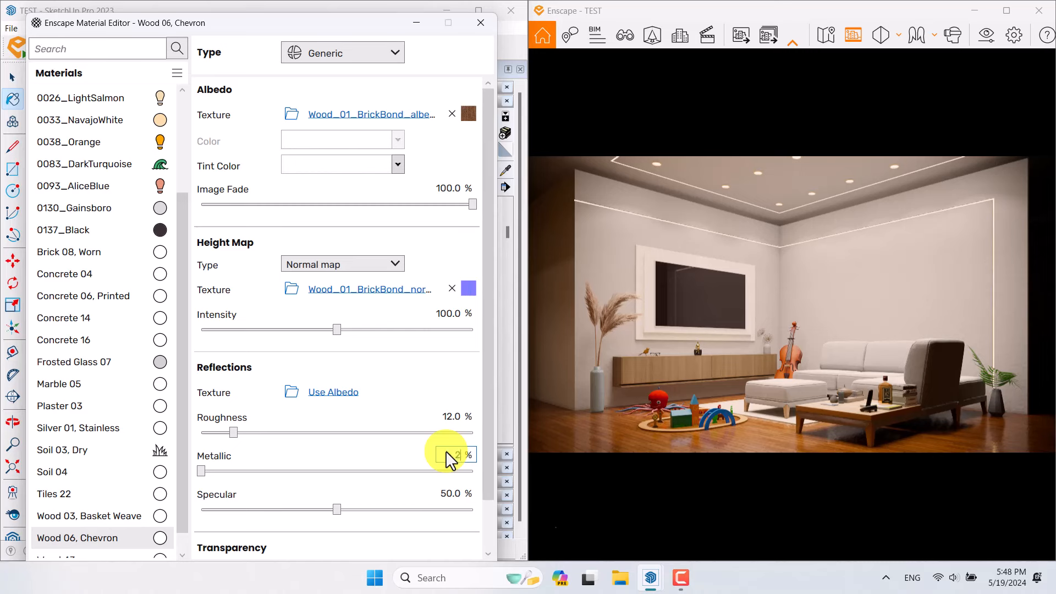
text(2)
click(450, 494)
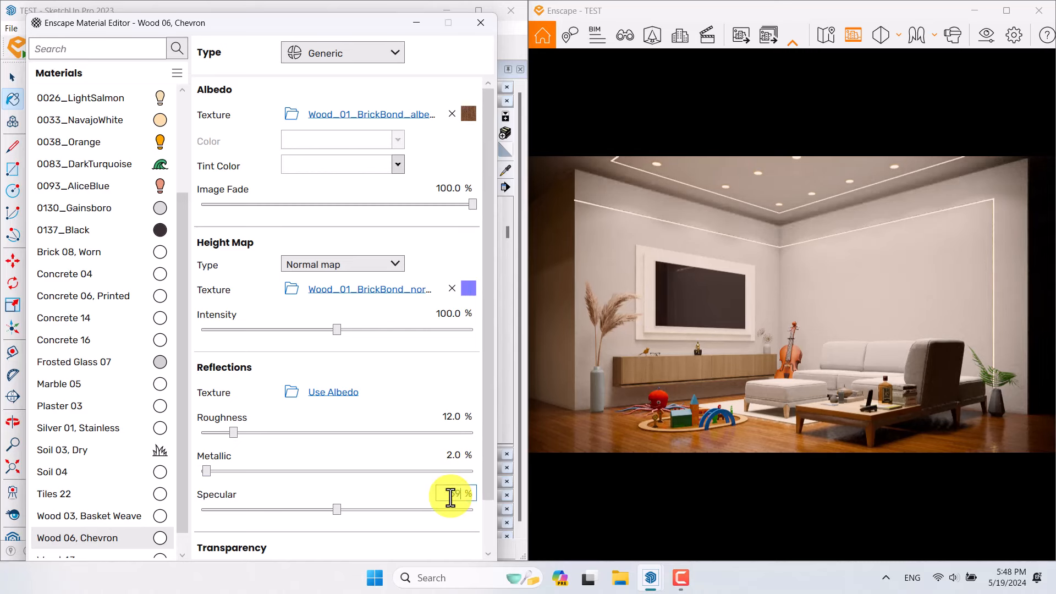
text(69)
key(Return)
Set the floor material's albedo image fade to 95% and its normal map intensity to 128%
click(451, 189)
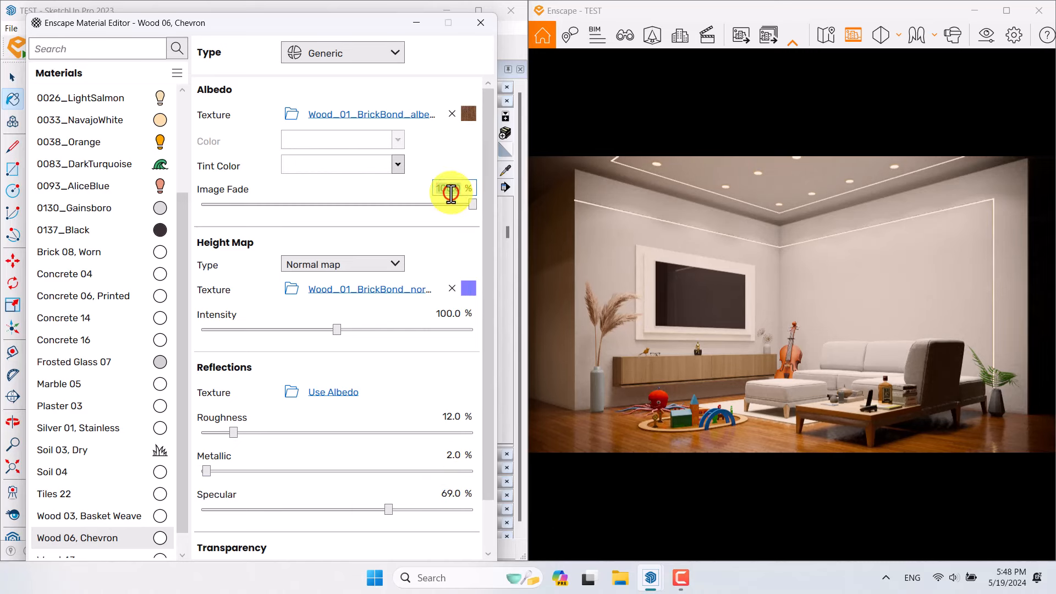
text(95)
key(Return)
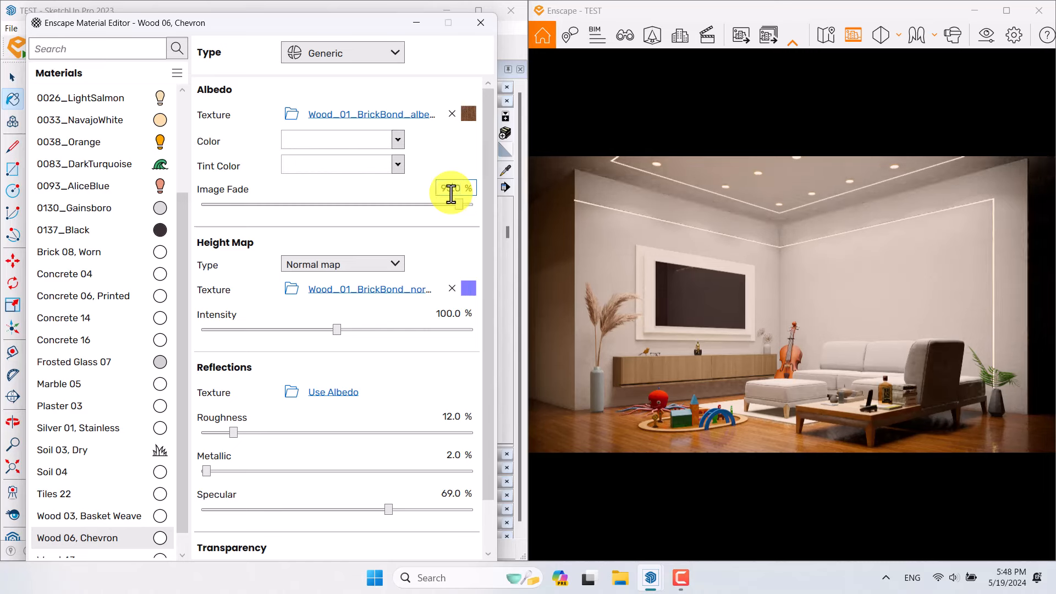
click(444, 312)
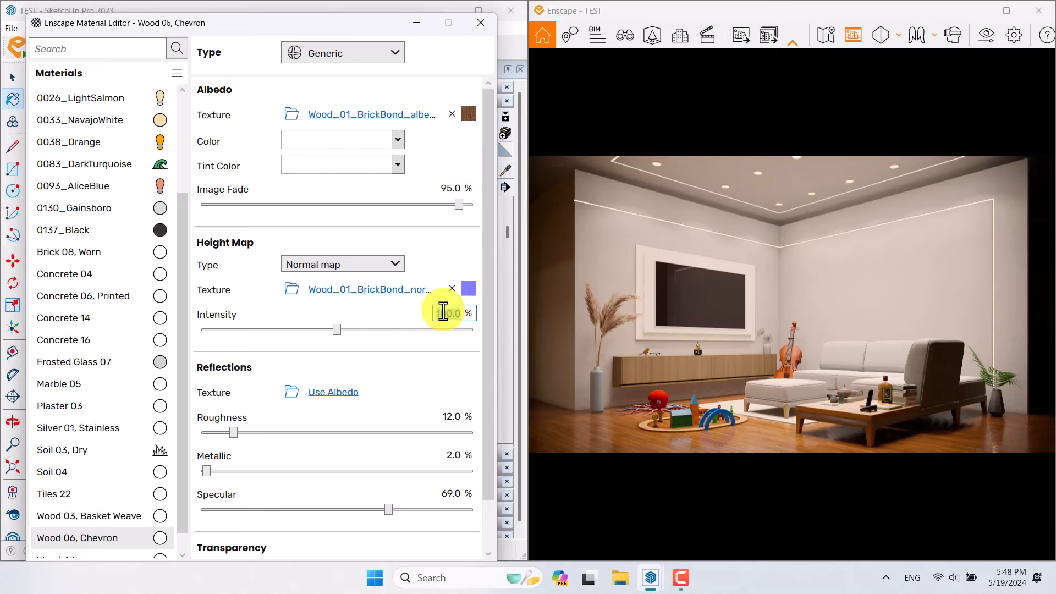
text(128)
key(Return)
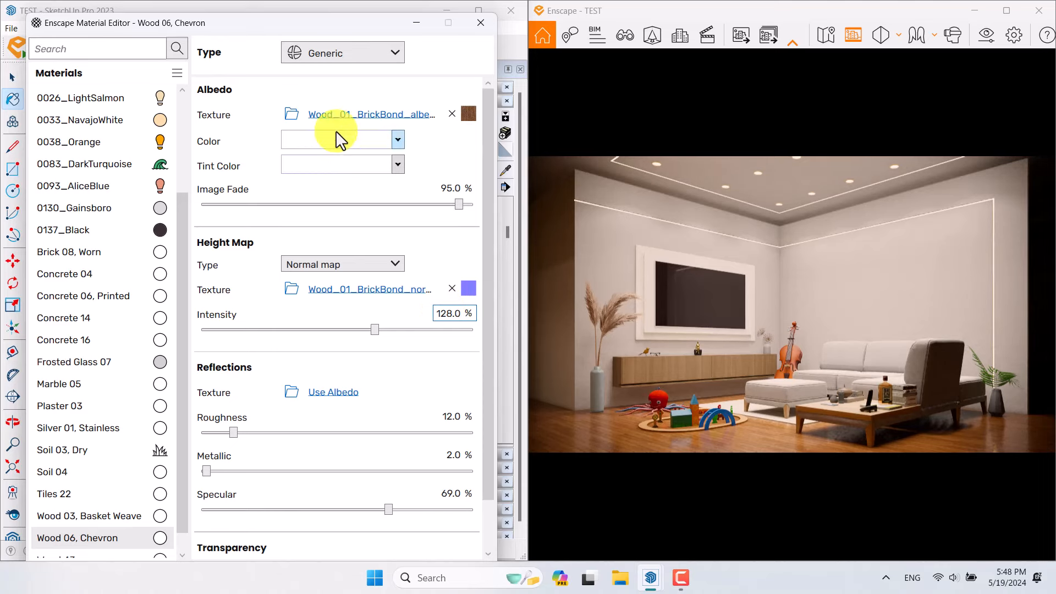
Sample the TV cabinet's Wood 43 material in the model to load it in the Enscape Material Editor
drag(327, 28, 303, 460)
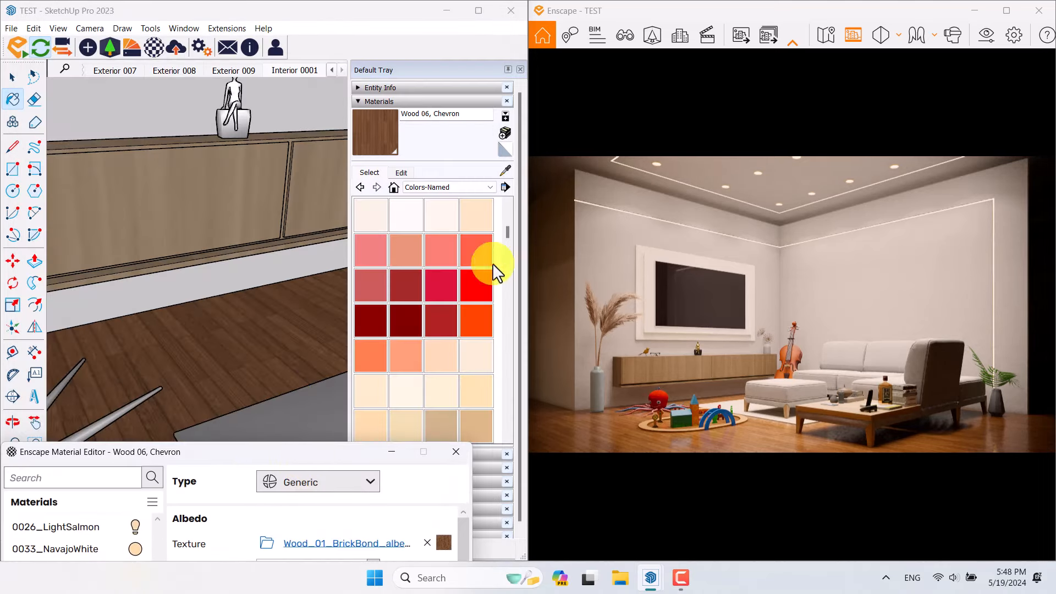
click(507, 175)
scroll(273, 149, up, 3)
click(239, 216)
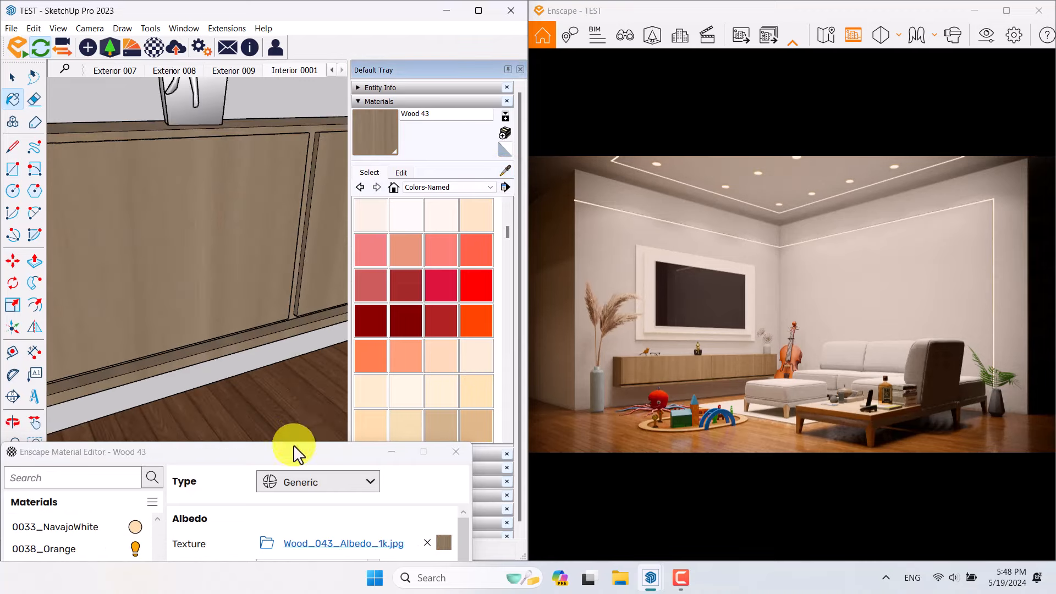
drag(286, 452, 287, 41)
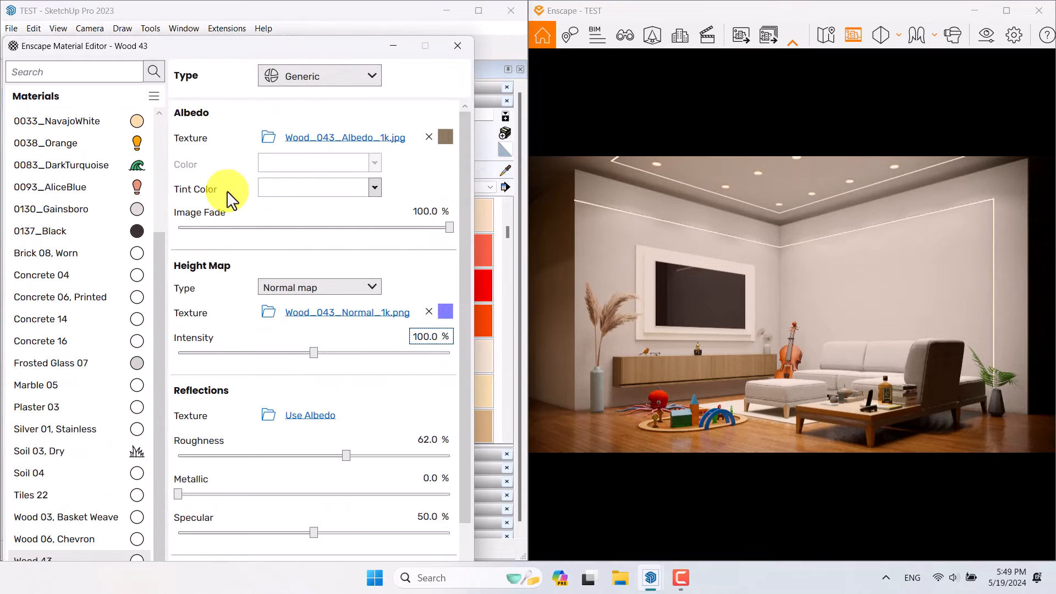
Rotate the Wood 43 albedo texture to 90° and inspect the cabinet's wood grain up close in the render
click(444, 139)
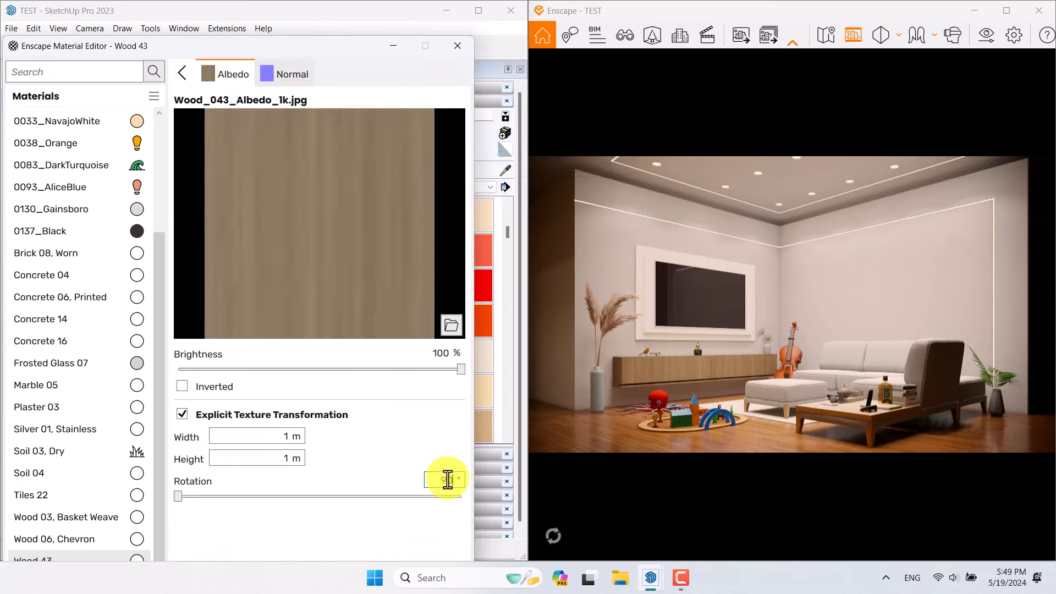
drag(763, 422, 849, 332)
scroll(765, 405, up, 2)
scroll(765, 406, up, 5)
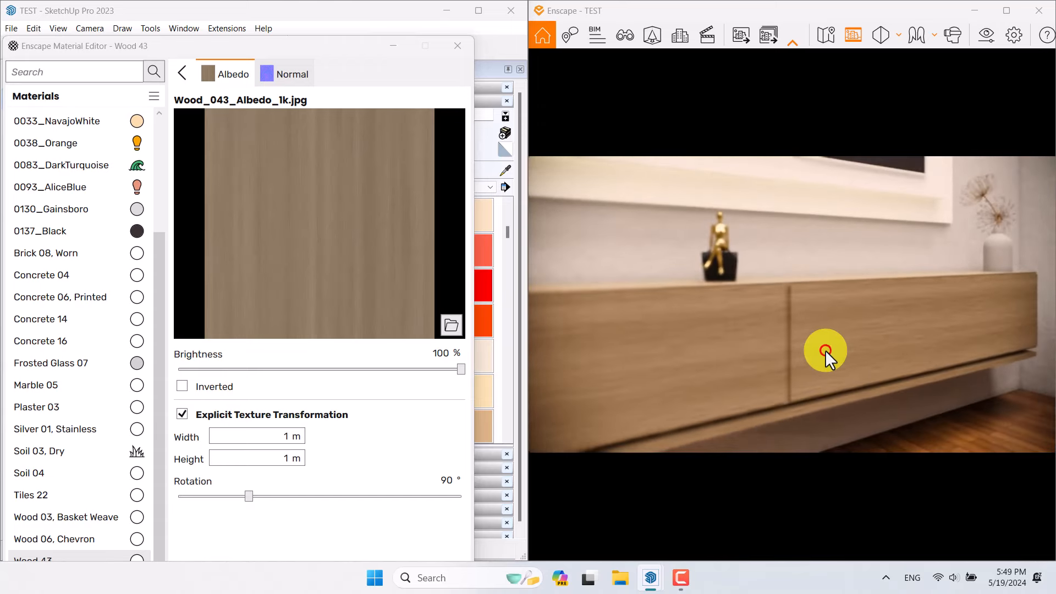
Return the render window to the saved Interior 0001 view and close the view list
key(v)
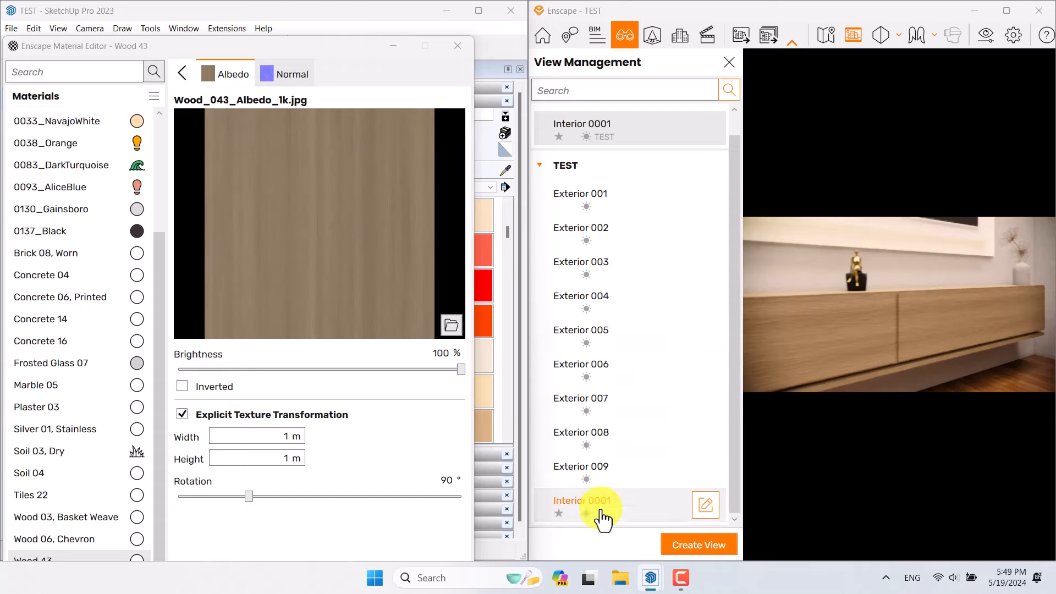
click(603, 517)
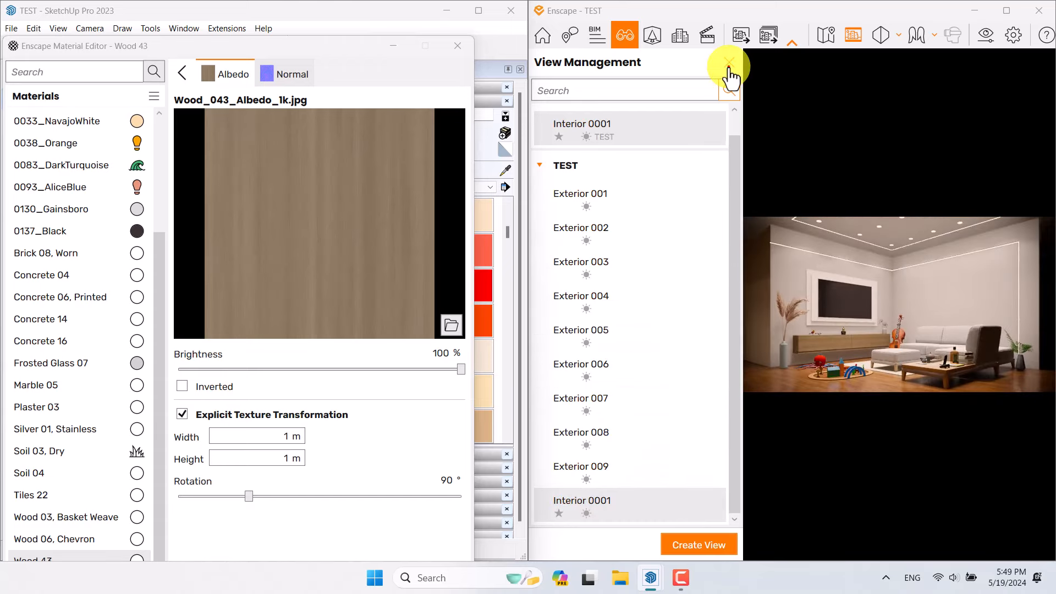
click(729, 64)
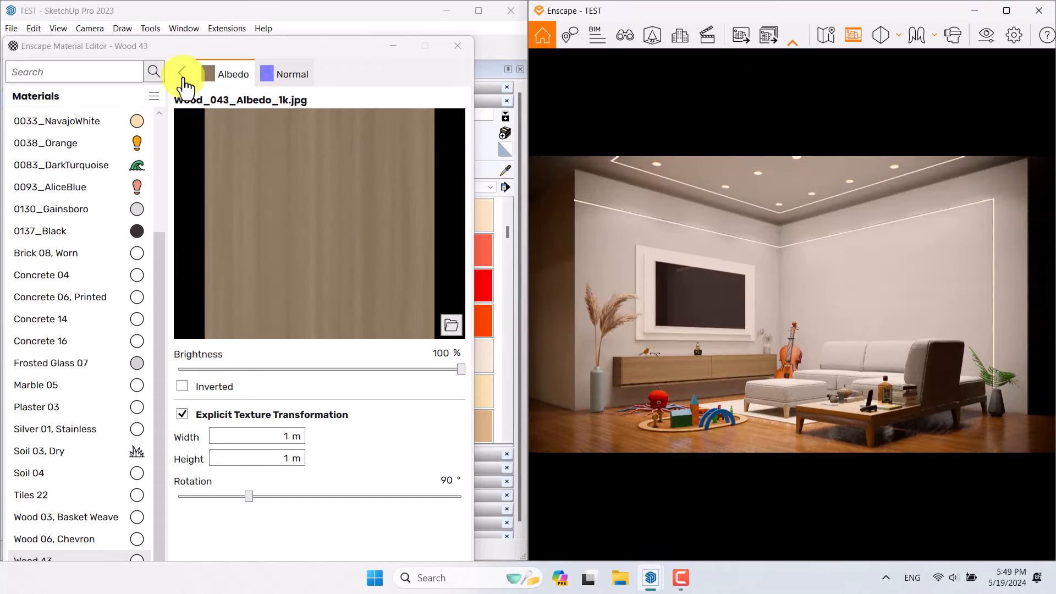
Set the Wood 43 material's roughness to 2.8%
click(183, 80)
click(417, 441)
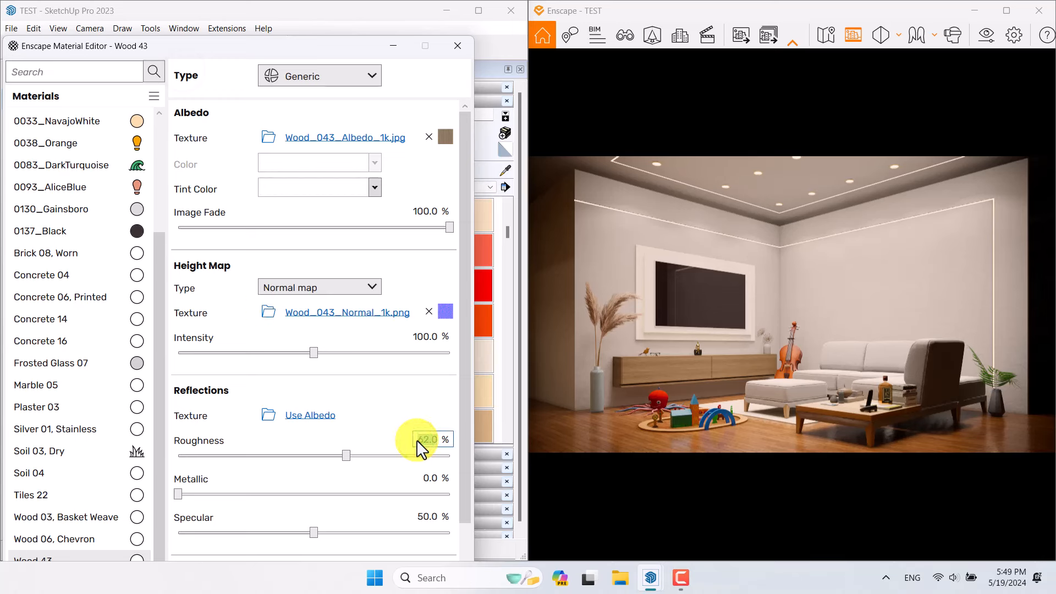
text(7.4)
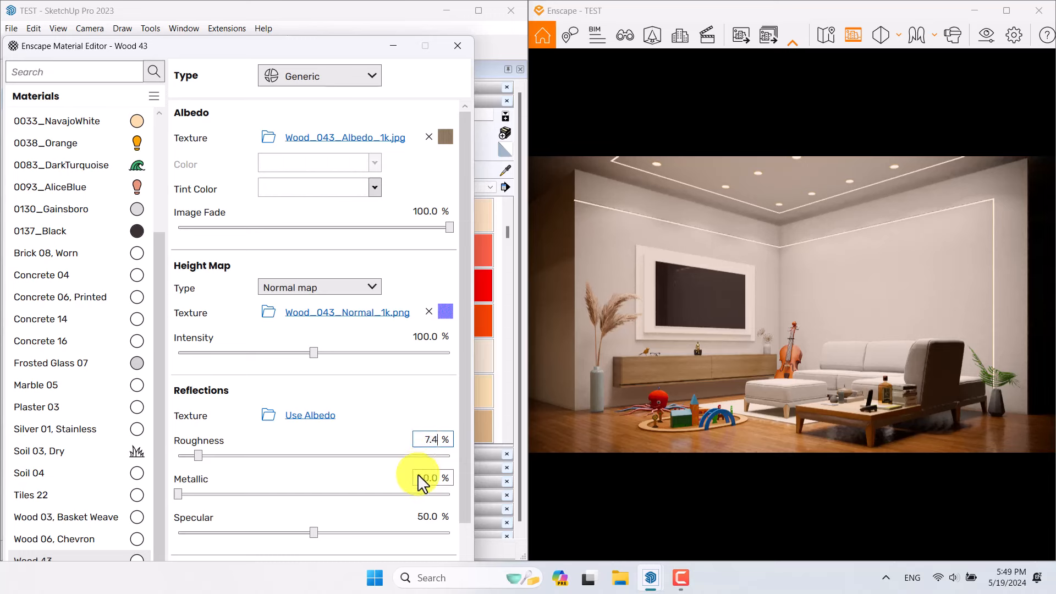
double_click(426, 439)
text(2.)
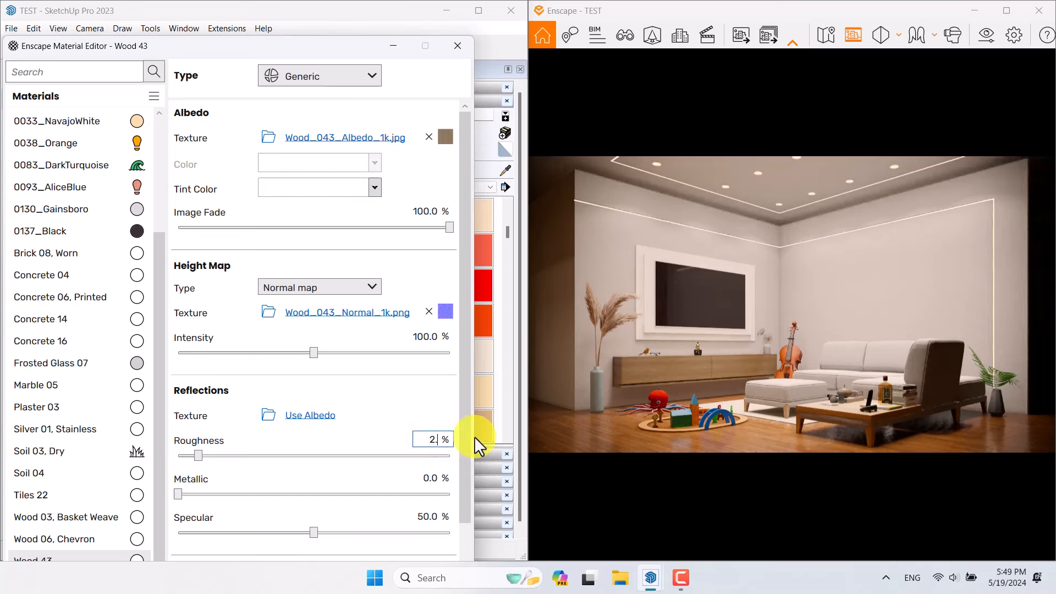
text(8)
Set the Wood 43 metallic value to 3.8% and its specular value to 66.6%
click(439, 478)
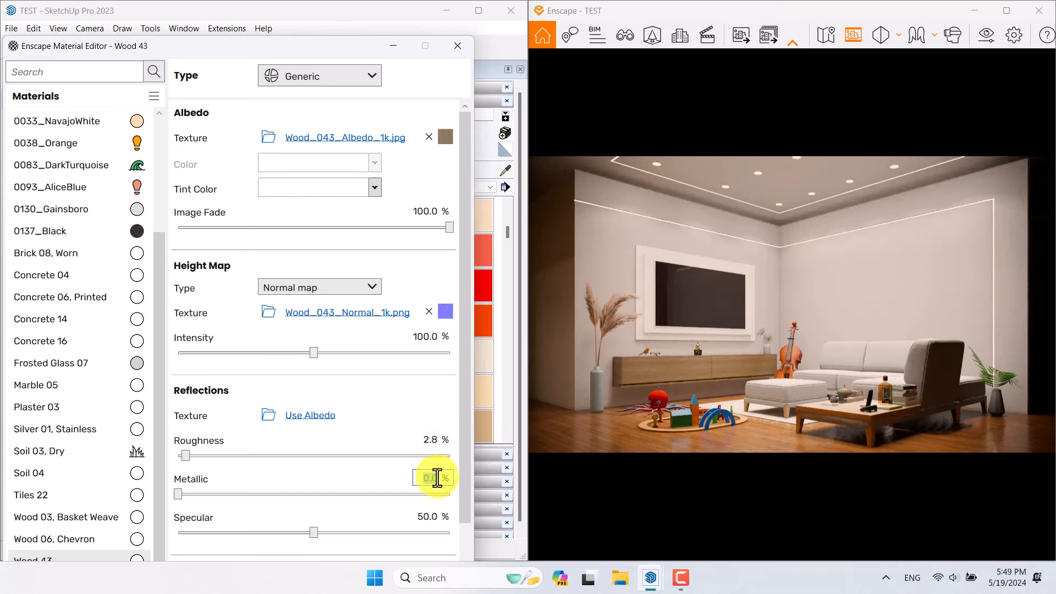
text(3.8)
key(Return)
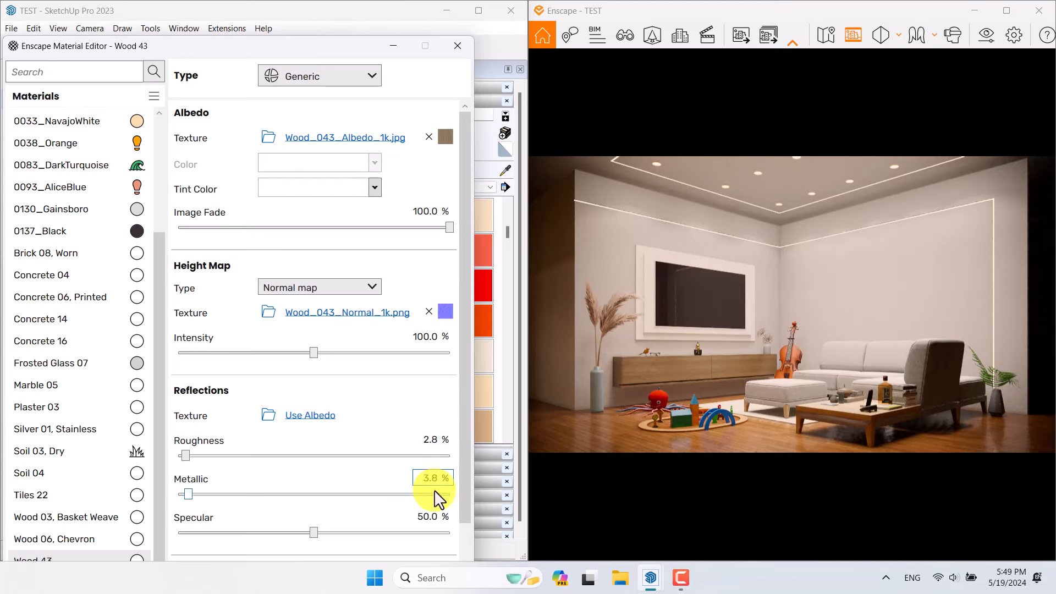
click(434, 516)
text(66.)
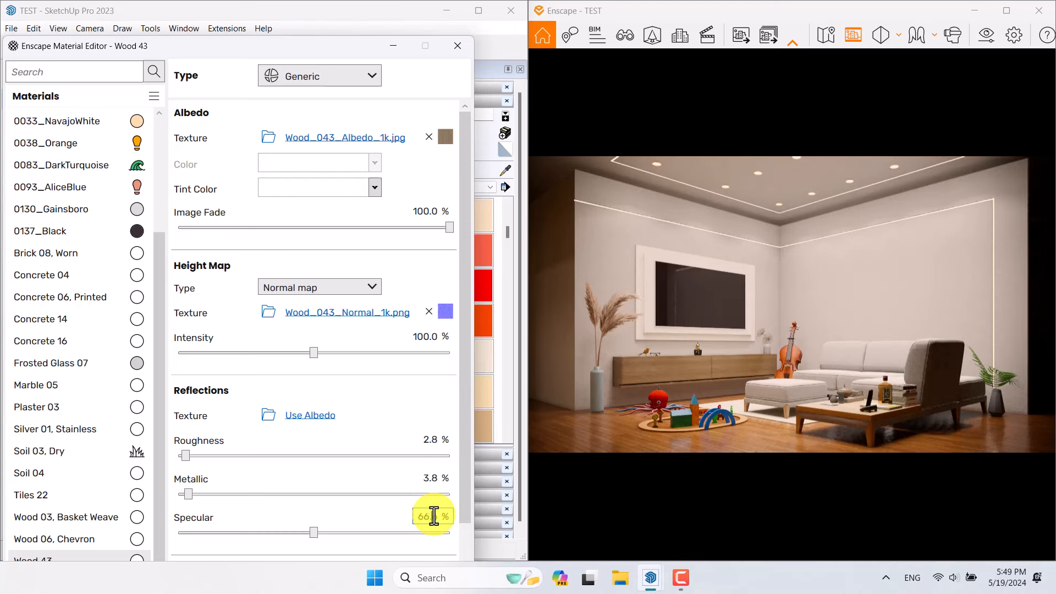
text(6)
key(Return)
Set the Wood 43 albedo image fade to 96% and close the material editor
click(427, 211)
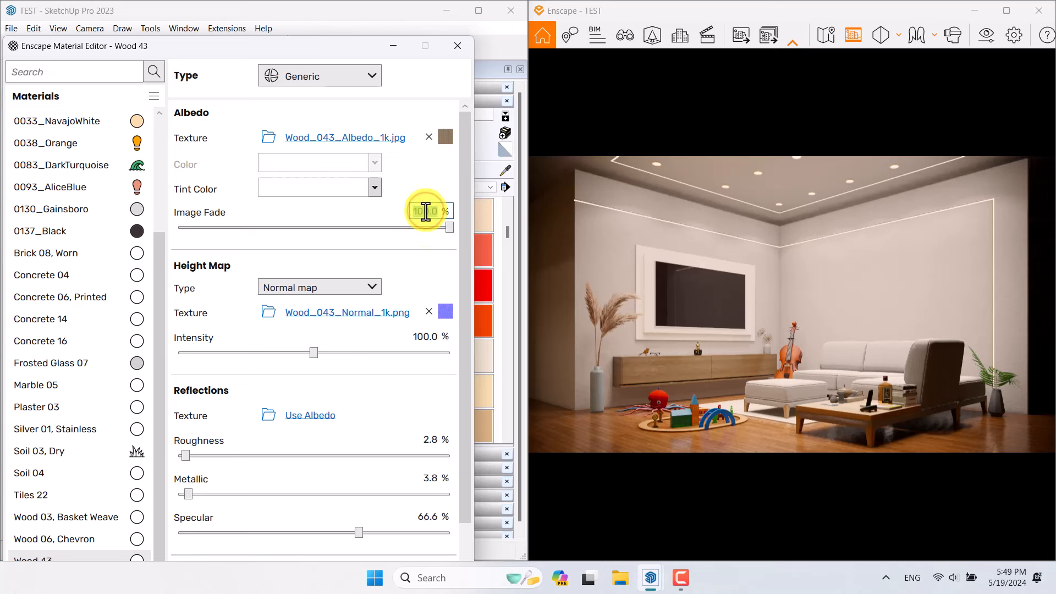
text(96)
key(Return)
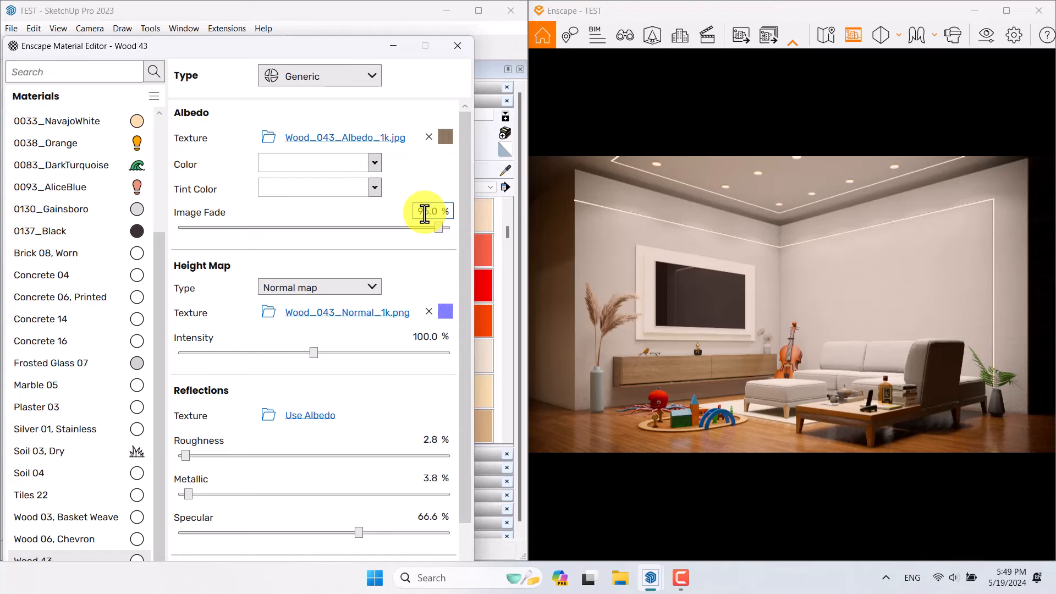
click(457, 46)
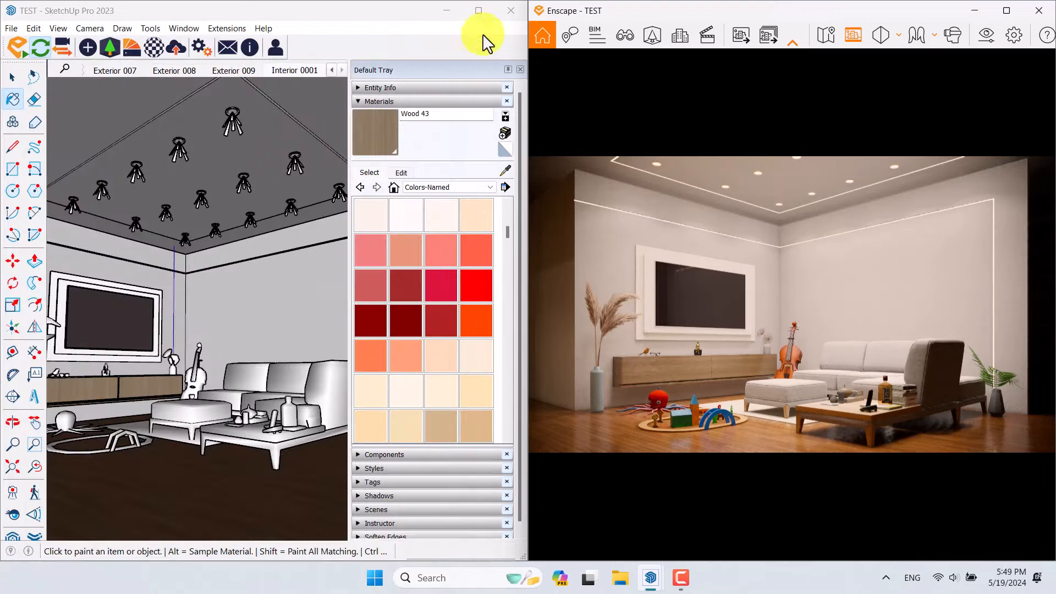
Maximize the SketchUp window, auto-hide the Default Tray and return to the Select tool
click(478, 11)
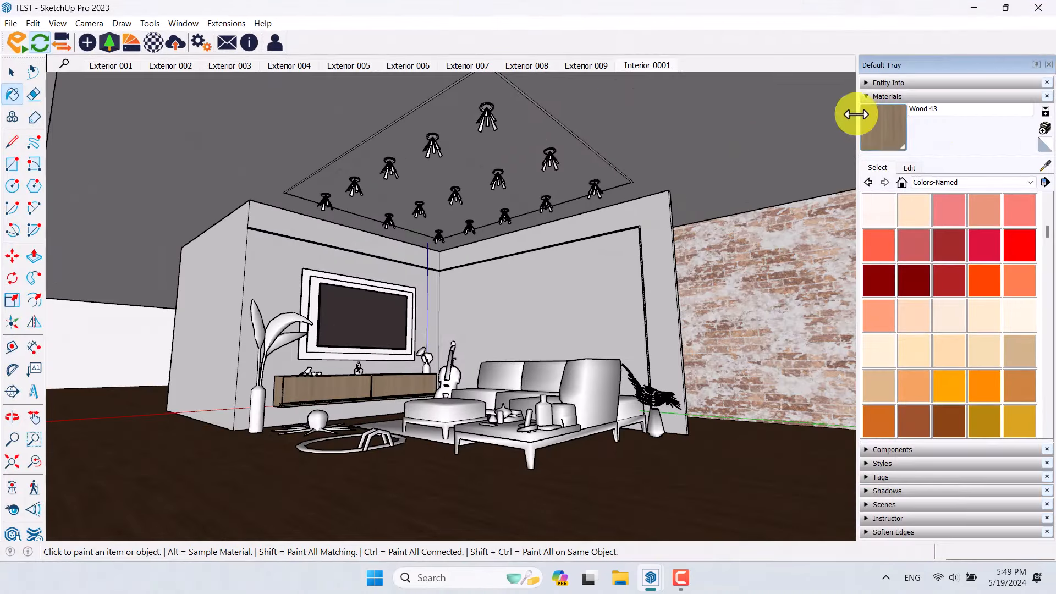
click(1037, 64)
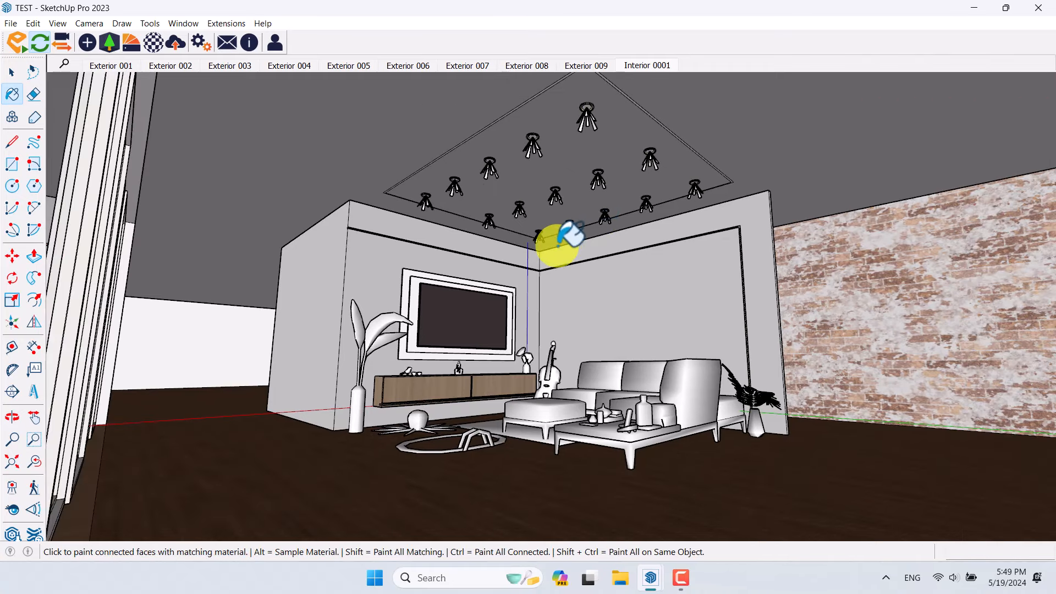
click(12, 72)
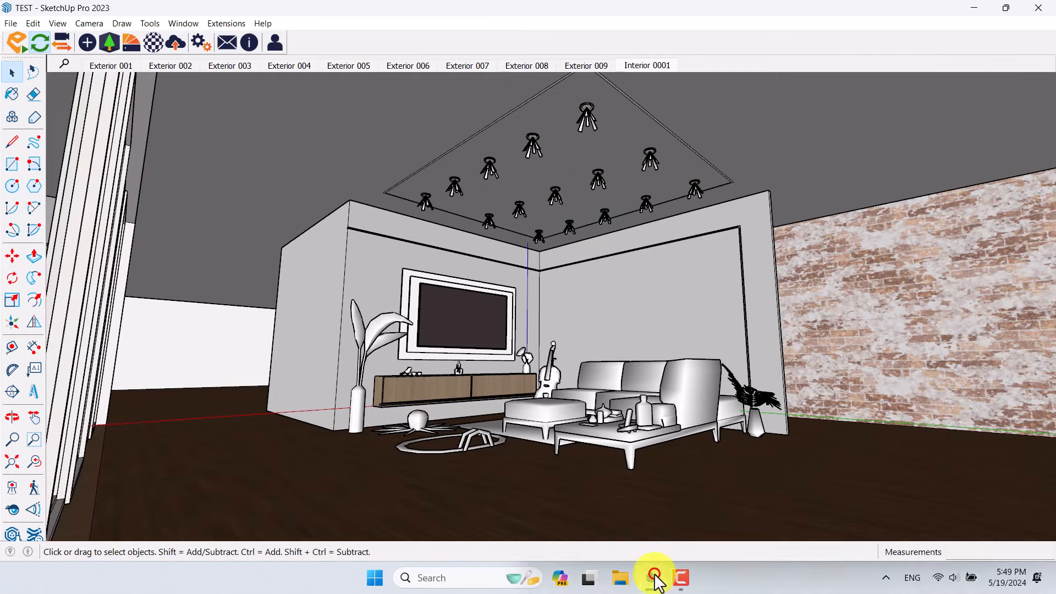
Switch to Enscape, maximize its window and load the Interior 0001 view, closing the view list
mouse_move(656, 580)
click(708, 506)
click(1003, 10)
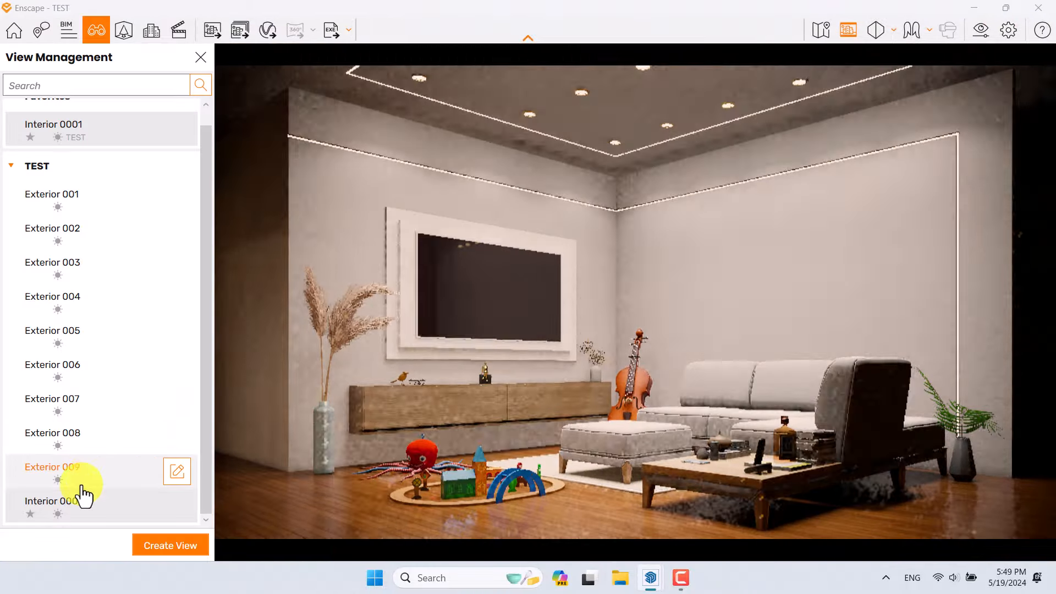
click(71, 501)
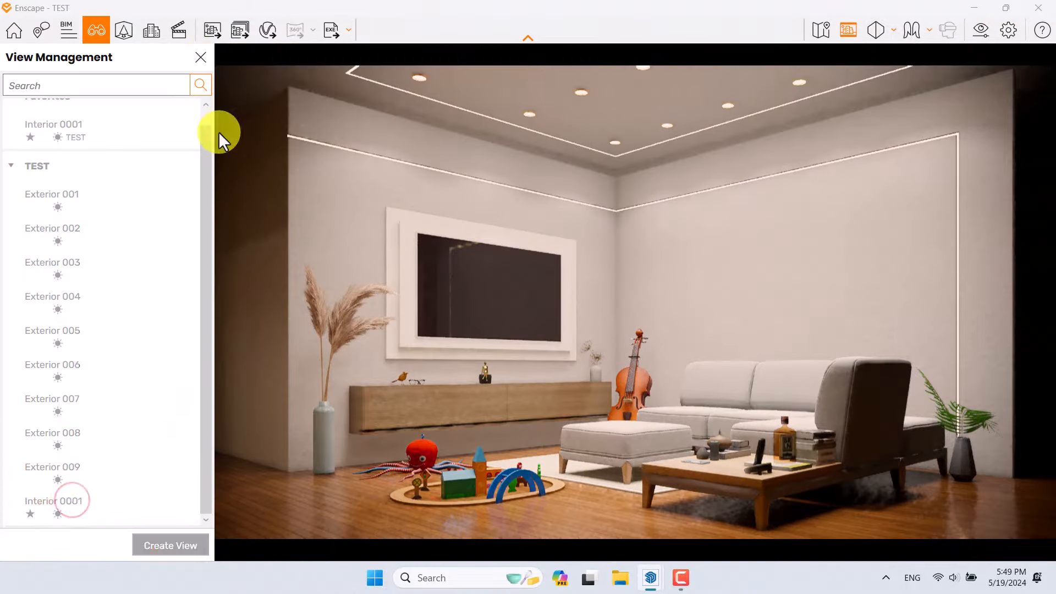
click(201, 57)
Set the camera's focal point to 6.94 m in the Enscape visual settings
click(982, 30)
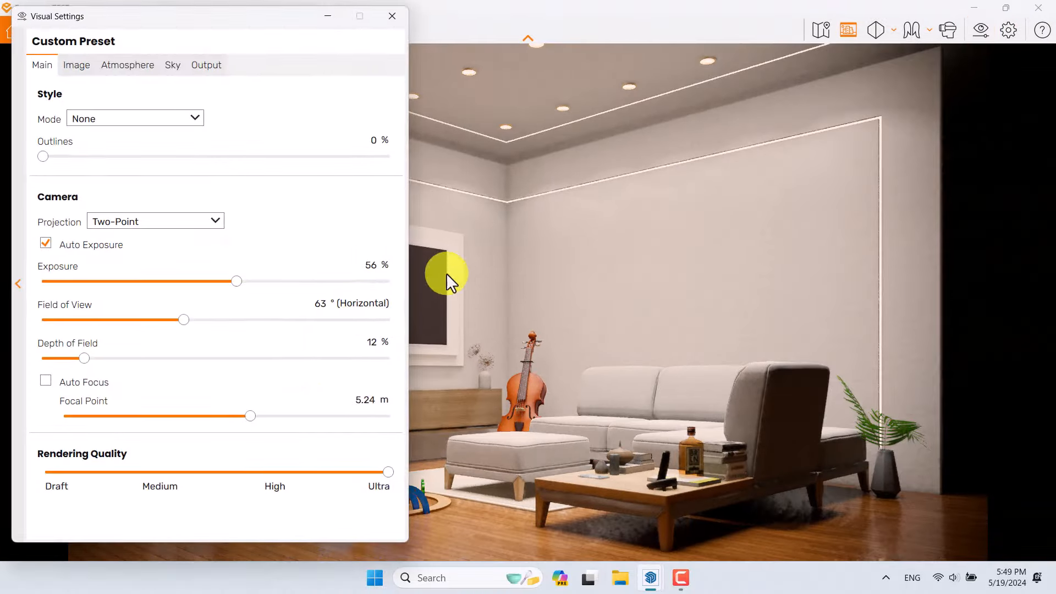
mouse_move(250, 416)
mouse_down()
mouse_move(233, 417)
mouse_move(264, 416)
mouse_up()
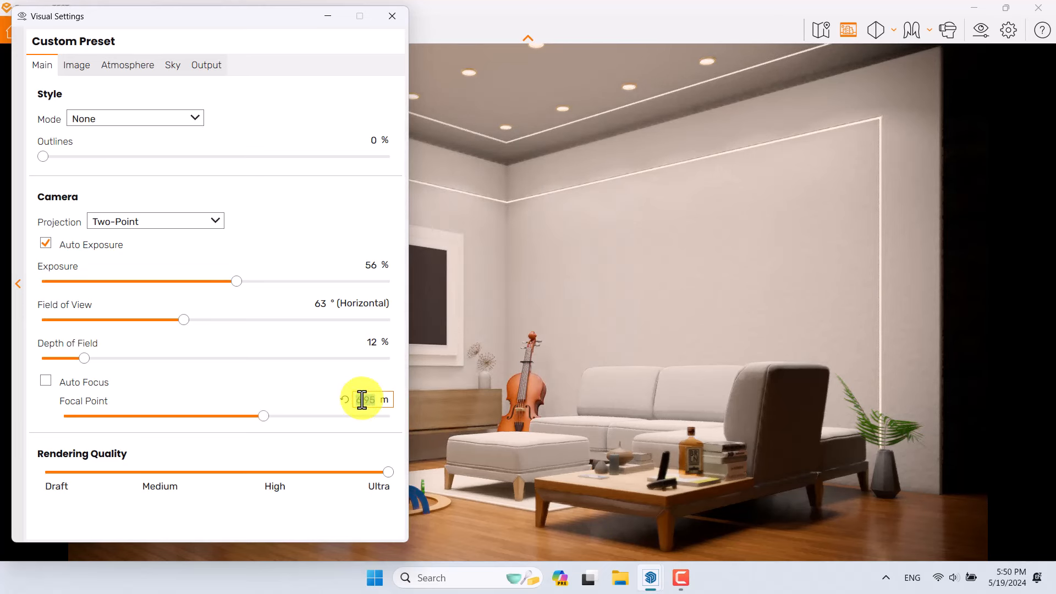
key(Return)
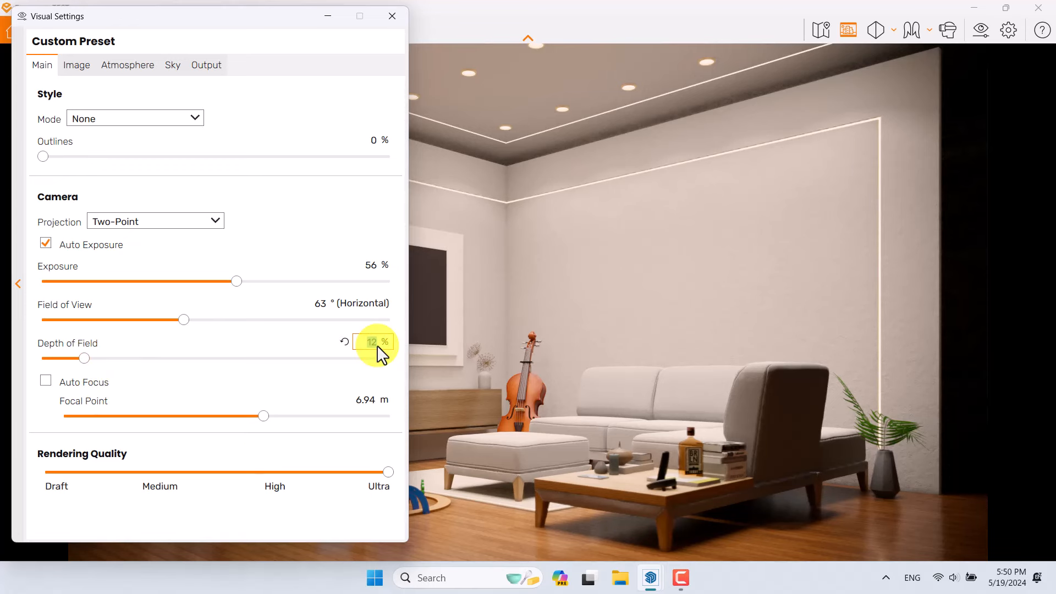
Set the camera's depth of field to 7% in the visual settings
text(11)
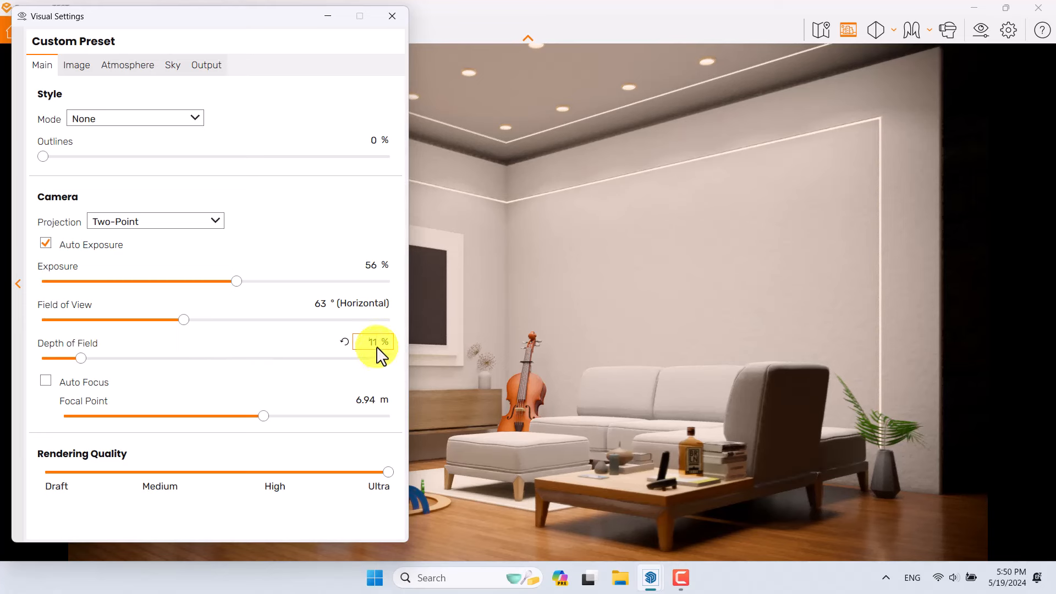
double_click(369, 342)
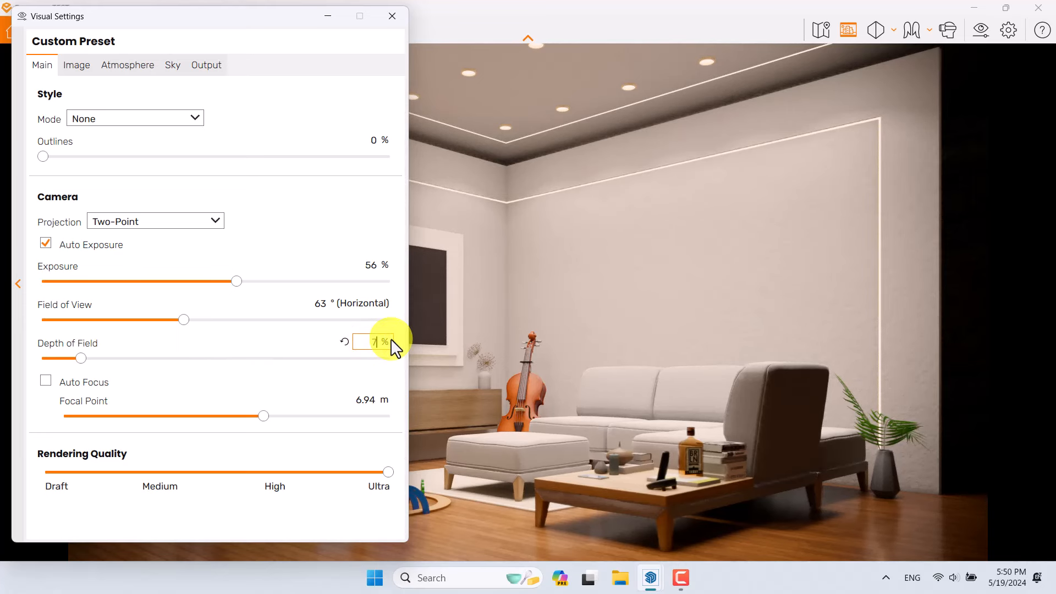
Correct the image with a saturation of 111% and a color temperature of 4,100 K
click(80, 65)
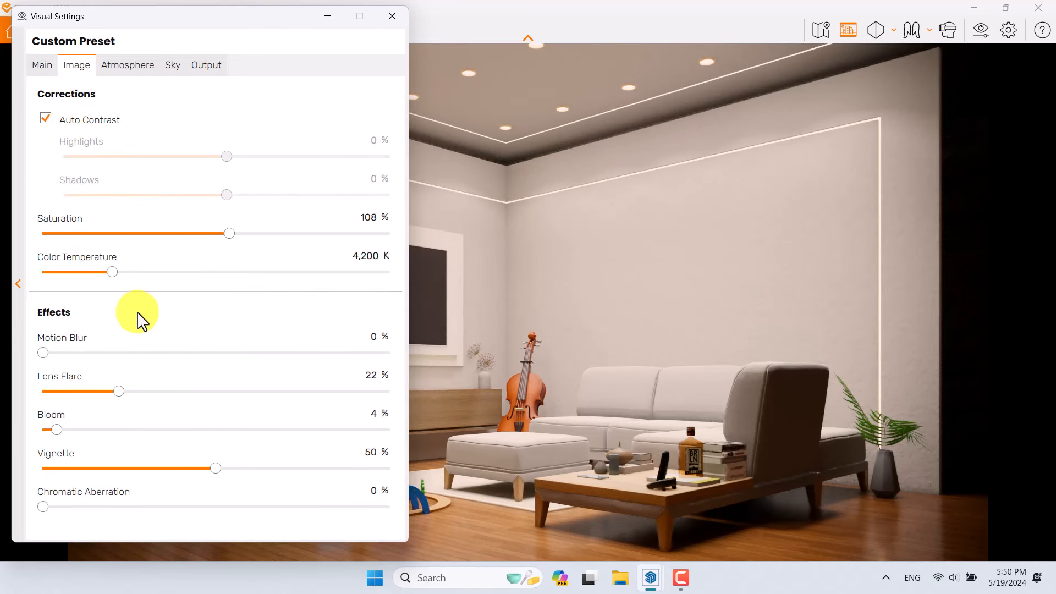
click(377, 219)
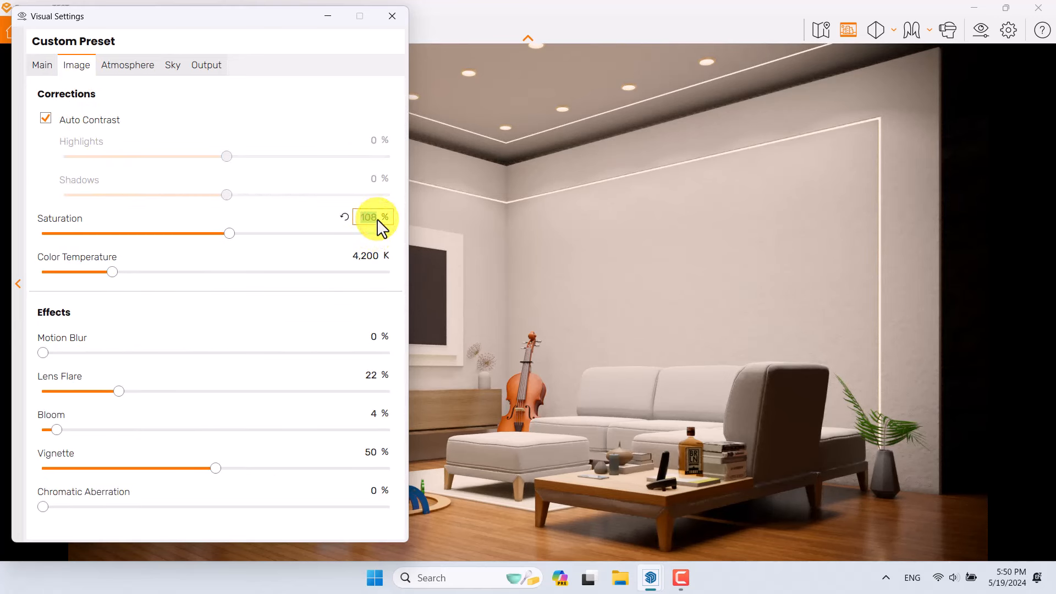
text(111)
click(370, 257)
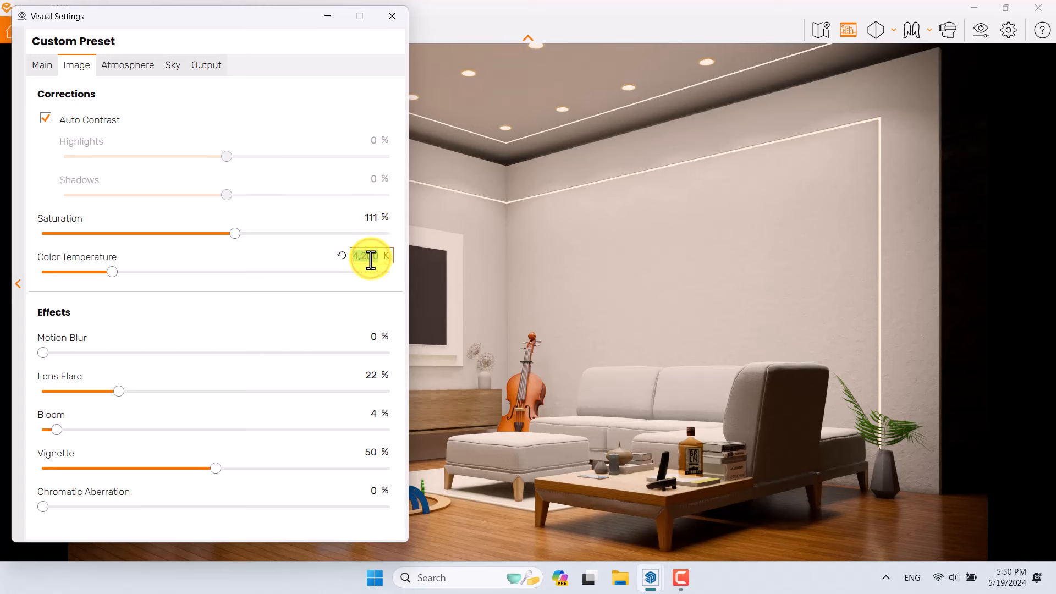
text(4100)
key(Return)
Adjust the image effects to 16% lens flare, 0% bloom and 44% vignette
click(370, 378)
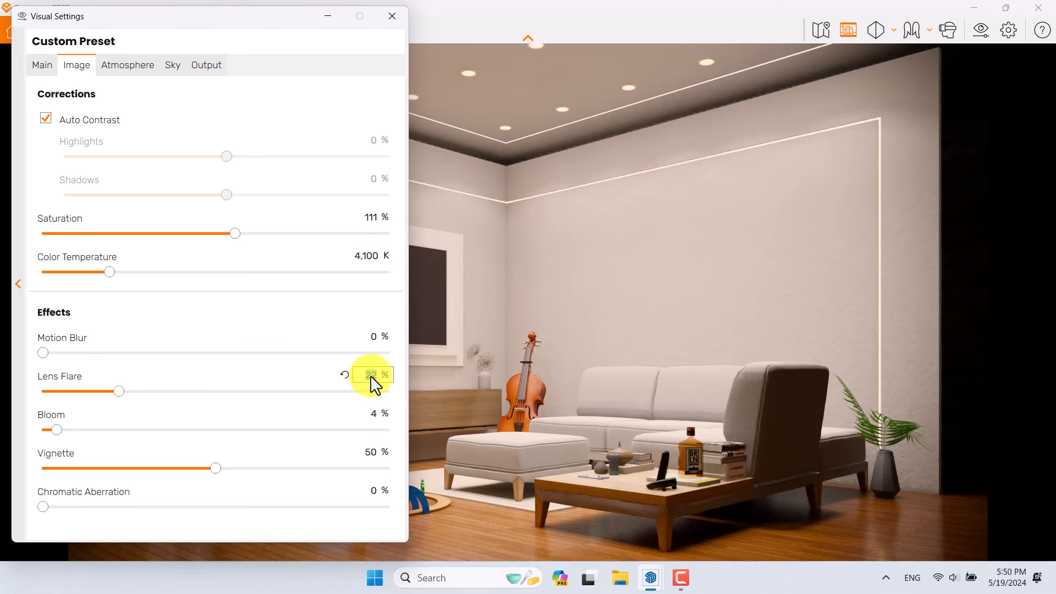
text(16)
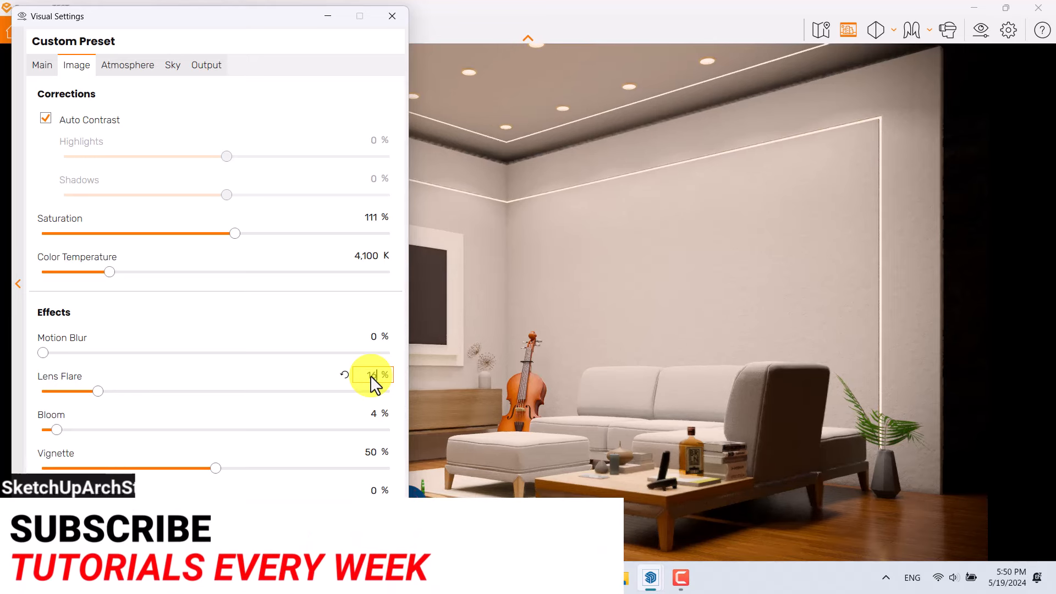
click(374, 414)
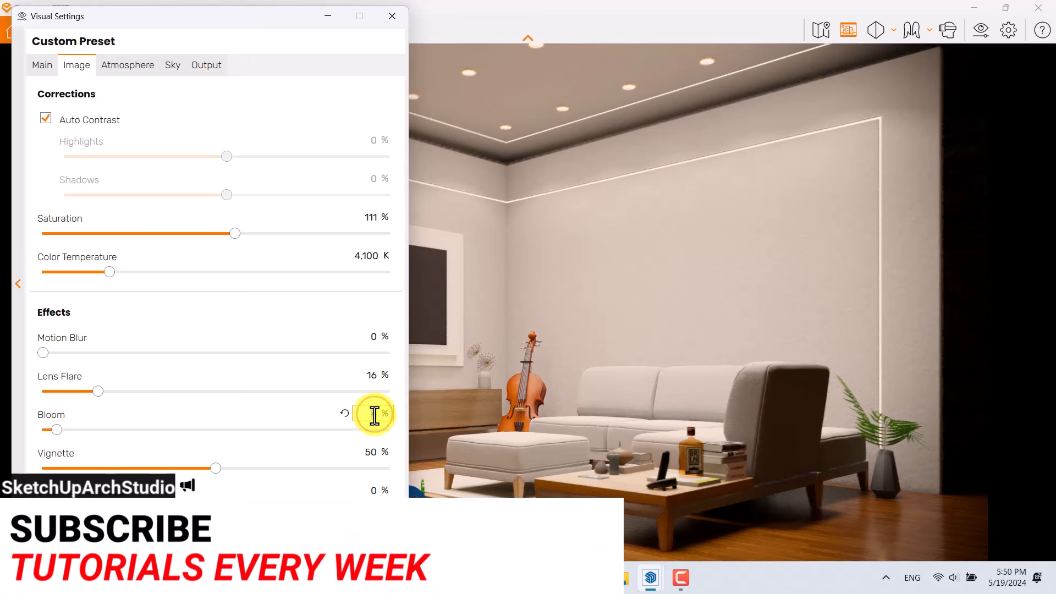
text(0)
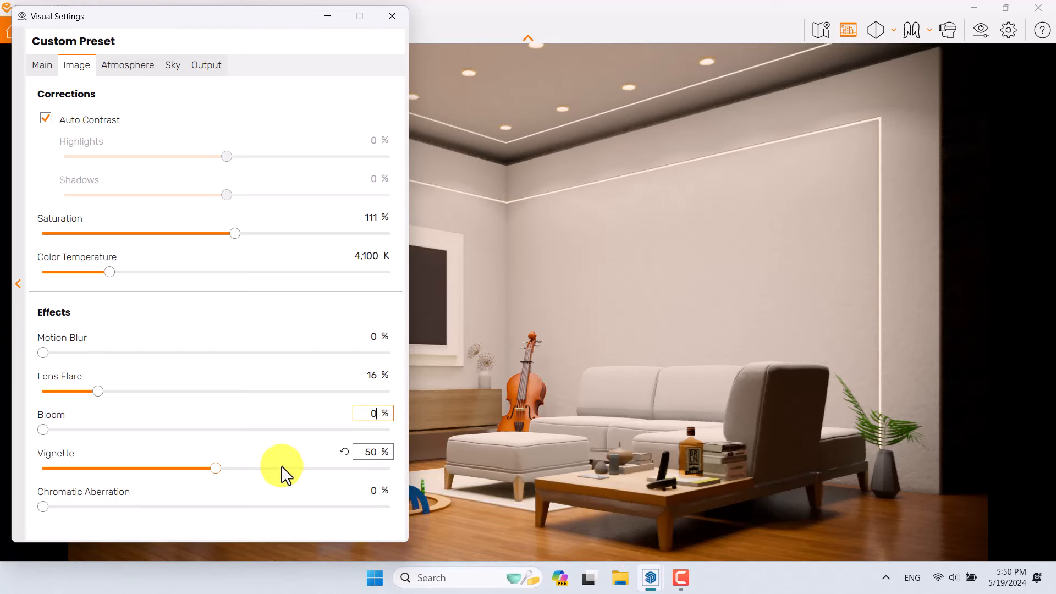
click(370, 453)
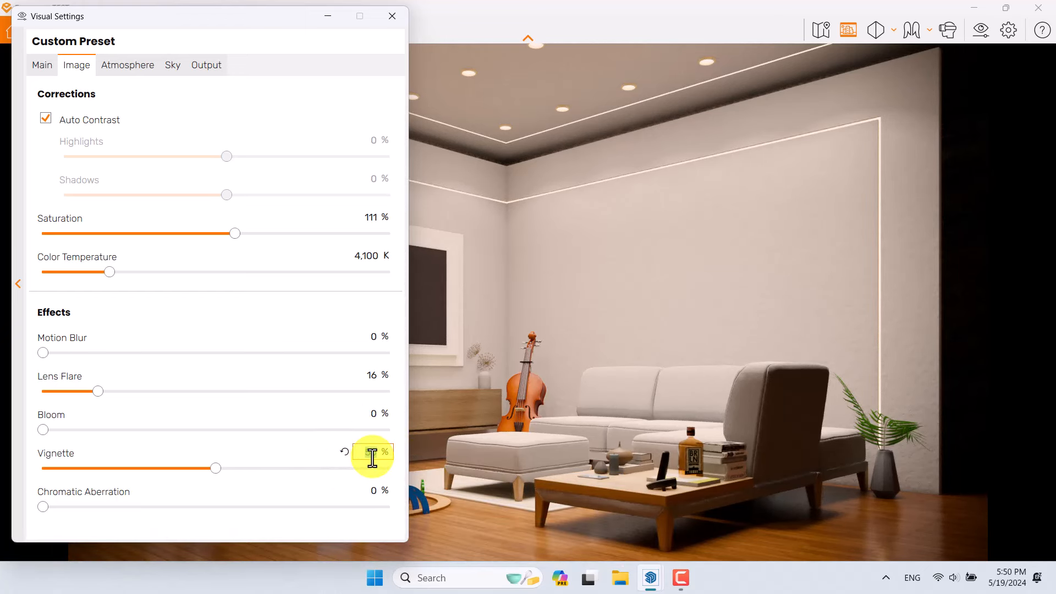
text(45)
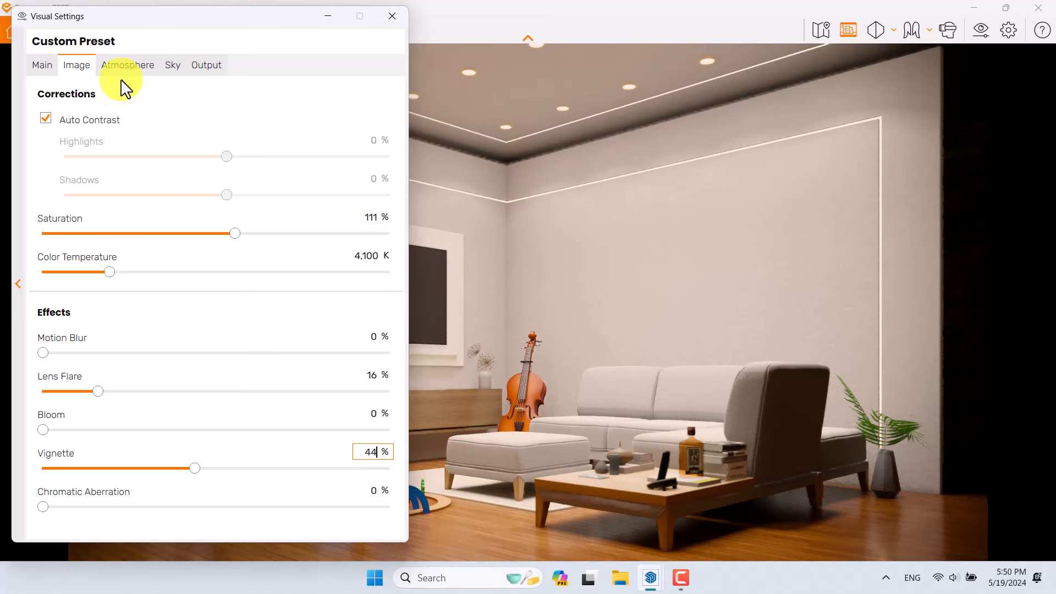
click(121, 71)
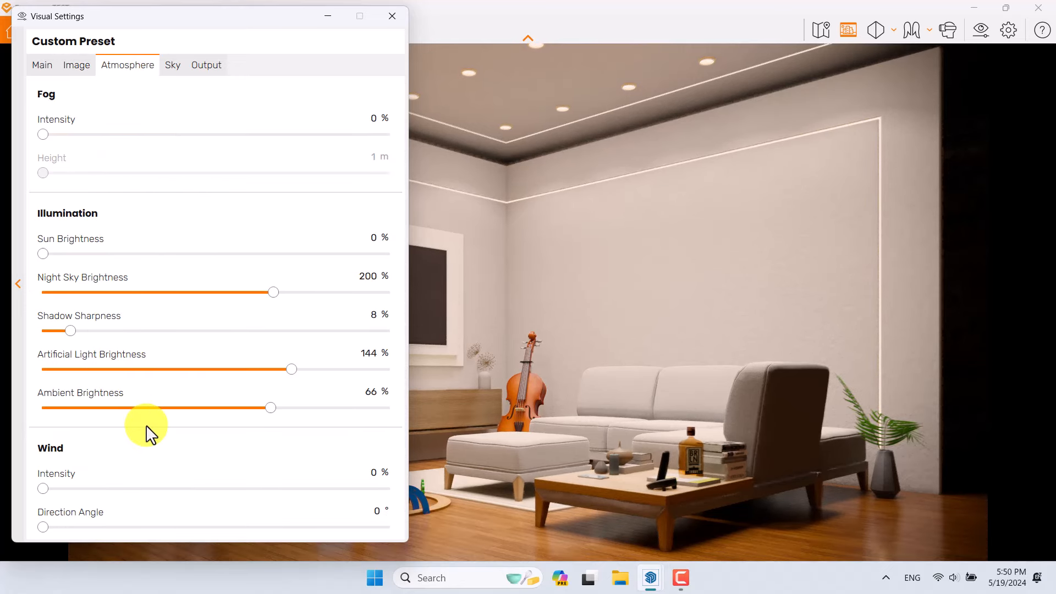
click(175, 68)
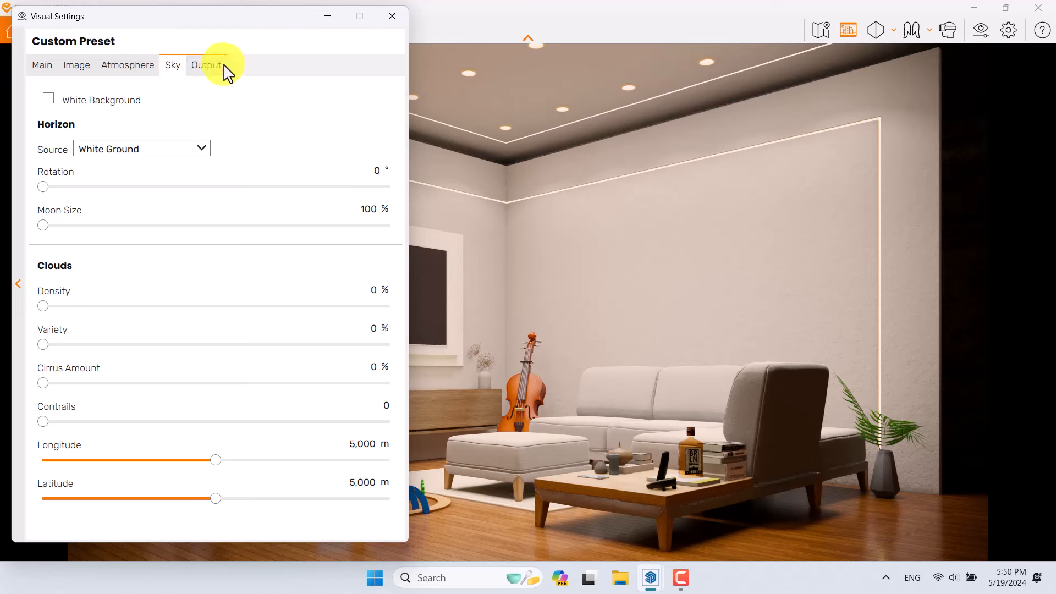
click(223, 69)
Set the style's outlines to 6% and close the visual settings
click(50, 66)
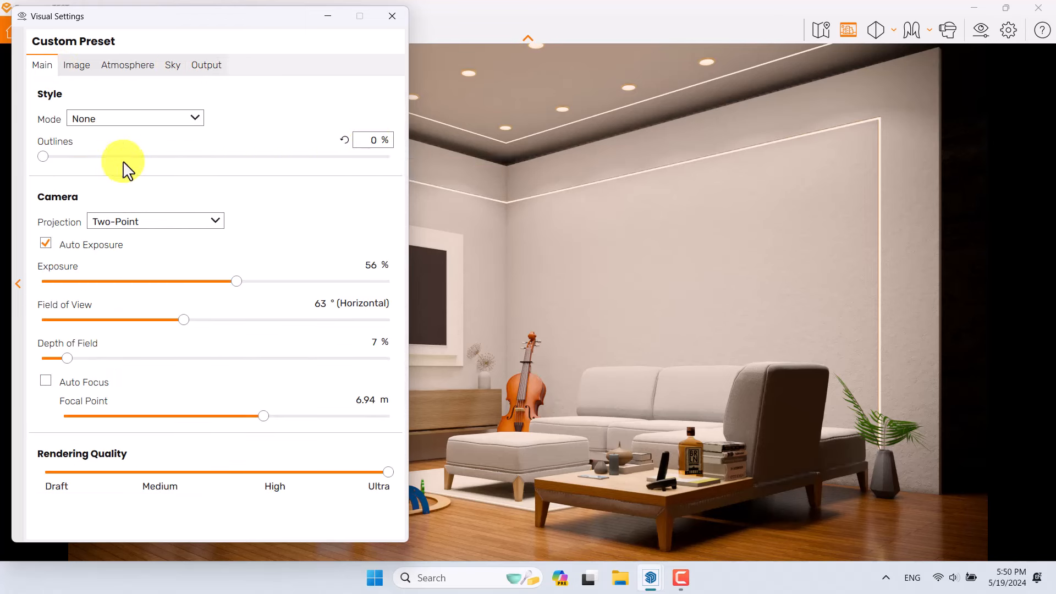
drag(46, 157, 176, 160)
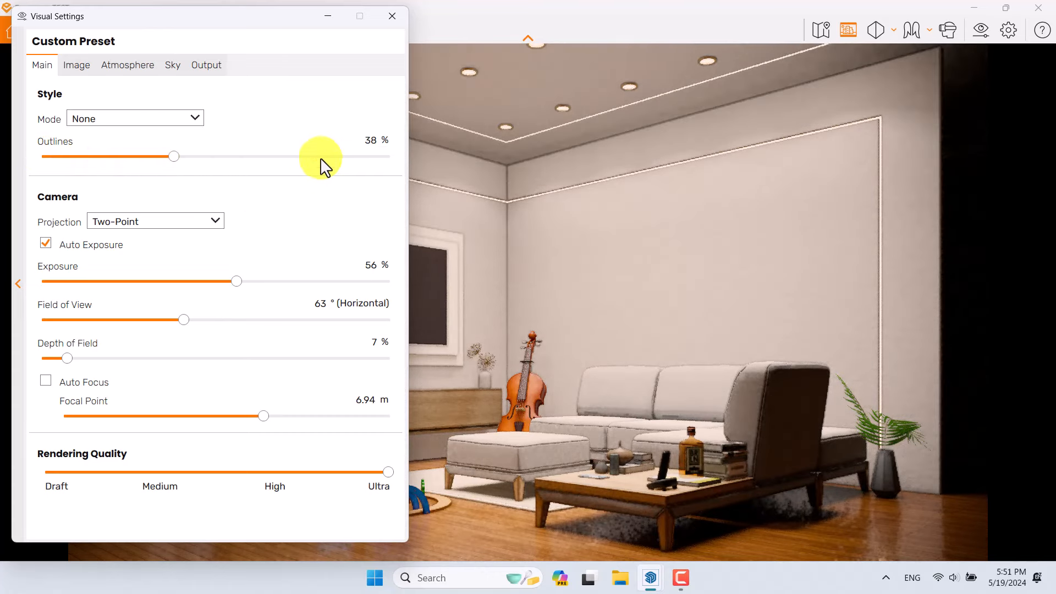
click(371, 139)
text(6)
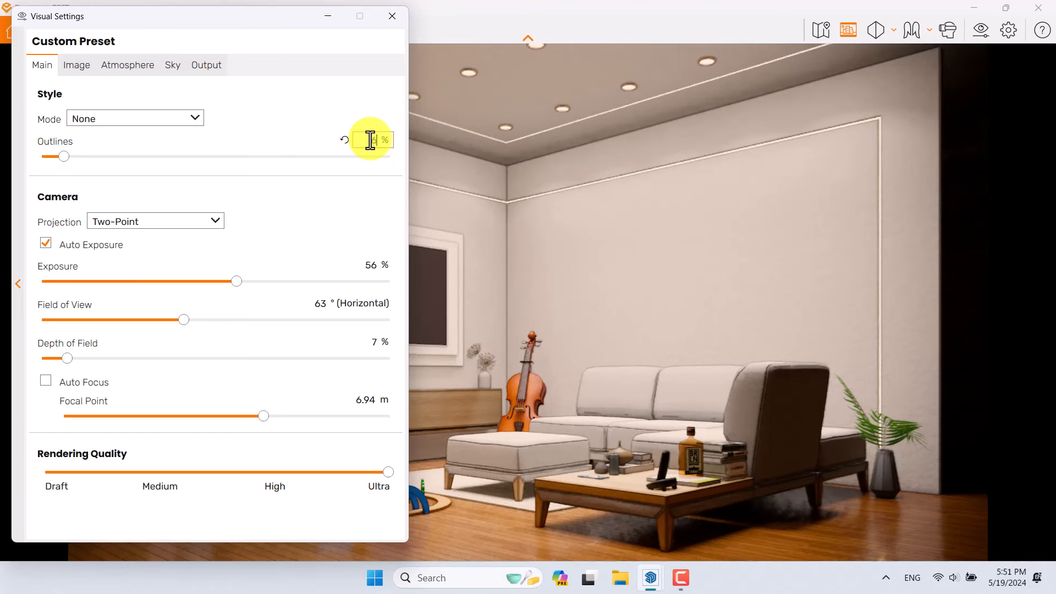
click(392, 16)
click(503, 249)
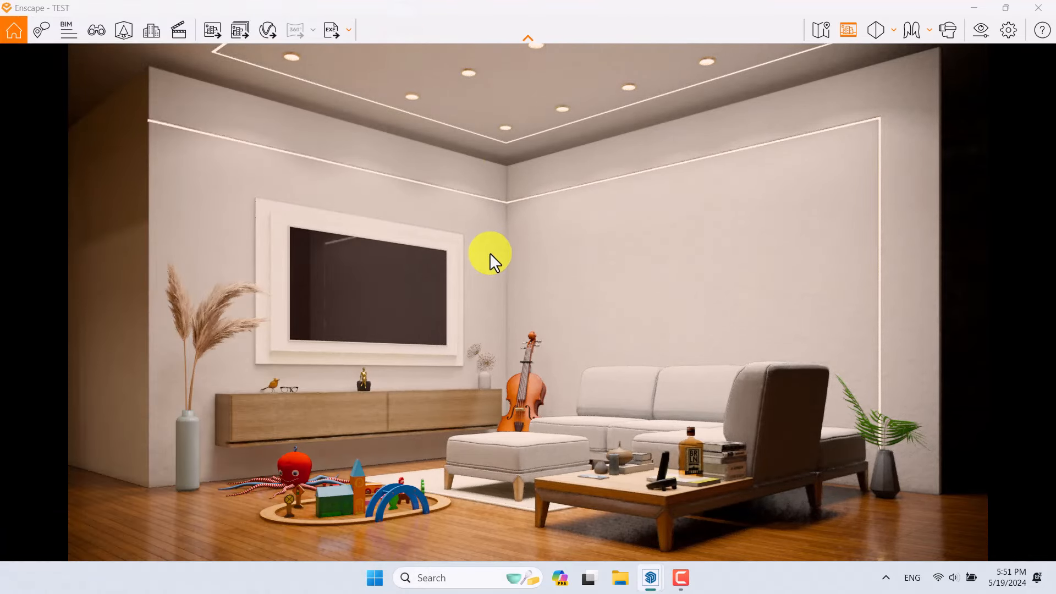
Reopen the visual settings, set the camera exposure to 60% and close them again
click(981, 29)
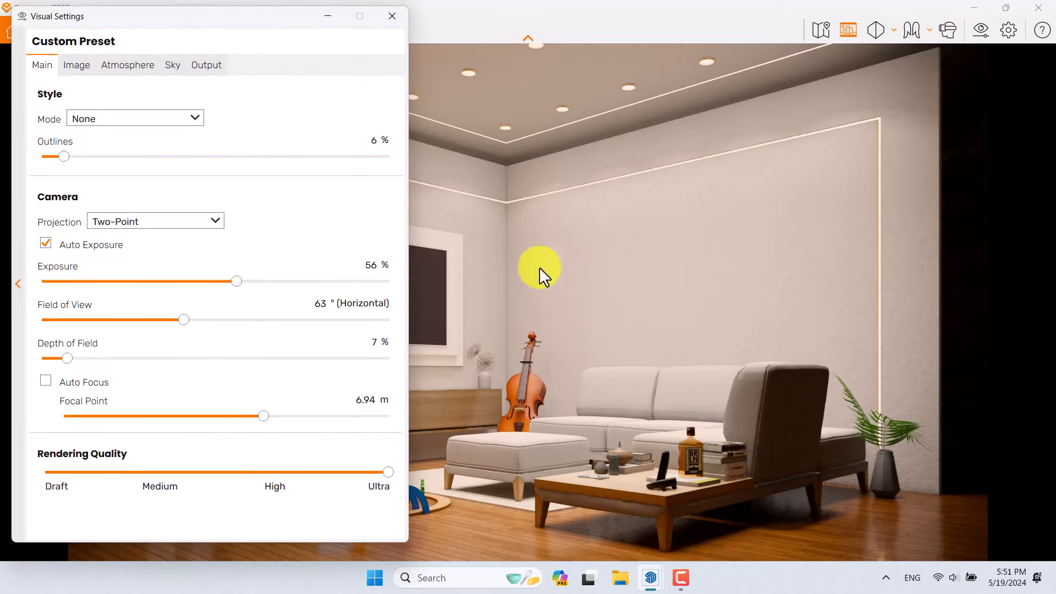
click(375, 265)
text(59)
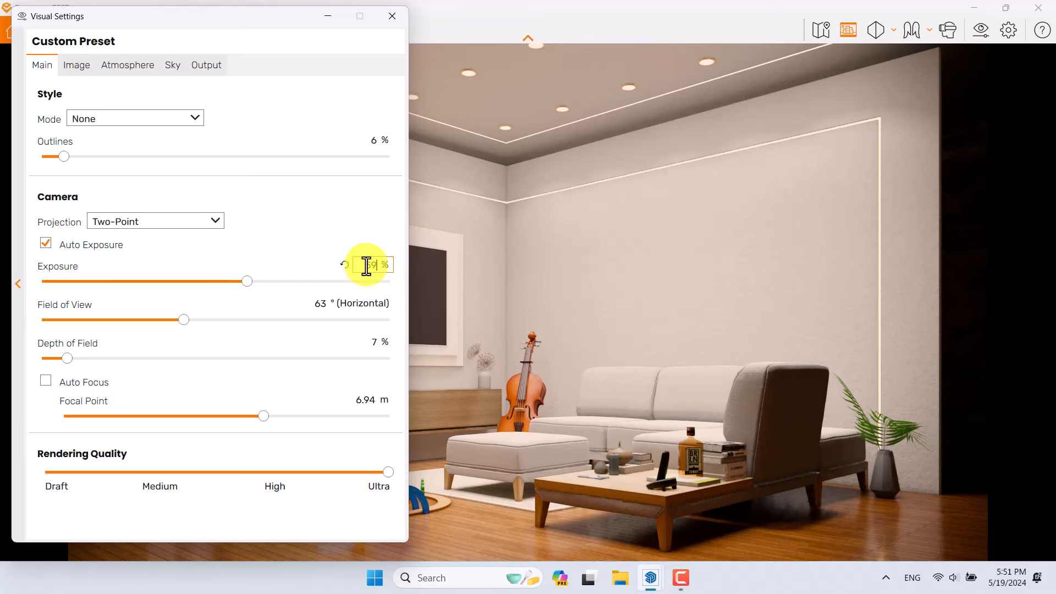
click(365, 264)
text(60)
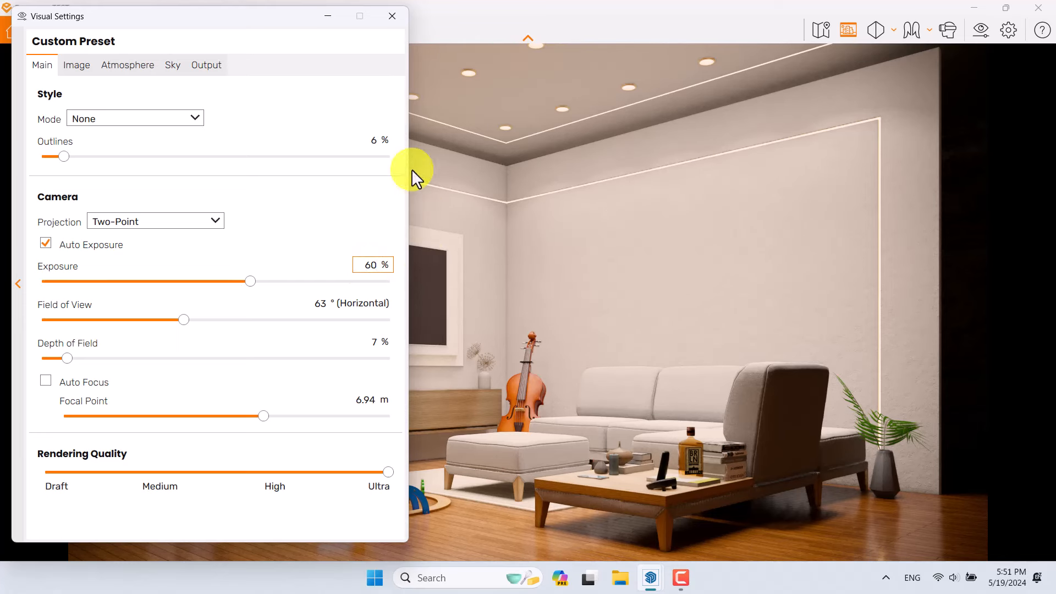
click(392, 17)
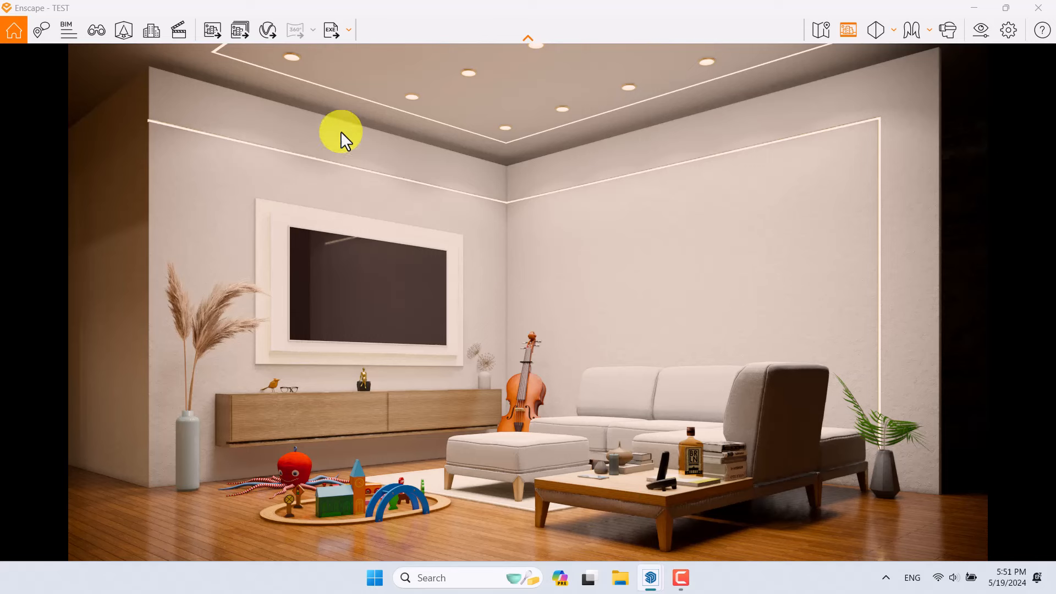
Export the current view as a PNG image named Interior Tv Room Render, saved to the Desktop
click(206, 34)
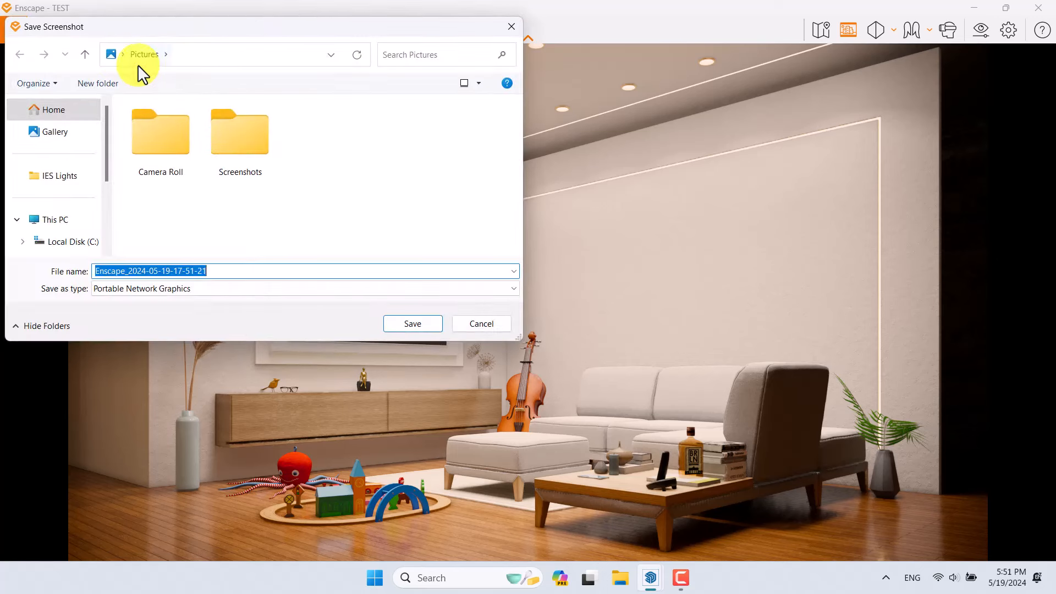
click(119, 54)
click(142, 117)
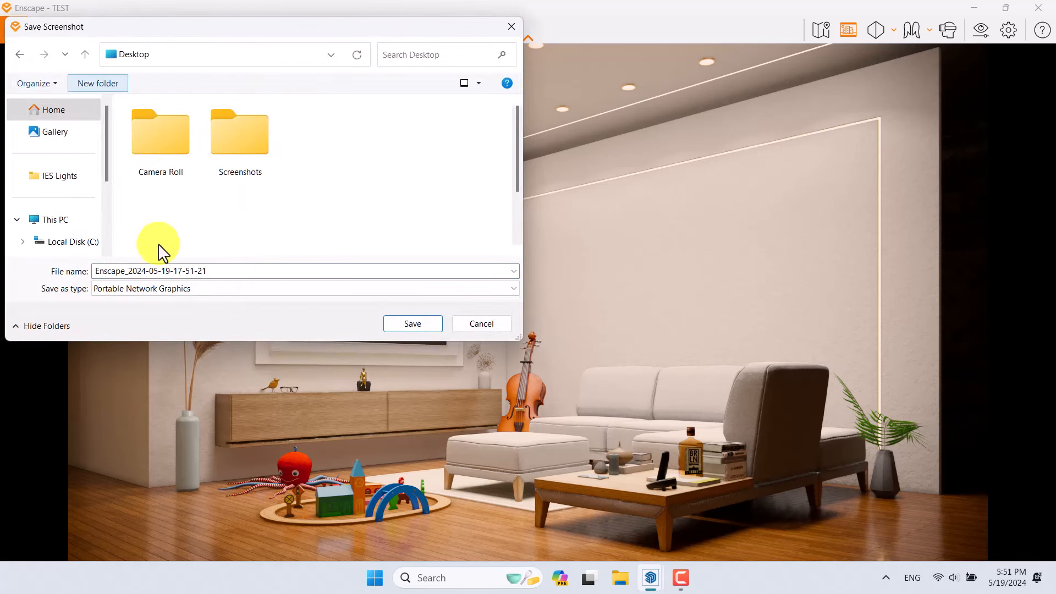
double_click(219, 271)
text(Inte)
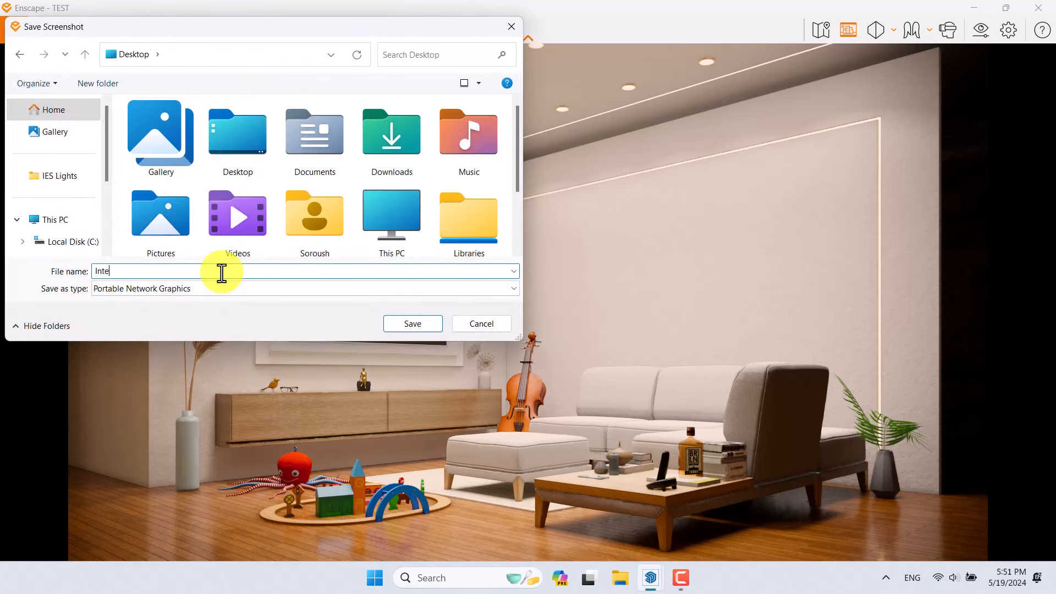
text(rior Tv Room Render)
click(423, 324)
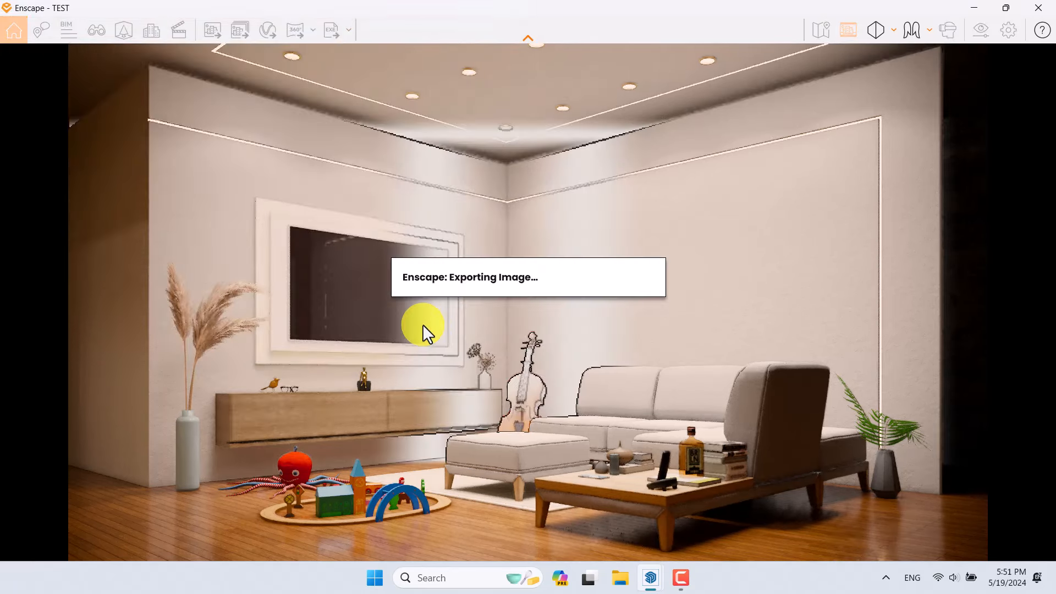